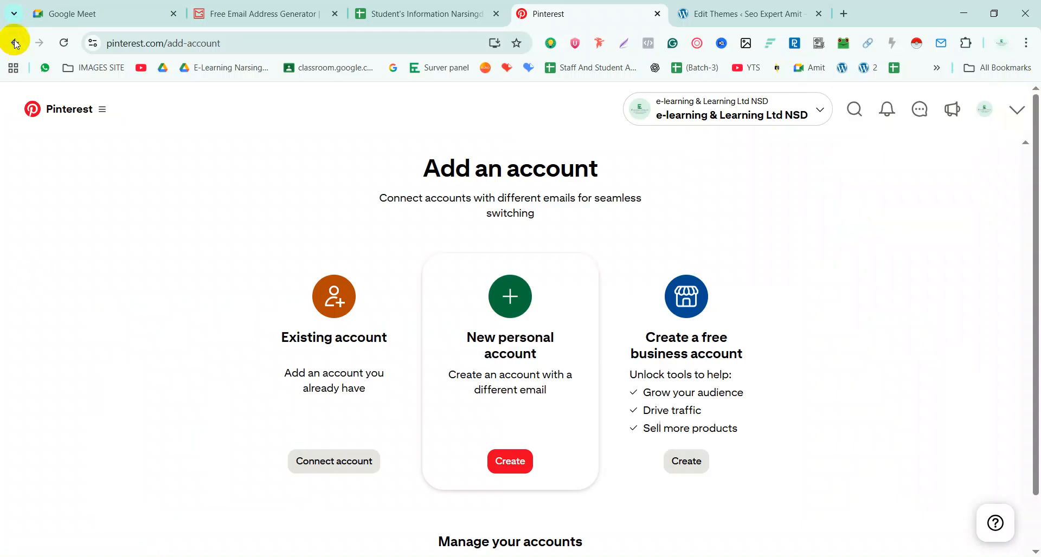
Go to the business account's Edit profile settings through the account options menu
click(1022, 112)
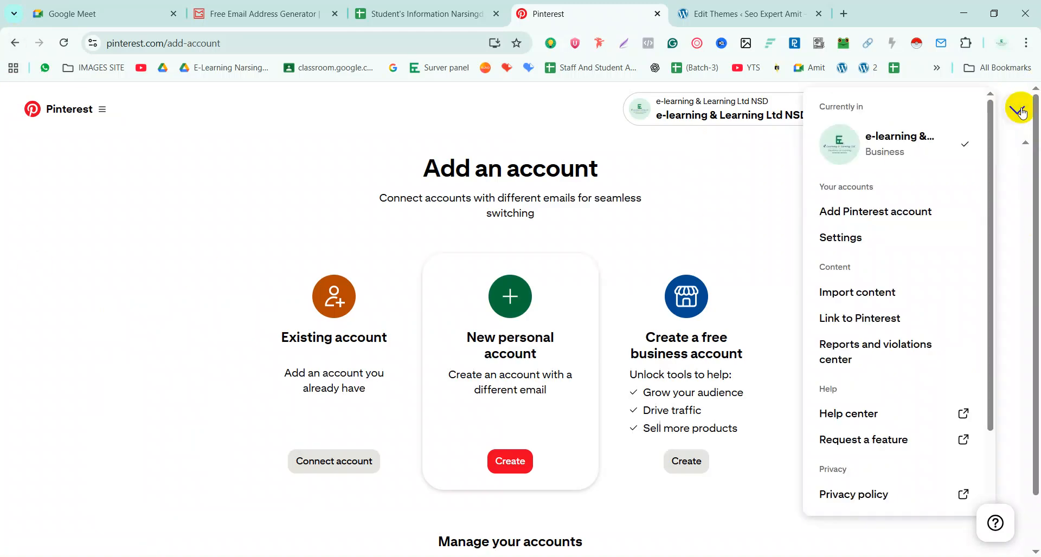
scroll(961, 481, down, 1)
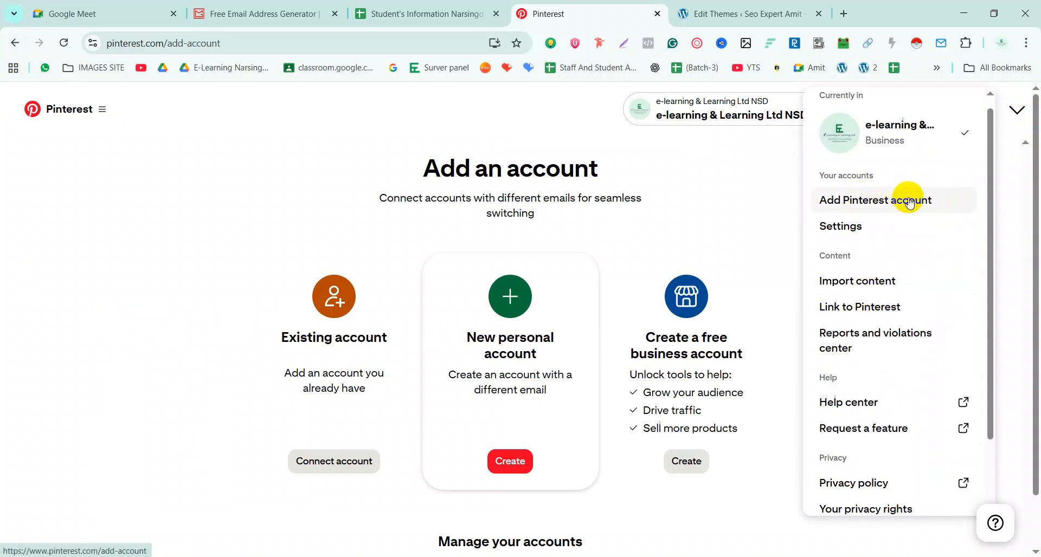
click(846, 224)
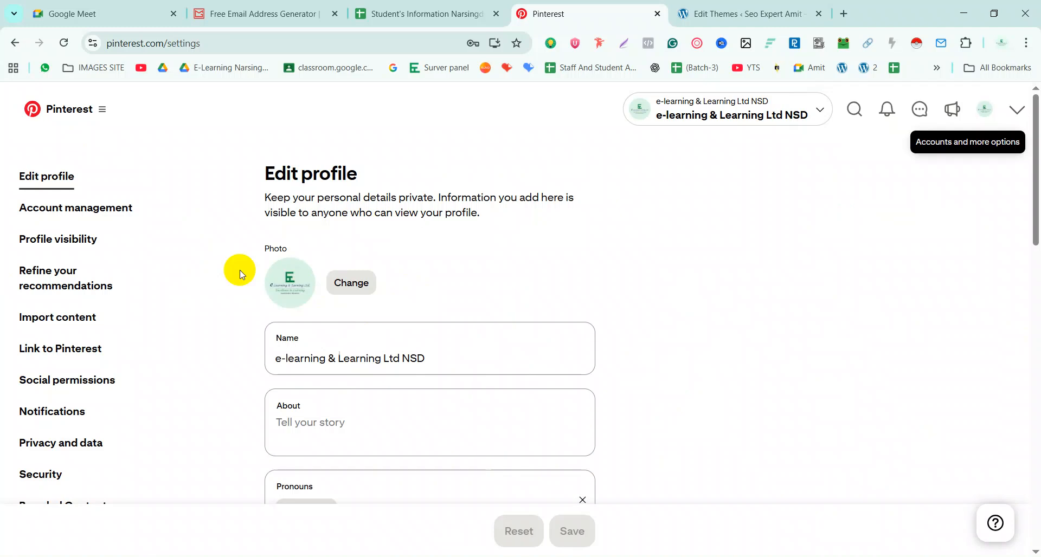
drag(440, 358, 262, 357)
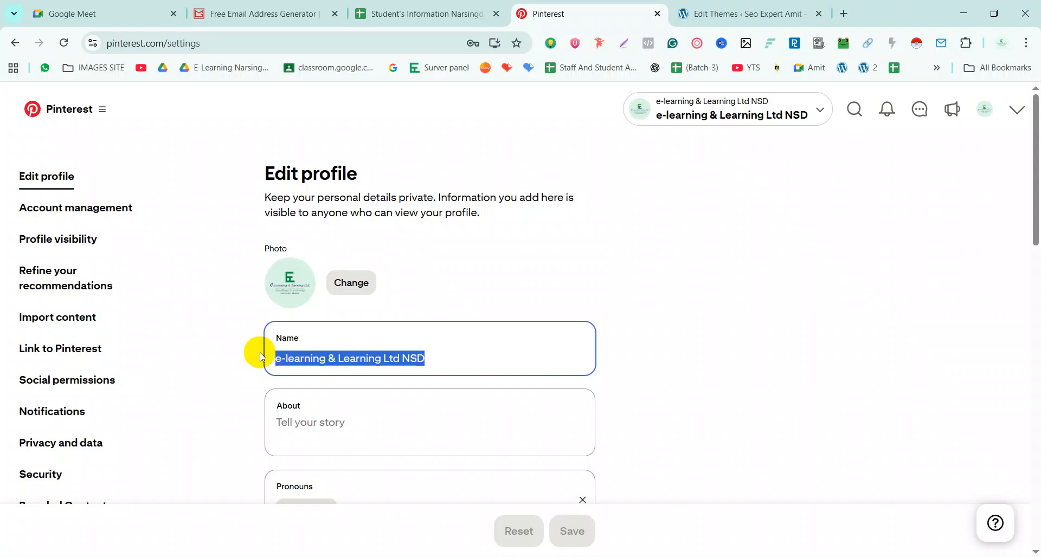
scroll(260, 357, down, 6)
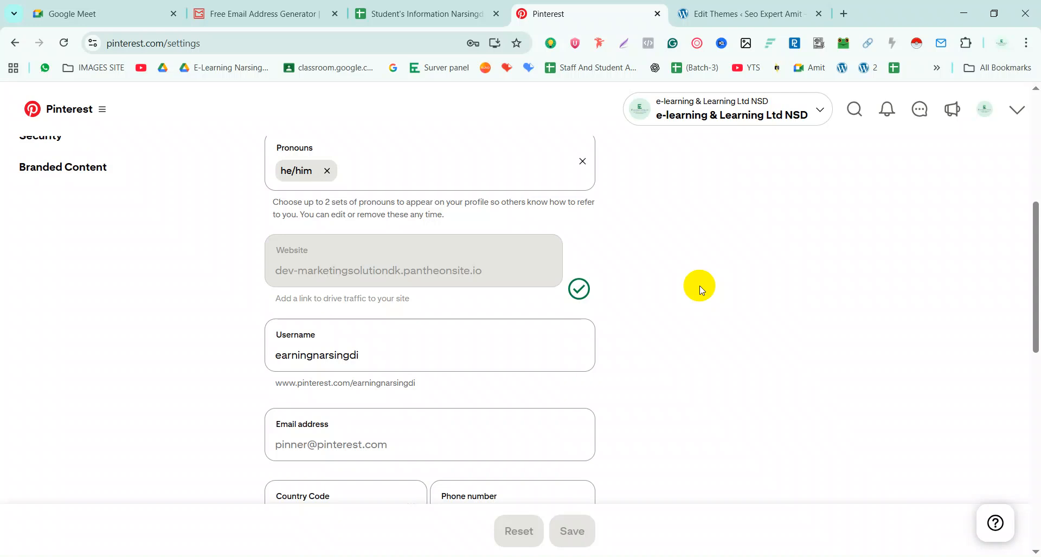
Select the whole username value on Pinterest's Edit profile settings page
scroll(699, 287, up, 1)
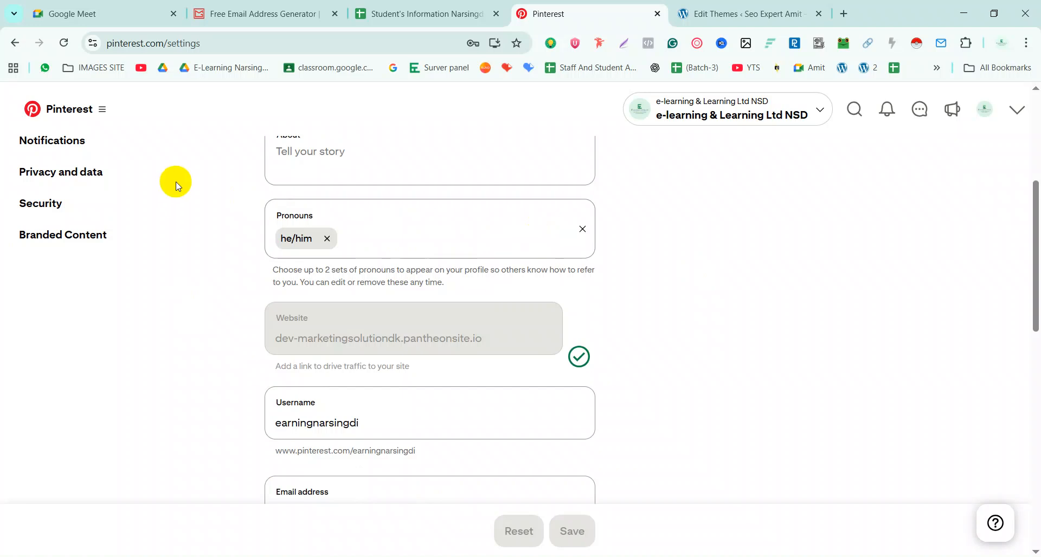
scroll(365, 310, down, 2)
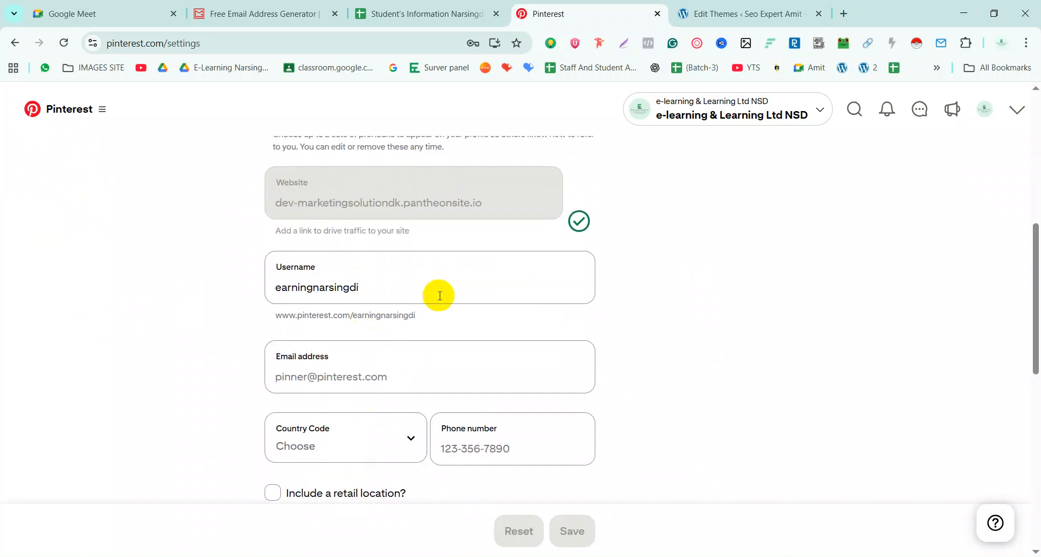
drag(390, 288, 256, 290)
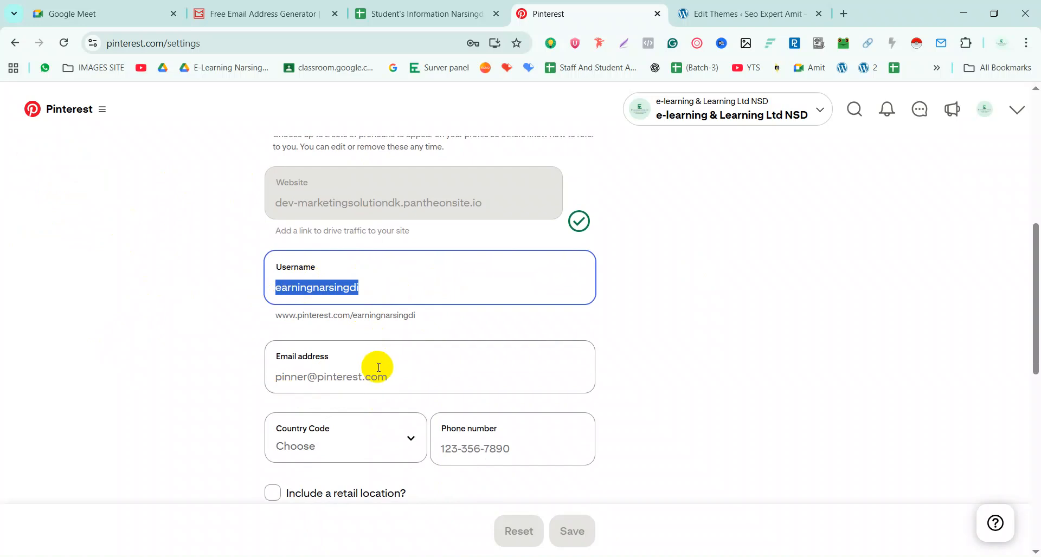
Load the second site's WordPress admin from the W 2 bookmark in a new tab, then return to Pinterest
click(770, 20)
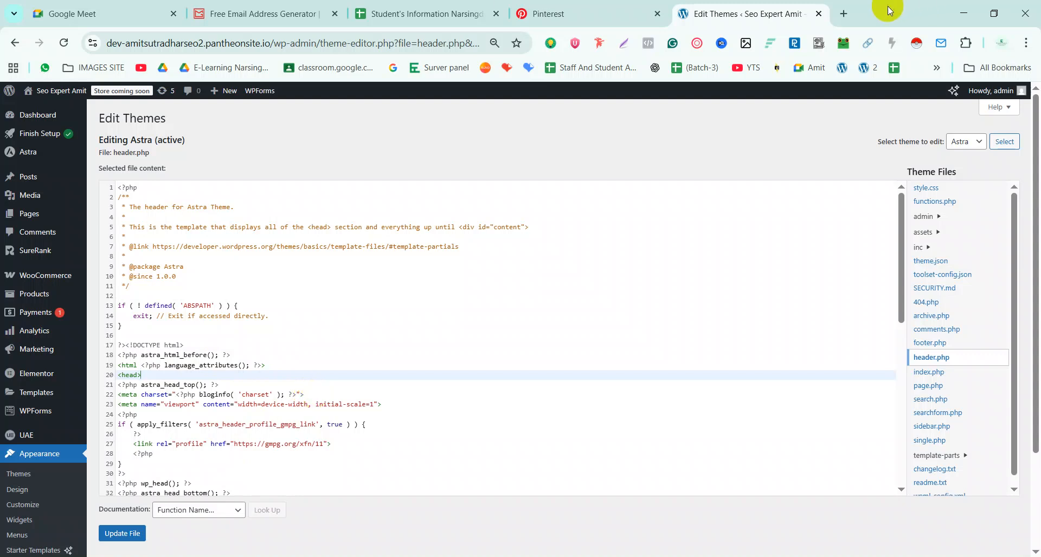
click(844, 14)
click(867, 68)
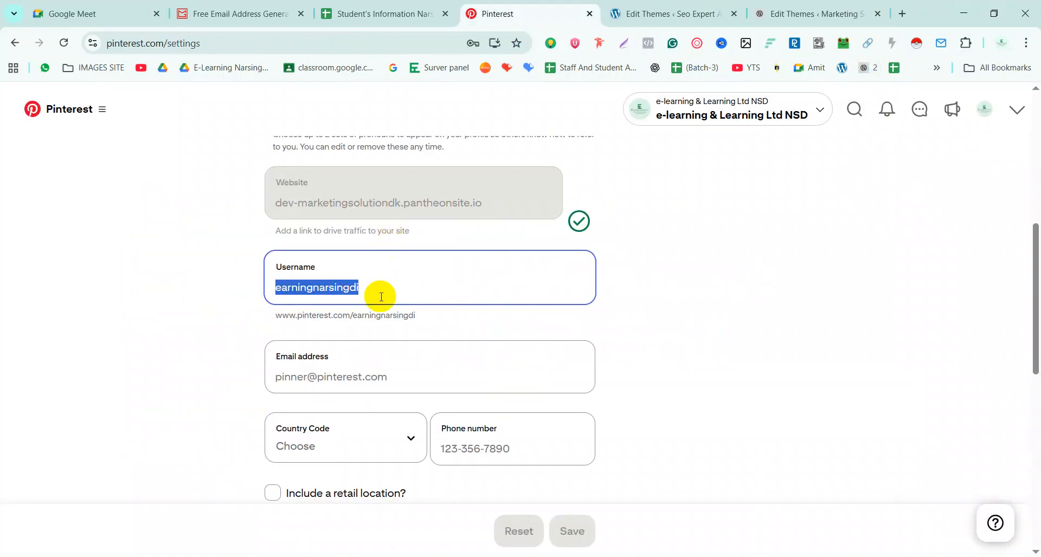
click(383, 296)
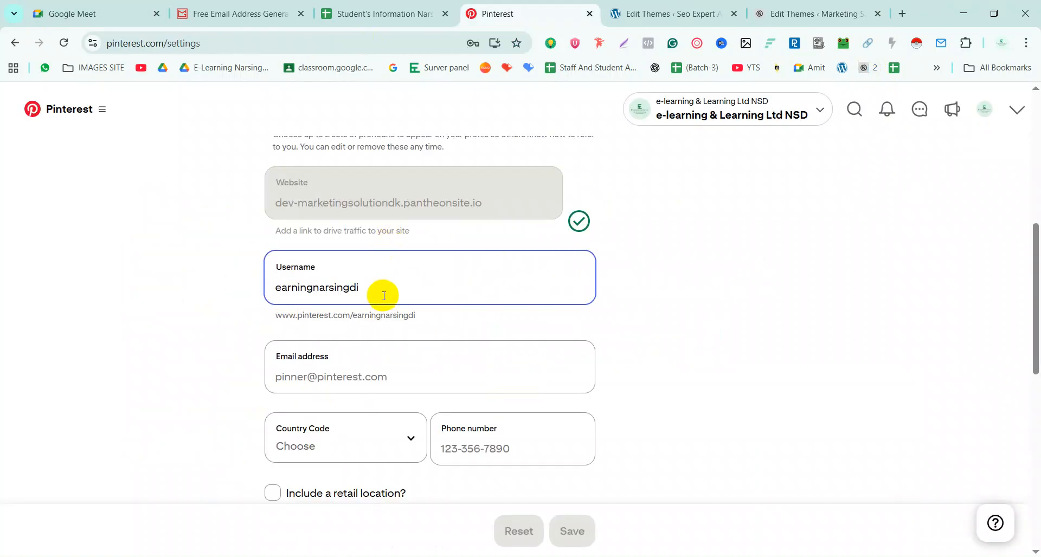
drag(384, 296, 249, 295)
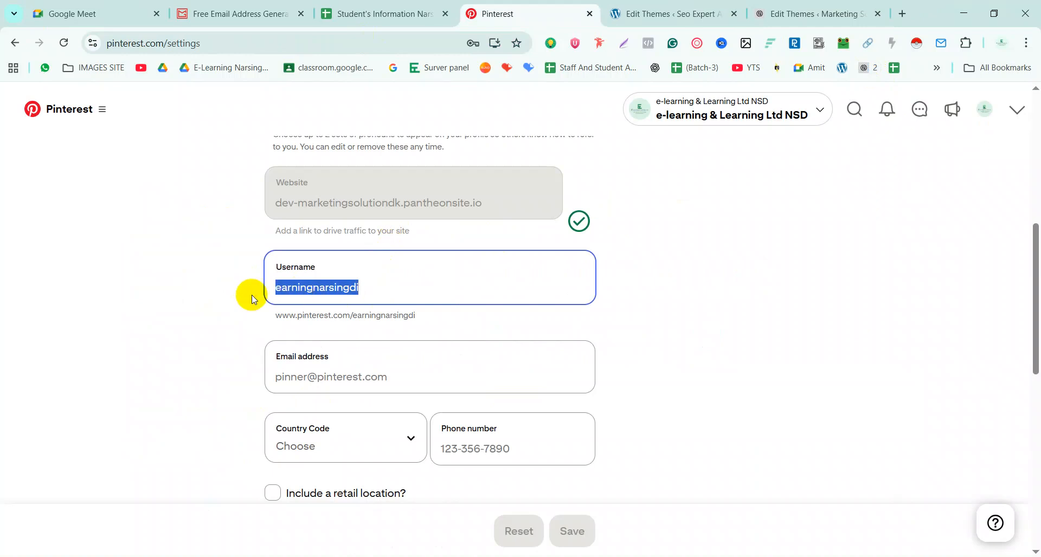
click(163, 42)
double_click(242, 45)
scroll(627, 210, up, 8)
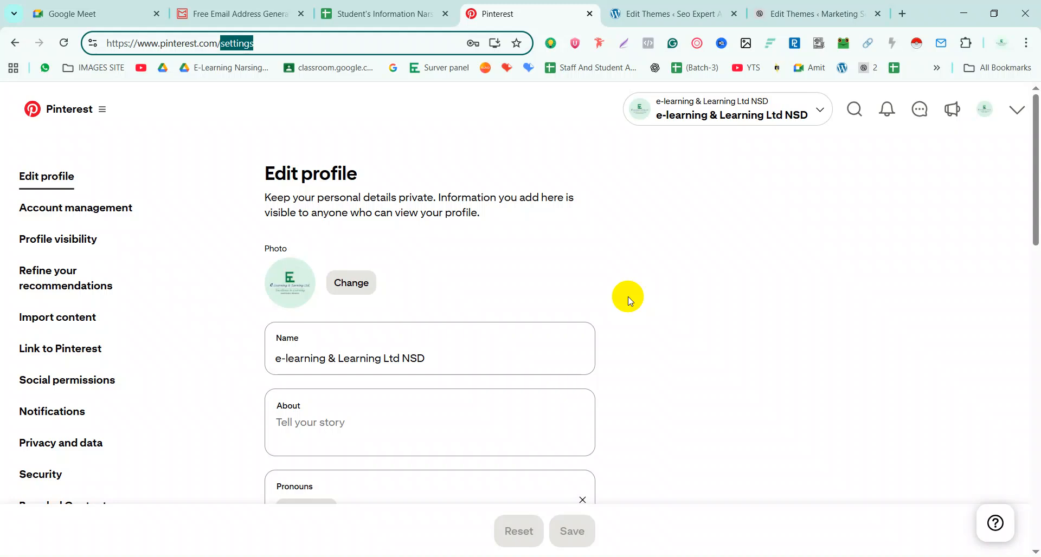
scroll(628, 301, down, 4)
scroll(425, 407, down, 1)
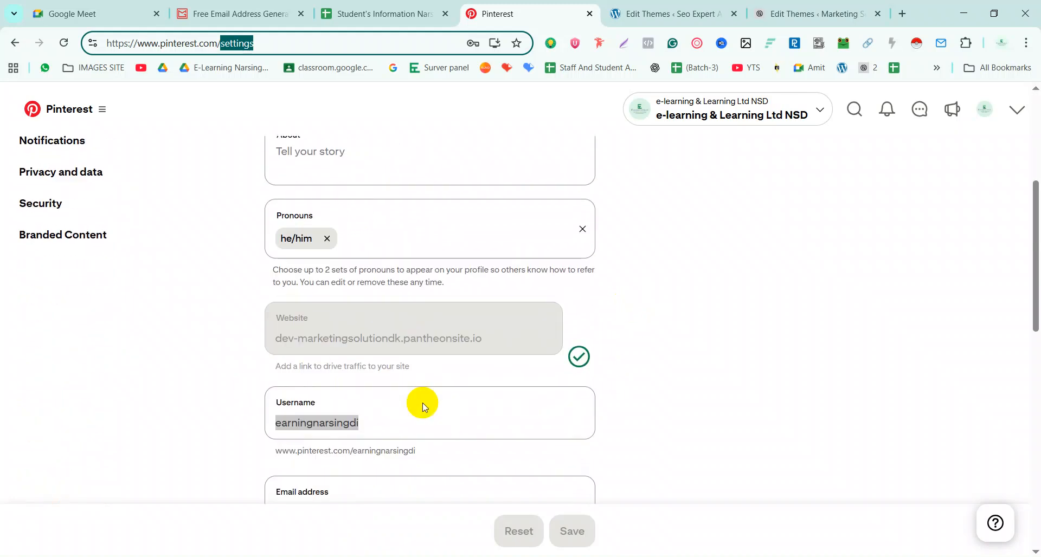
scroll(423, 407, down, 1)
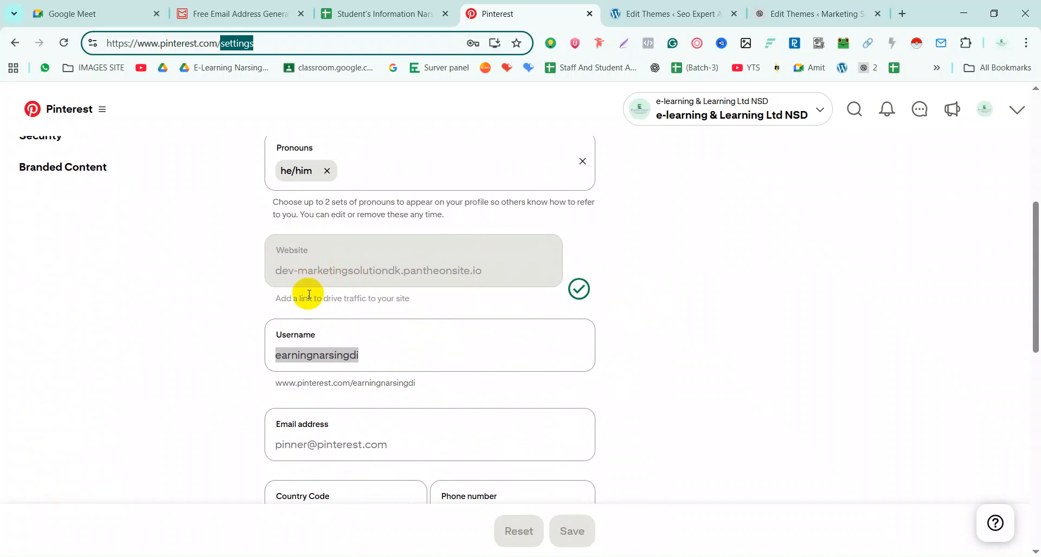
scroll(391, 297, up, 1)
scroll(391, 296, up, 3)
scroll(386, 432, down, 3)
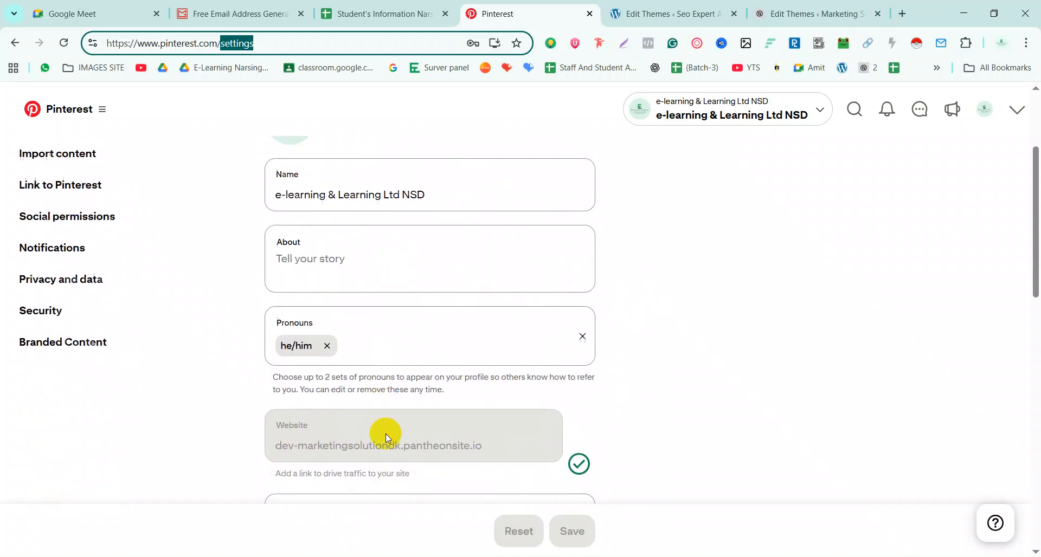
scroll(428, 330, up, 3)
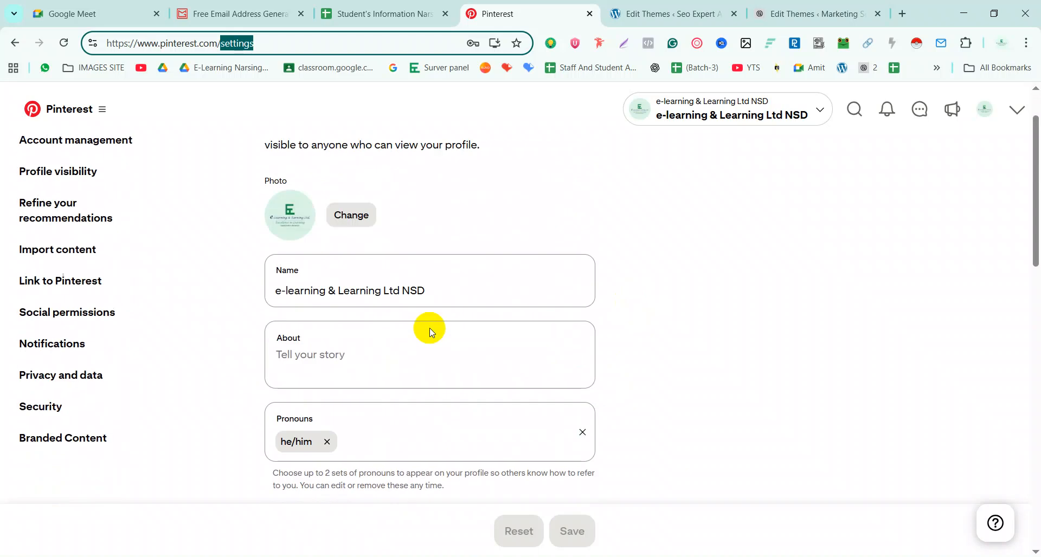
scroll(430, 327, down, 12)
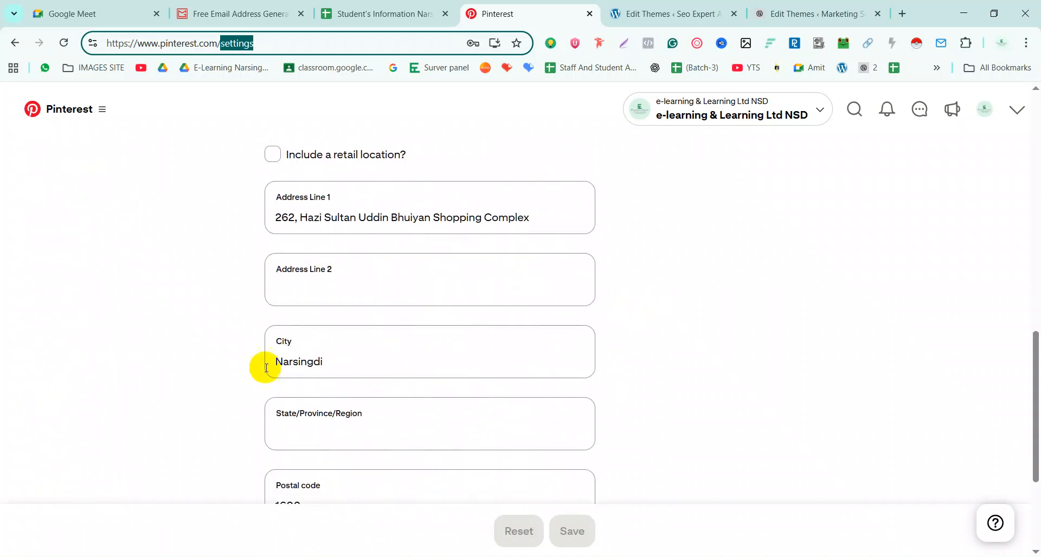
scroll(391, 249, up, 2)
scroll(336, 217, up, 2)
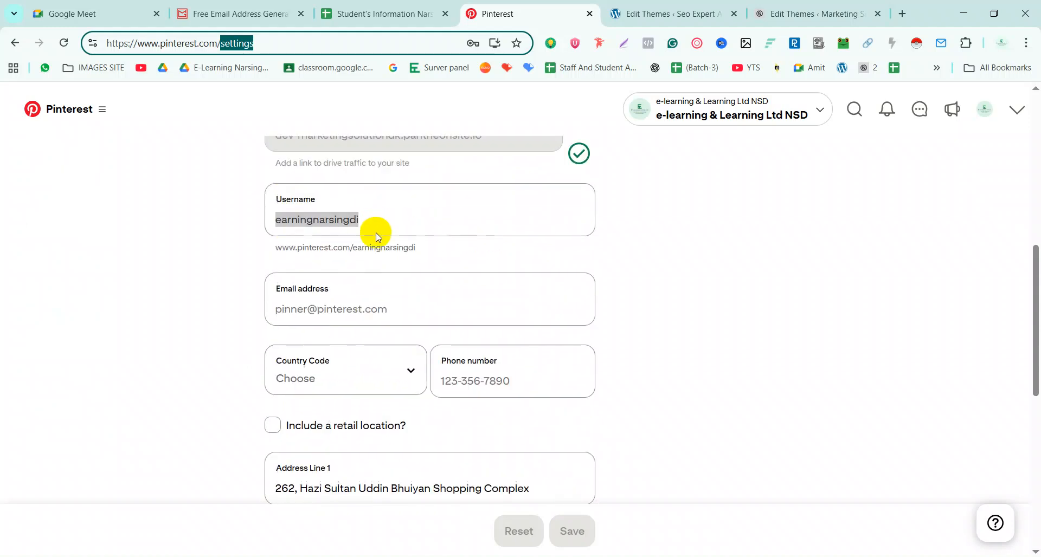
click(336, 315)
click(735, 349)
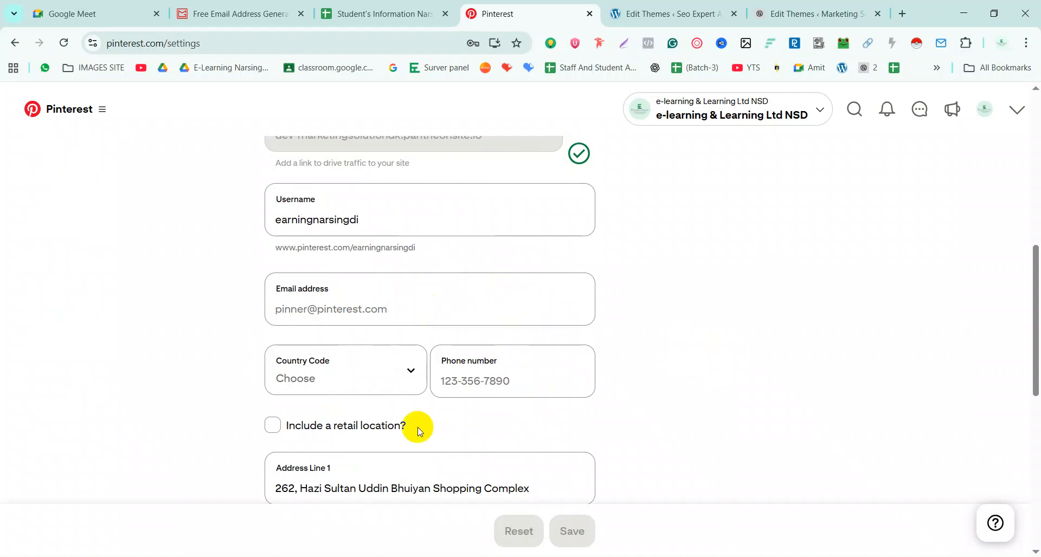
click(368, 310)
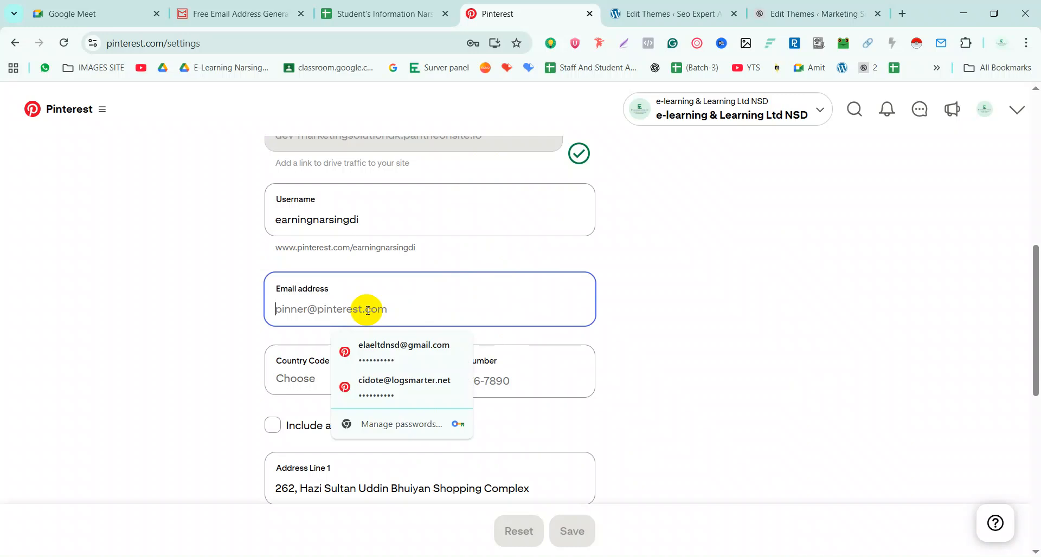
click(781, 297)
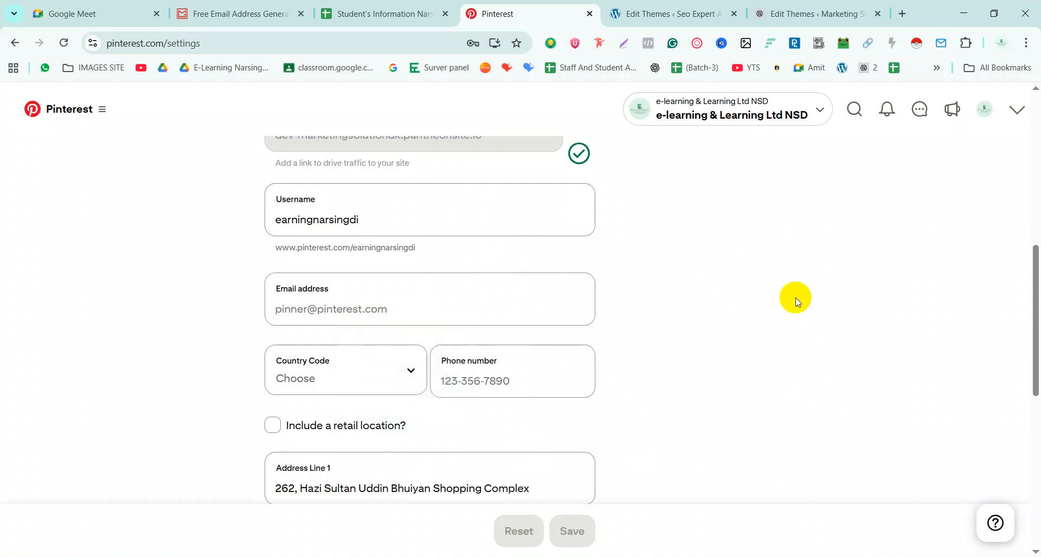
click(363, 375)
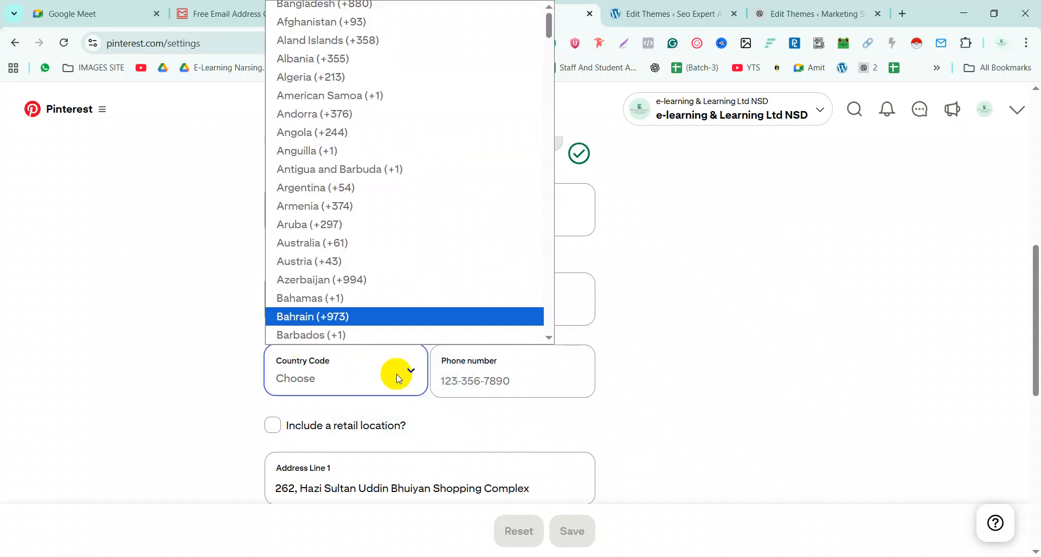
click(491, 378)
scroll(437, 287, down, 4)
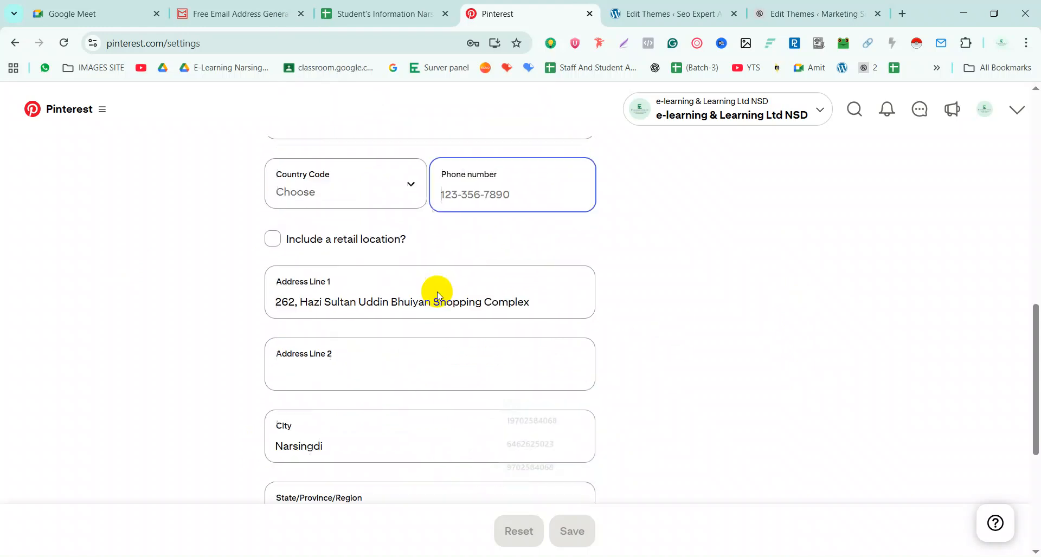
click(377, 286)
click(522, 287)
drag(522, 287, 148, 288)
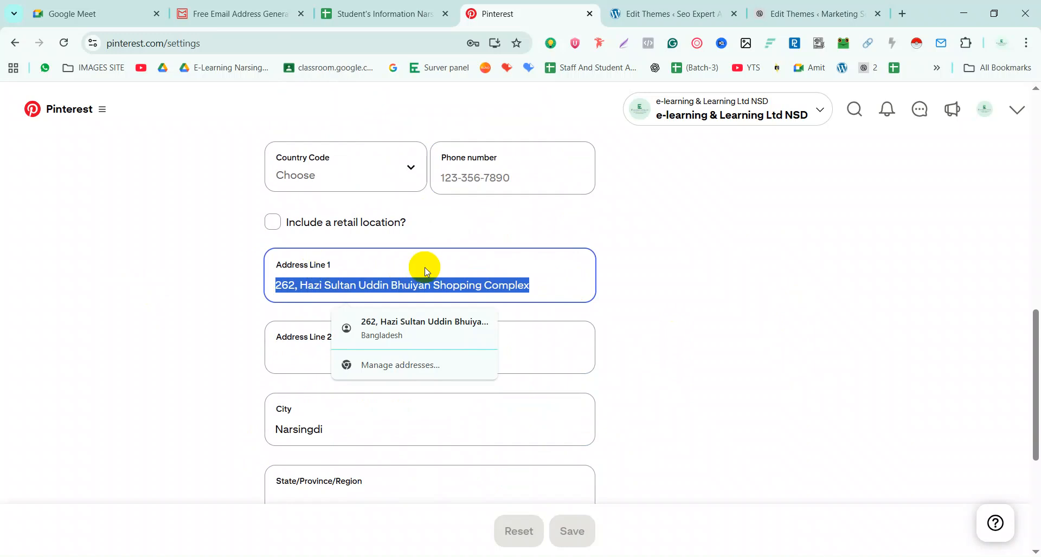
click(645, 260)
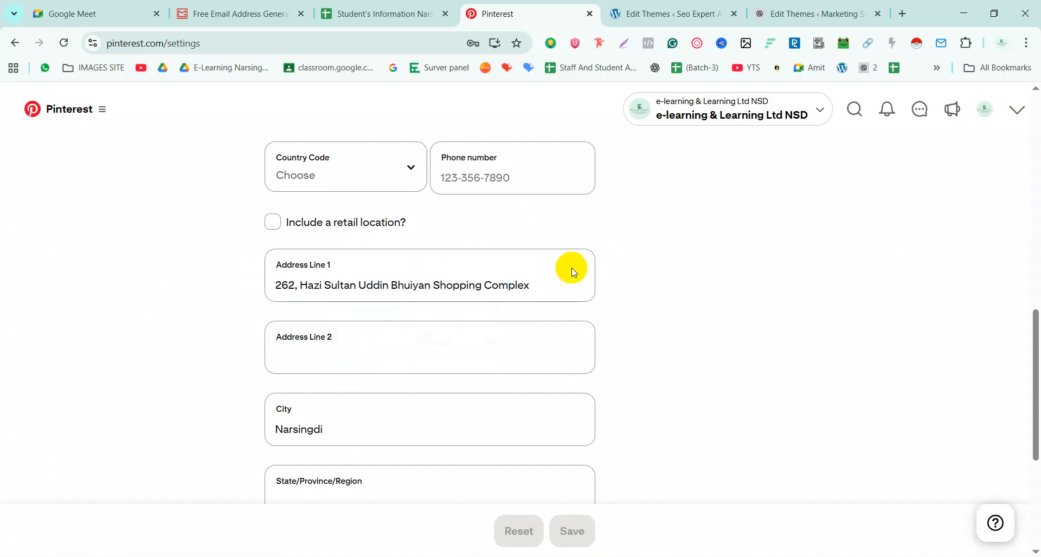
click(378, 352)
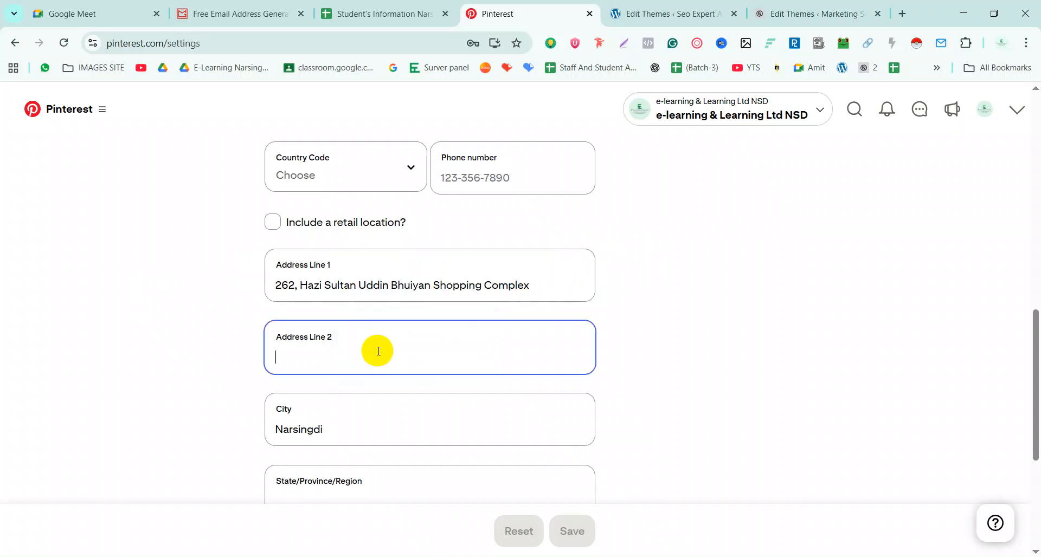
scroll(352, 299, down, 3)
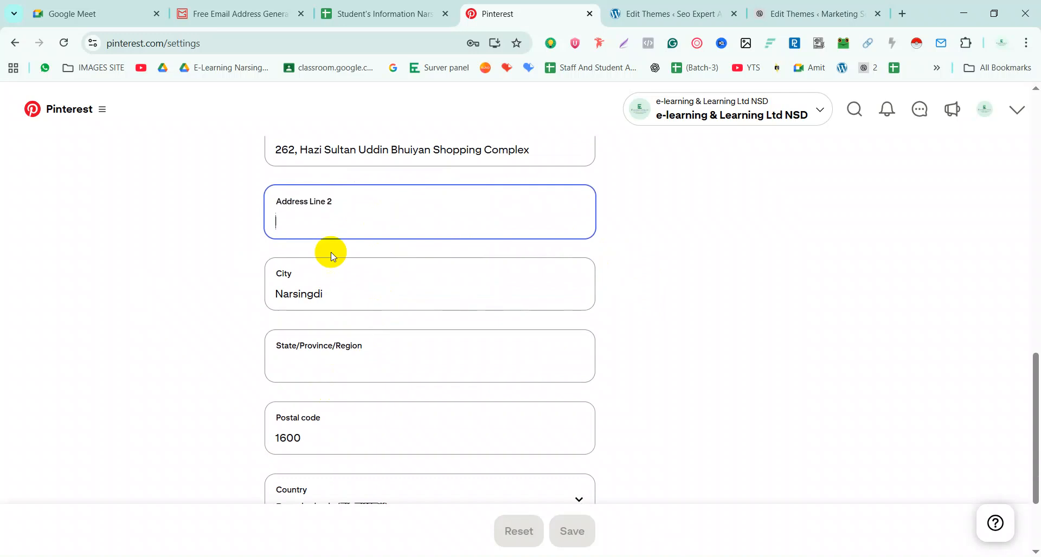
click(336, 281)
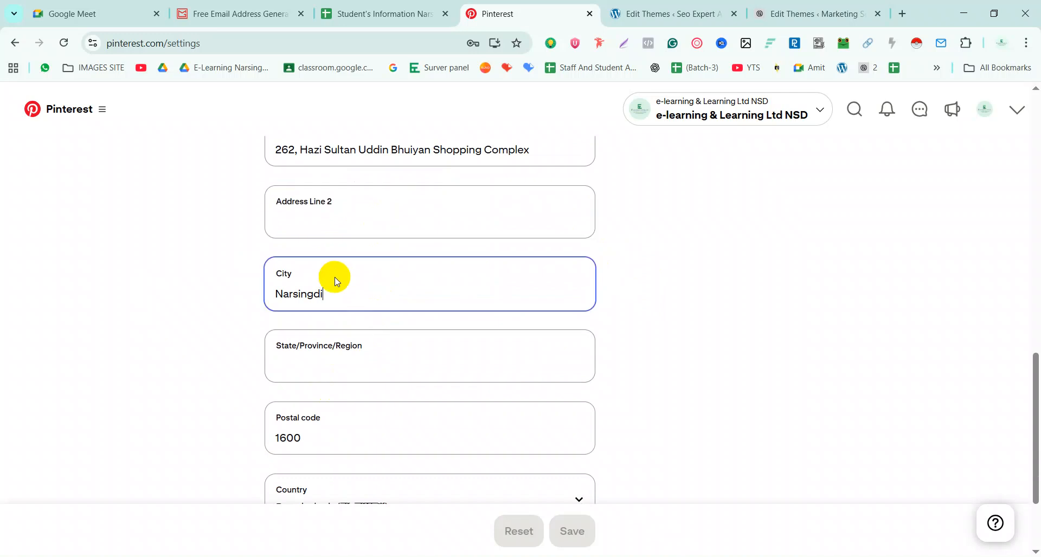
click(324, 350)
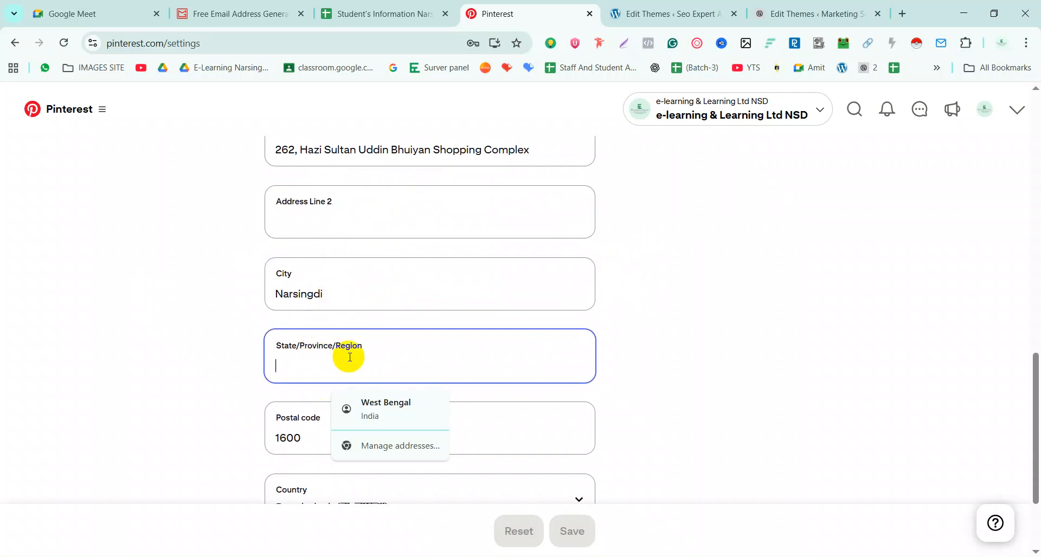
key(Tab)
scroll(567, 379, down, 3)
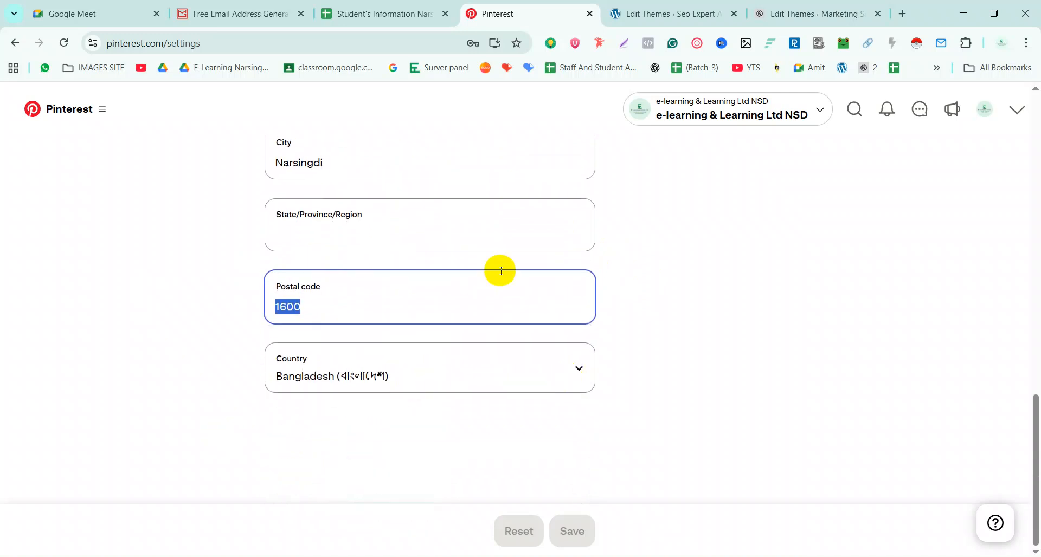
scroll(499, 272, up, 13)
scroll(502, 274, up, 4)
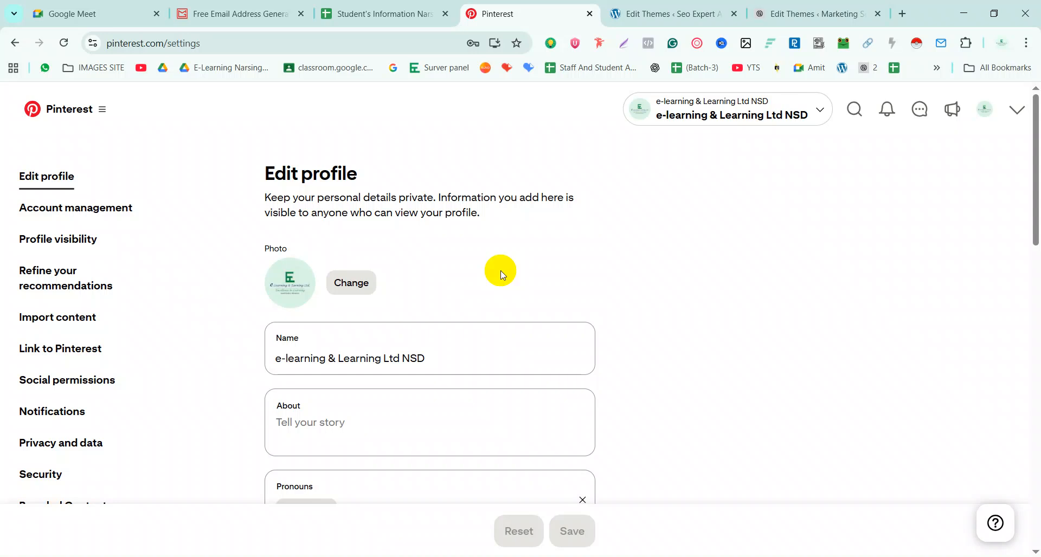
scroll(493, 231, down, 15)
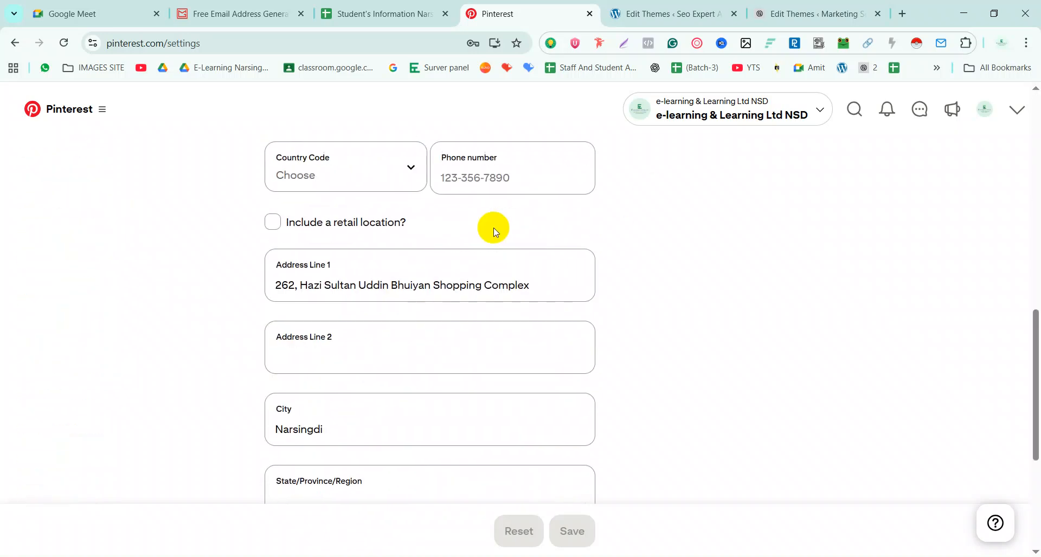
scroll(493, 230, up, 15)
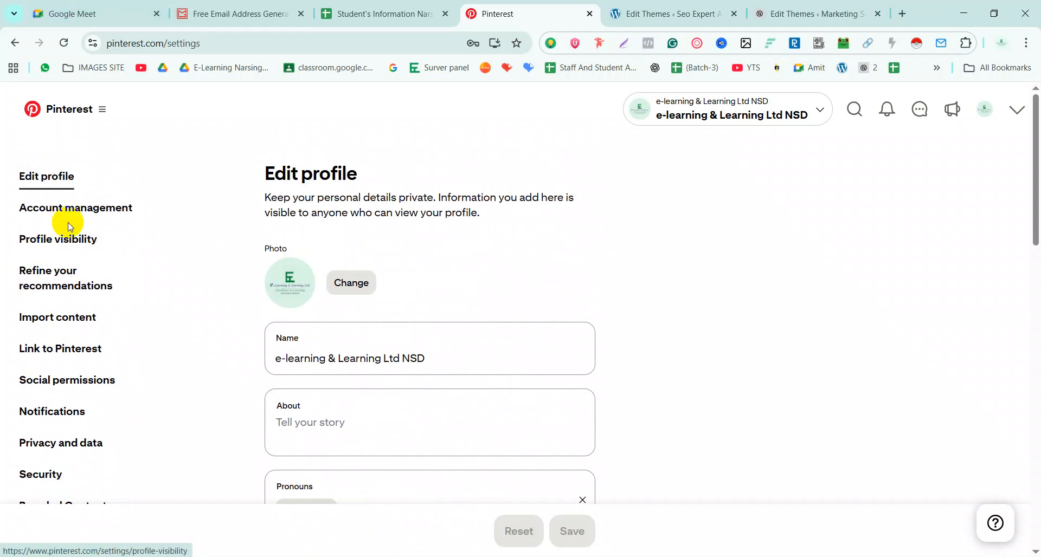
Convert the account to a personal account from Account management settings
click(109, 218)
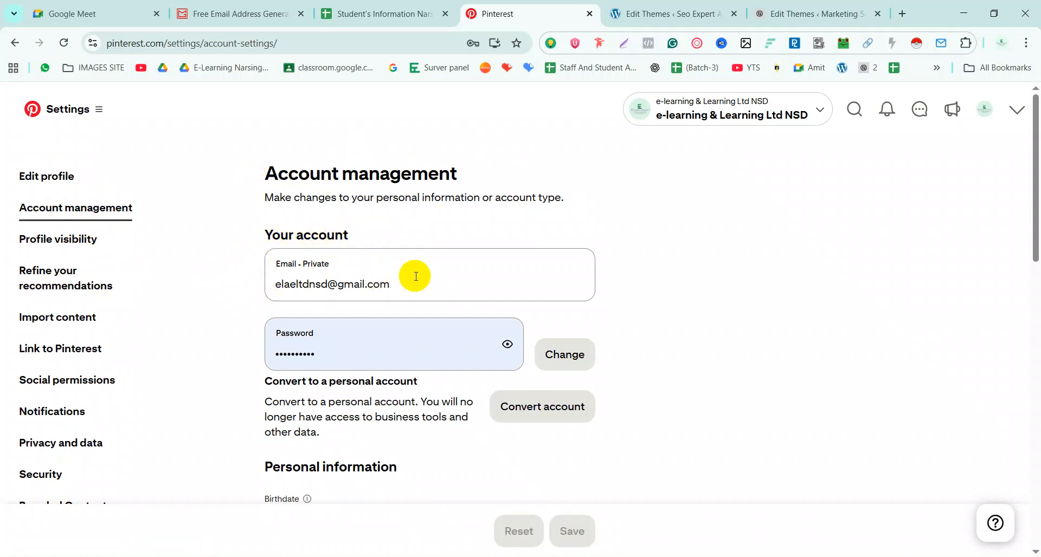
drag(420, 285, 265, 282)
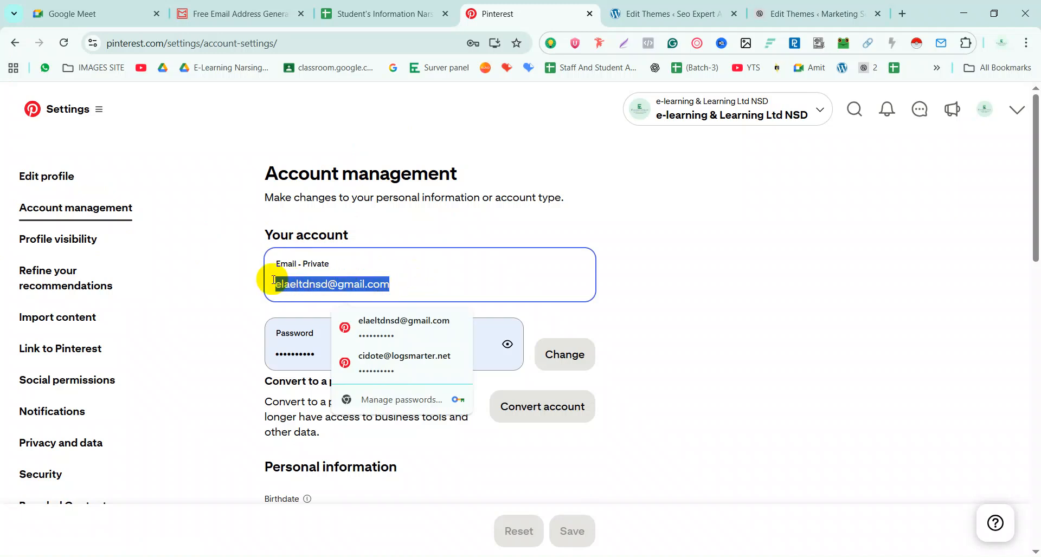
click(652, 253)
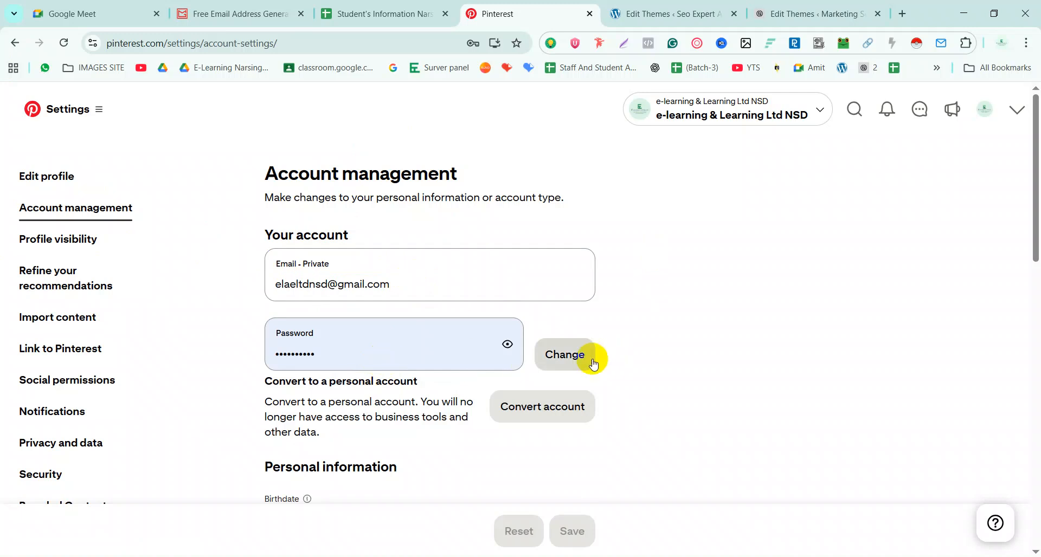
scroll(566, 361, down, 2)
scroll(566, 361, down, 1)
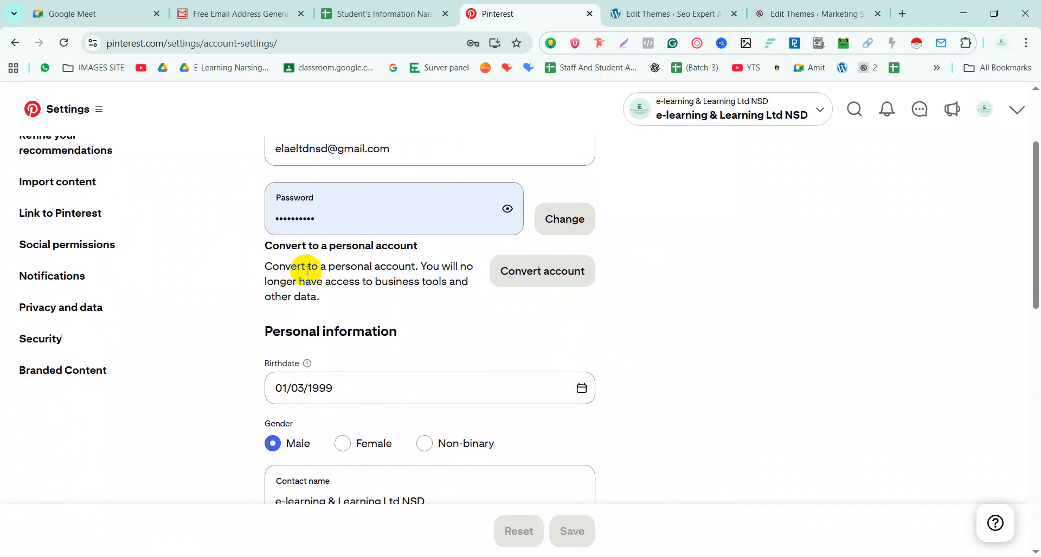
drag(266, 252, 425, 252)
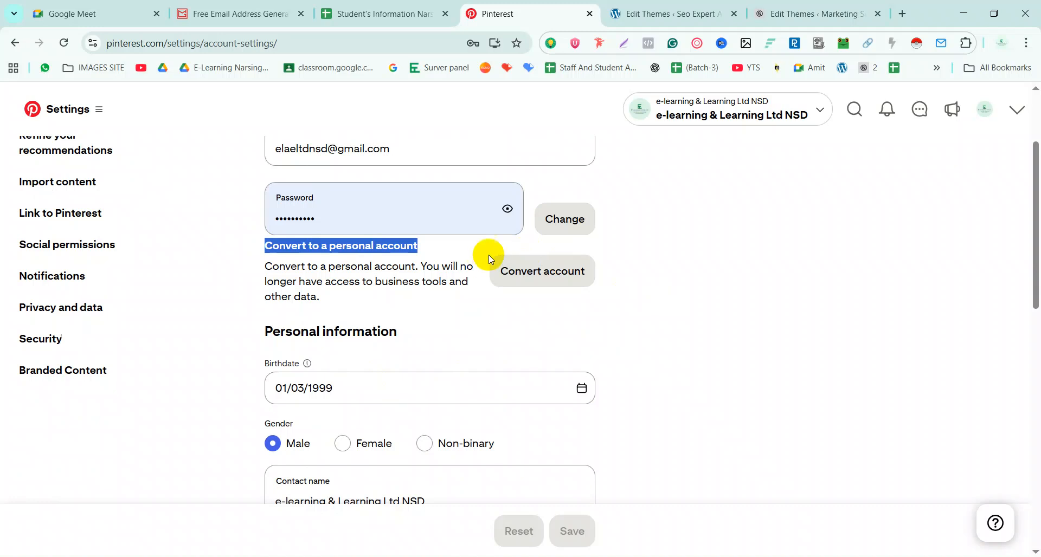
click(501, 269)
click(578, 395)
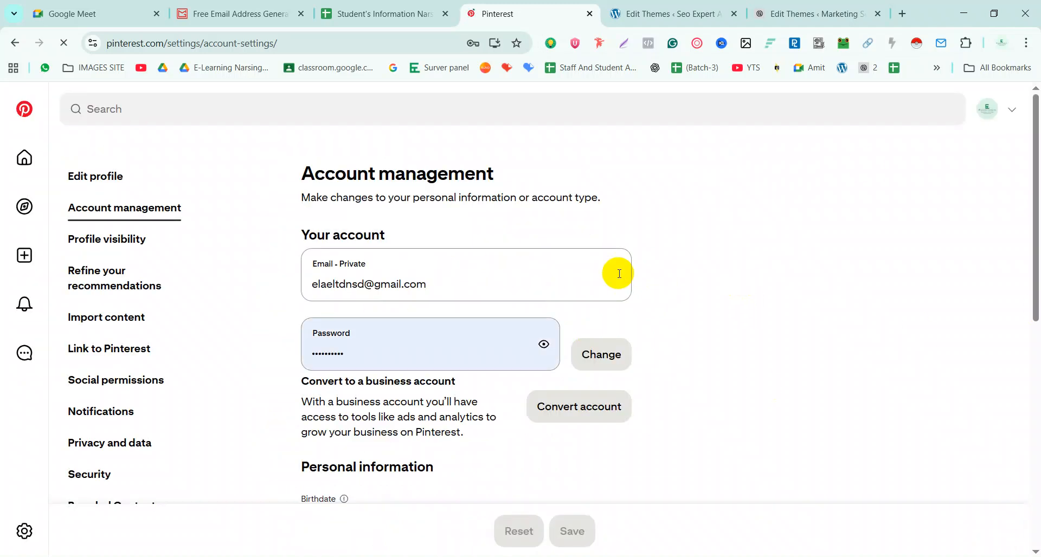
Review the personal account settings, including birthdate and the business account conversion option
scroll(436, 372, down, 3)
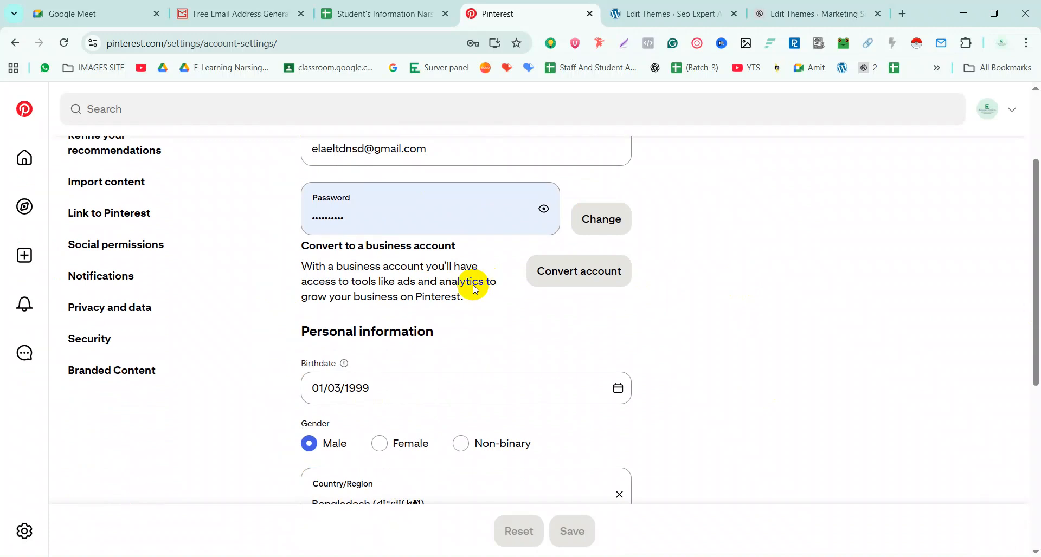
scroll(377, 390, down, 3)
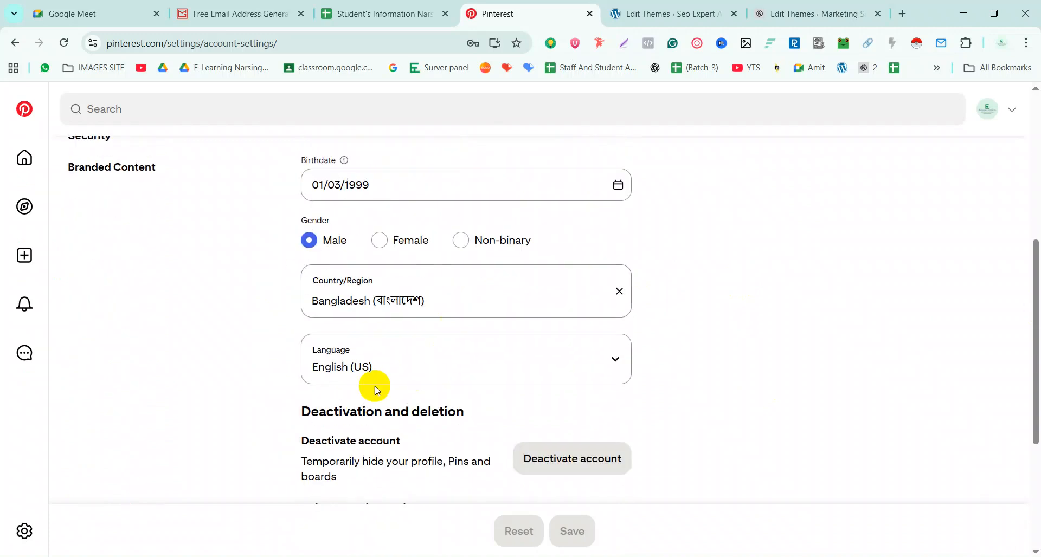
click(379, 186)
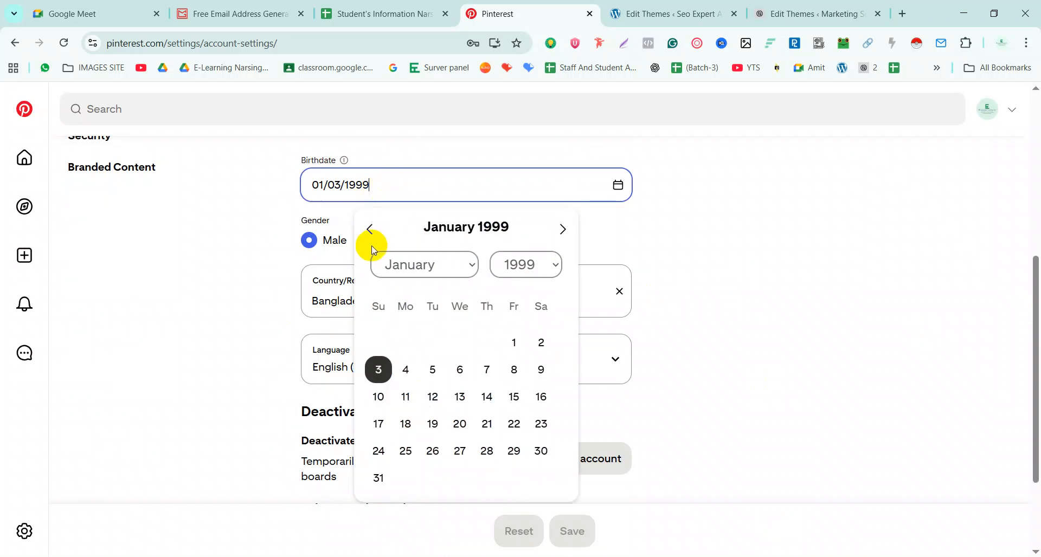
click(269, 268)
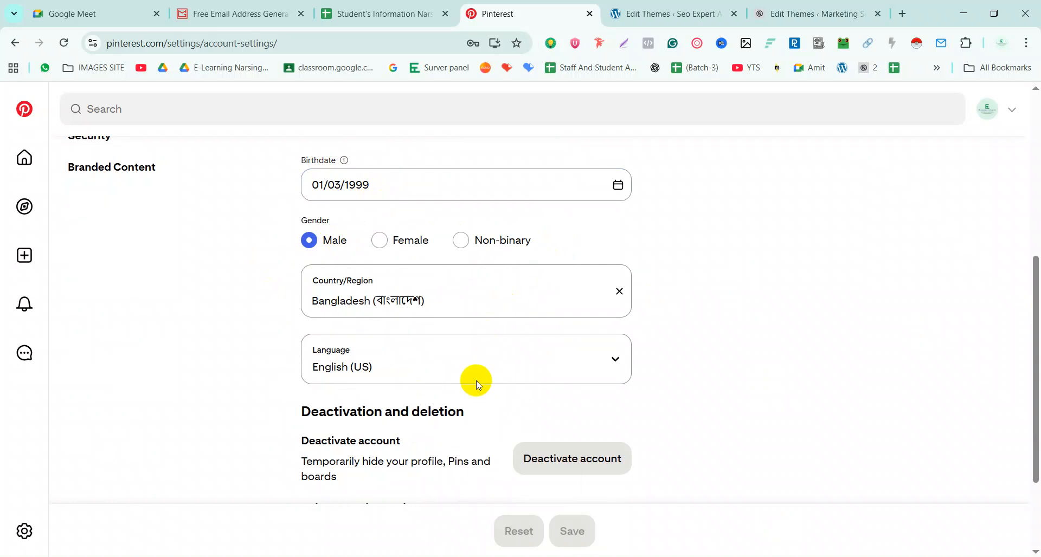
scroll(476, 378, down, 2)
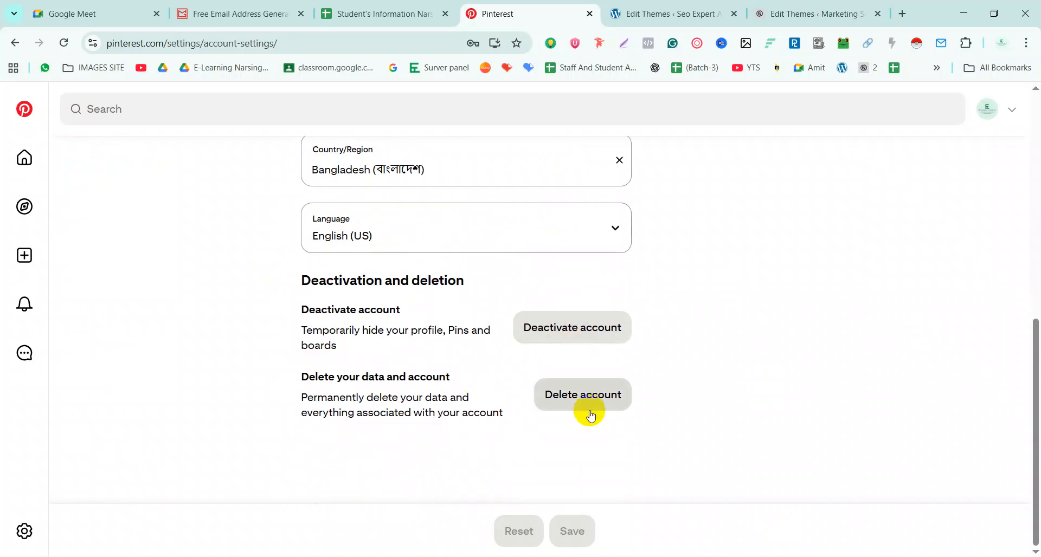
scroll(591, 415, up, 5)
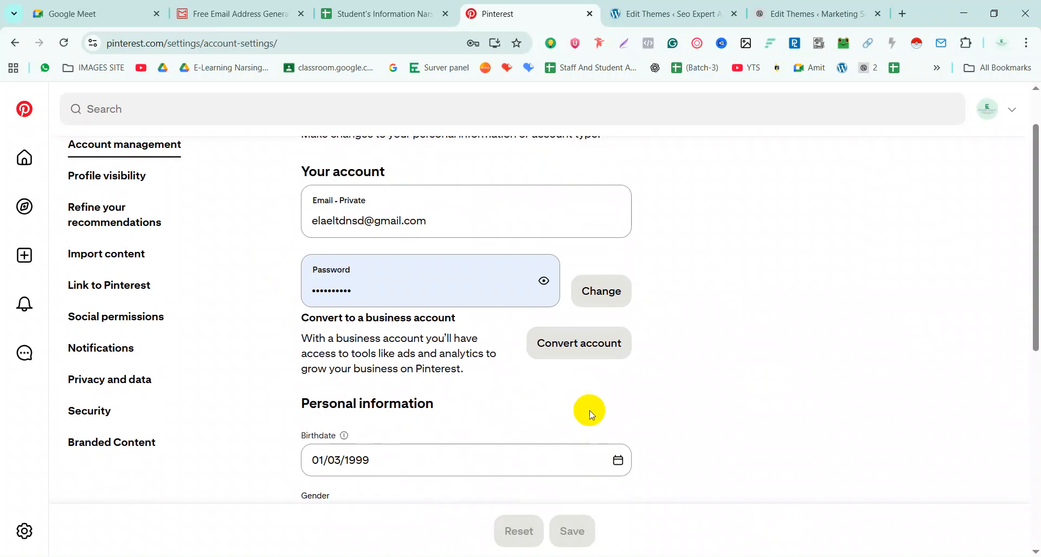
scroll(589, 412, up, 1)
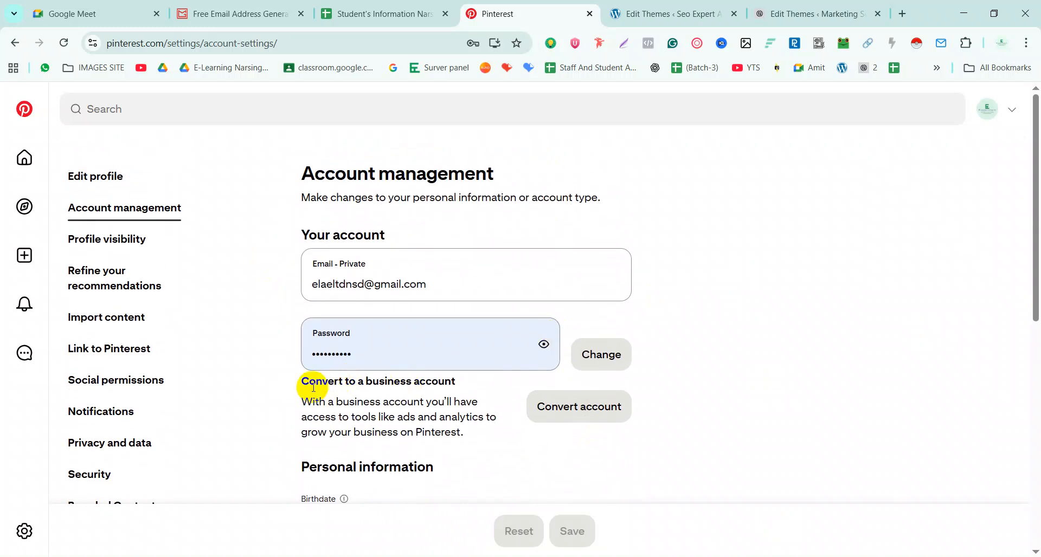
drag(293, 387, 470, 375)
click(804, 379)
Compare Publishing tools, Ads manager, Insights and Credits features, then upgrade to a free business account
click(582, 408)
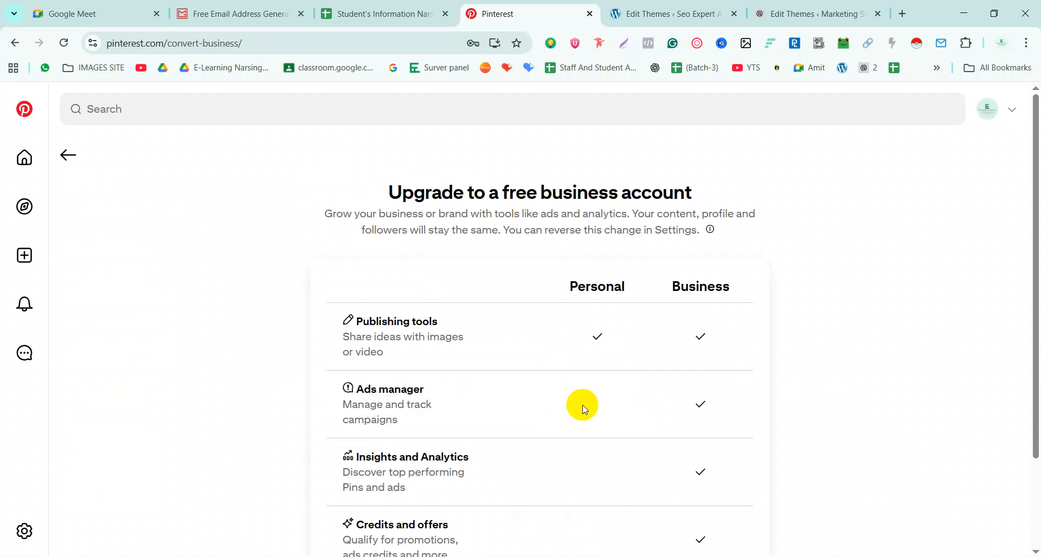
scroll(481, 399, down, 2)
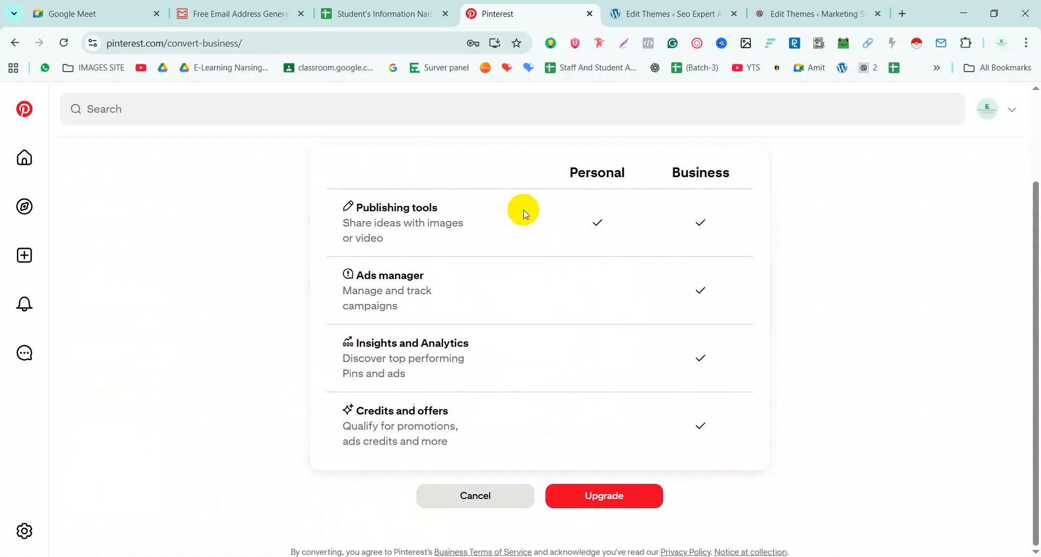
scroll(526, 214, up, 1)
scroll(524, 212, down, 1)
drag(340, 200, 460, 249)
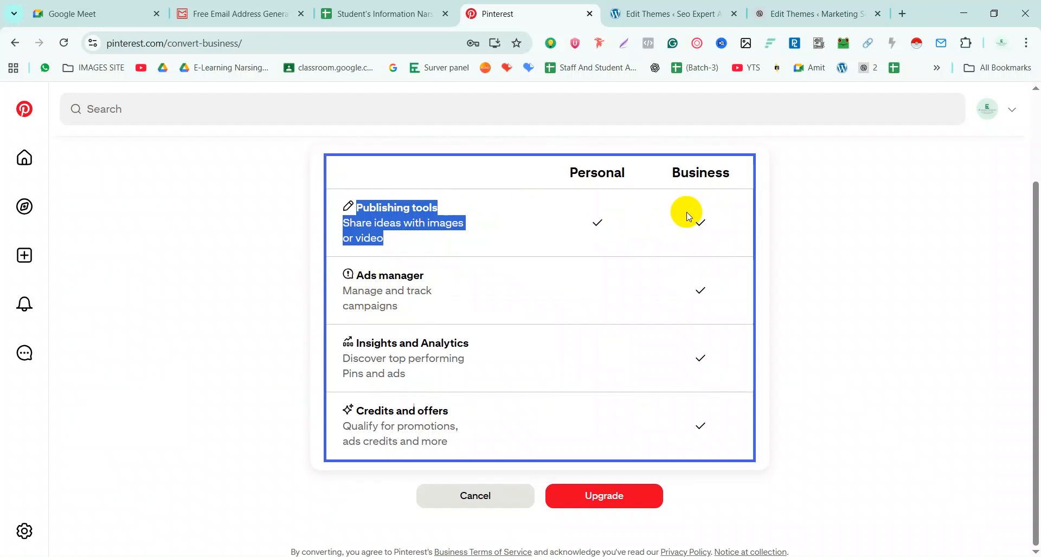
drag(333, 272, 446, 304)
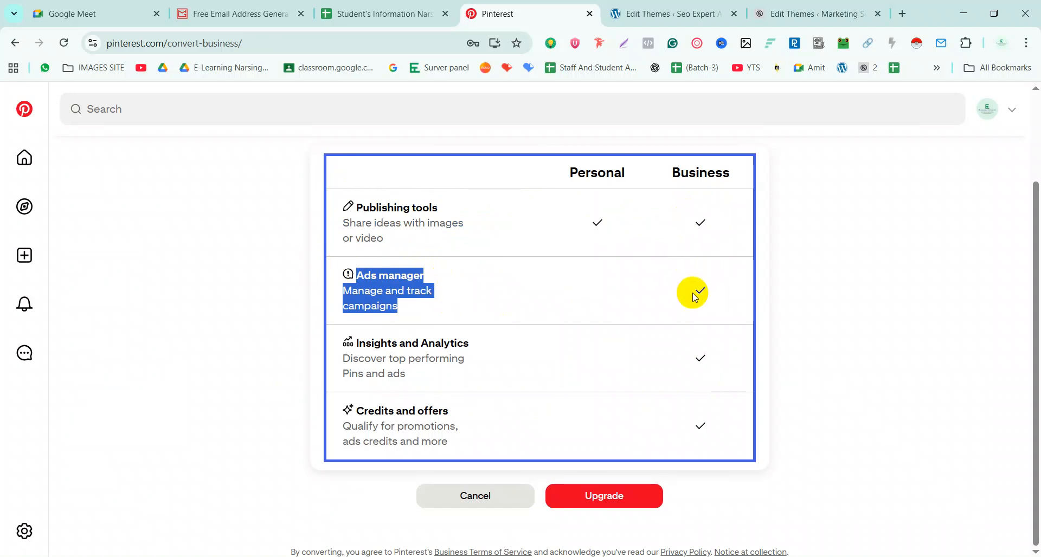
drag(354, 347, 479, 341)
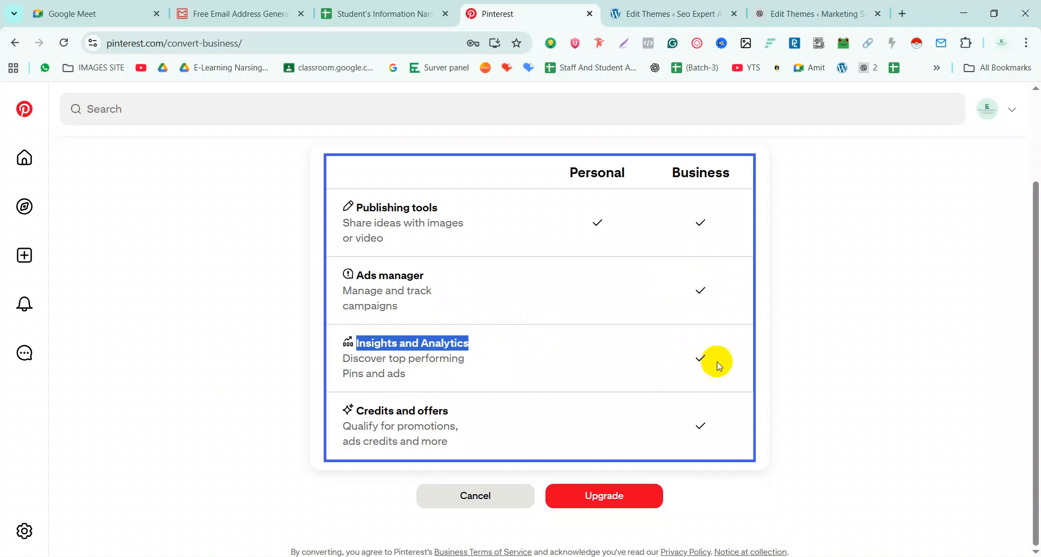
drag(355, 410, 467, 452)
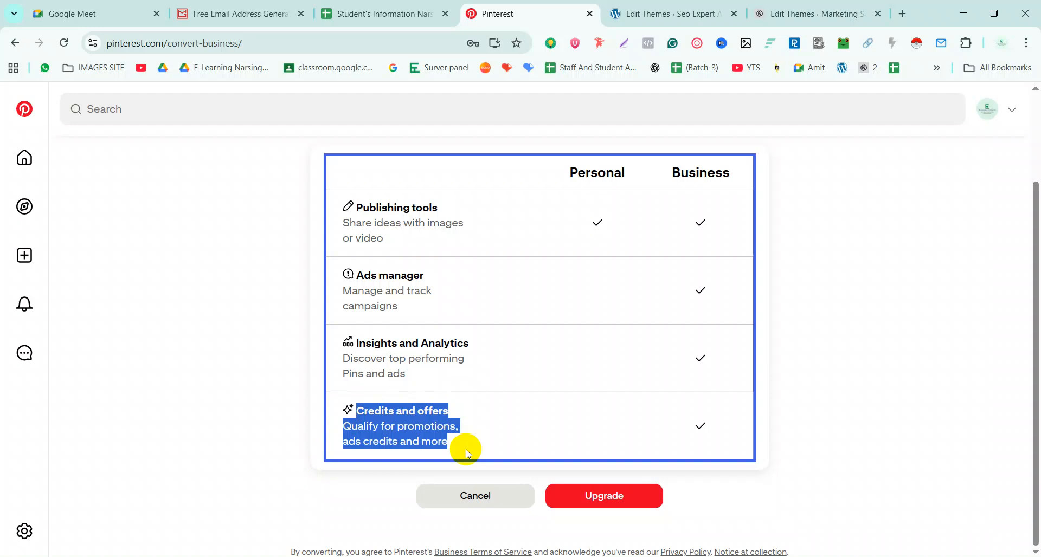
click(615, 497)
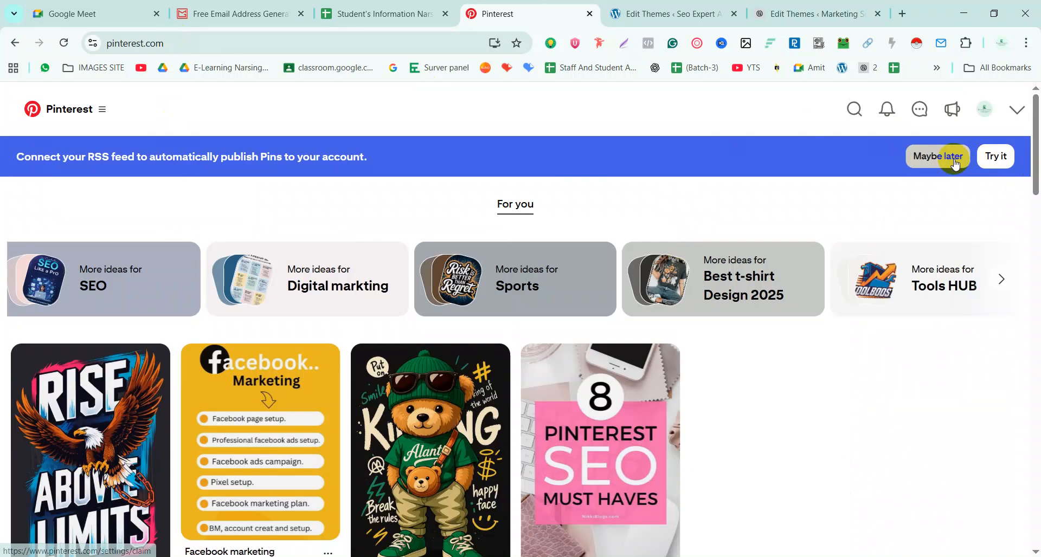
Dismiss the RSS feed banner, zoom the page to 90%, and go to Business Hub
click(952, 160)
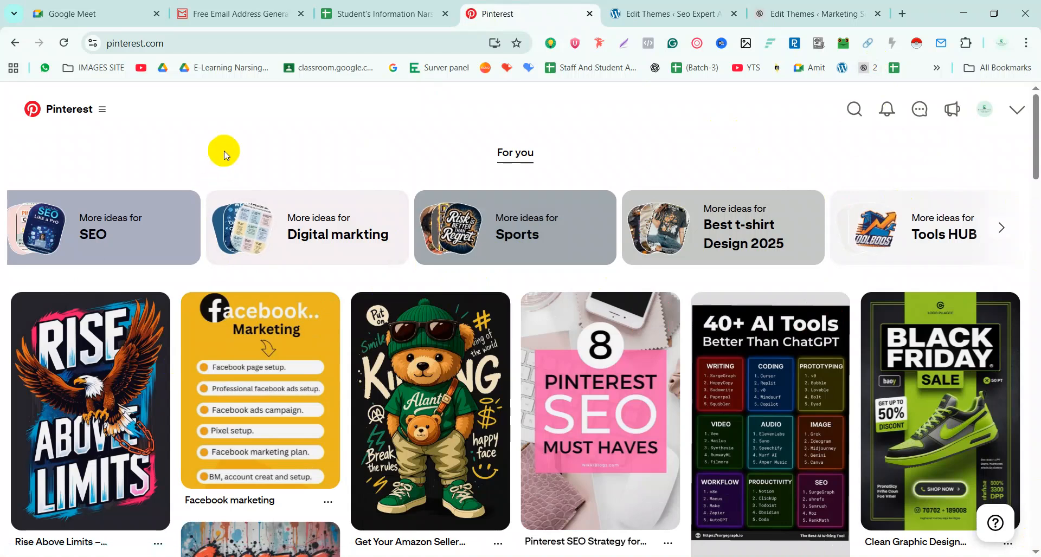
key(ctrl+minus)
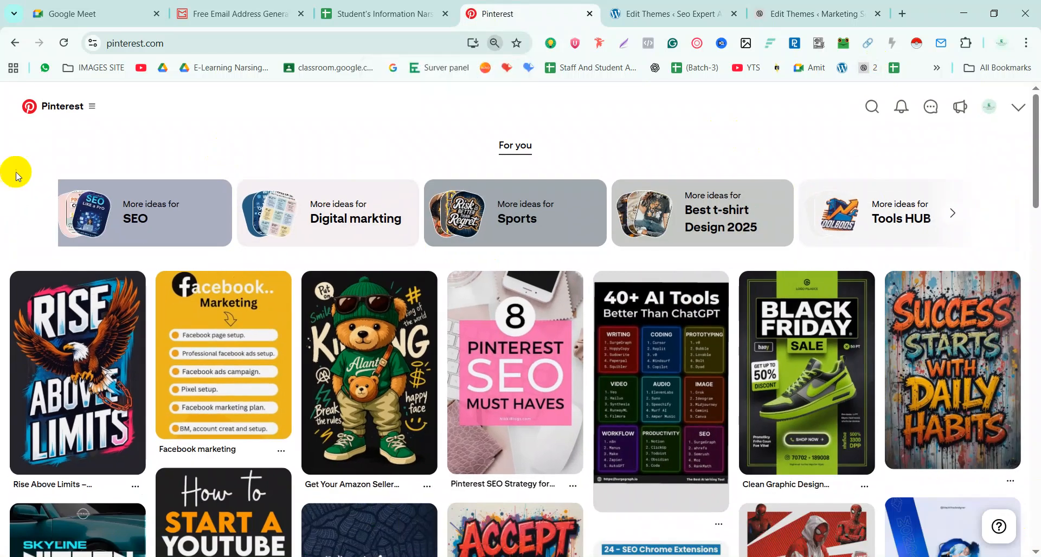
click(91, 108)
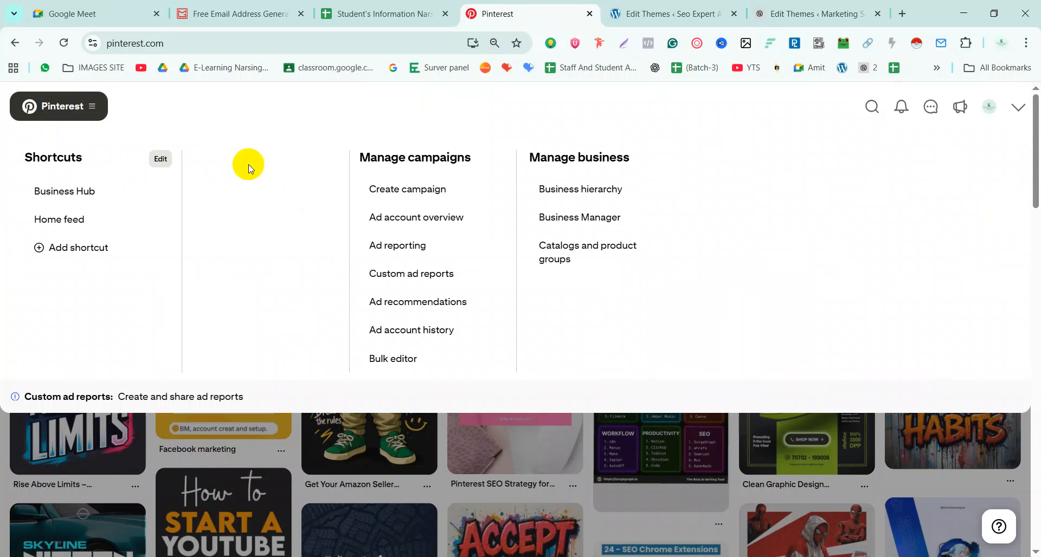
click(67, 47)
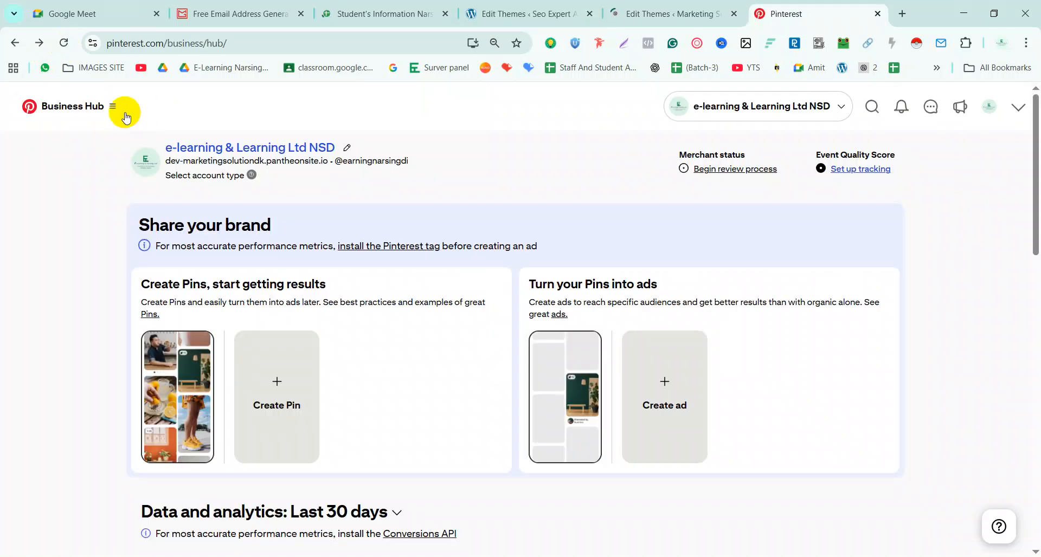
Bring up the link options for Pinterest Trends in the Business Hub's Analyze performance menu
click(111, 111)
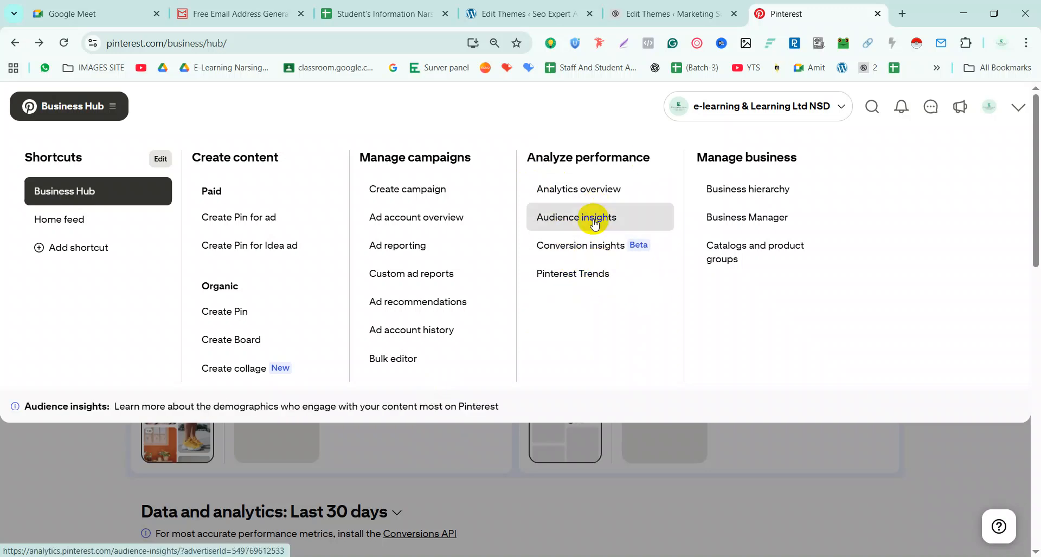
right_click(559, 277)
Open Pinterest Trends in a new tab and advance the top United States trends to page four
click(579, 286)
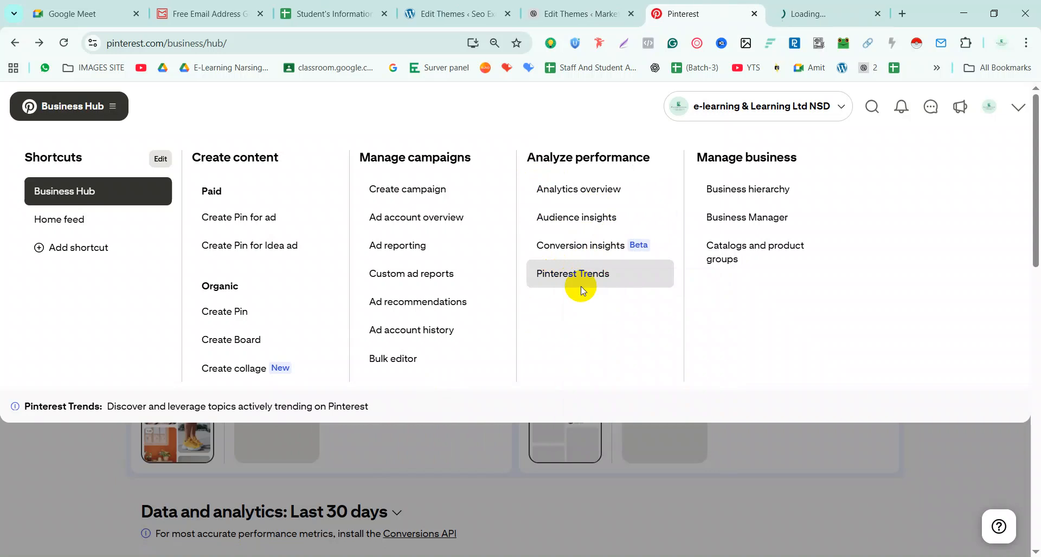
click(789, 9)
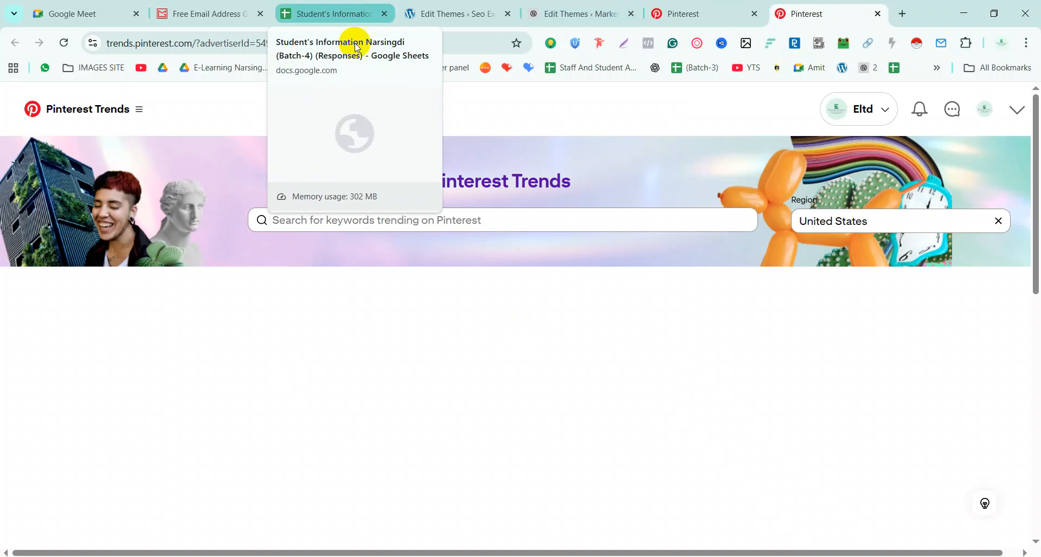
drag(102, 305, 469, 310)
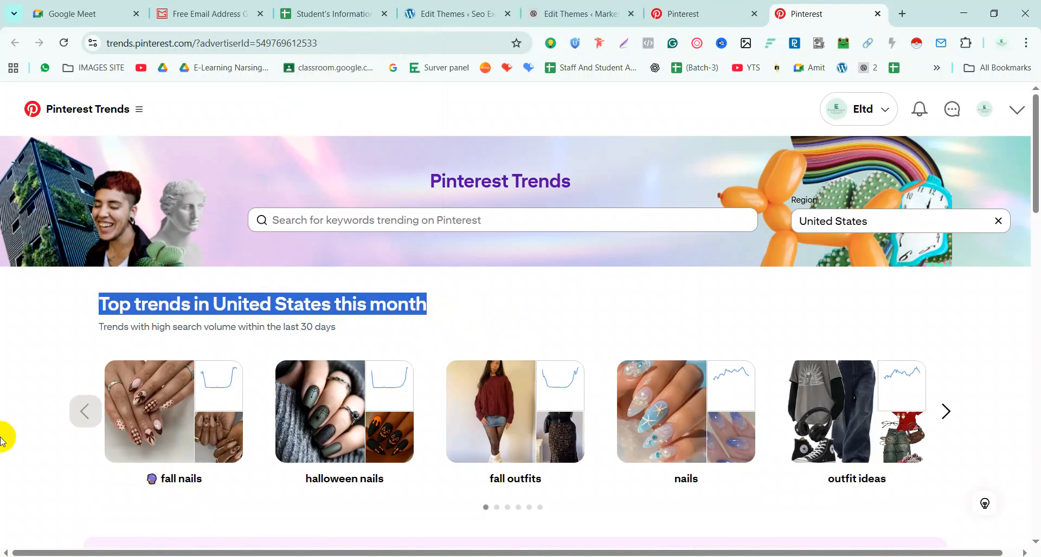
click(161, 428)
click(945, 412)
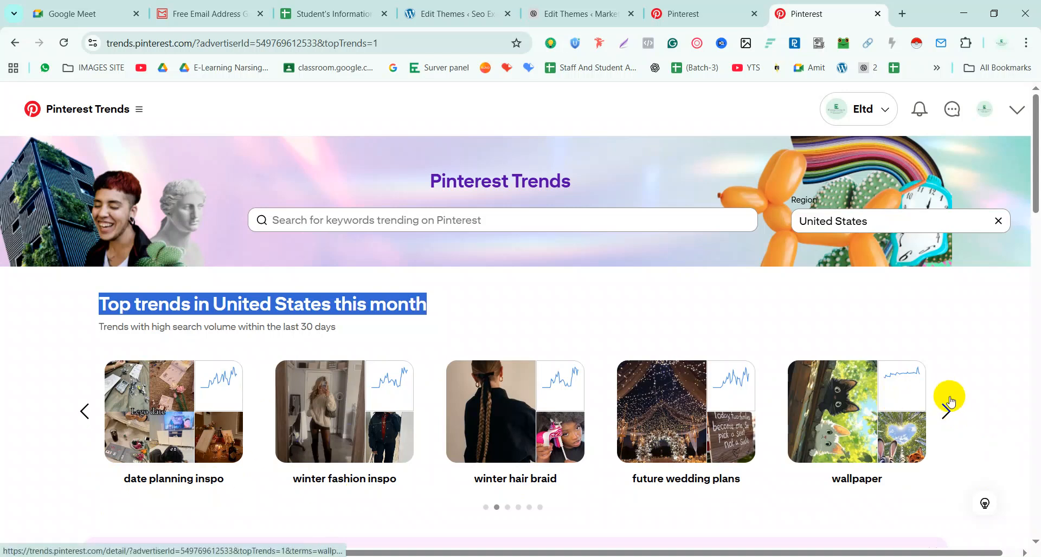
click(947, 413)
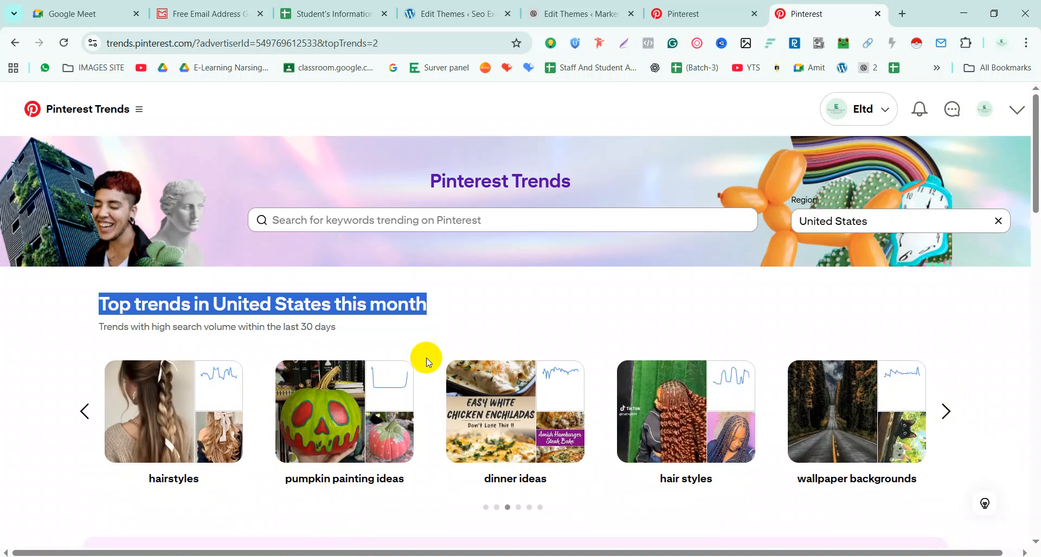
click(946, 413)
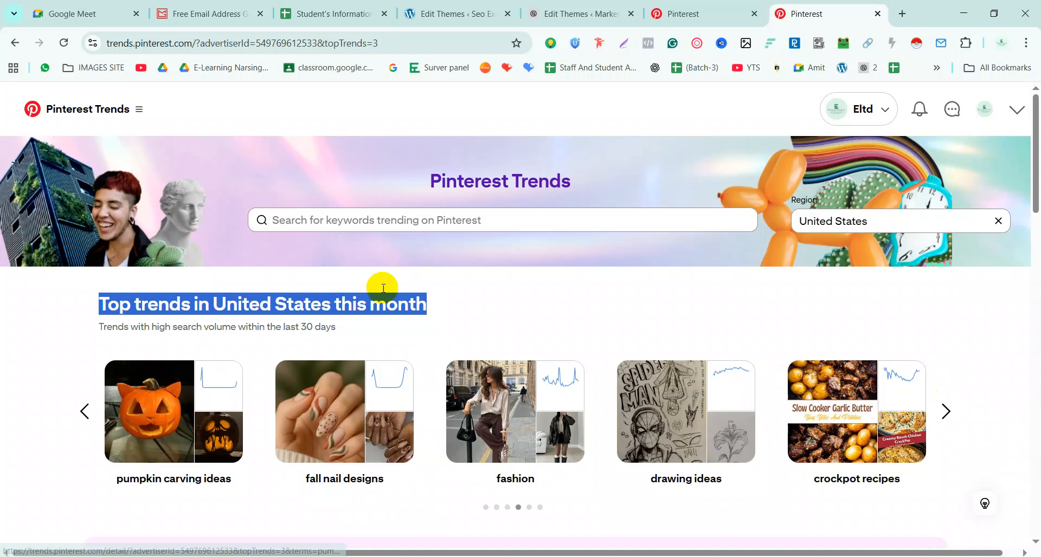
Expand the Interests filter and browse the growing United States keywords like fall nails
scroll(132, 375, down, 7)
scroll(353, 372, down, 3)
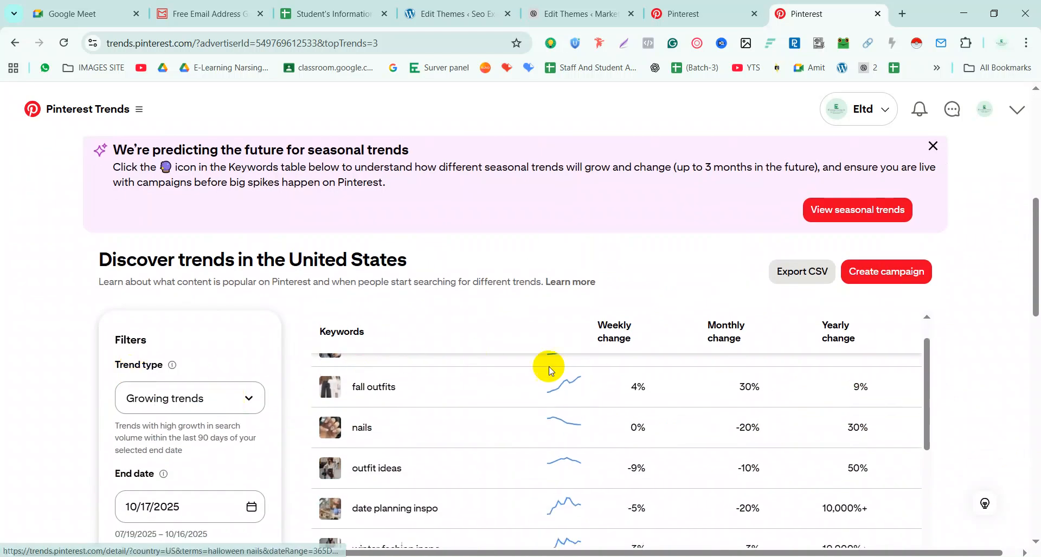
scroll(797, 372, up, 3)
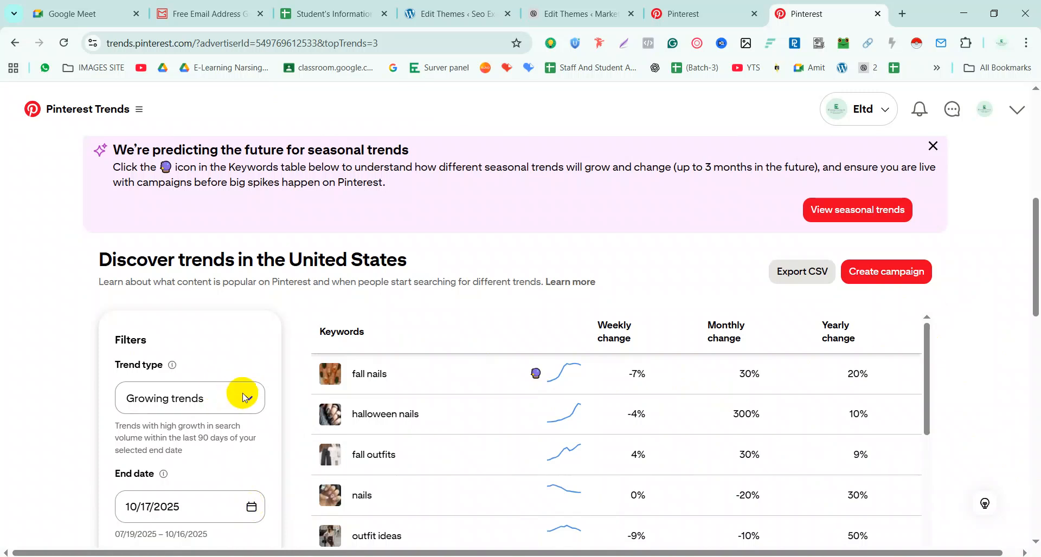
scroll(243, 397, down, 4)
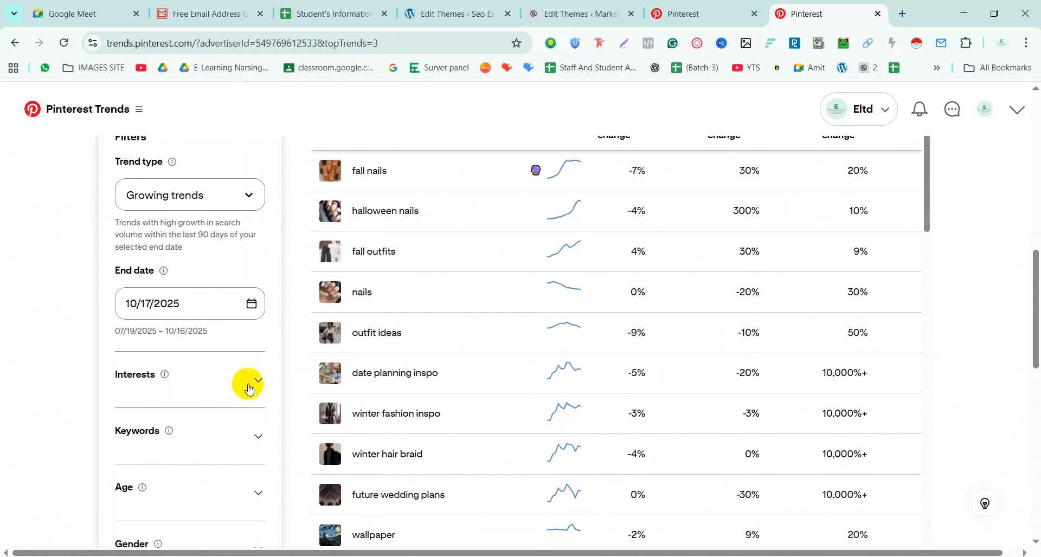
click(250, 386)
scroll(183, 452, down, 3)
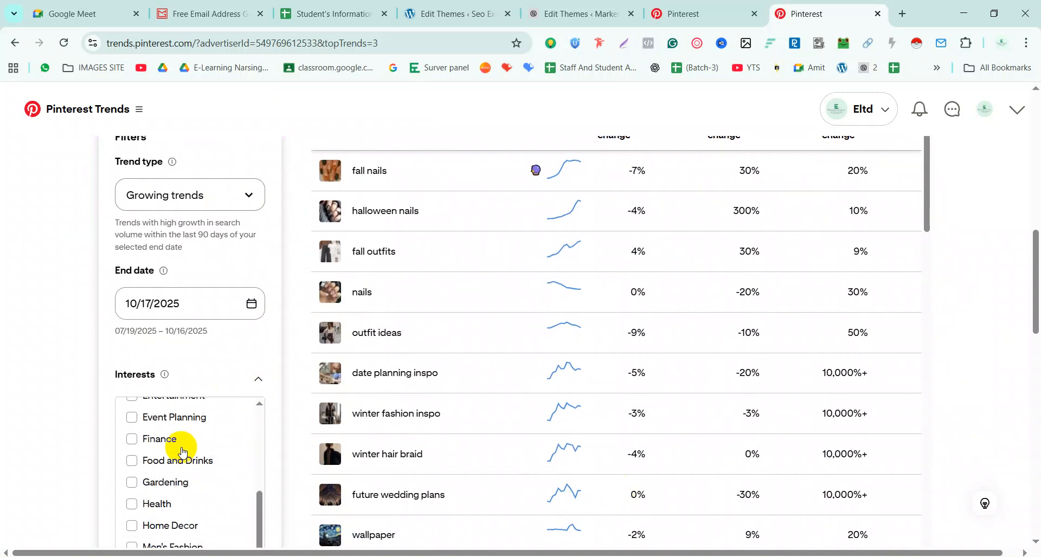
scroll(179, 477, down, 2)
scroll(190, 499, down, 2)
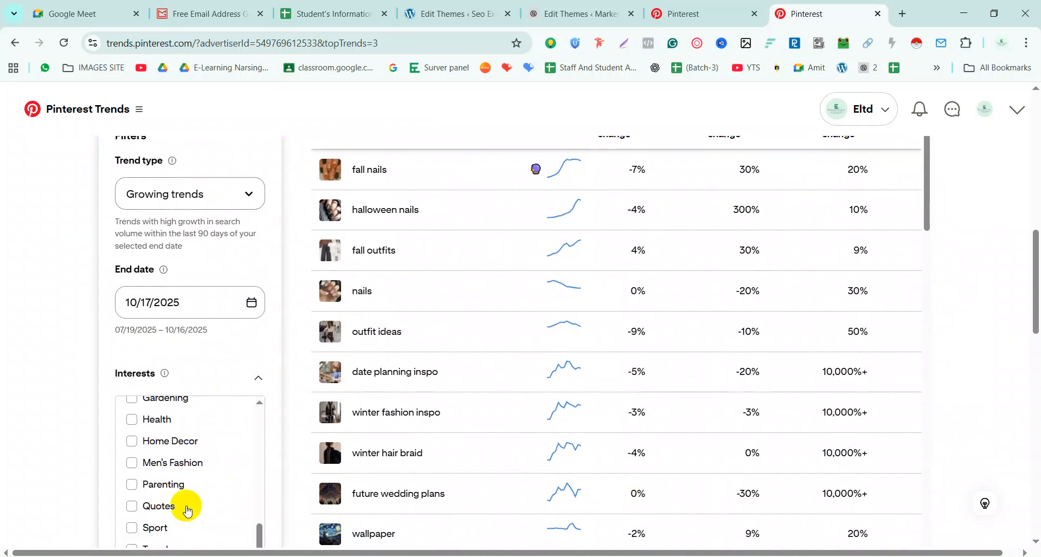
scroll(138, 442, down, 2)
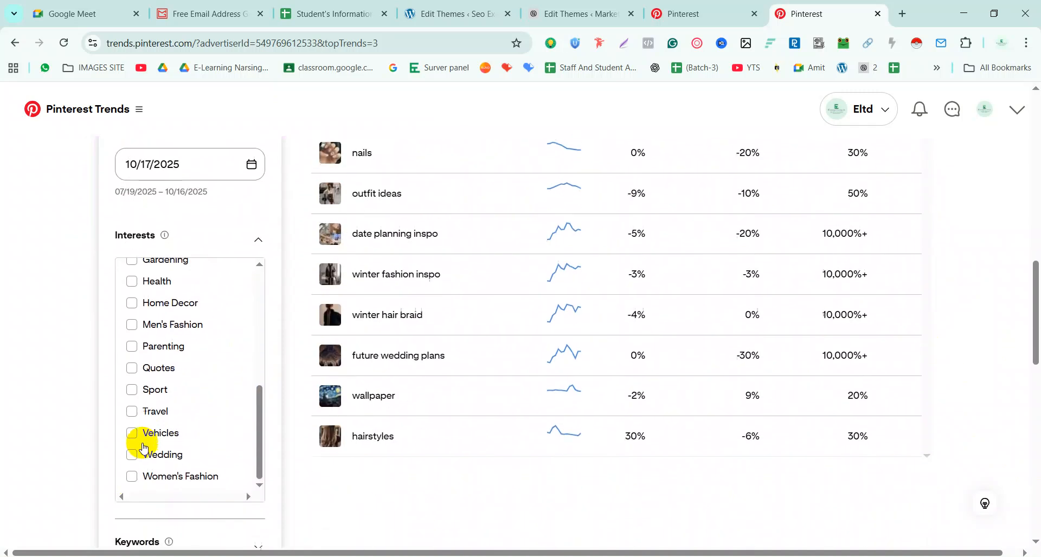
scroll(198, 353, up, 2)
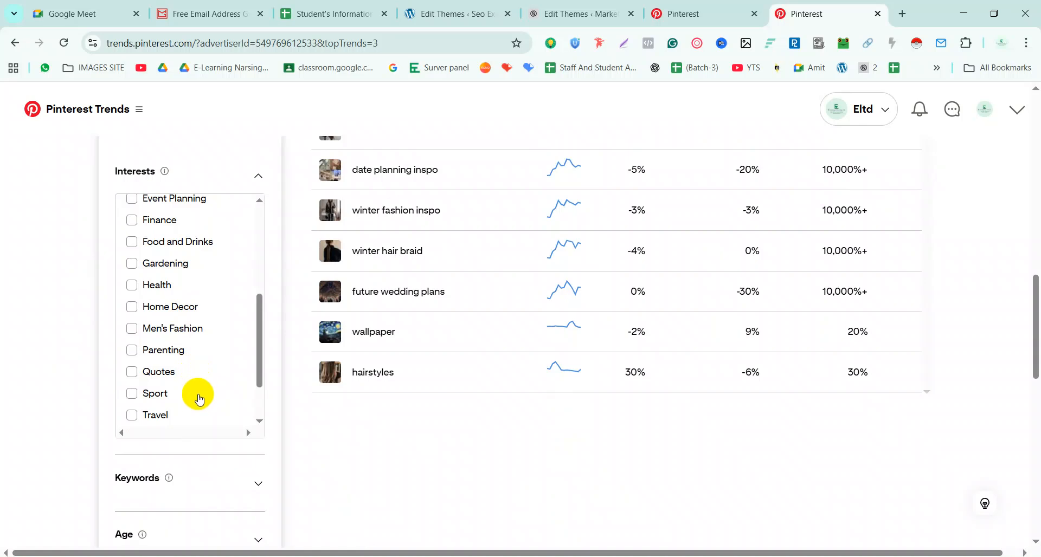
scroll(198, 398, up, 5)
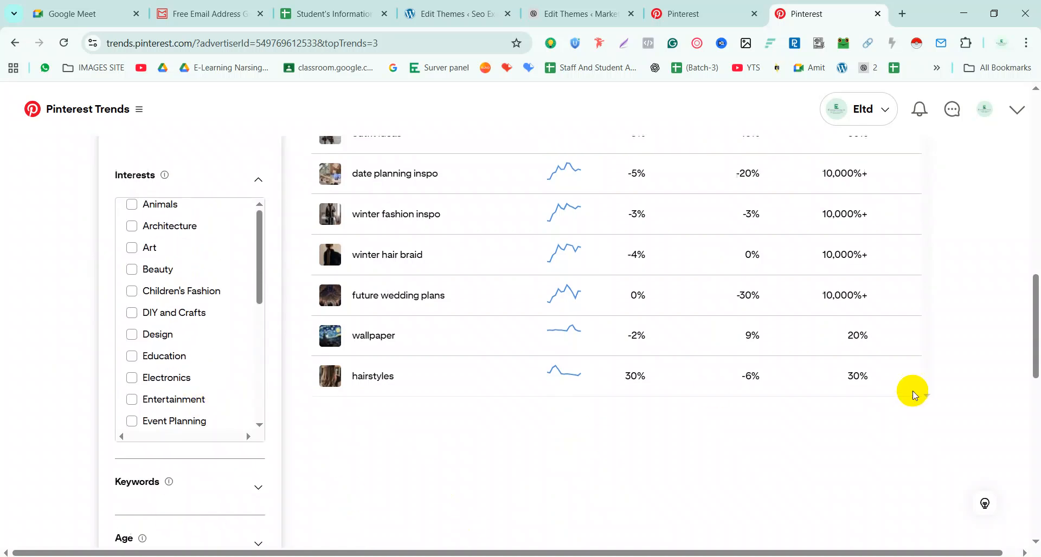
scroll(913, 391, up, 10)
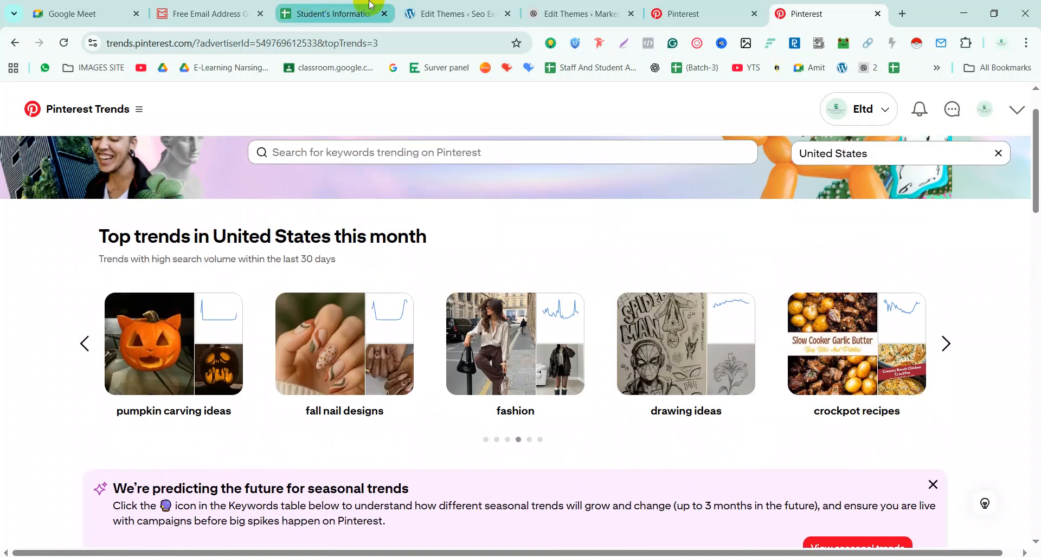
Open Business Manager from the Business Hub tab, dismiss the promo, and go to Employees
click(705, 14)
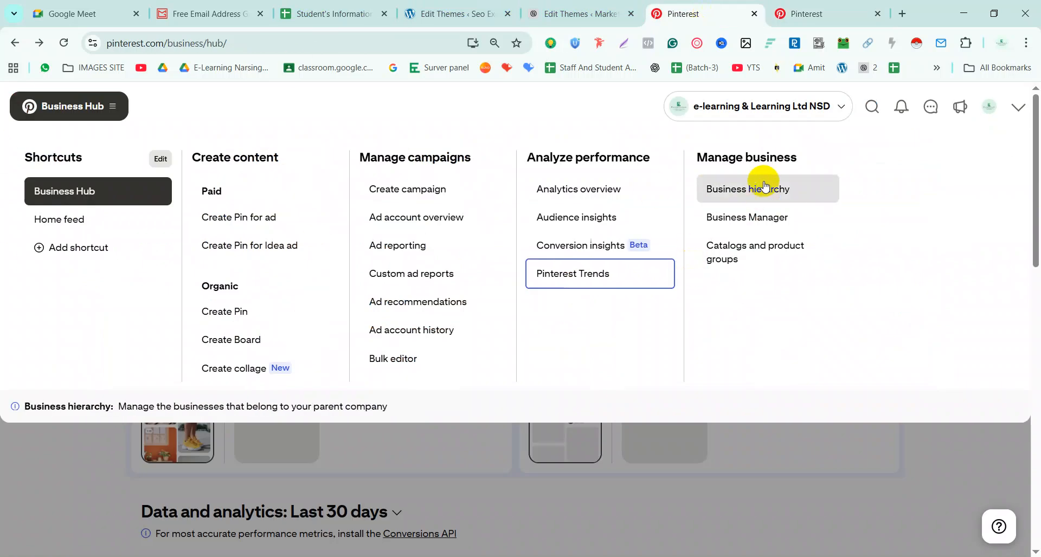
drag(697, 157, 800, 160)
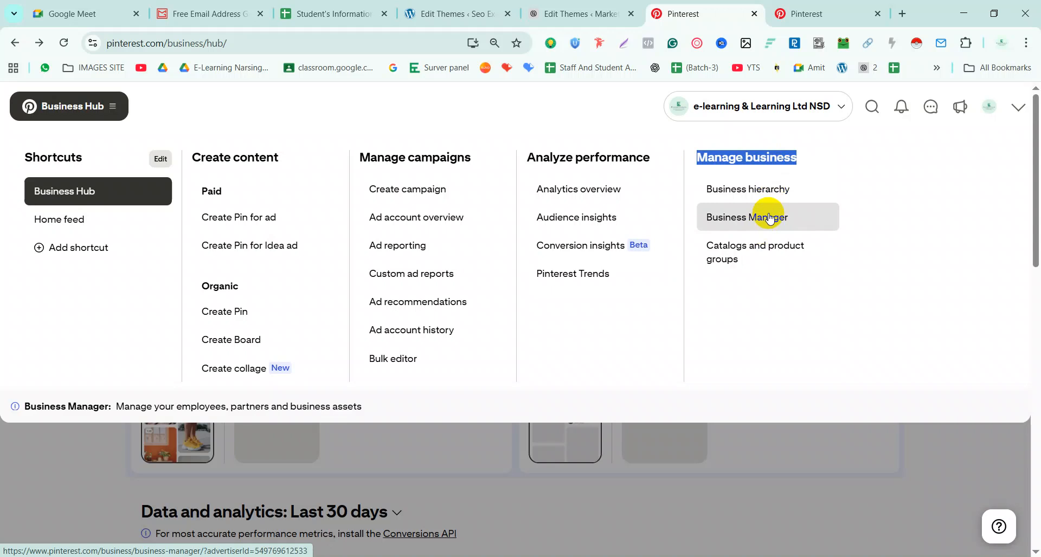
click(759, 195)
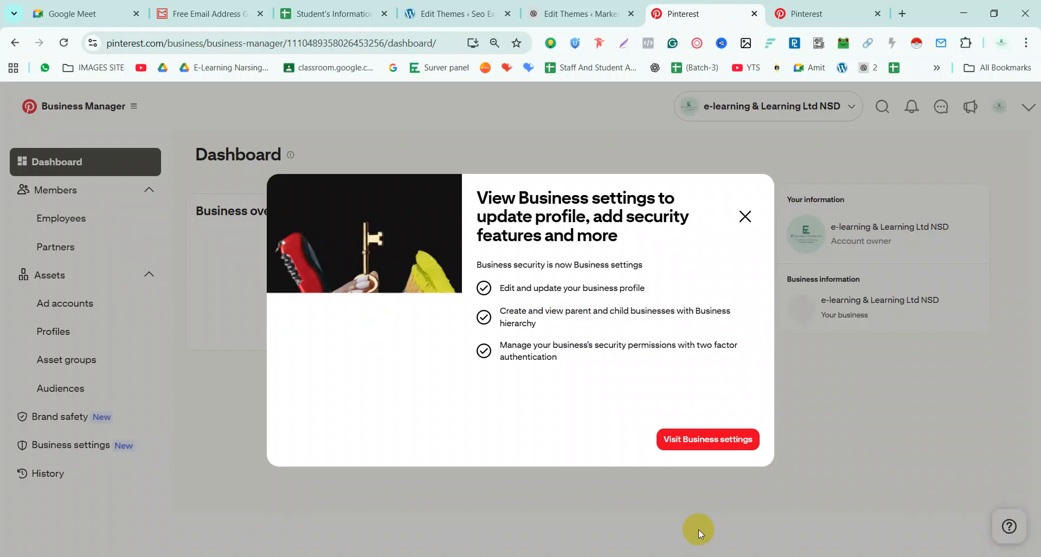
click(746, 213)
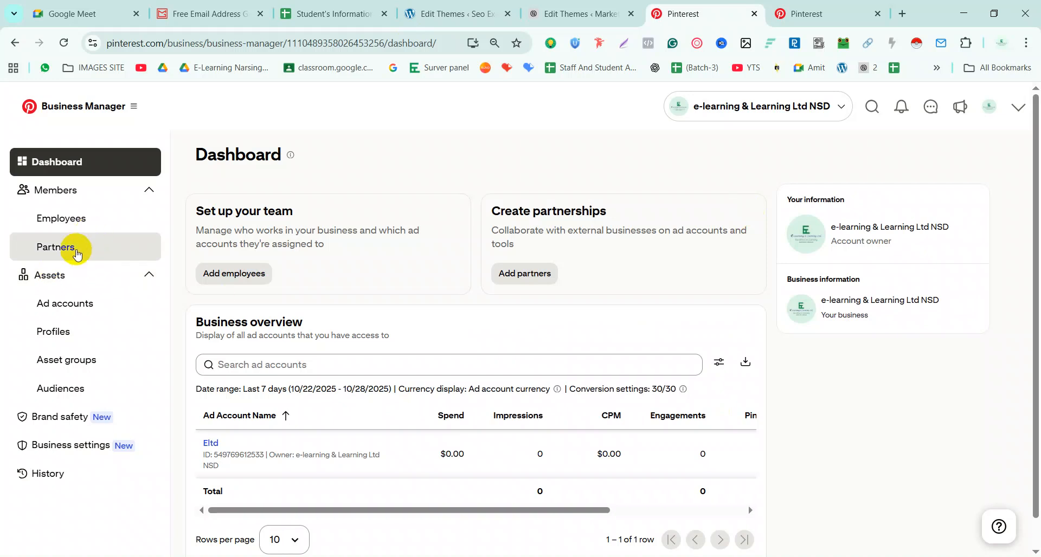
click(89, 219)
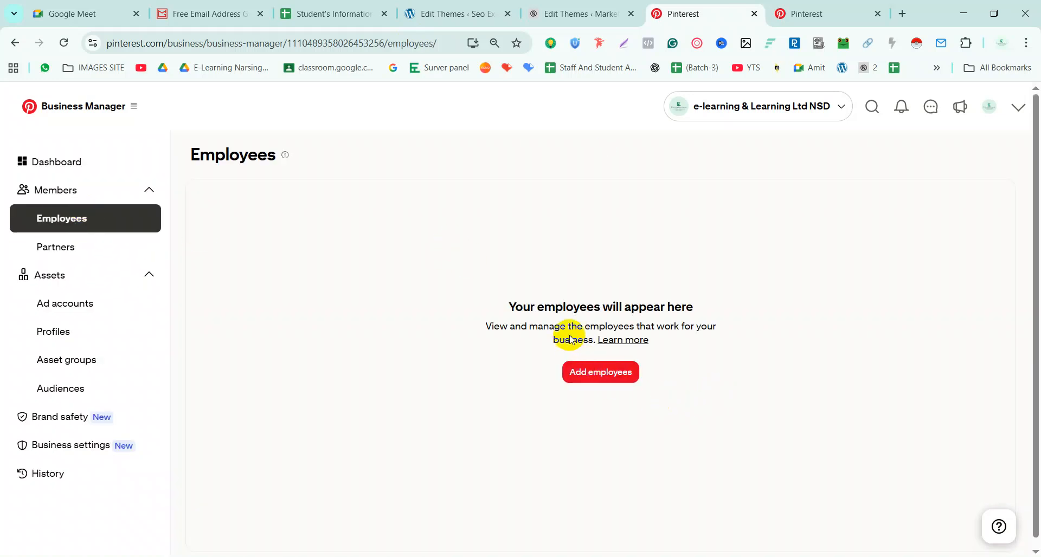
Open the add-employees panel, close it without inviting anyone, and return to the dashboard
drag(479, 329, 726, 341)
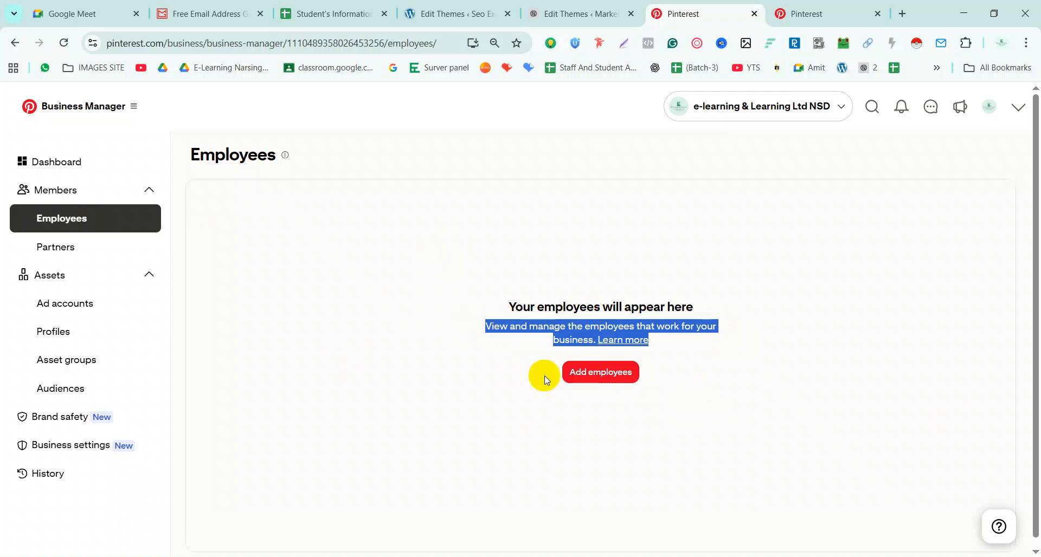
click(628, 374)
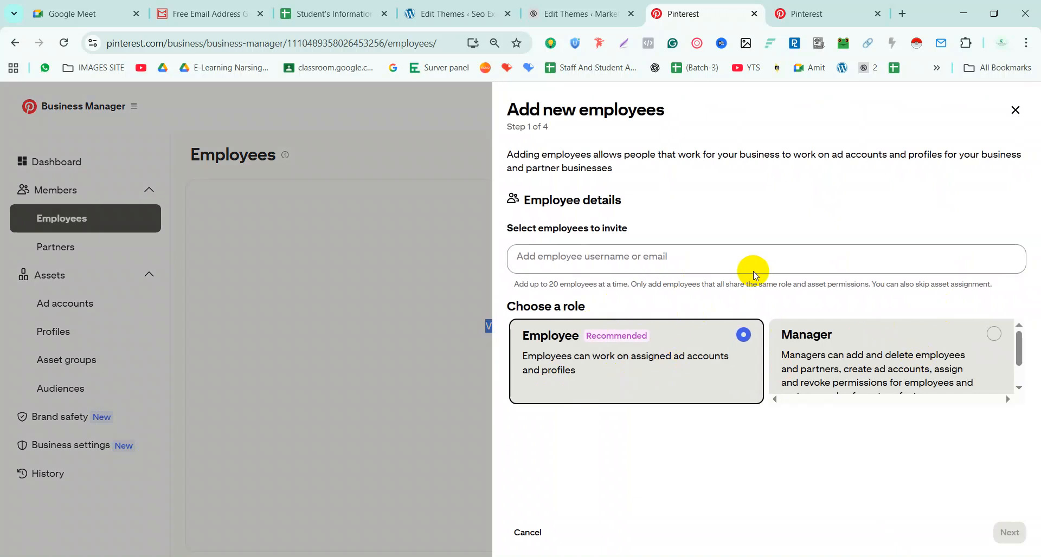
click(646, 262)
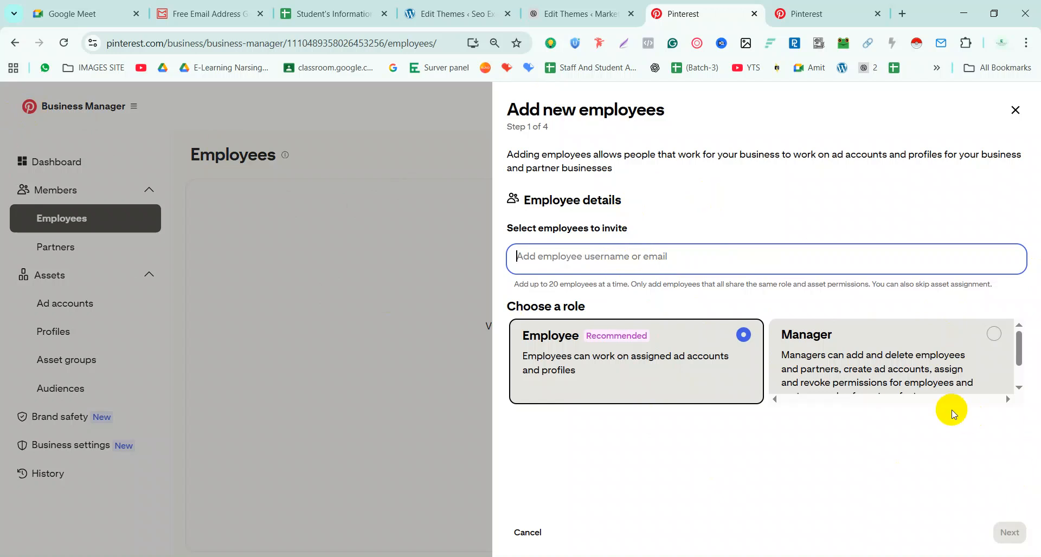
click(353, 330)
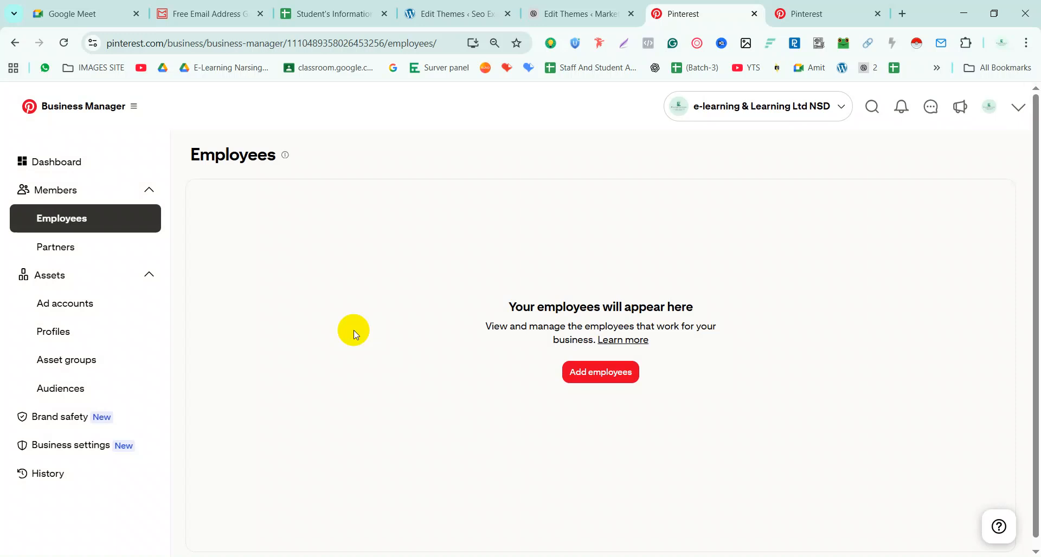
click(66, 162)
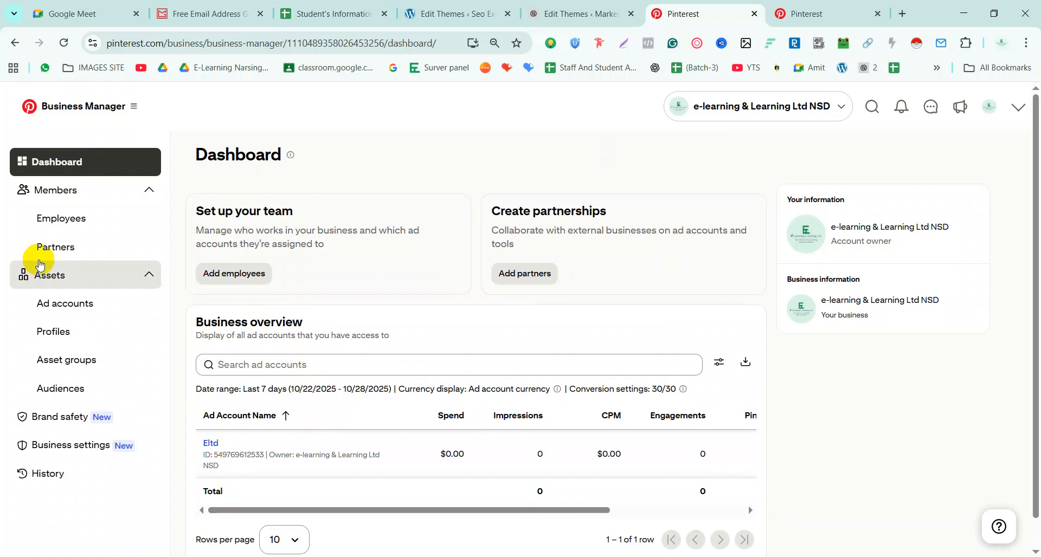
Show the business profile page and expand its account options menu
scroll(122, 303, down, 1)
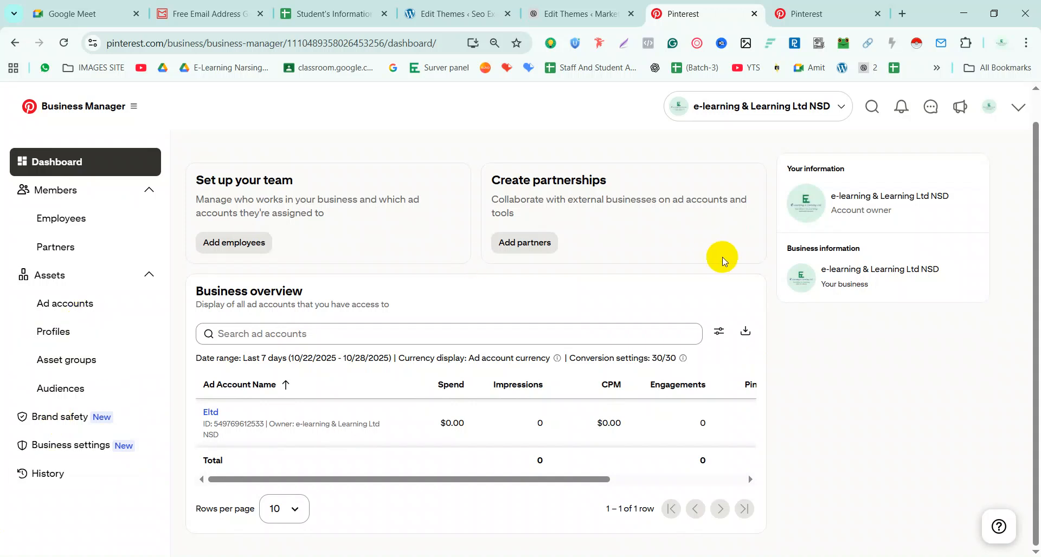
click(991, 107)
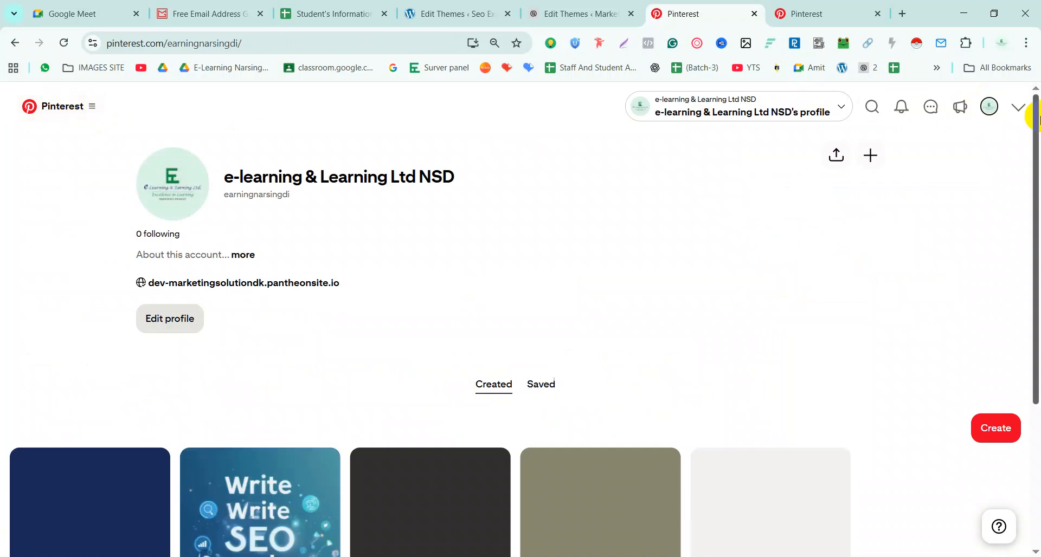
click(1019, 107)
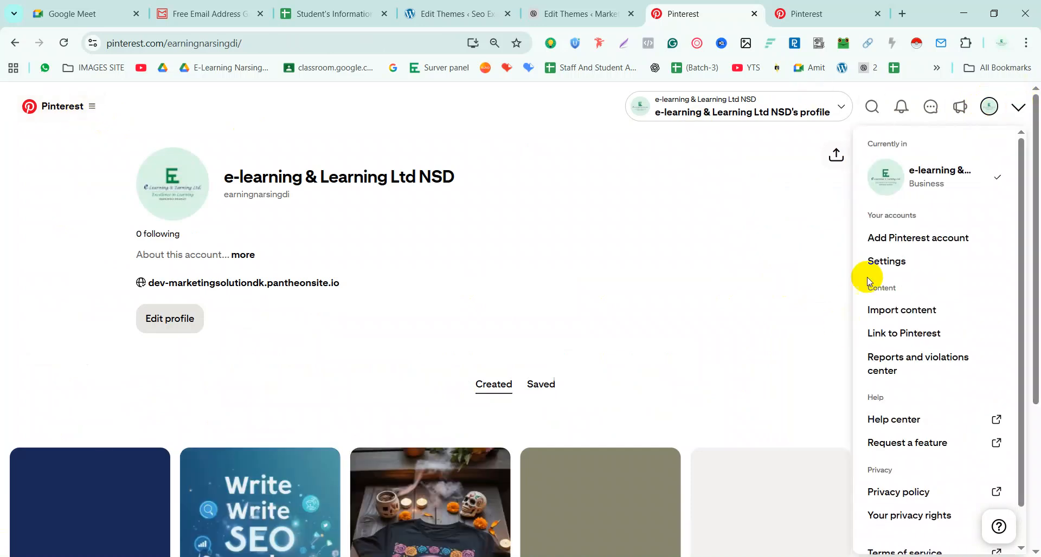
Open Settings > Account management and find the Business account goals section
click(892, 262)
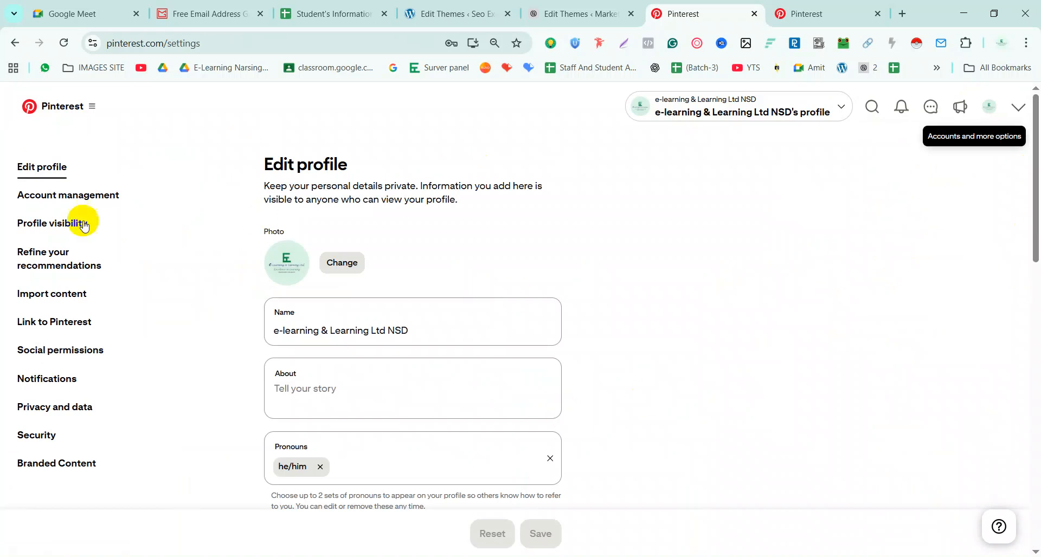
click(69, 200)
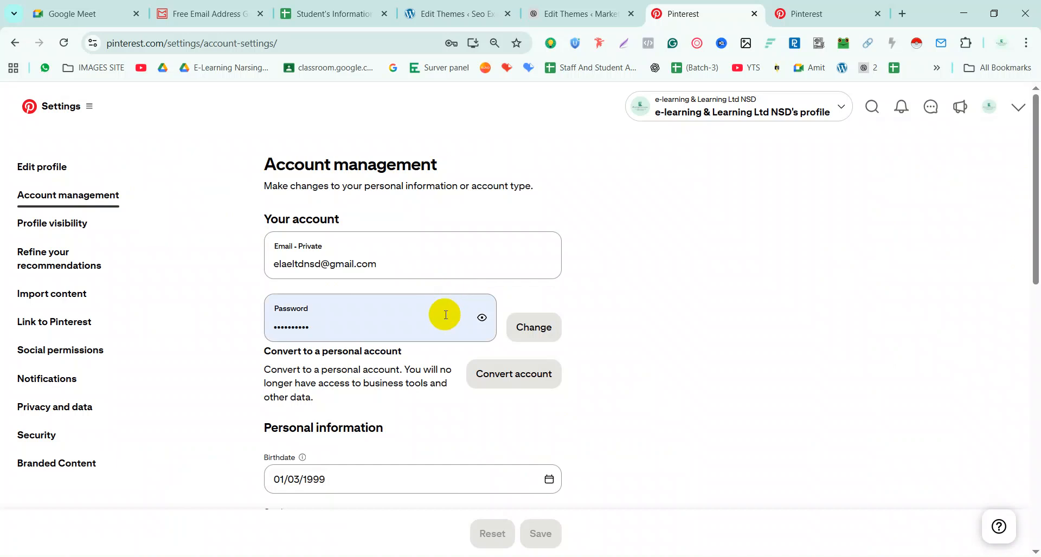
scroll(444, 313, down, 4)
scroll(444, 315, down, 2)
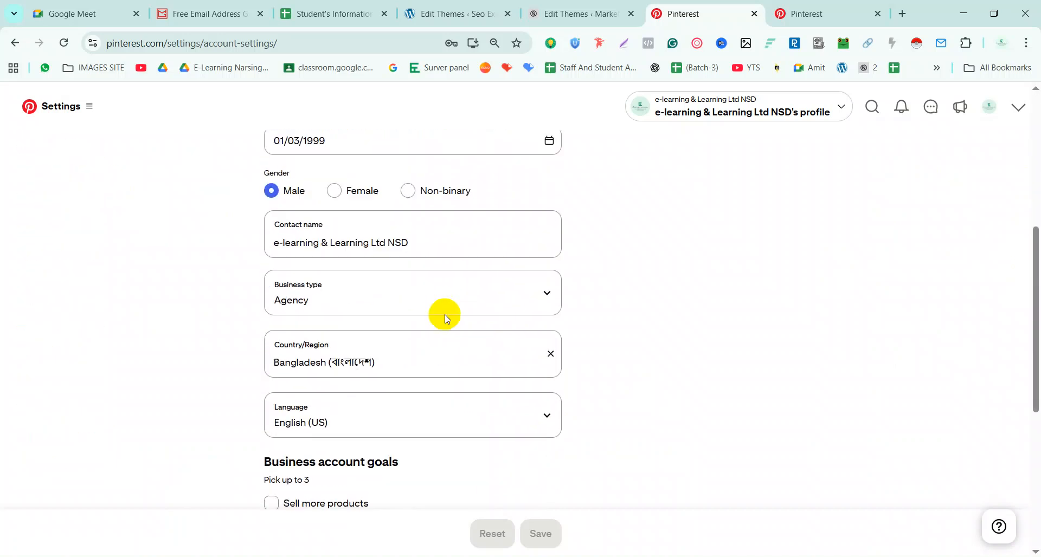
scroll(445, 314, up, 3)
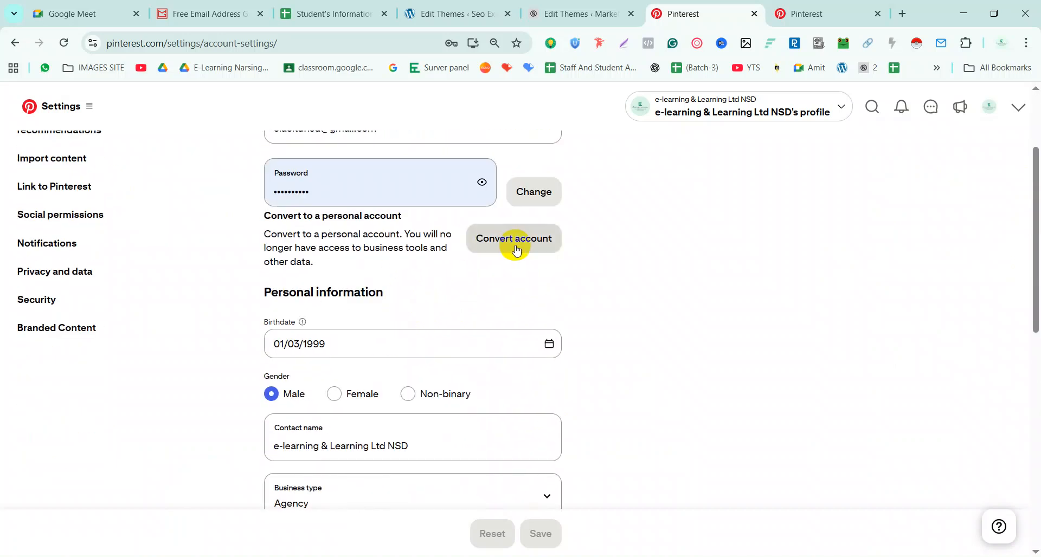
scroll(337, 309, down, 5)
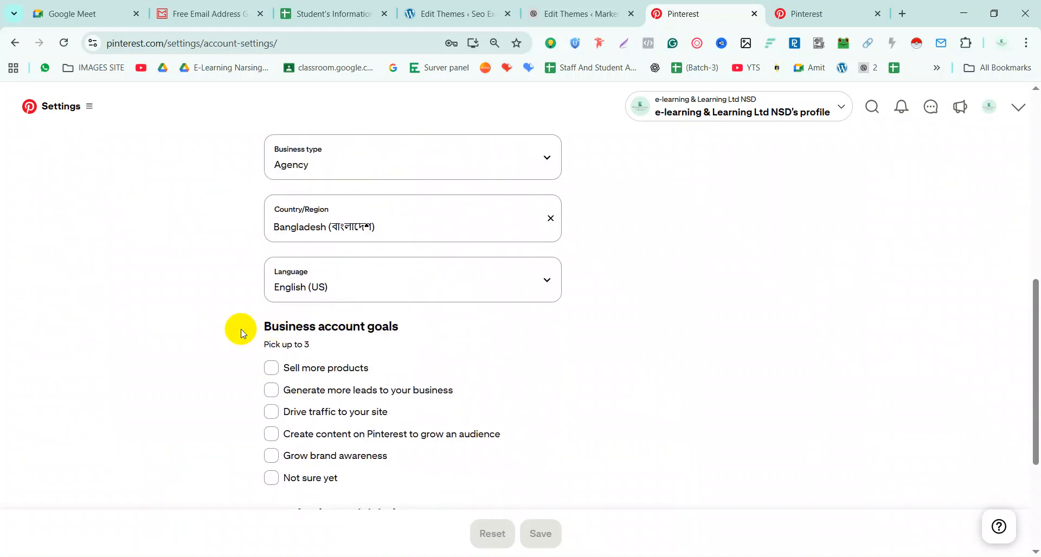
mouse_move(251, 330)
mouse_down()
mouse_move(400, 334)
mouse_move(248, 332)
mouse_move(261, 327)
mouse_up()
click(438, 308)
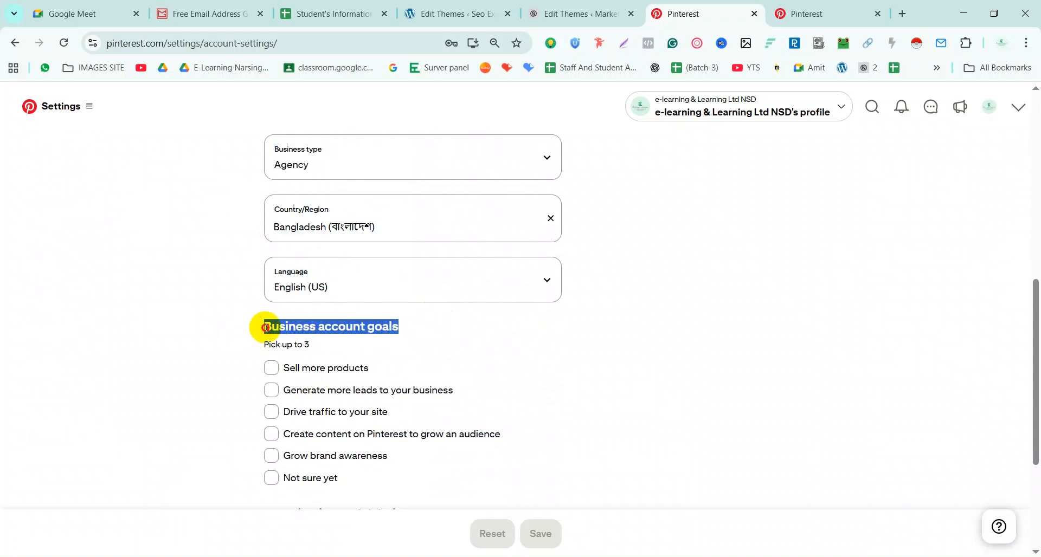
Choose generating leads, driving traffic and growing brand awareness as goals, and save
click(277, 394)
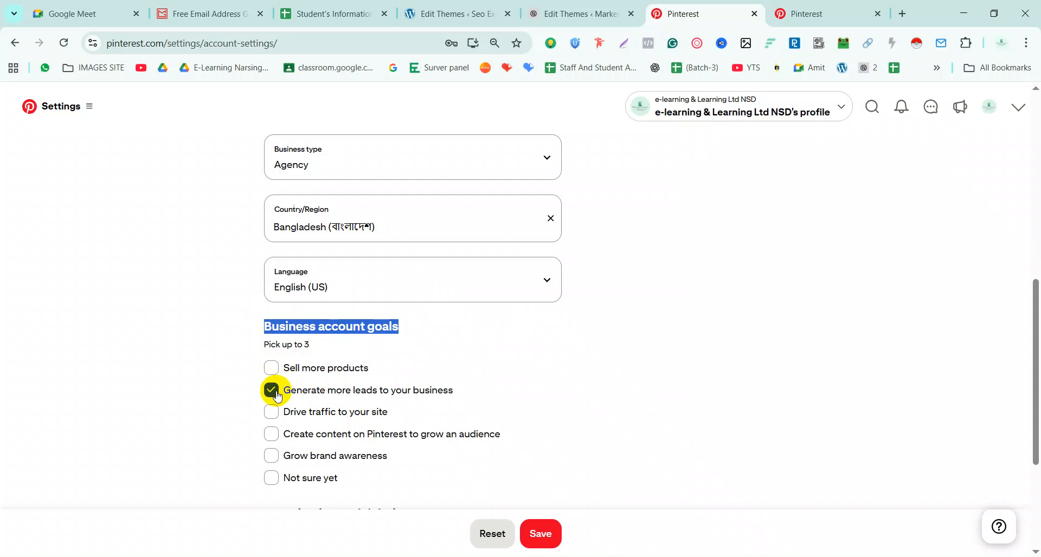
click(275, 414)
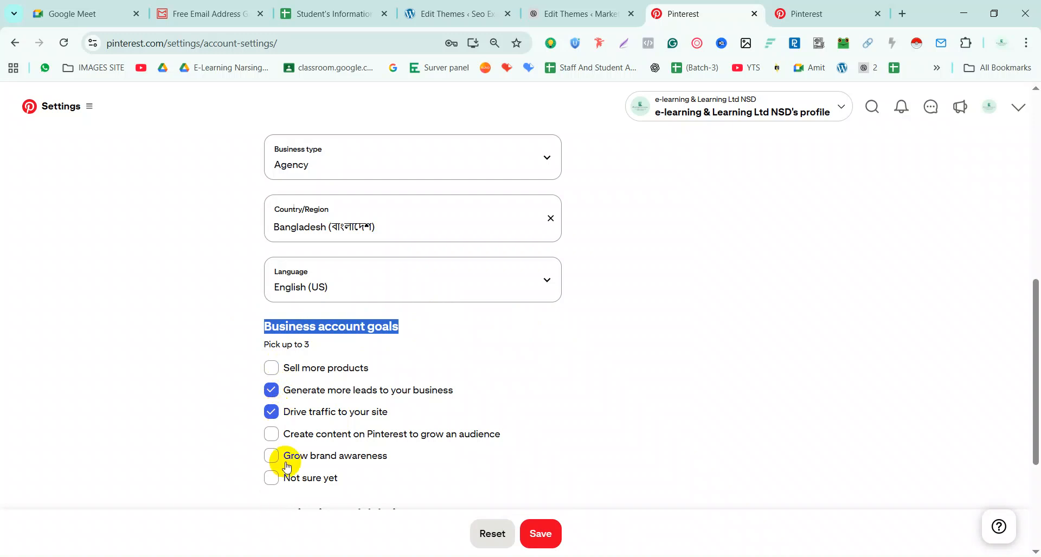
click(271, 435)
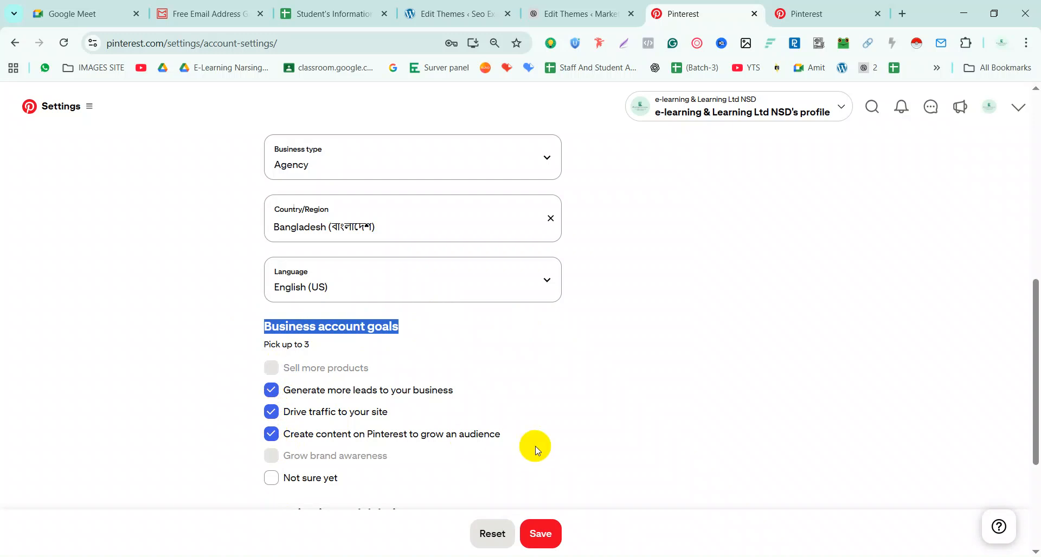
click(271, 433)
click(273, 457)
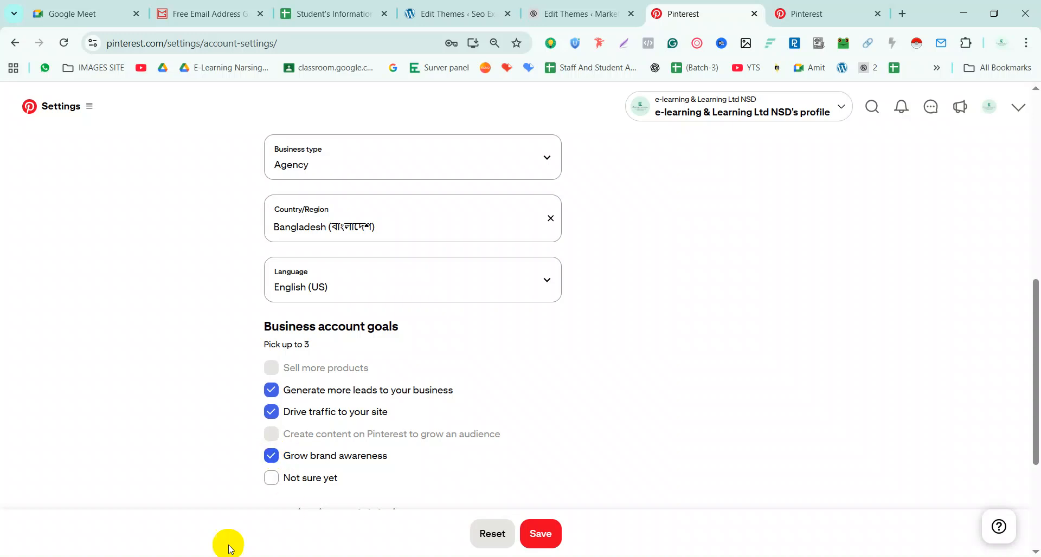
scroll(437, 328, up, 5)
scroll(428, 485, down, 3)
click(540, 534)
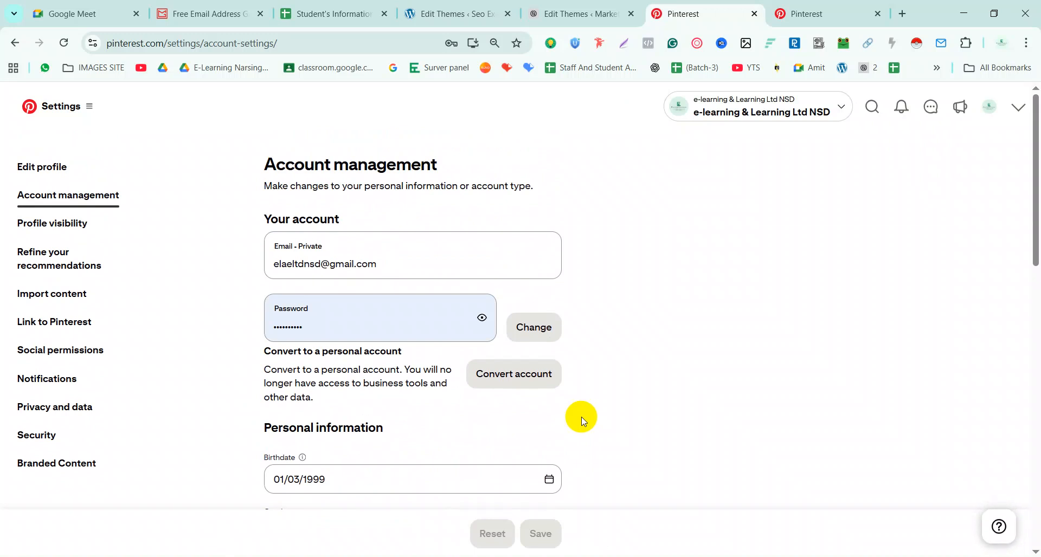
Unclaim dev-marketingsolutiondk.pantheonsite.io in Link to Pinterest settings and start claiming Instagram
click(40, 321)
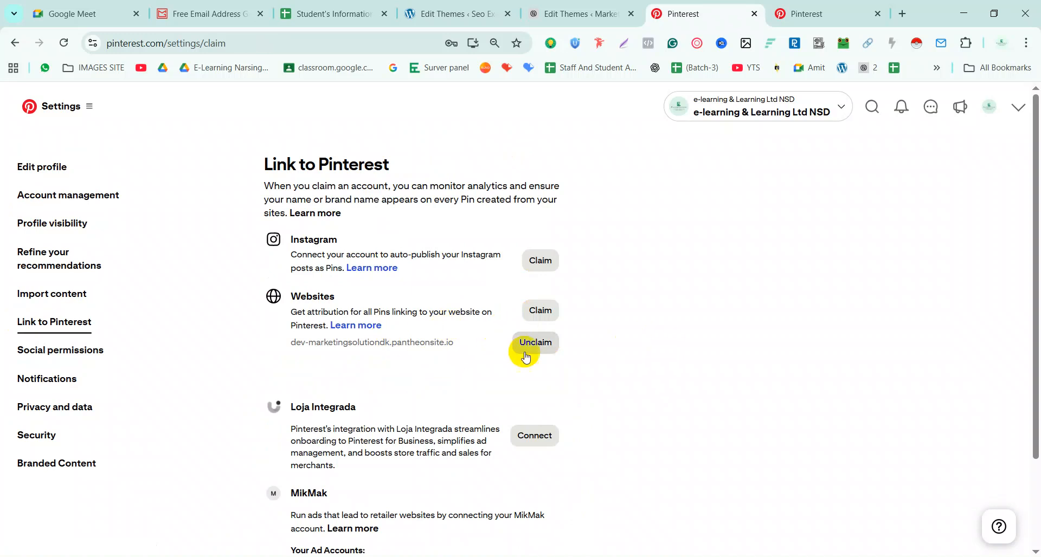
click(528, 350)
click(543, 384)
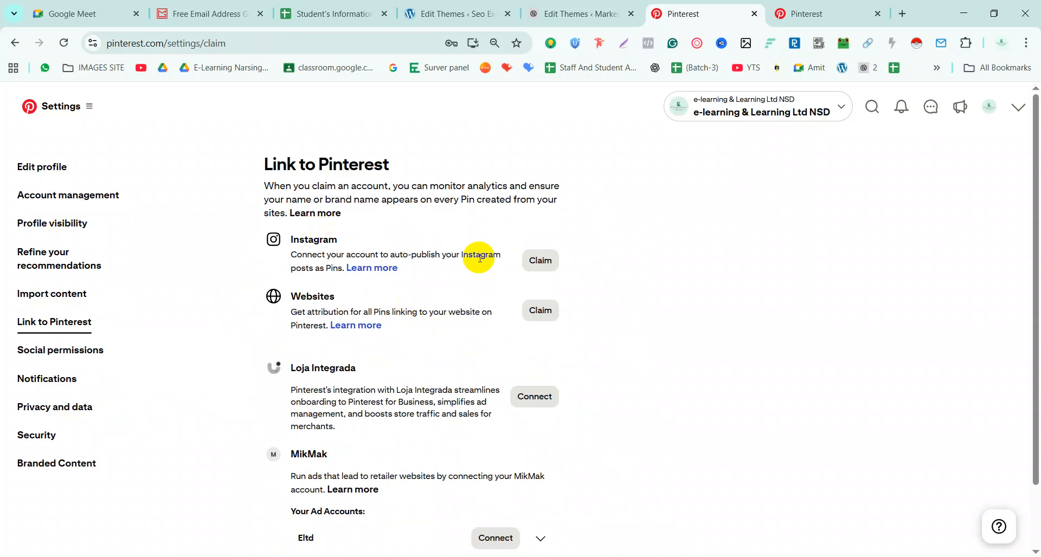
click(549, 261)
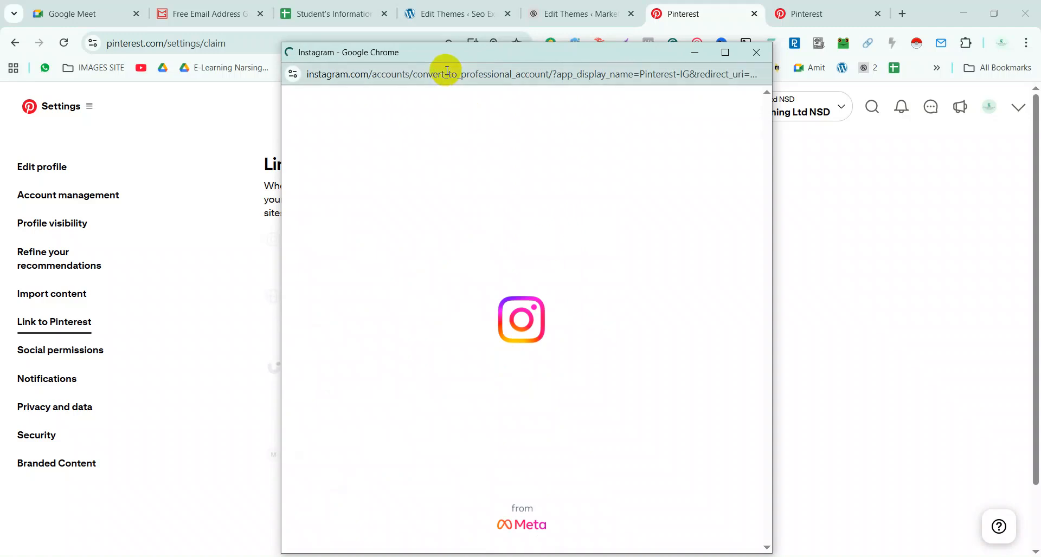
Switch Instagram to a Business professional account in the Product/service category, then close the window
drag(460, 49, 430, 52)
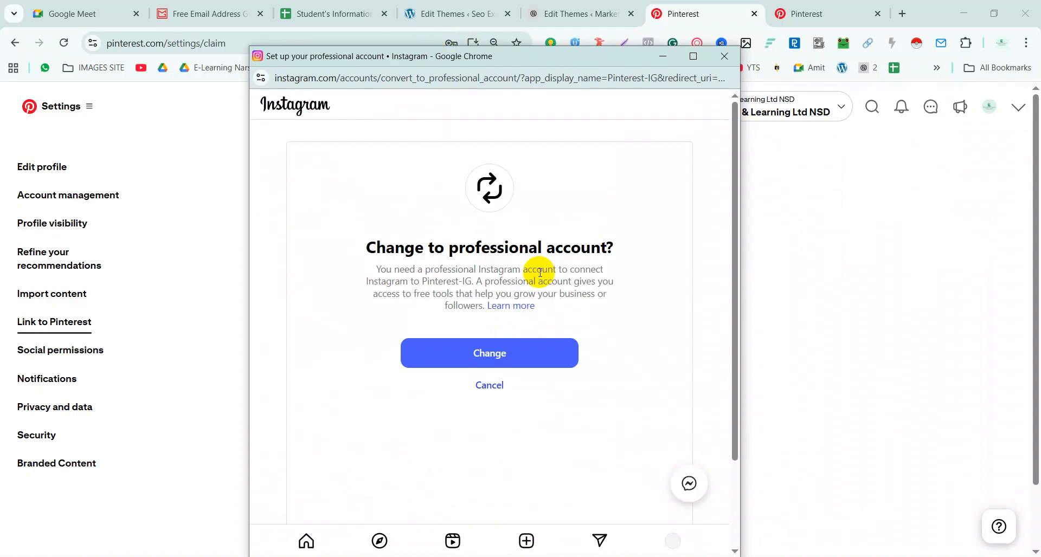
click(524, 370)
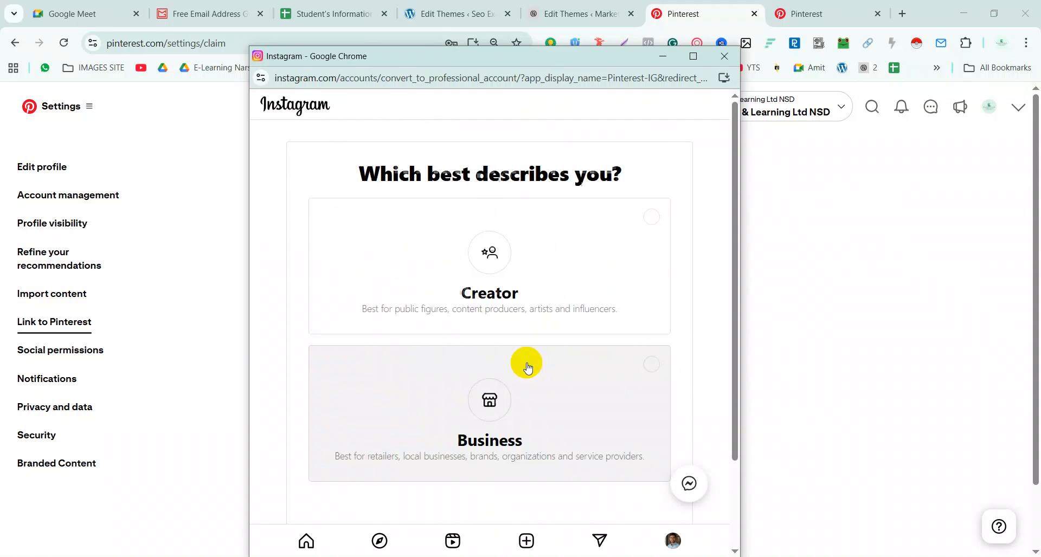
click(492, 410)
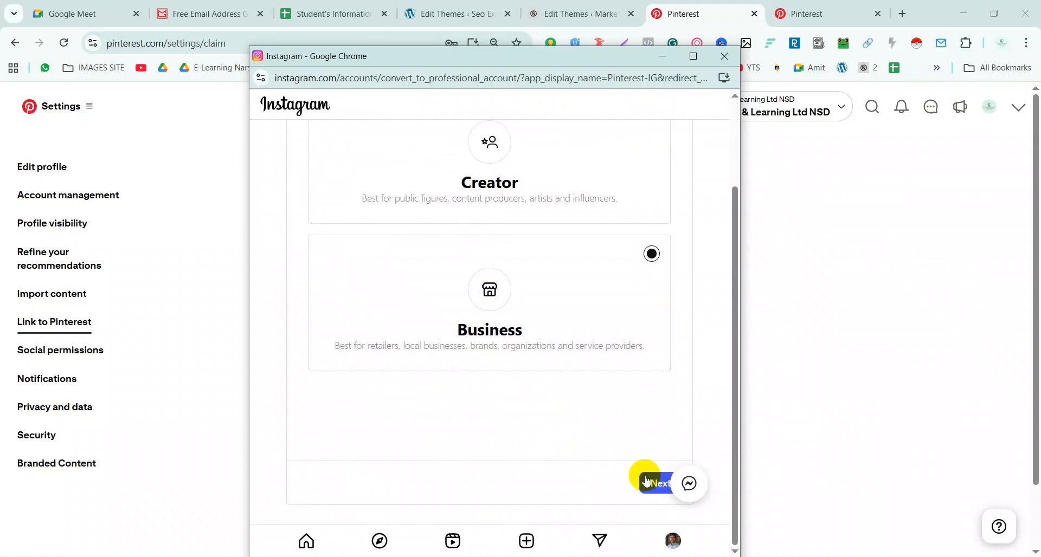
click(646, 482)
click(646, 483)
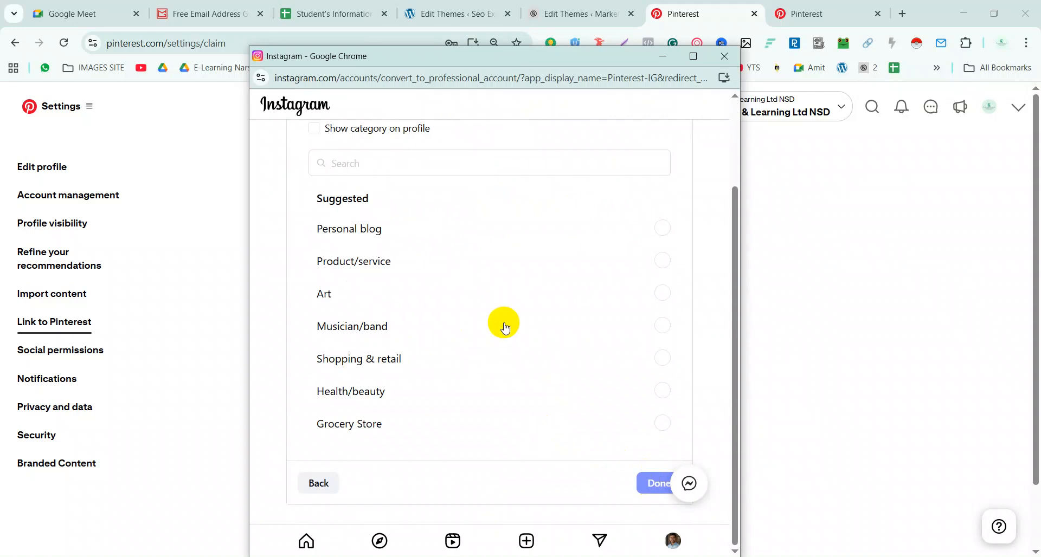
click(362, 261)
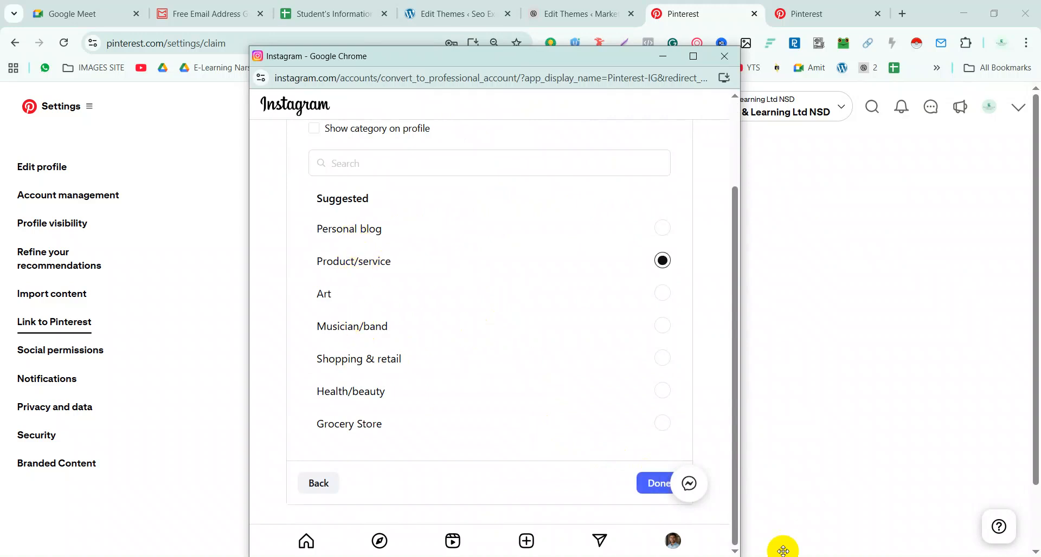
click(657, 485)
click(494, 285)
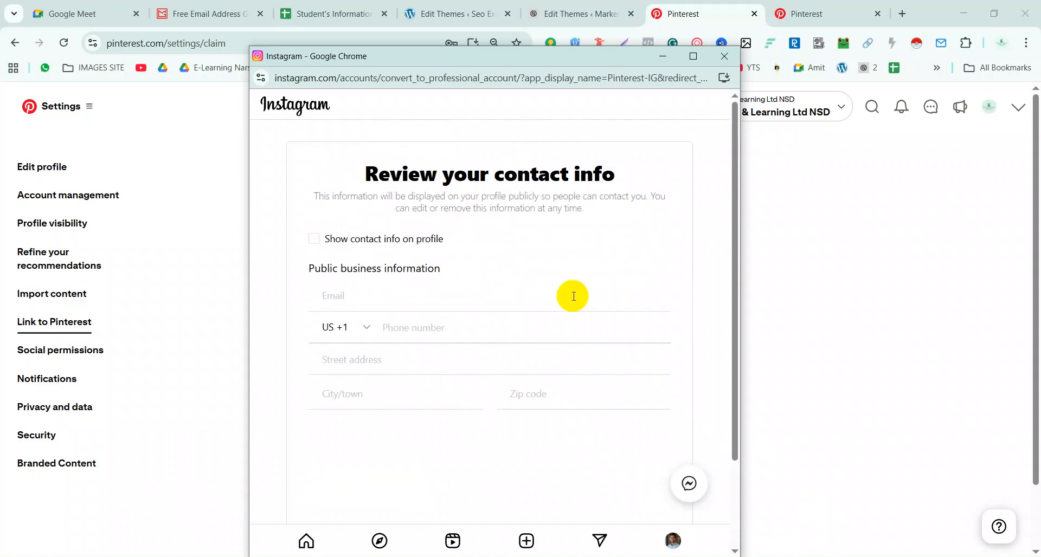
click(725, 56)
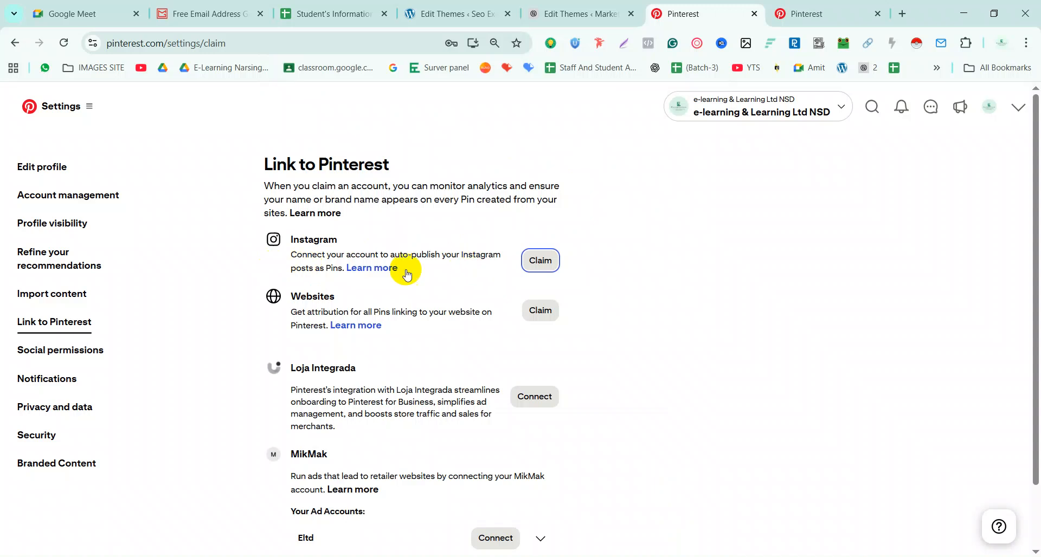
Bring up the website claim options: HTML tag, HTML file upload, or TXT record
drag(289, 255, 503, 262)
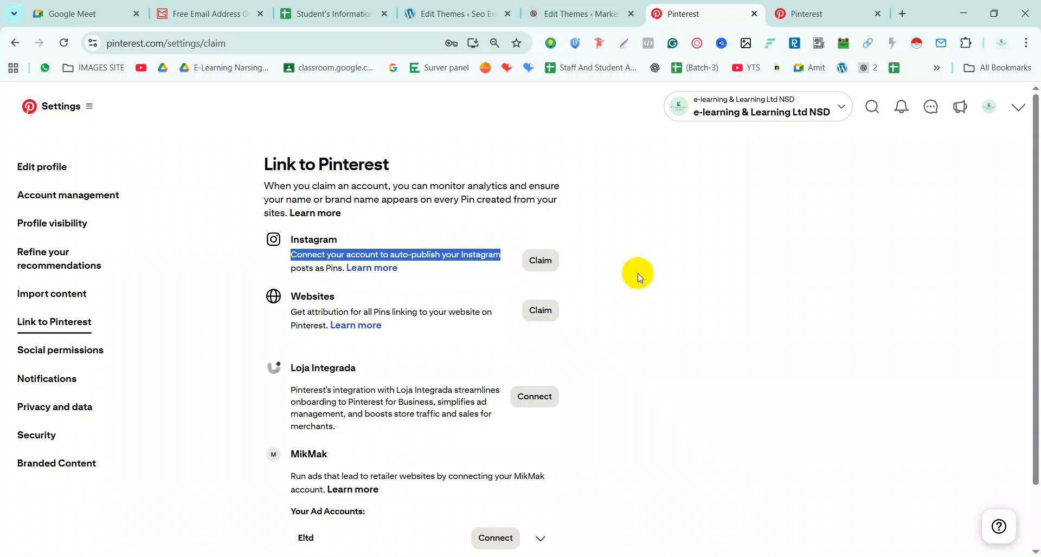
click(689, 335)
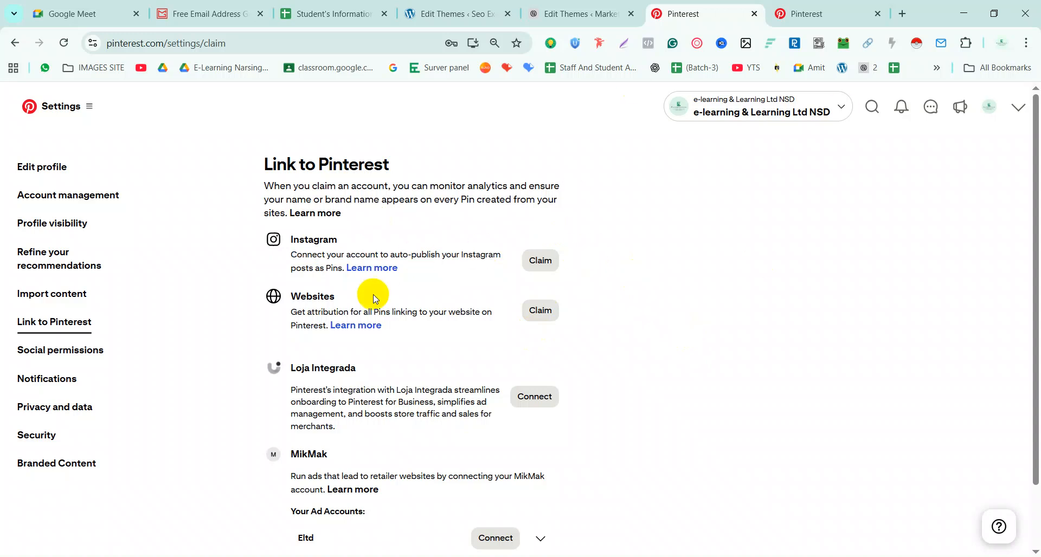
click(540, 310)
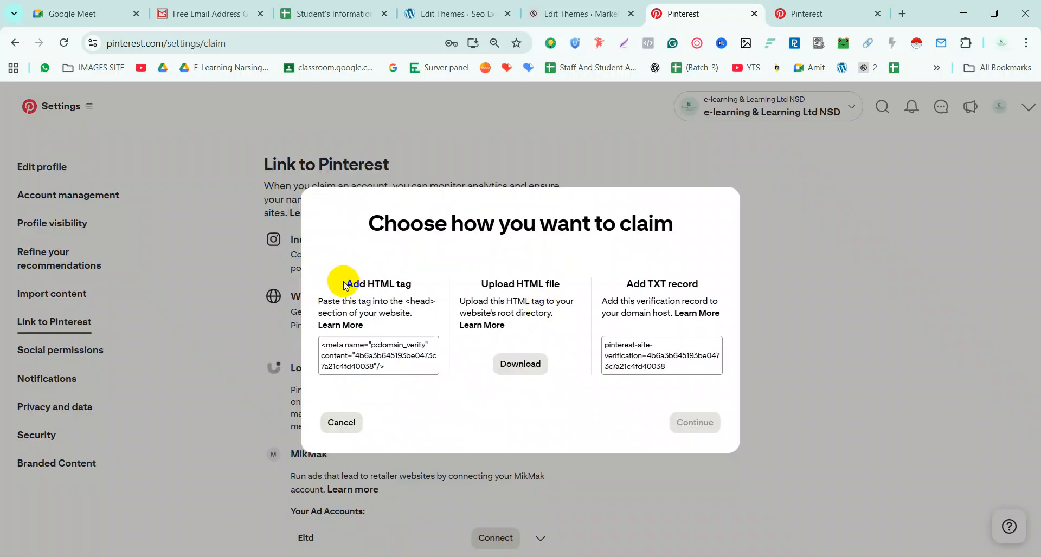
drag(345, 286, 429, 283)
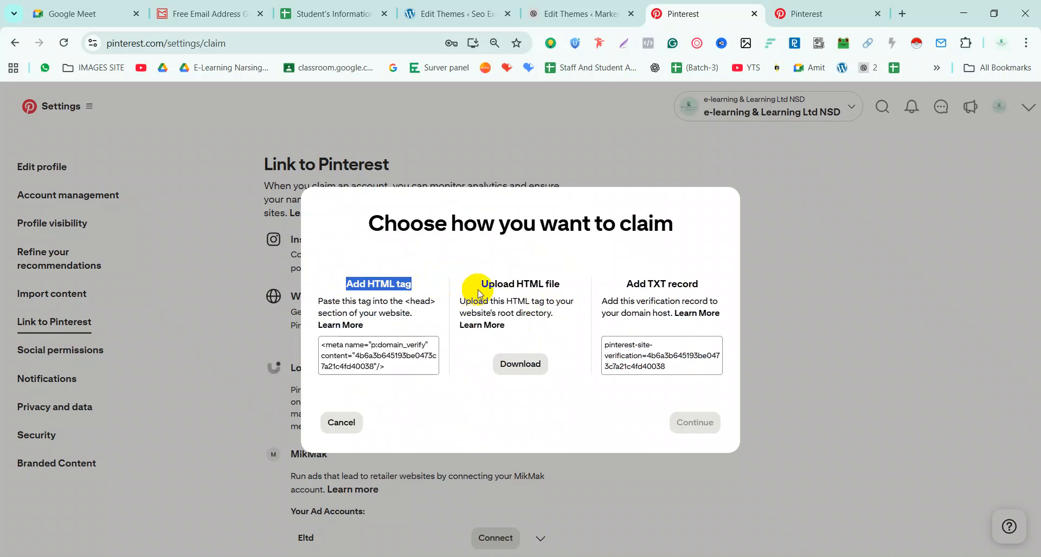
drag(477, 286, 564, 288)
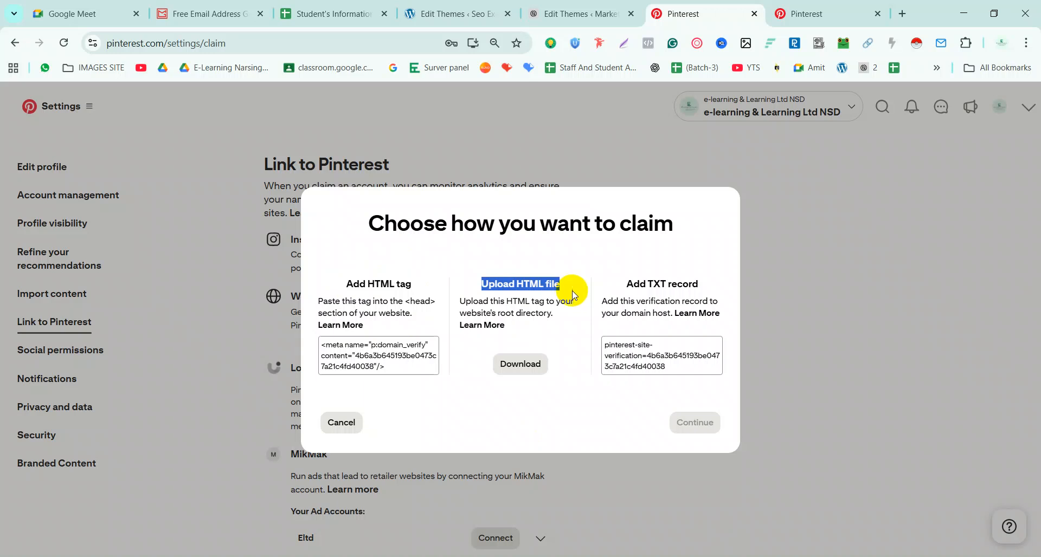
drag(622, 285, 722, 288)
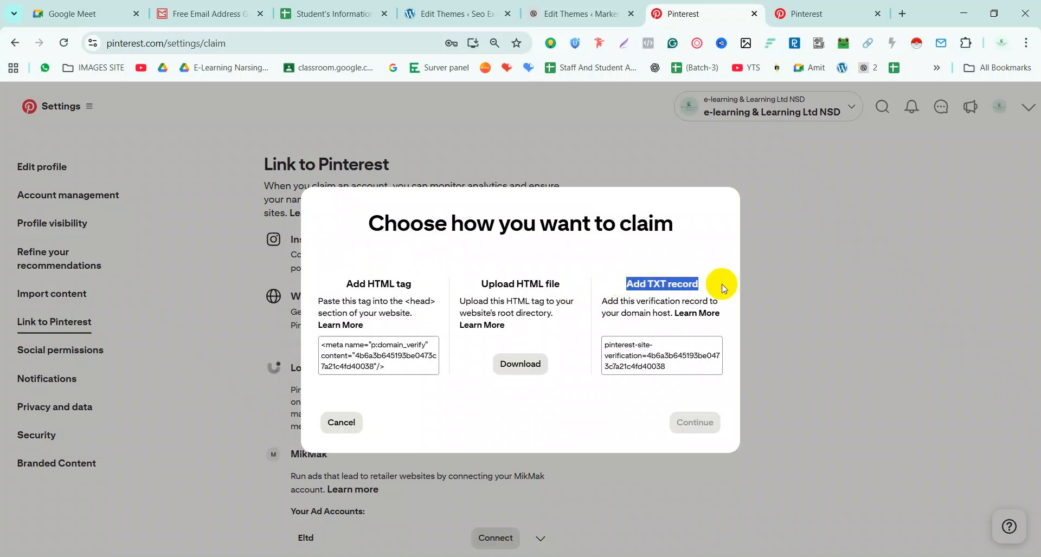
drag(463, 266, 613, 238)
click(613, 238)
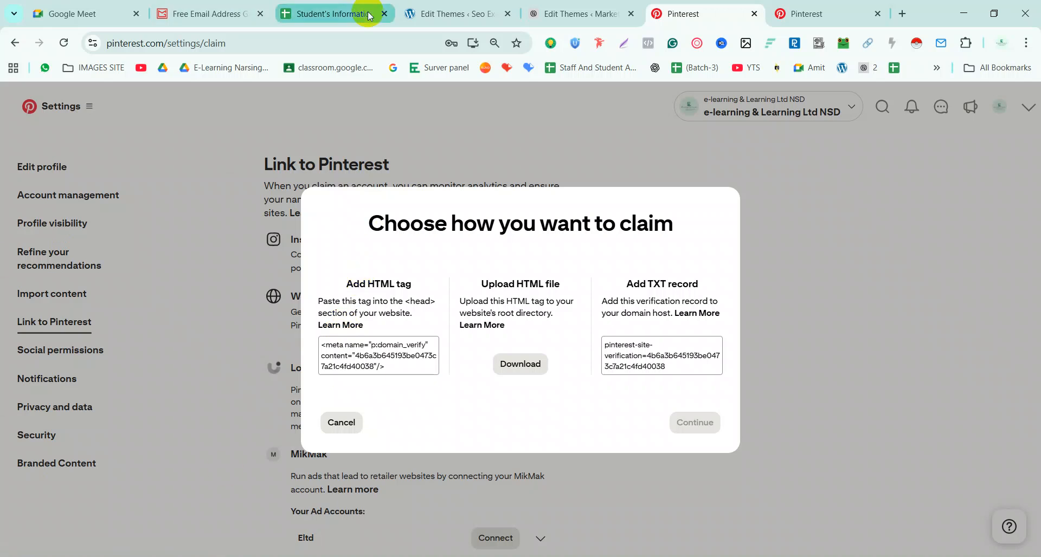
mouse_move(368, 15)
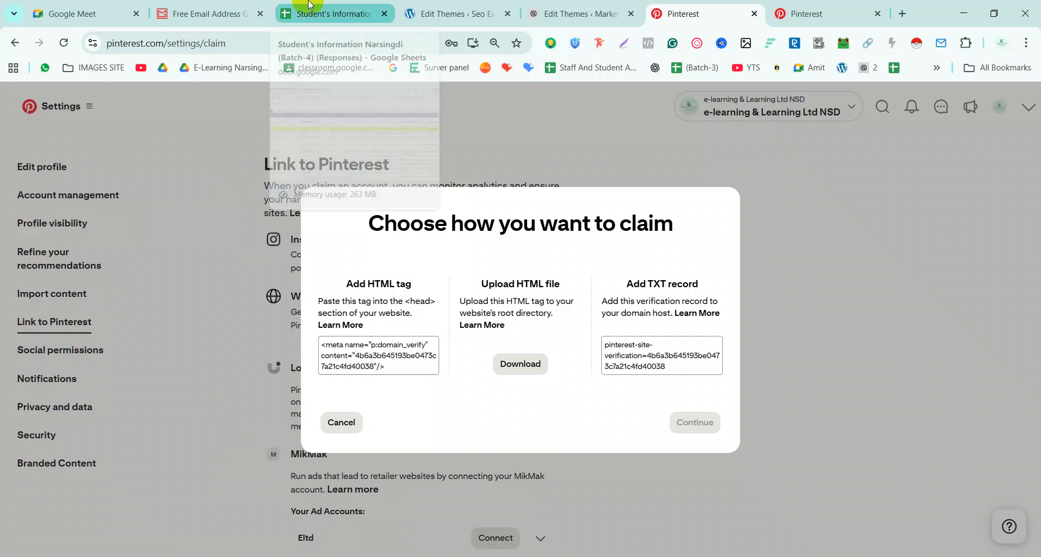
double_click(387, 284)
mouse_move(398, 358)
double_click(355, 290)
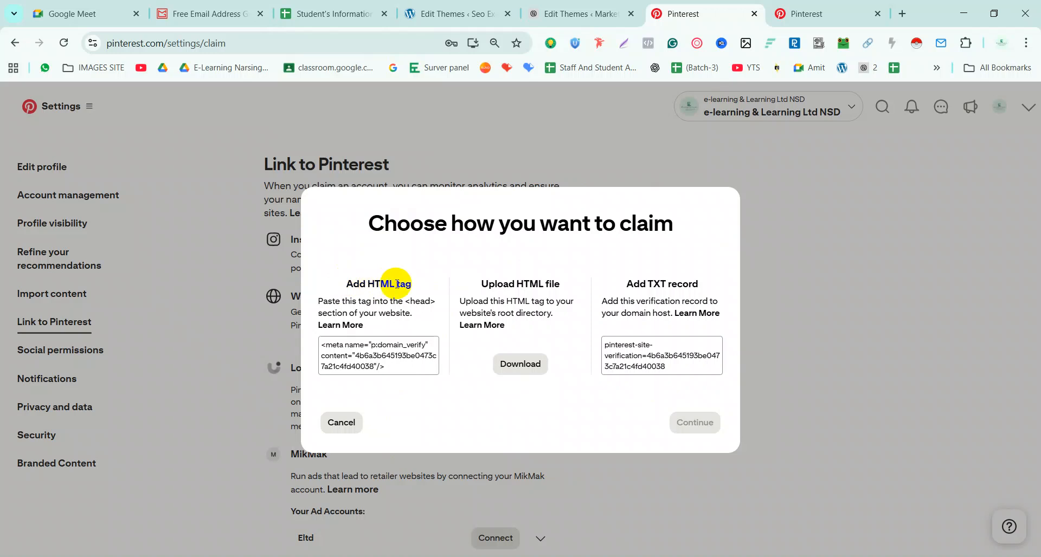
click(384, 364)
click(437, 15)
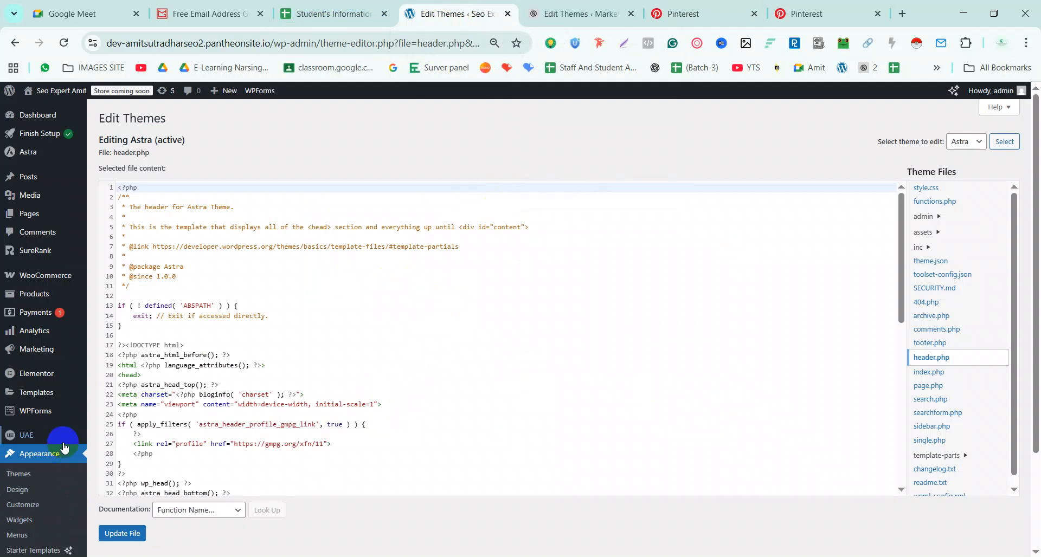
scroll(64, 448, down, 2)
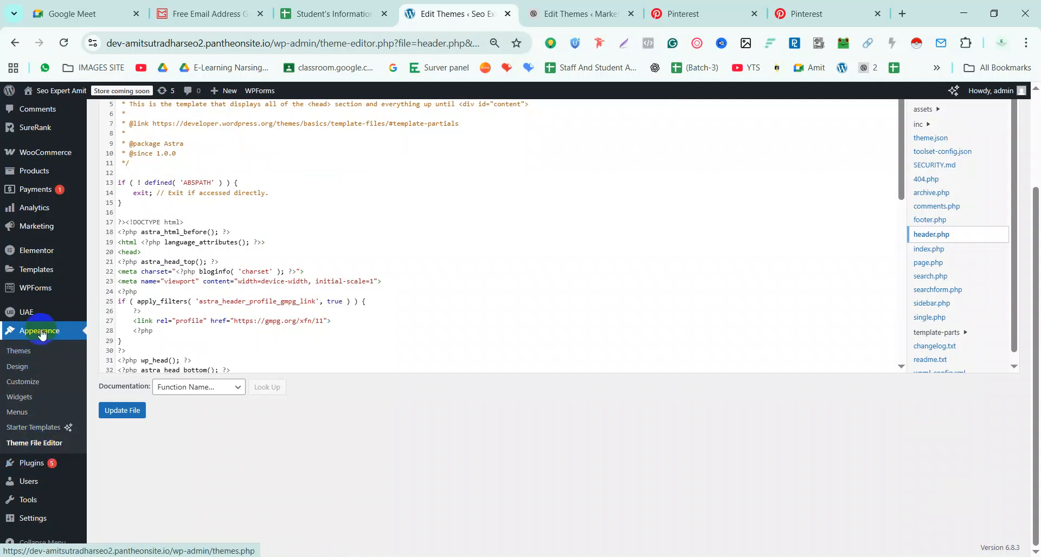
click(55, 449)
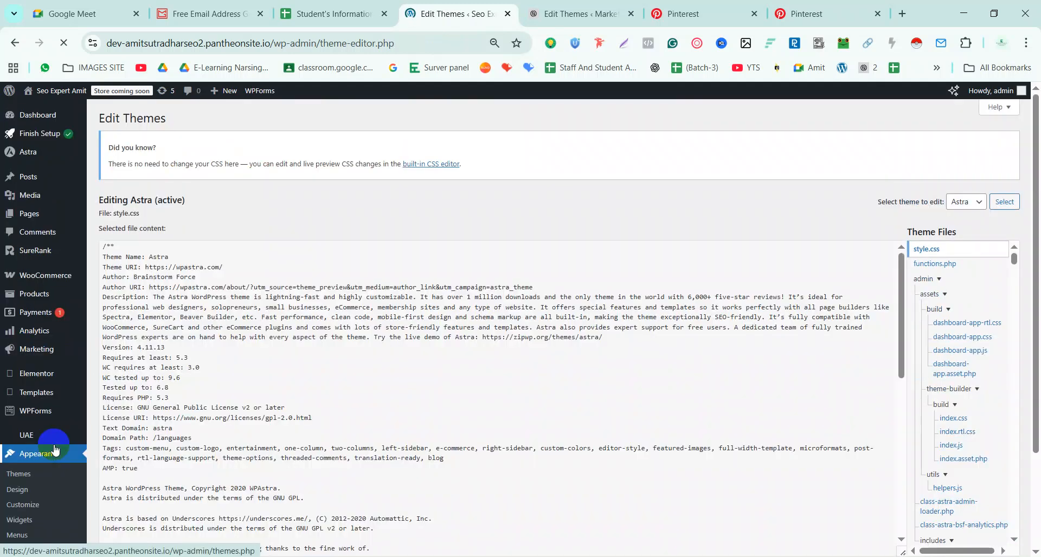
scroll(284, 411, down, 4)
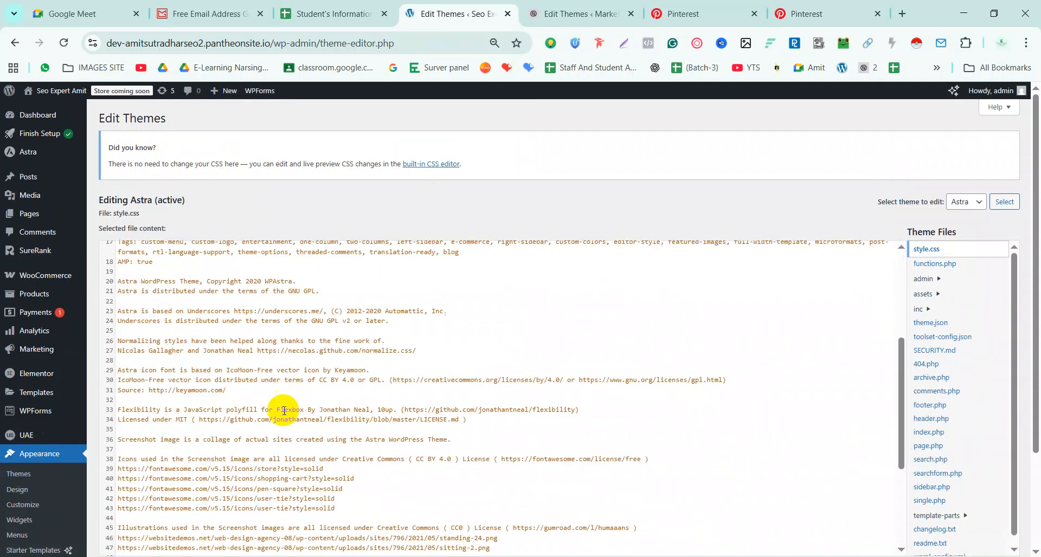
scroll(288, 342, down, 3)
scroll(288, 341, up, 6)
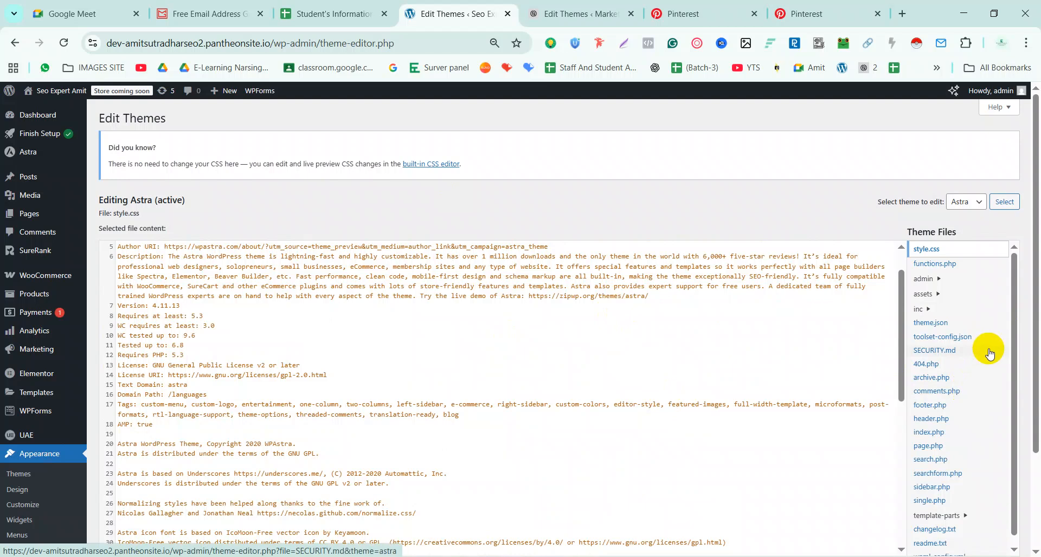
click(942, 421)
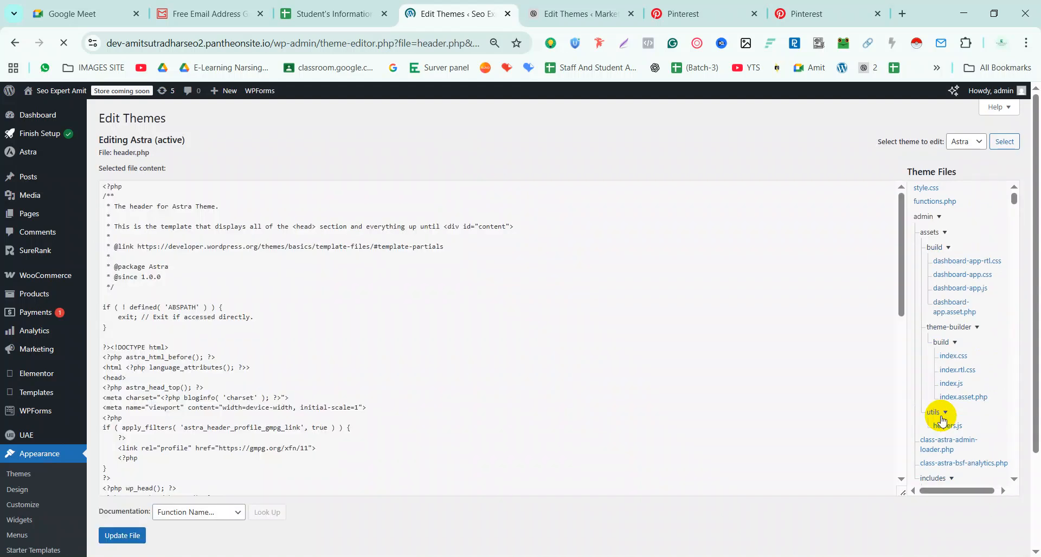
mouse_move(69, 128)
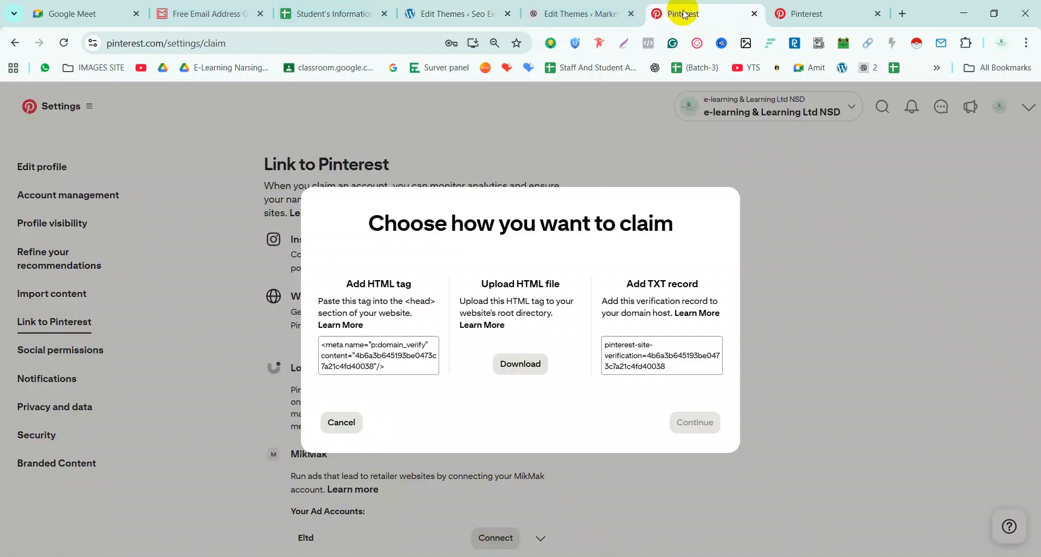
click(684, 13)
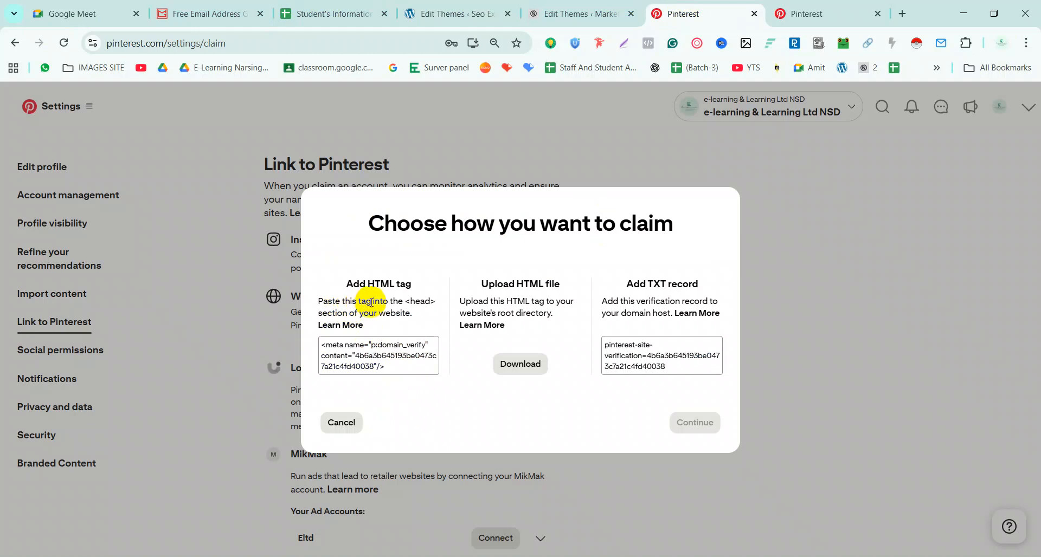
Note the paste-into-<head> instruction, then return to Astra's header.php in WordPress
drag(404, 301, 433, 324)
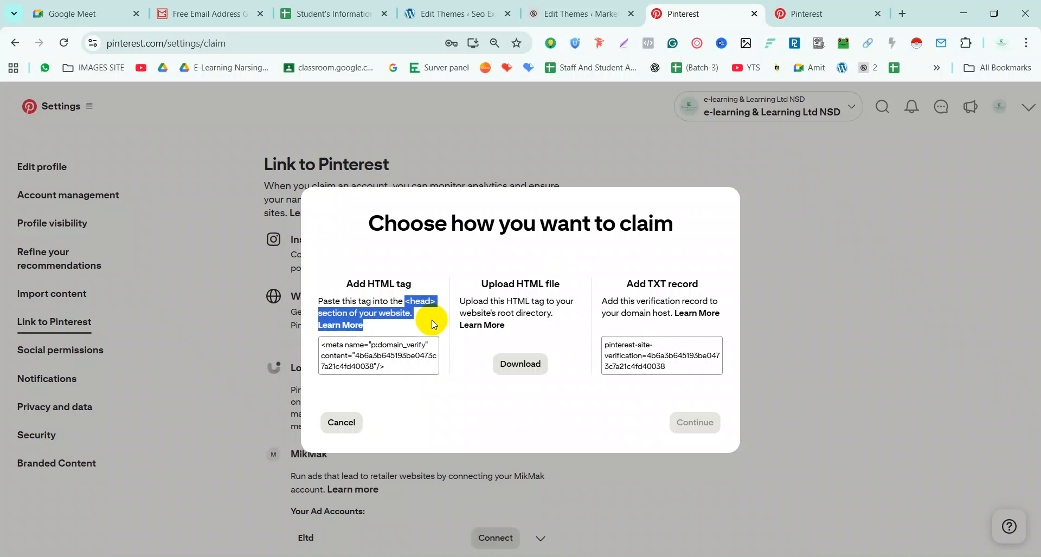
click(431, 13)
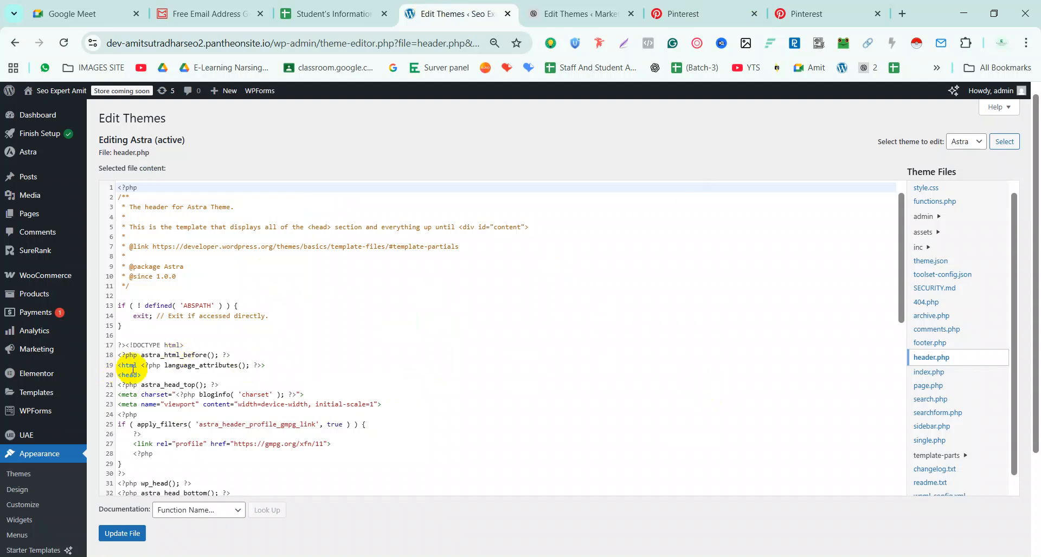
Insert an empty line 21 directly after the <head> tag in header.php
drag(144, 375, 116, 373)
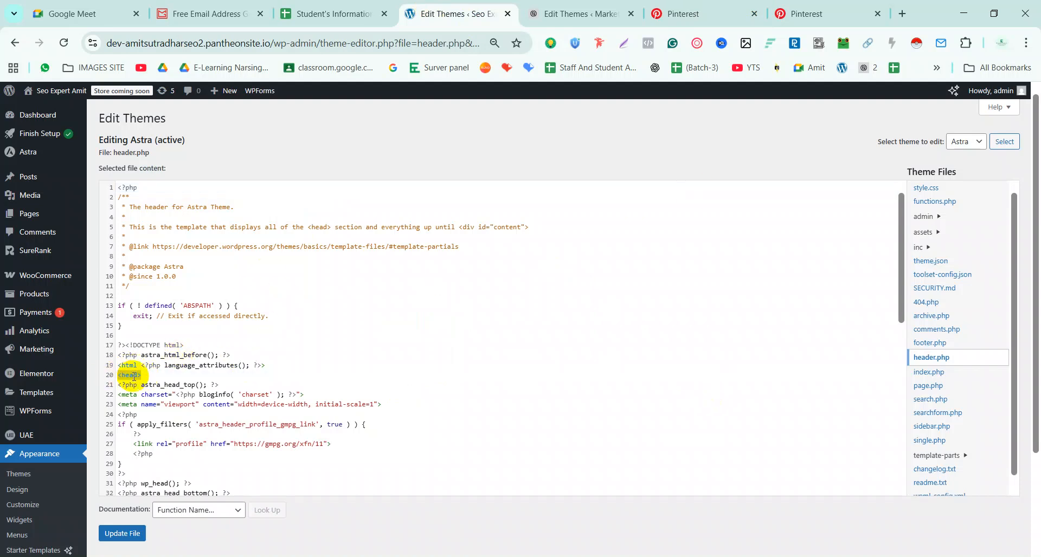
click(155, 376)
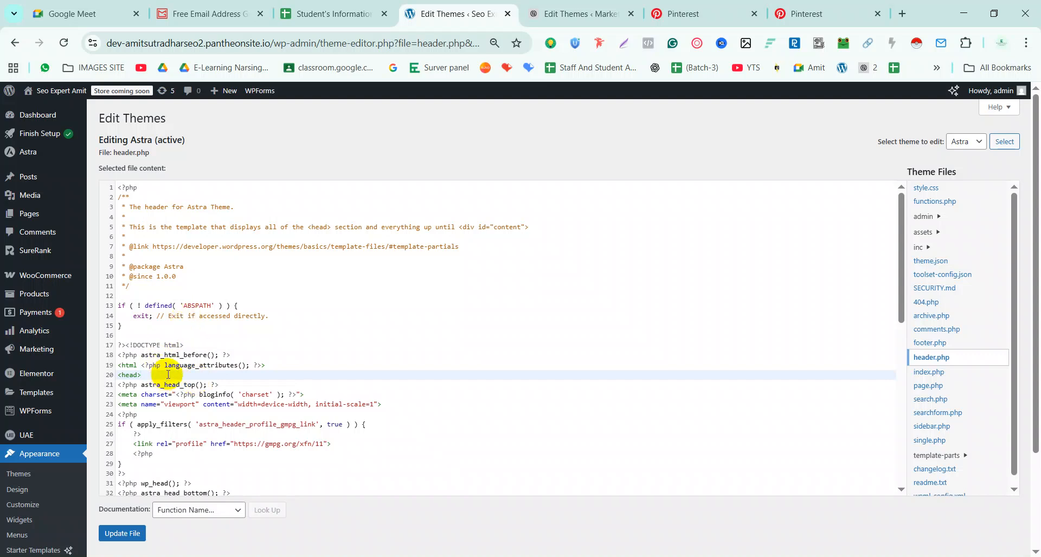
scroll(168, 375, down, 2)
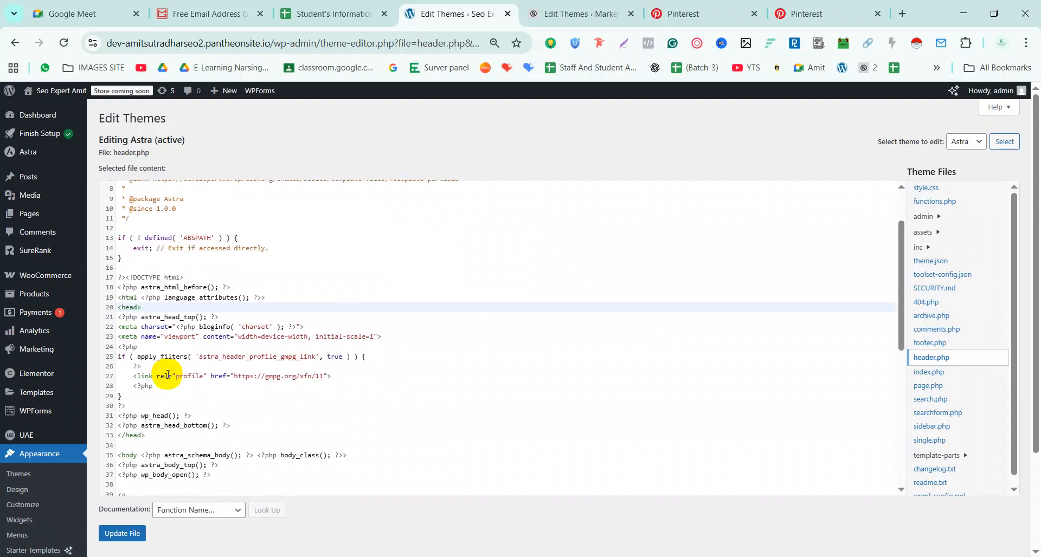
key(Return)
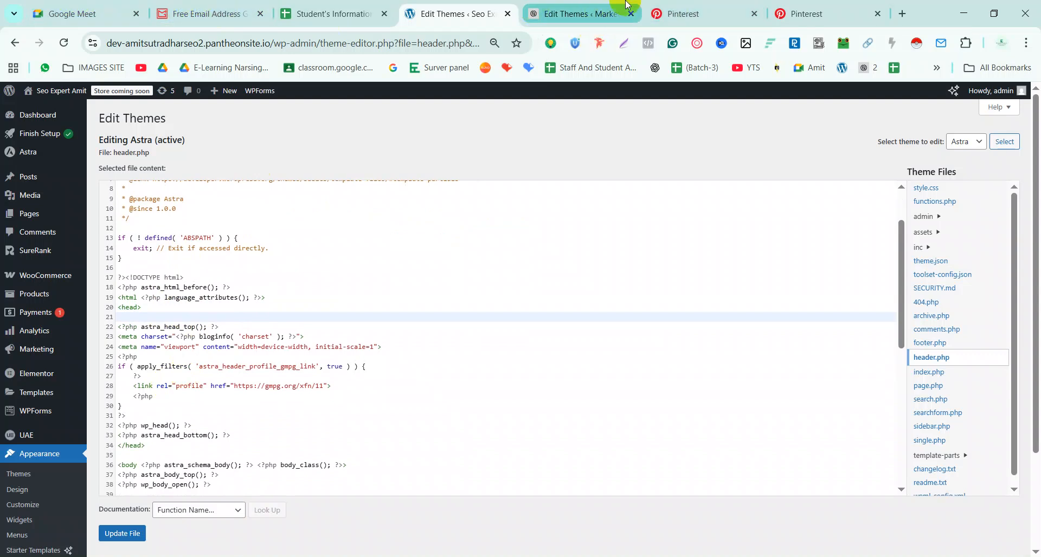
click(679, 13)
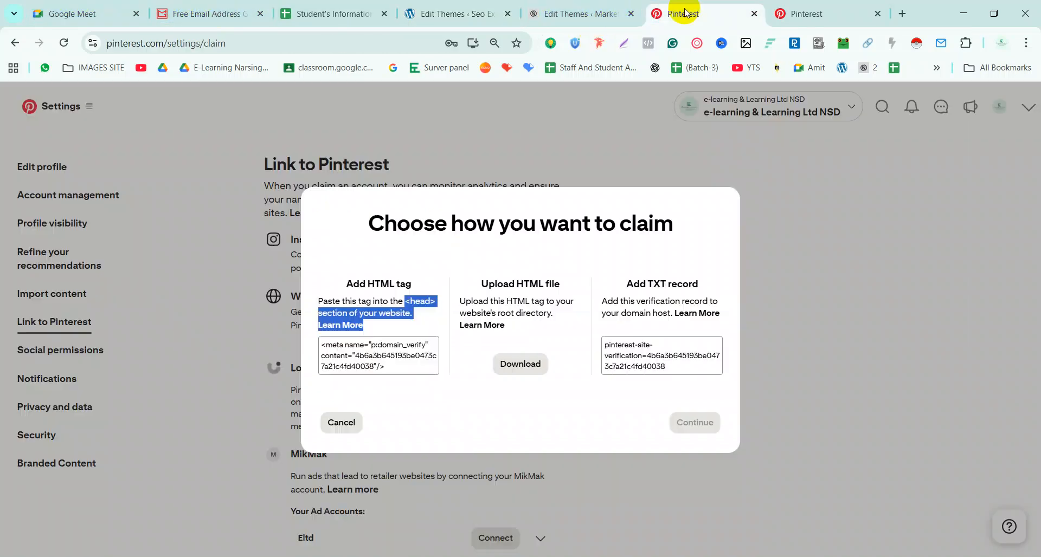
Copy Pinterest's meta verification tag, paste it on line 21, then undo the paste
click(378, 369)
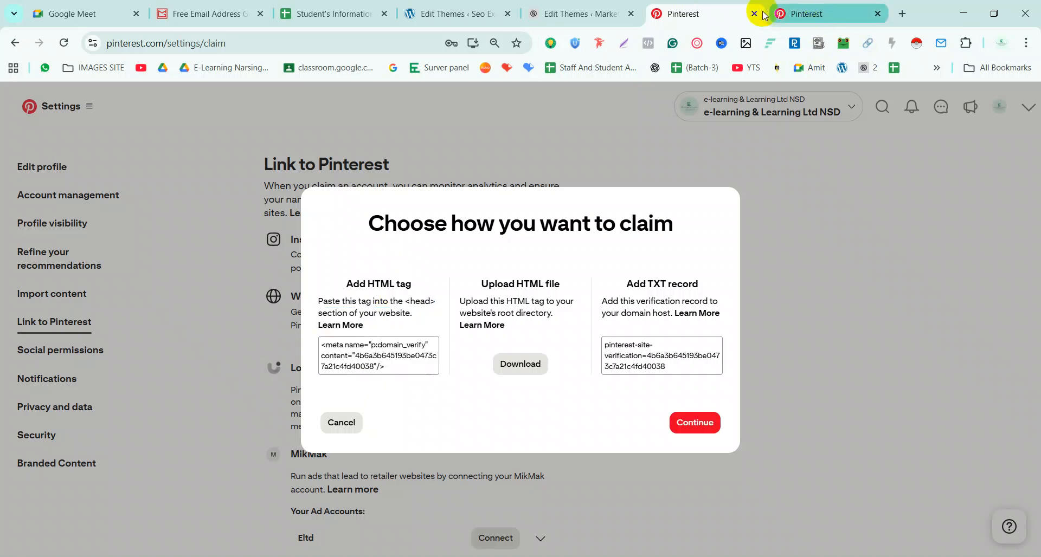
click(453, 12)
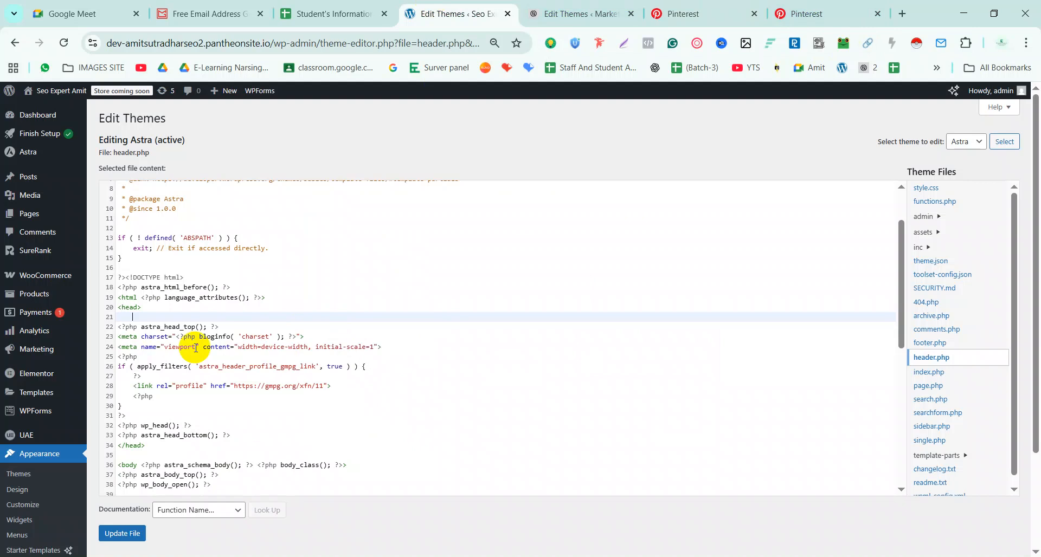
text(<meta name="p:domain_verify" content="4b6a3b645193be0473c7a21c4fd40038"/>)
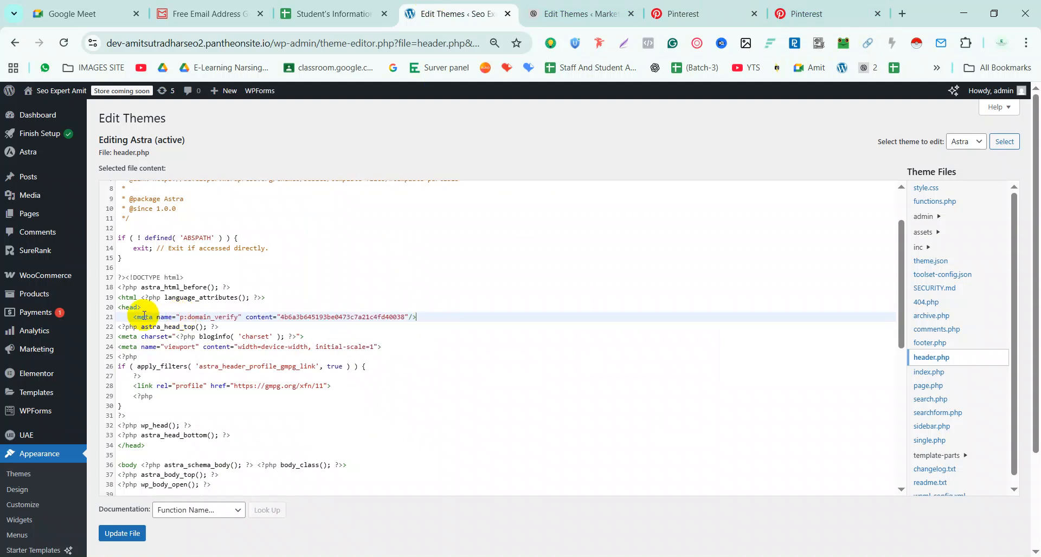
key(ctrl+z)
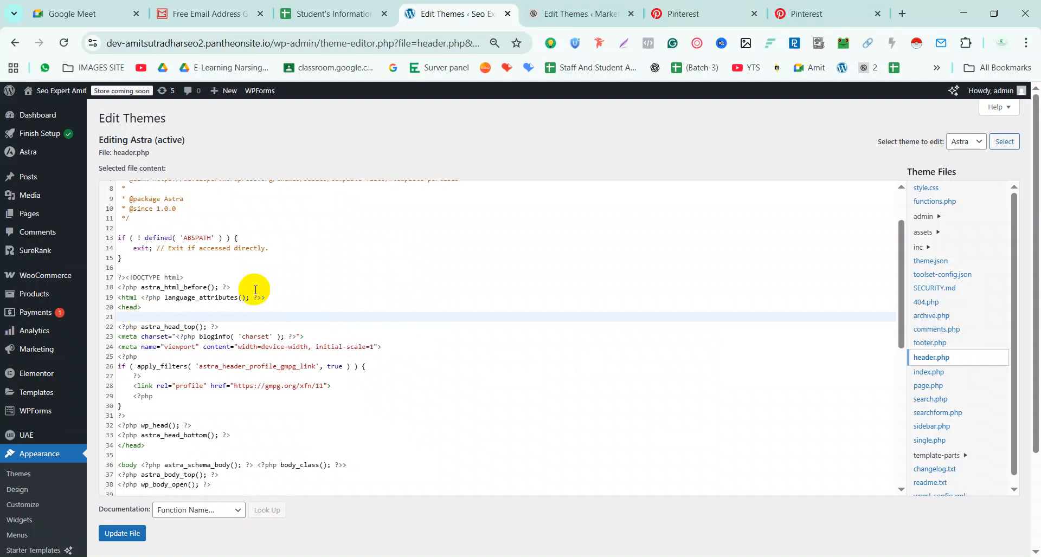
Move the caret back to line 21 and select all the header.php code
click(327, 288)
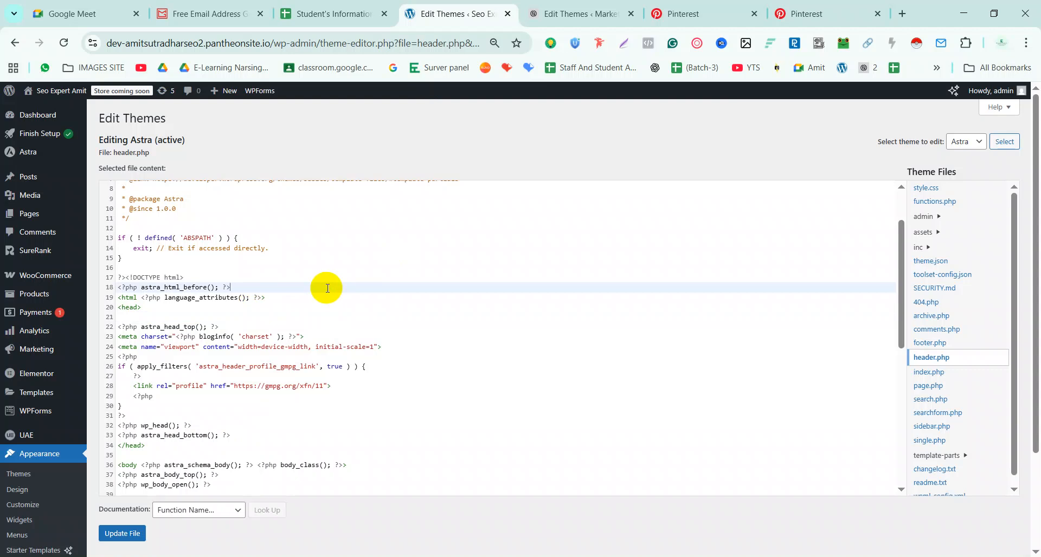
scroll(351, 389, down, 6)
scroll(351, 389, up, 4)
scroll(352, 389, up, 4)
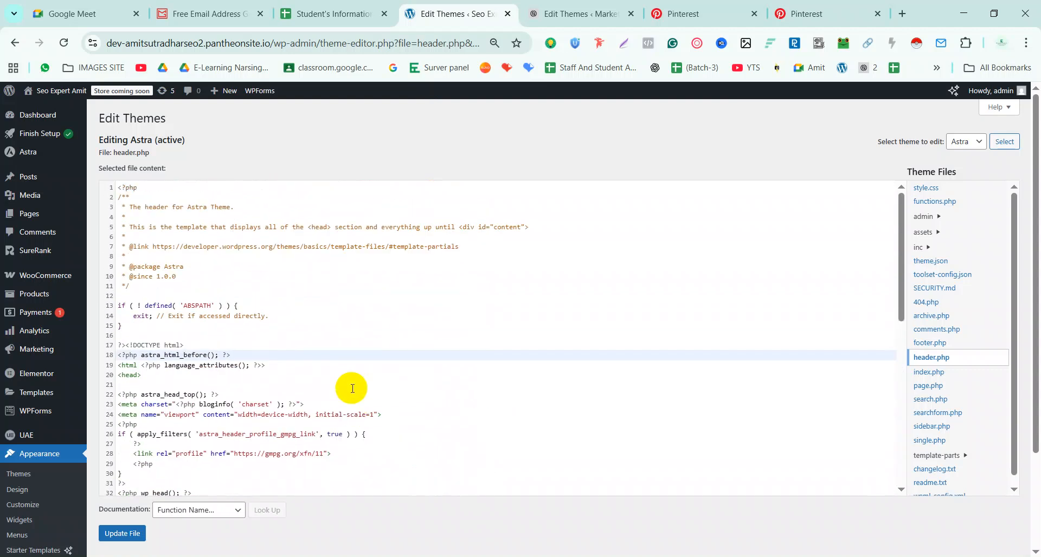
click(352, 388)
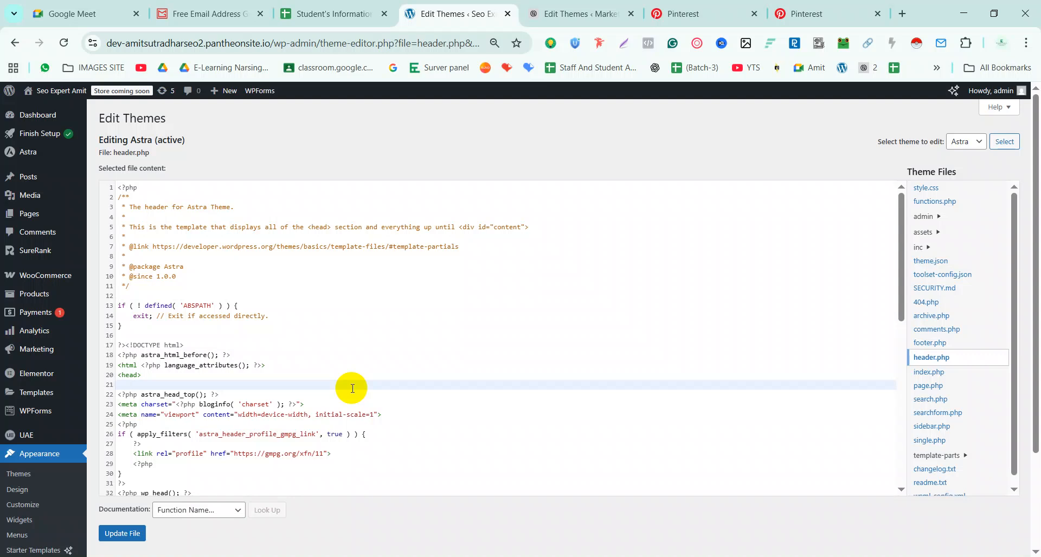
key(ctrl+a)
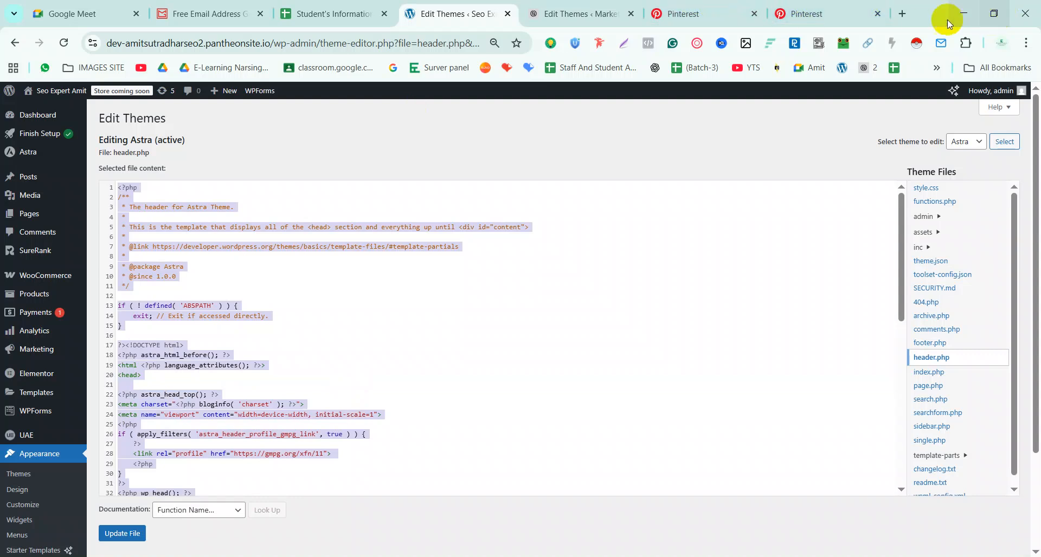
Open a blank new browser tab, then return to the header.php editor
click(901, 14)
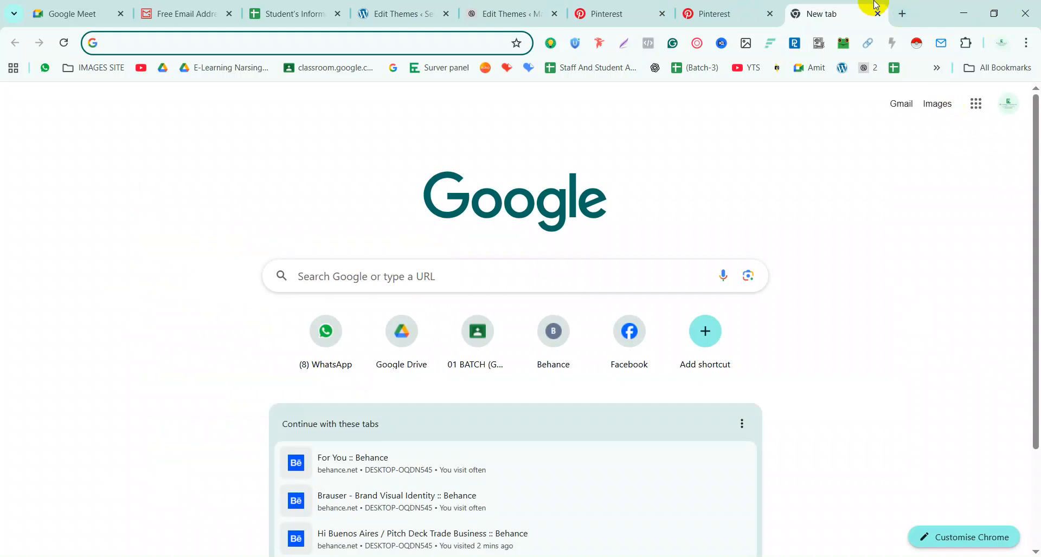
click(392, 16)
scroll(309, 421, down, 3)
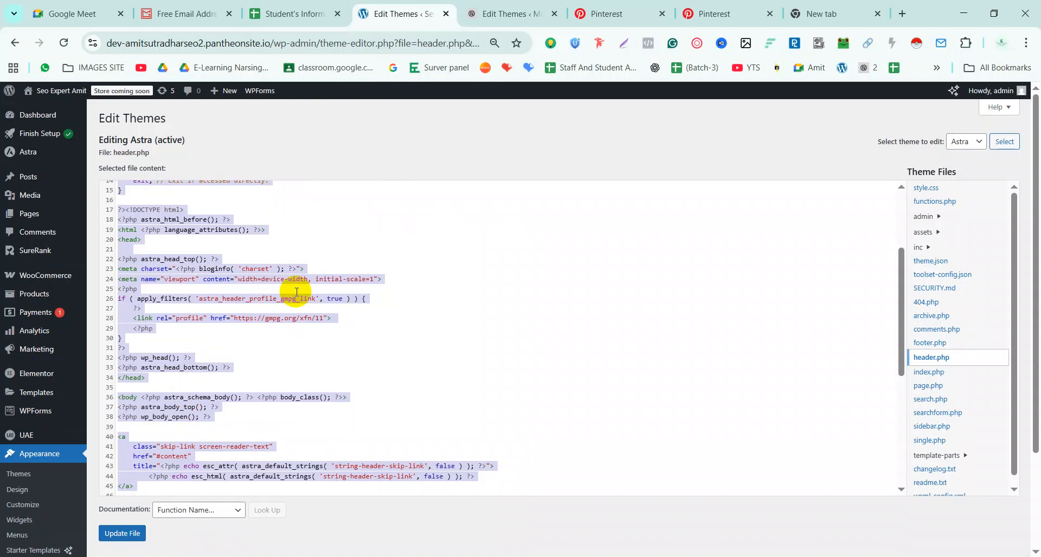
Put a fresh empty line directly after </head> in header.php
click(425, 266)
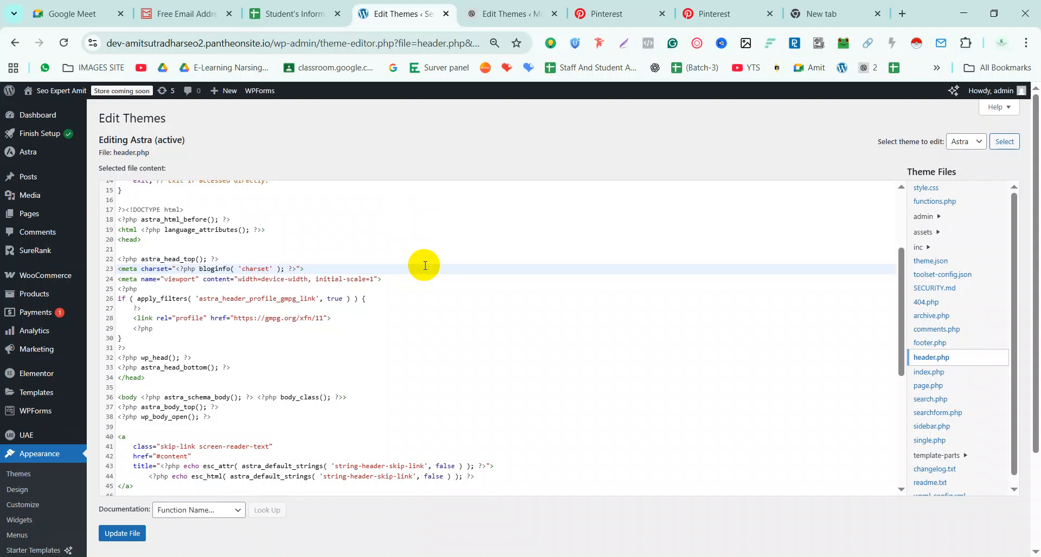
key(ctrl+a)
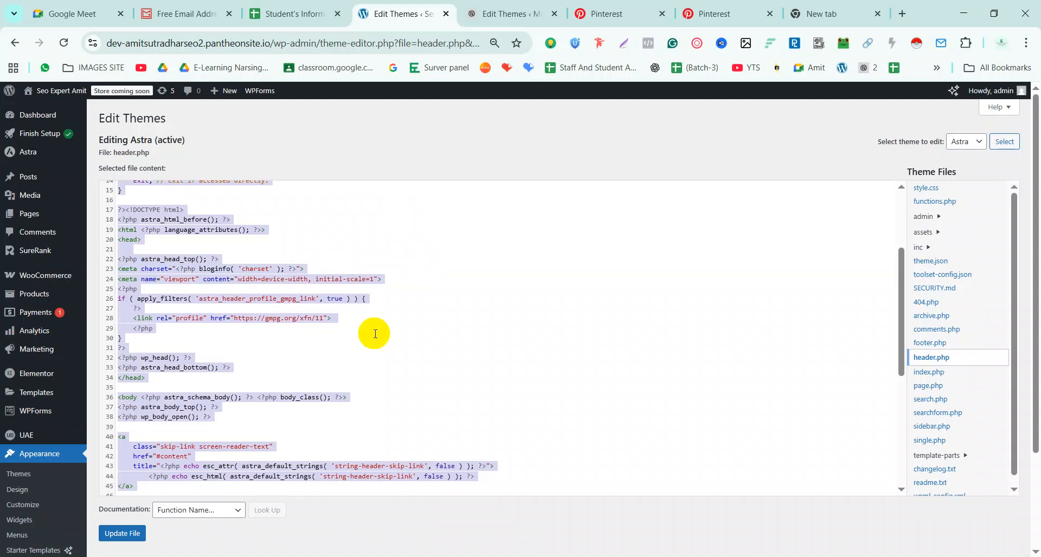
click(274, 348)
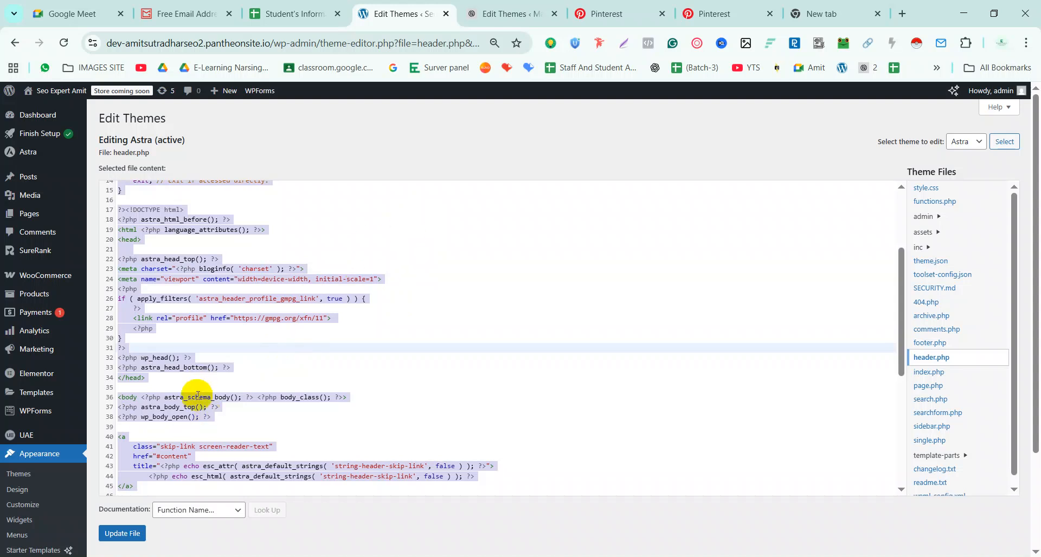
click(191, 387)
click(157, 376)
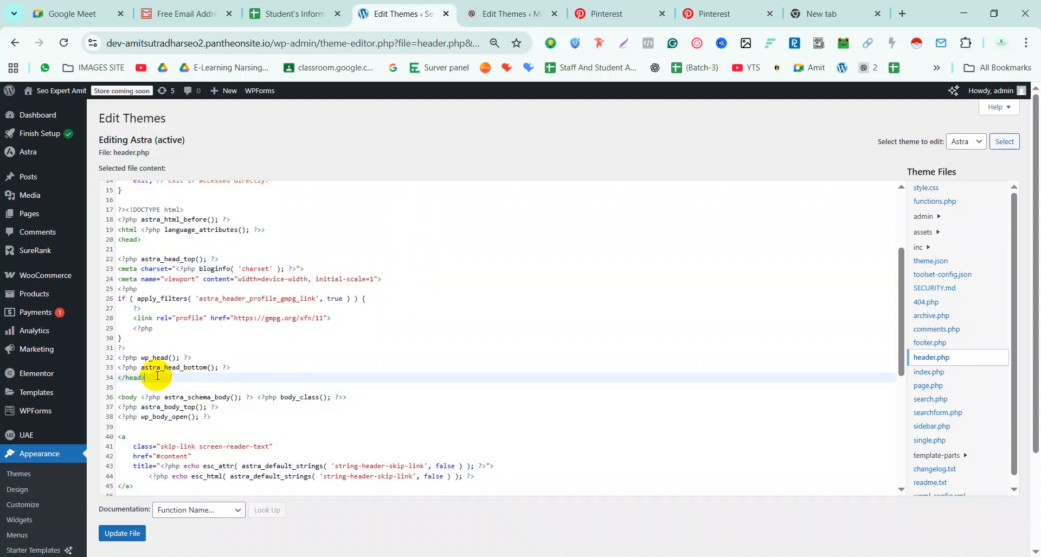
key(Down)
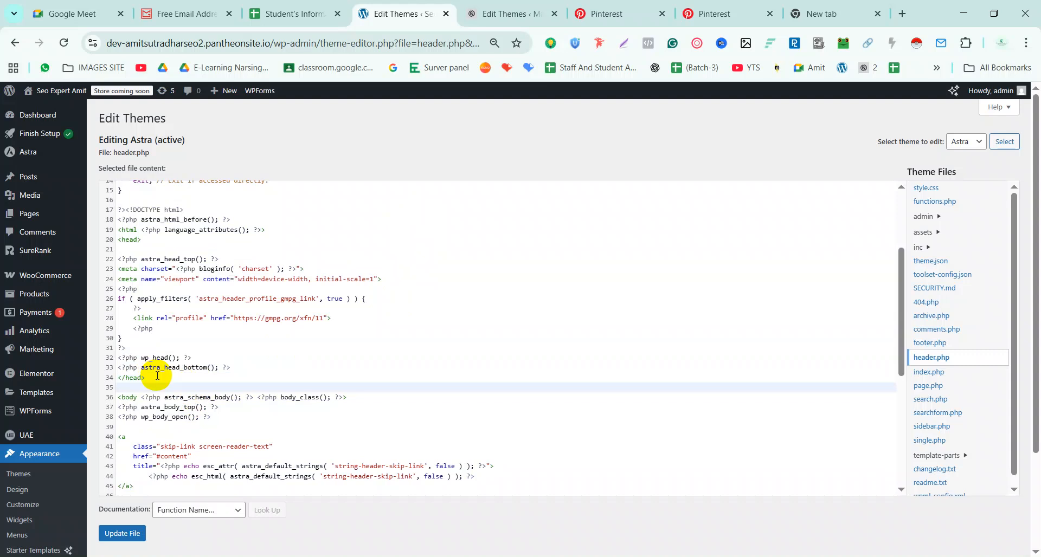
key(BackSpace)
key(Return)
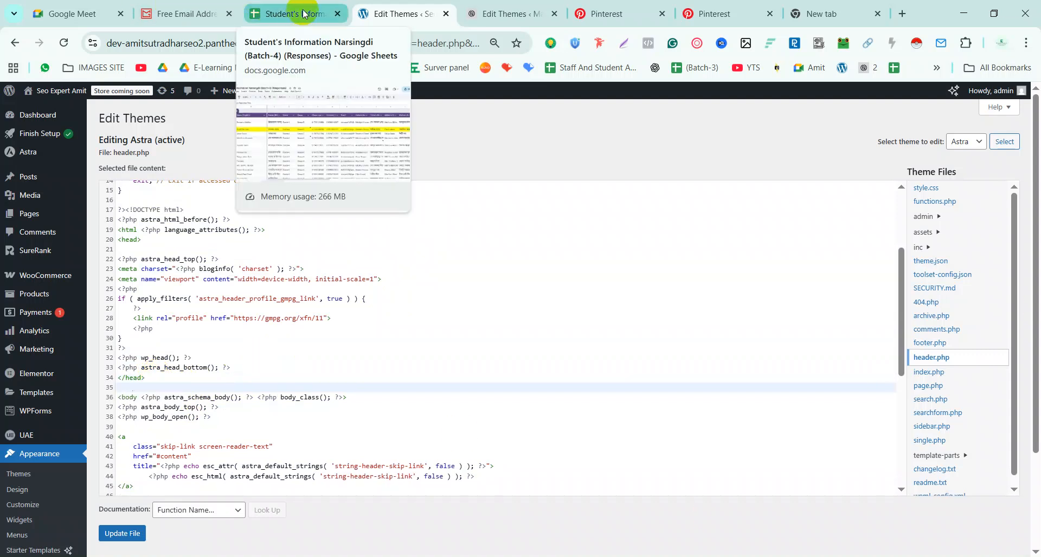
Copy Pinterest's p:domain_verify HTML tag and paste it onto line 35
click(601, 13)
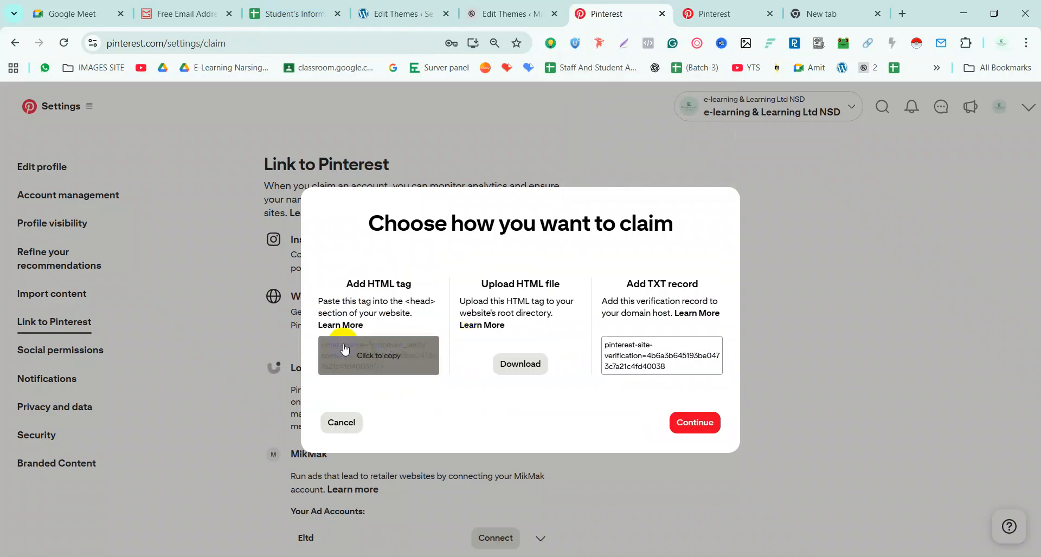
click(361, 352)
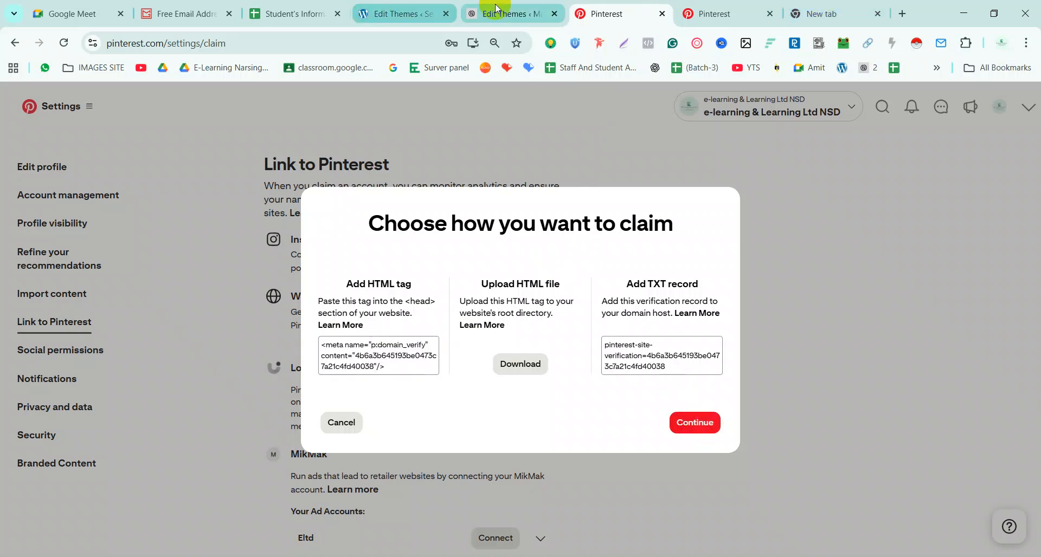
click(404, 14)
key(ctrl+v)
scroll(311, 353, down, 5)
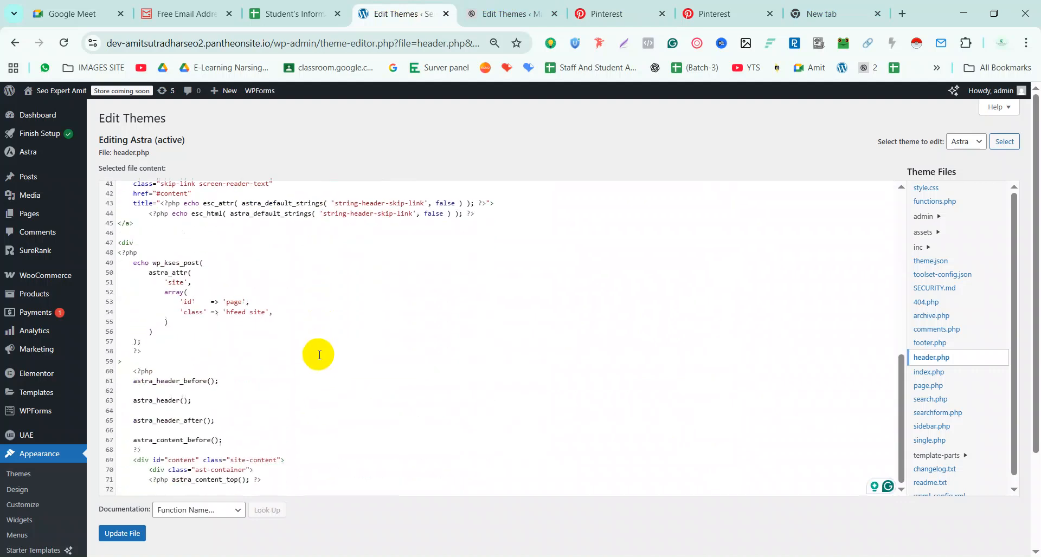
Save the edited header.php with Update File and glance at the other site's editor
click(120, 536)
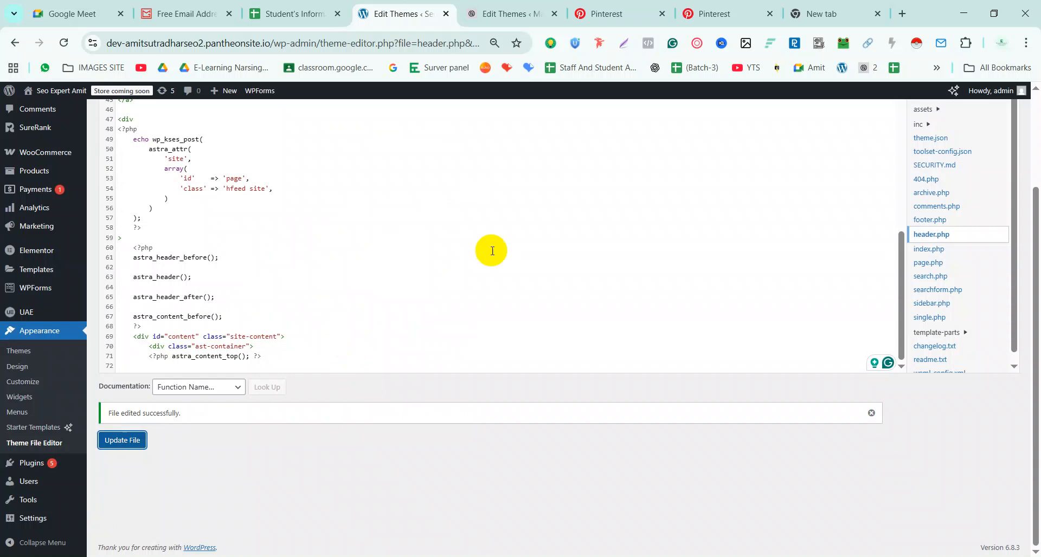
click(492, 15)
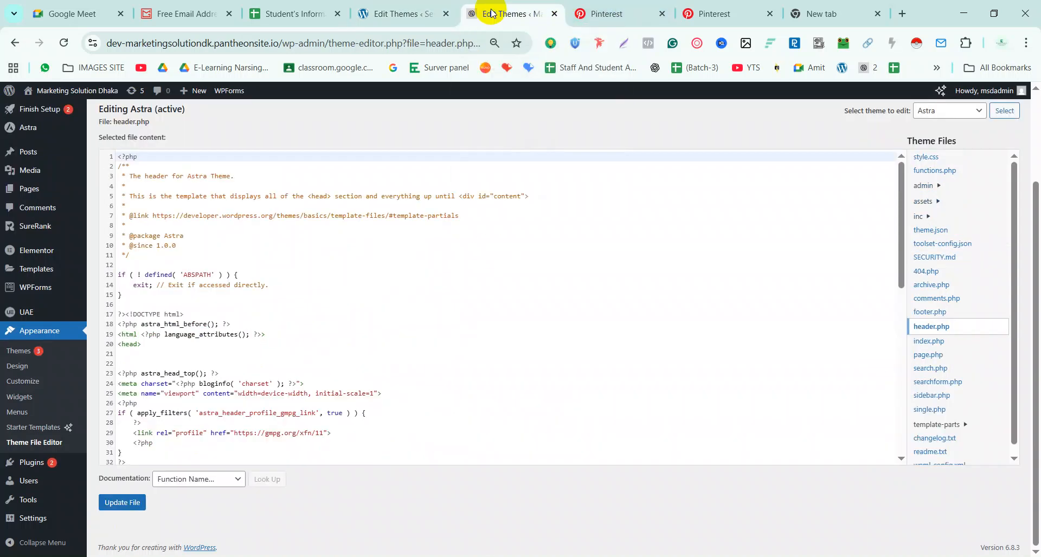
click(428, 13)
Open the site's homepage in a new tab and view its HTML page source
right_click(54, 94)
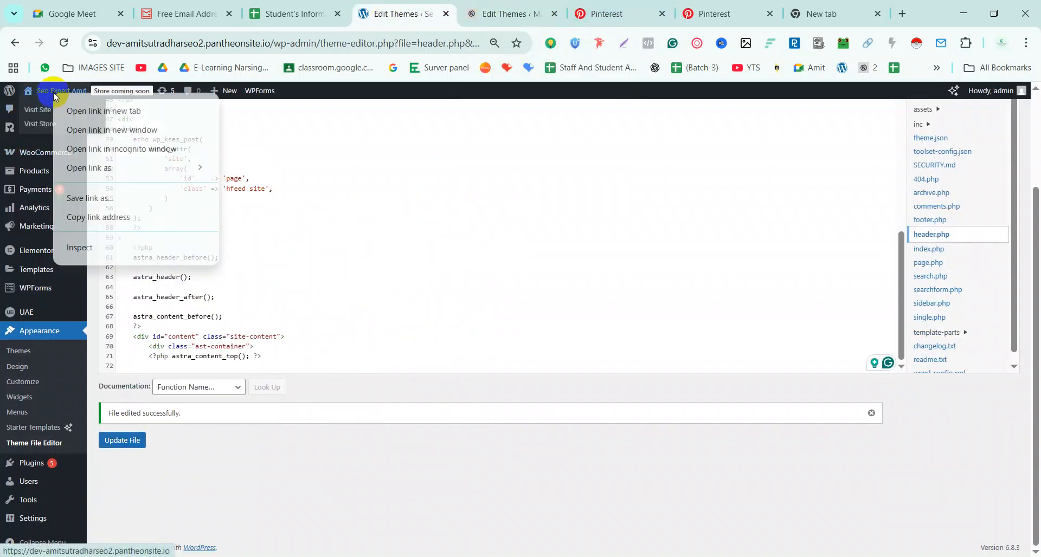
click(87, 110)
click(470, 12)
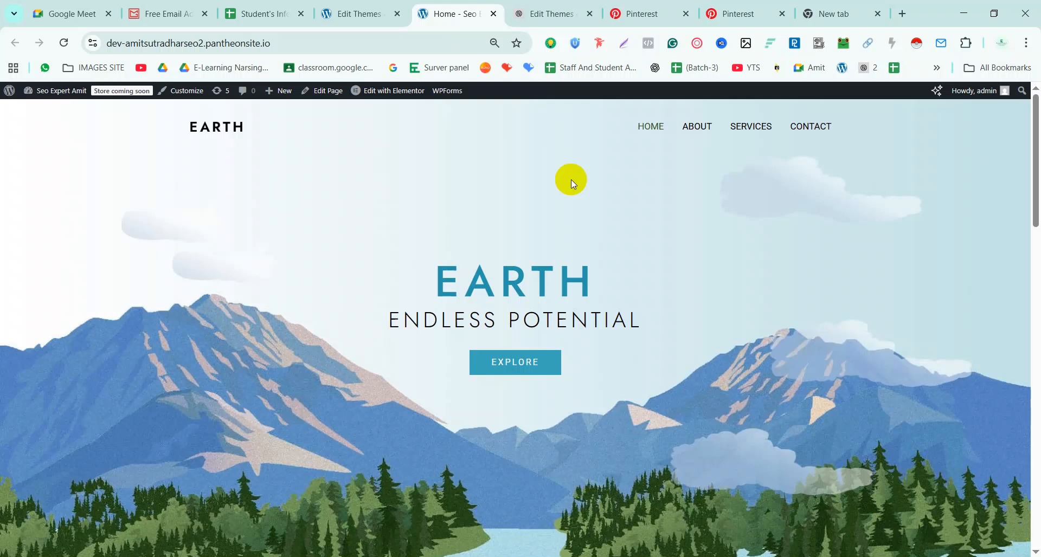
key(ctrl+u)
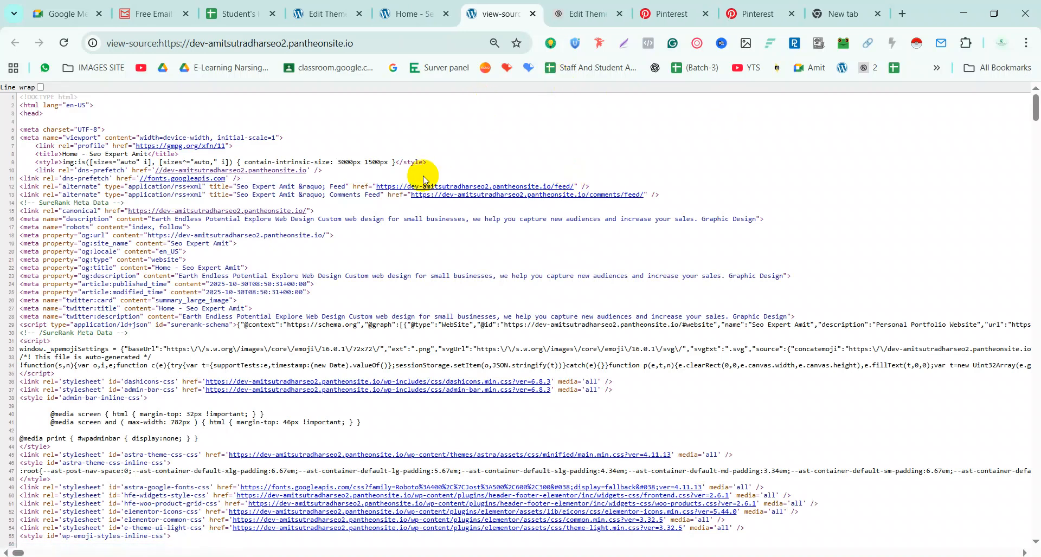
Search the page source for the pasted p:domain_verify meta tag and compare it with Pinterest's tag
key(ctrl+f)
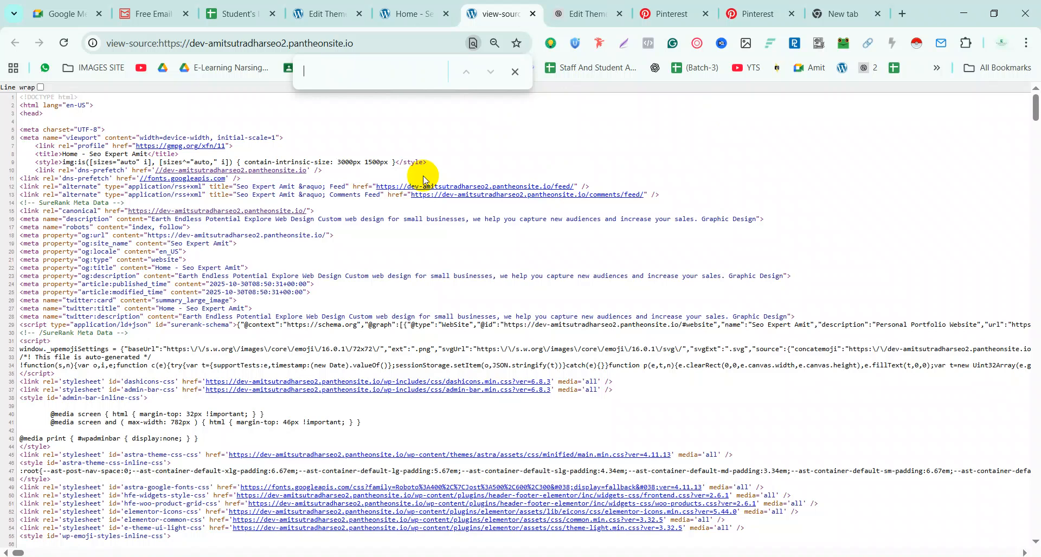
text(<meta name="p:domain_verify" content="4b6a3b645193be0473c7a21c4fd40038"/>)
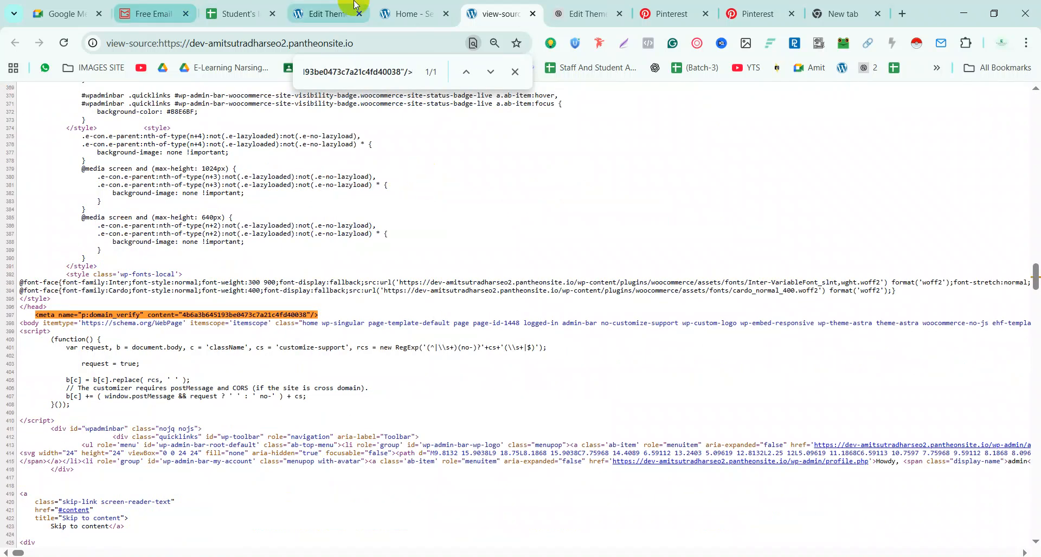
click(667, 14)
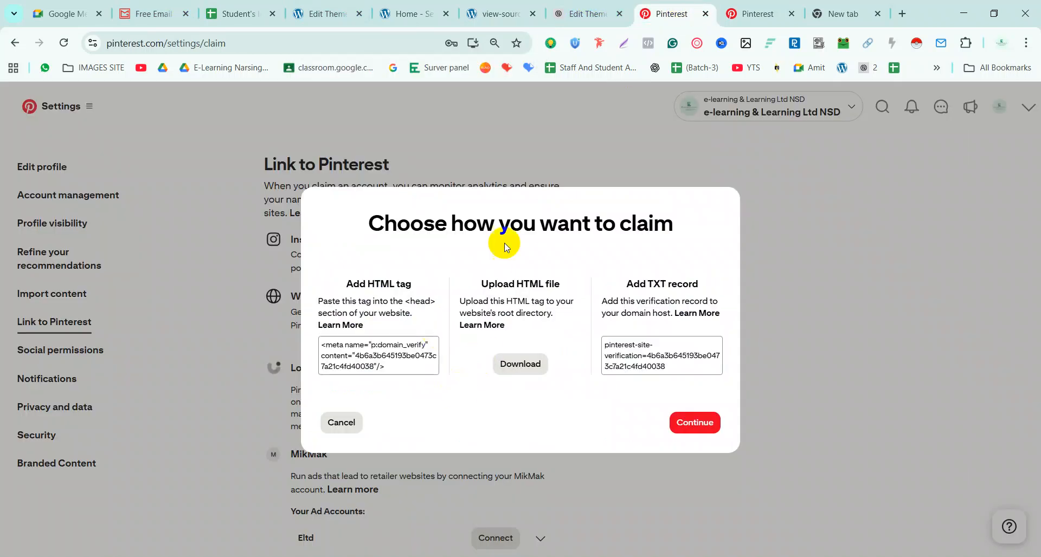
click(507, 14)
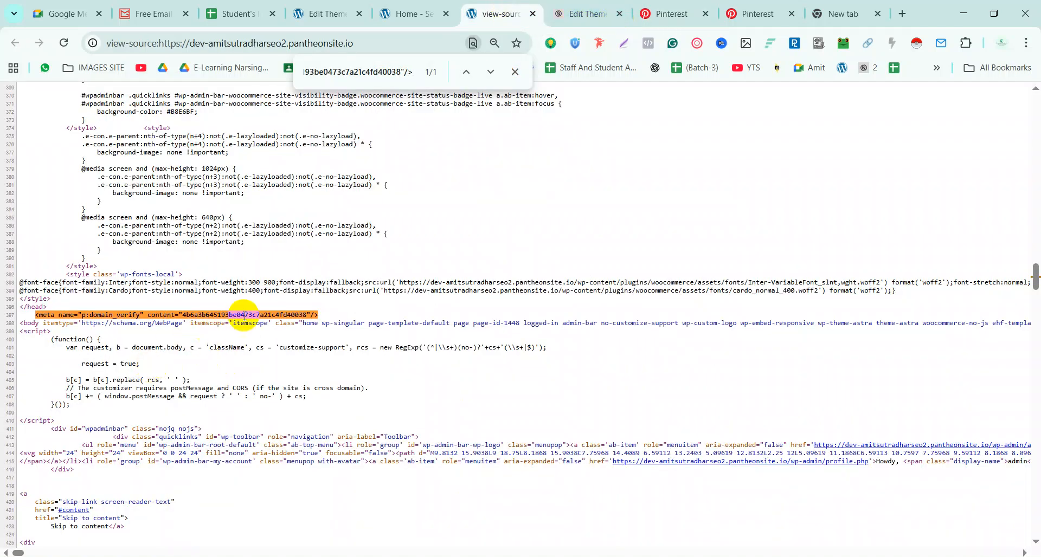
scroll(178, 295, down, 1)
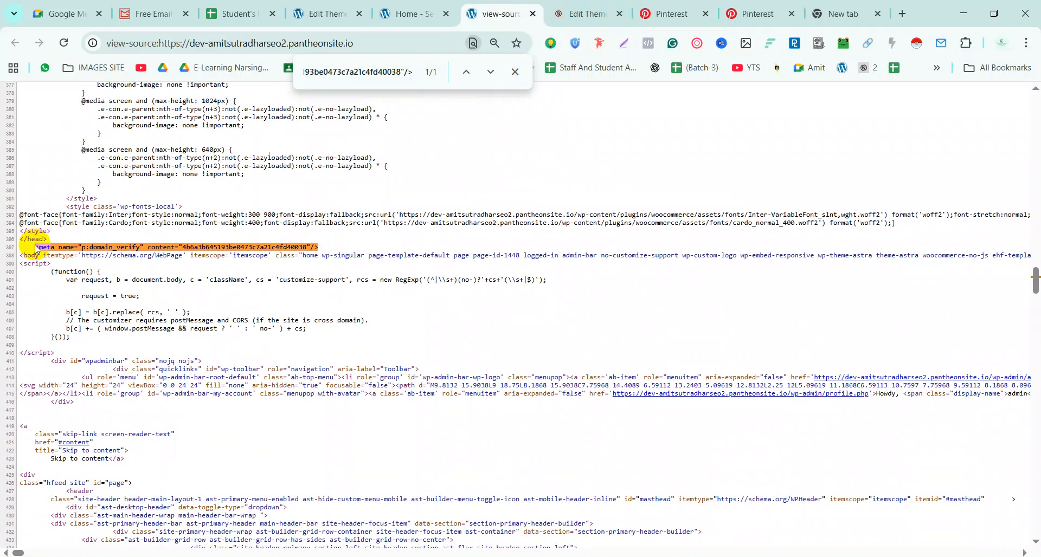
Paste the site's homepage address into Pinterest's Verify step and try verifying, which returns an error
click(660, 10)
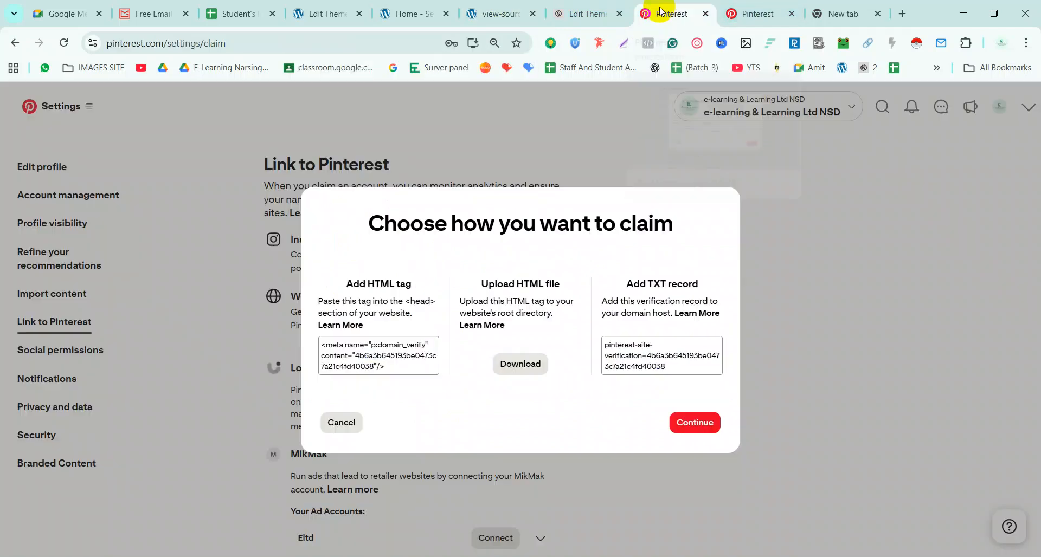
click(695, 429)
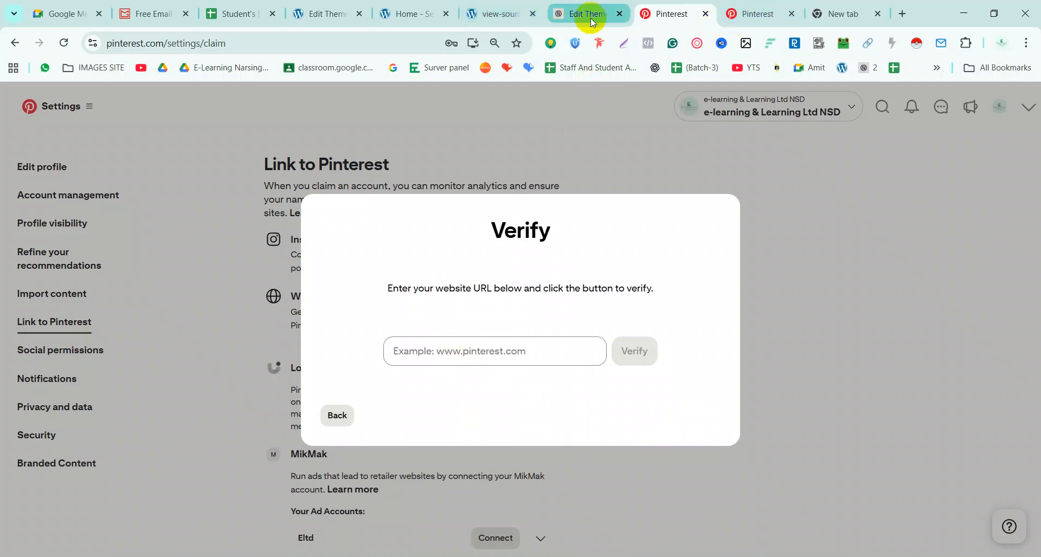
click(503, 17)
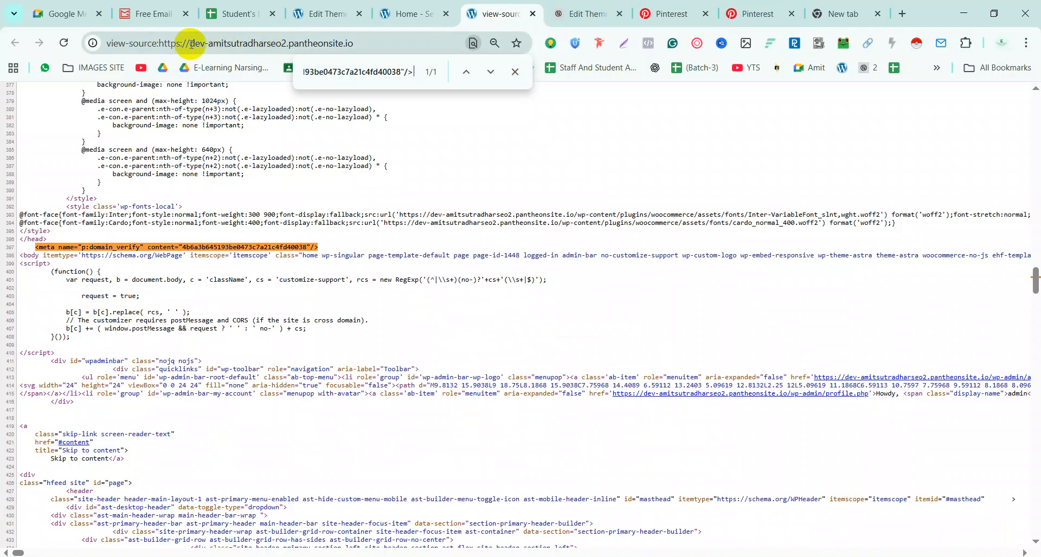
click(407, 13)
click(276, 44)
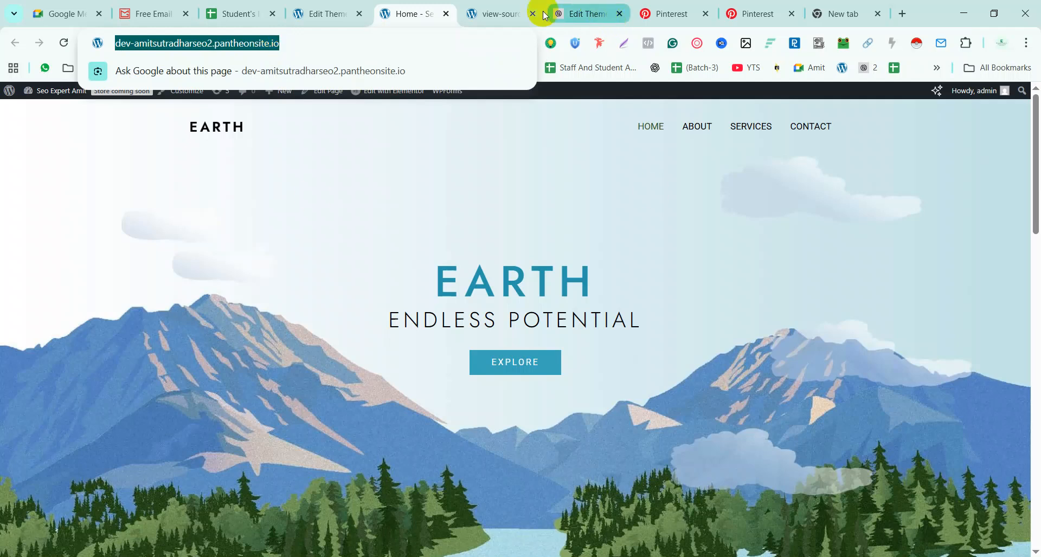
click(324, 12)
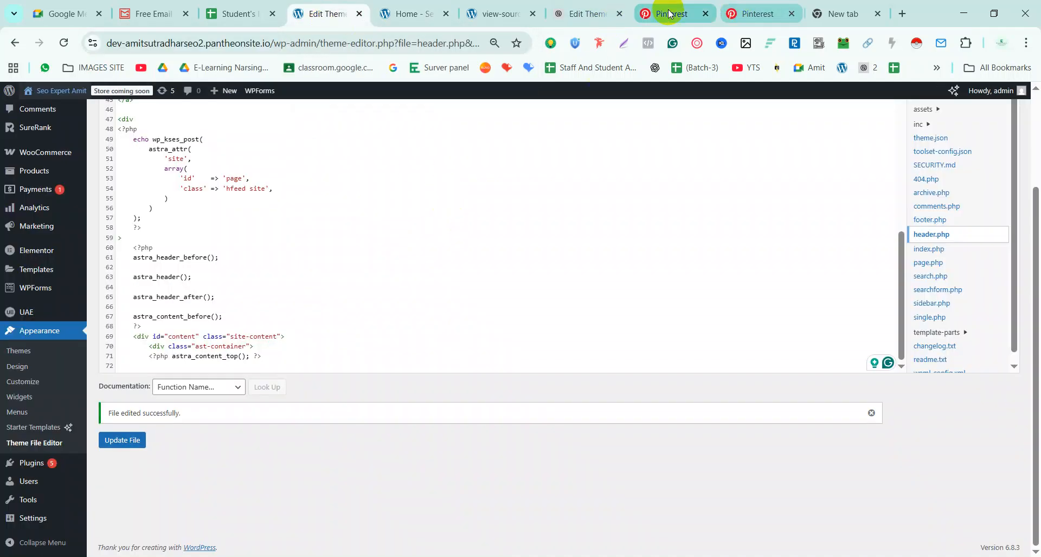
click(672, 13)
click(516, 359)
text(https://dev-amitsutradharseo2.pantheonsite.io/)
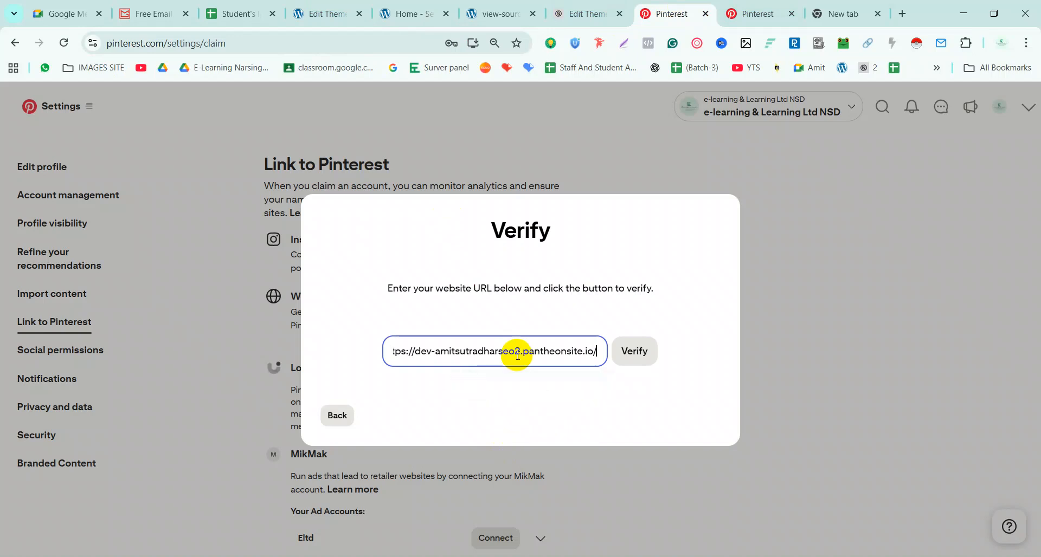
click(627, 358)
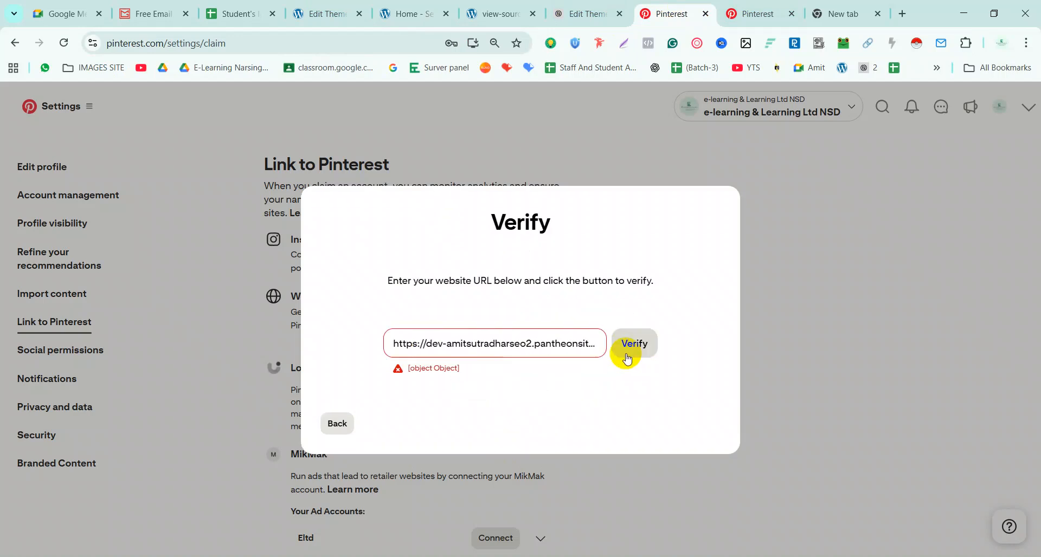
Open header.php in the theme editor and close the other site's theme editor tab
click(410, 12)
click(349, 13)
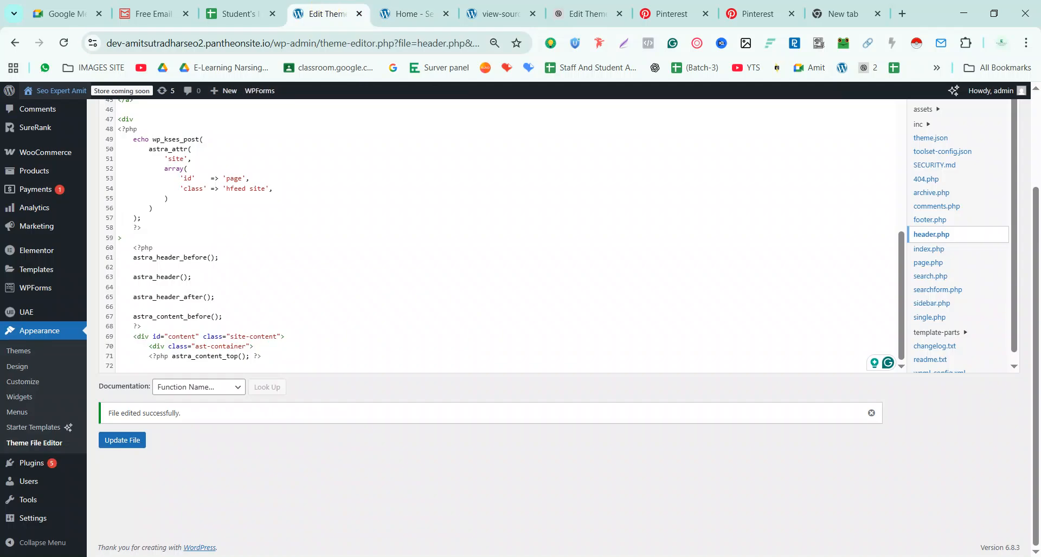
click(934, 233)
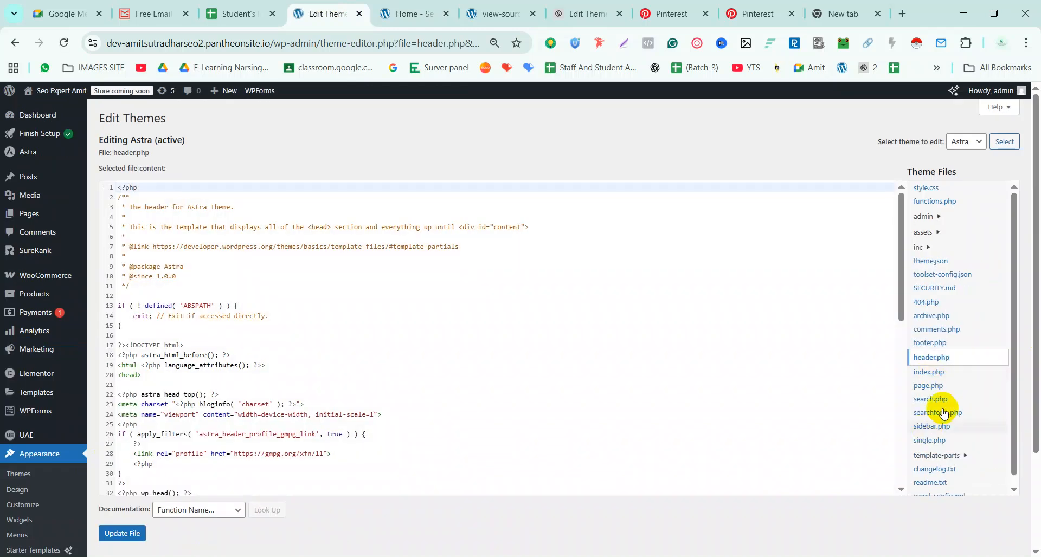
click(152, 376)
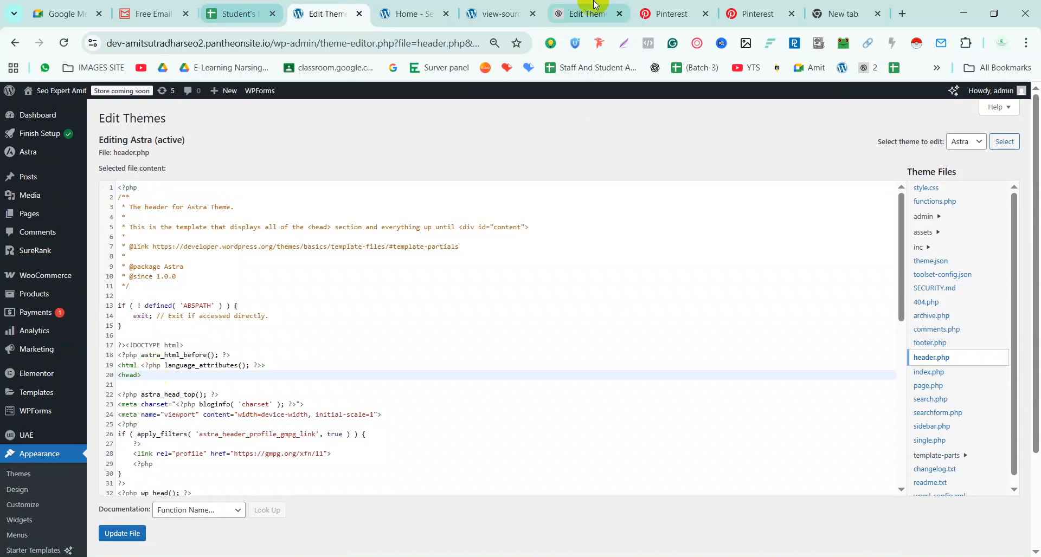
click(580, 12)
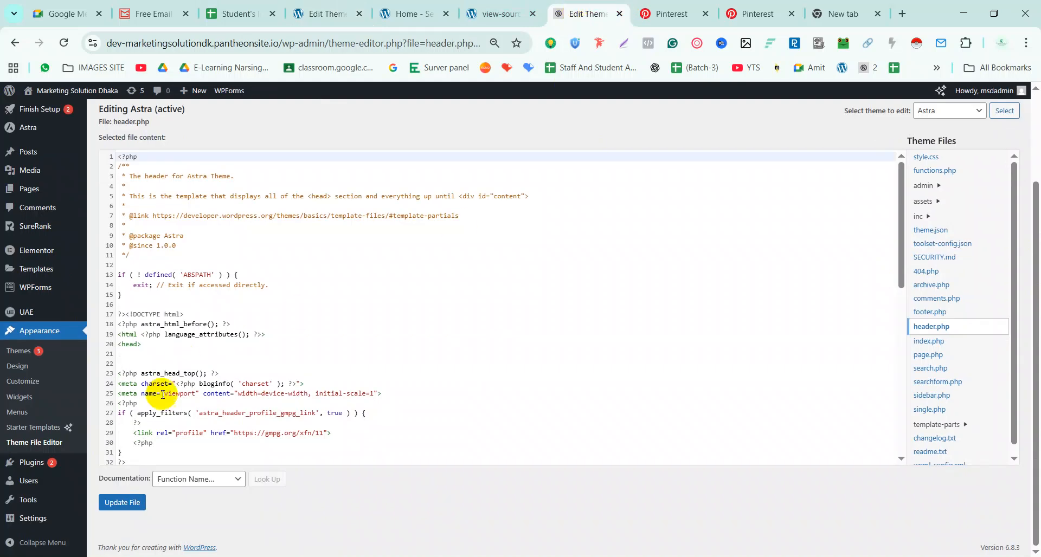
click(619, 14)
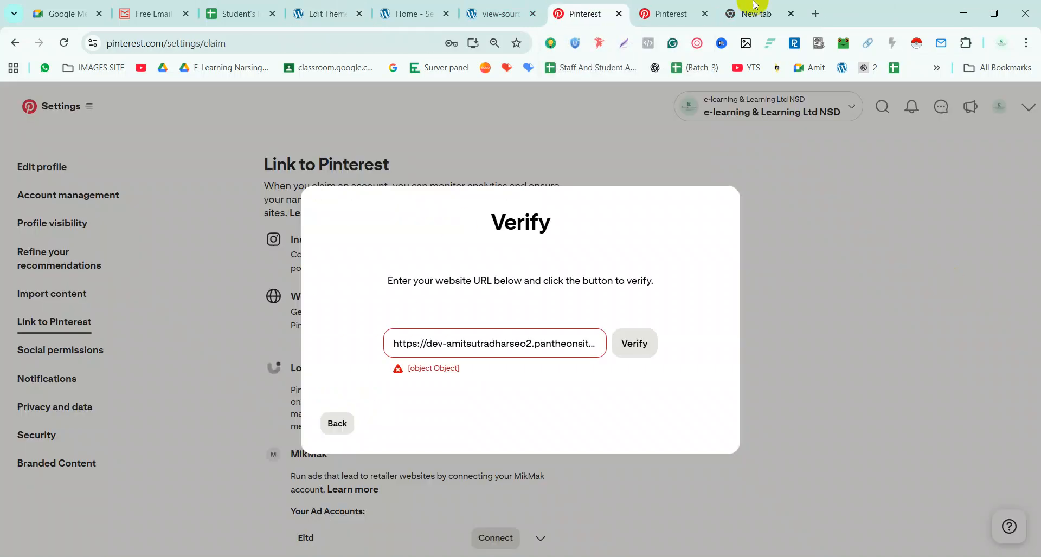
Copy Pinterest's p:domain_verify meta tag and paste it on a new line 21 after <head> in header.php
click(336, 424)
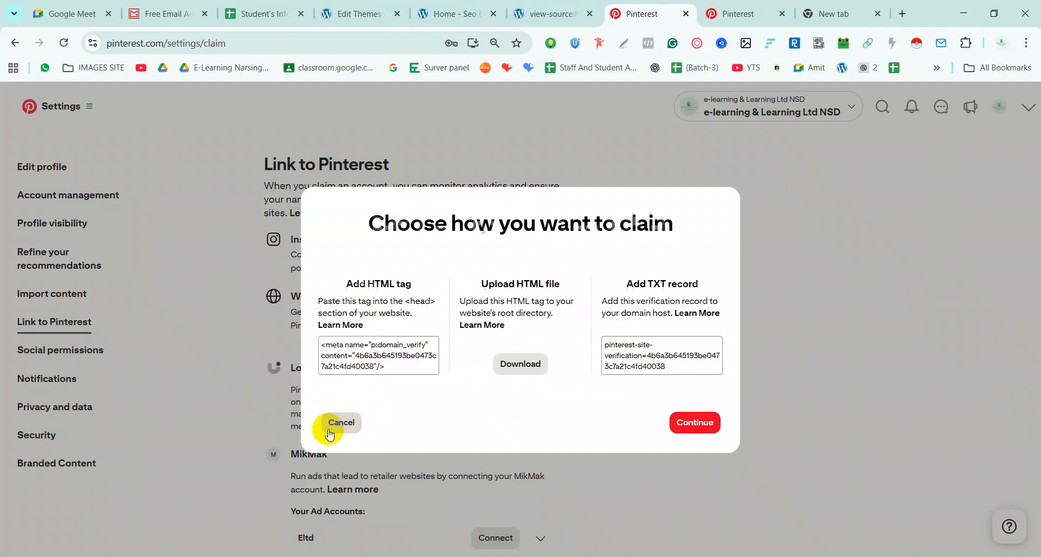
click(396, 349)
key(ctrl+c)
click(358, 13)
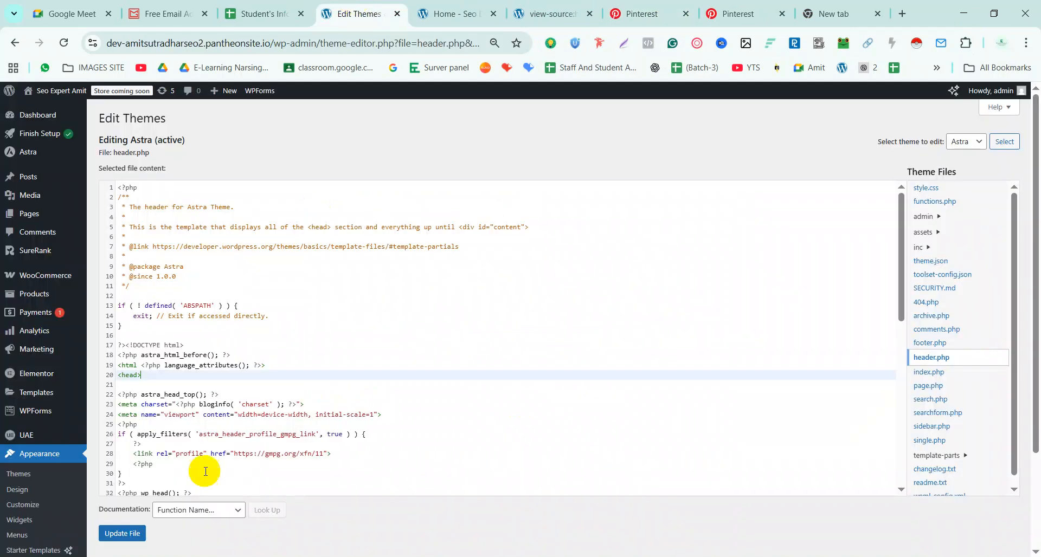
click(163, 377)
key(Return)
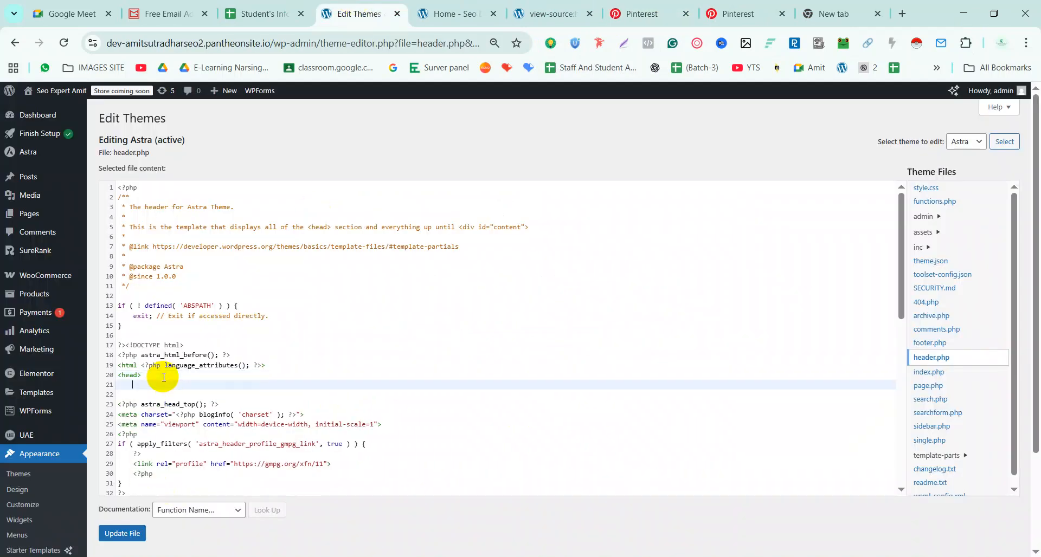
key(ctrl+v)
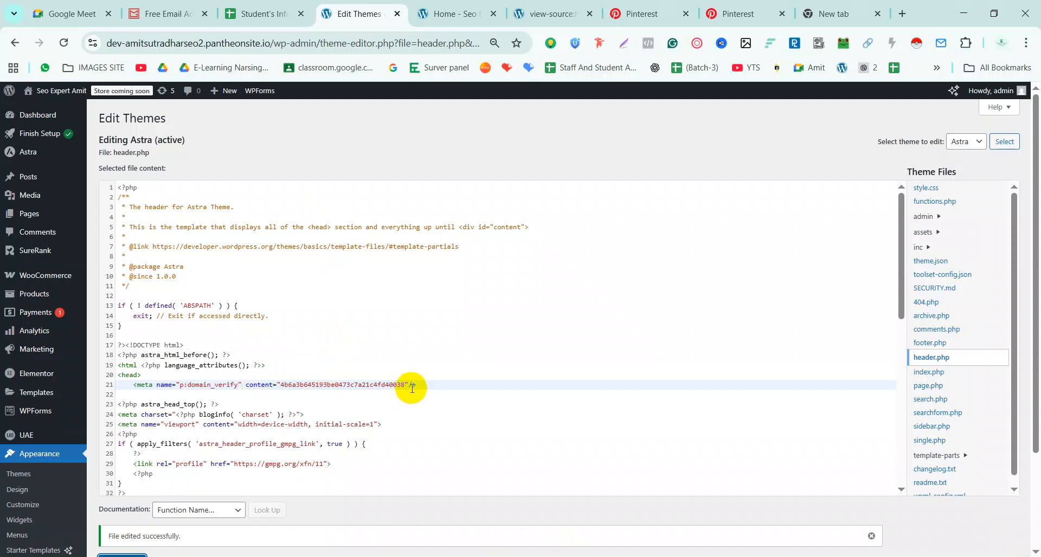
click(682, 14)
Verify the pantheonsite.io homepage address in Pinterest and close the Connected confirmation
click(713, 431)
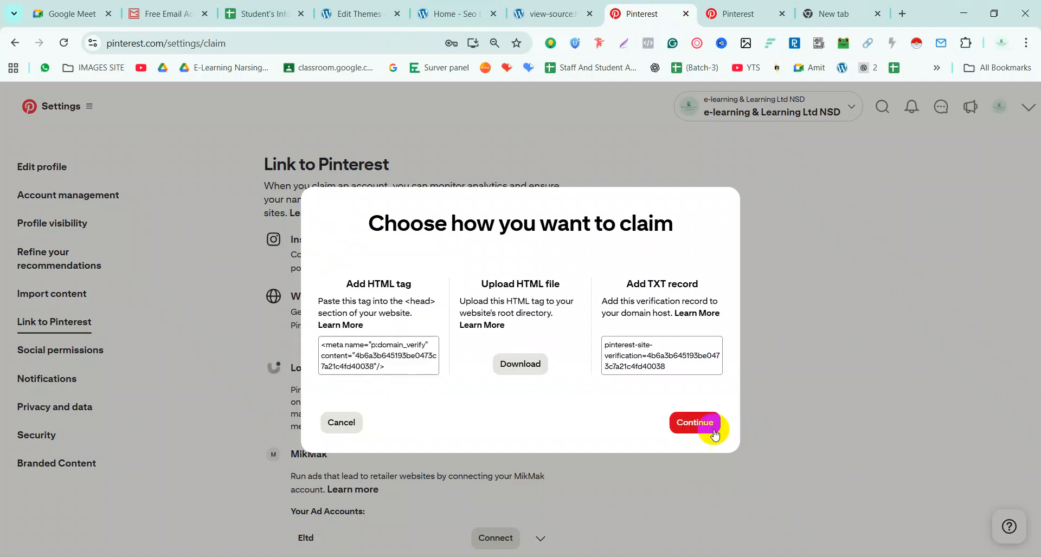
click(353, 356)
click(702, 426)
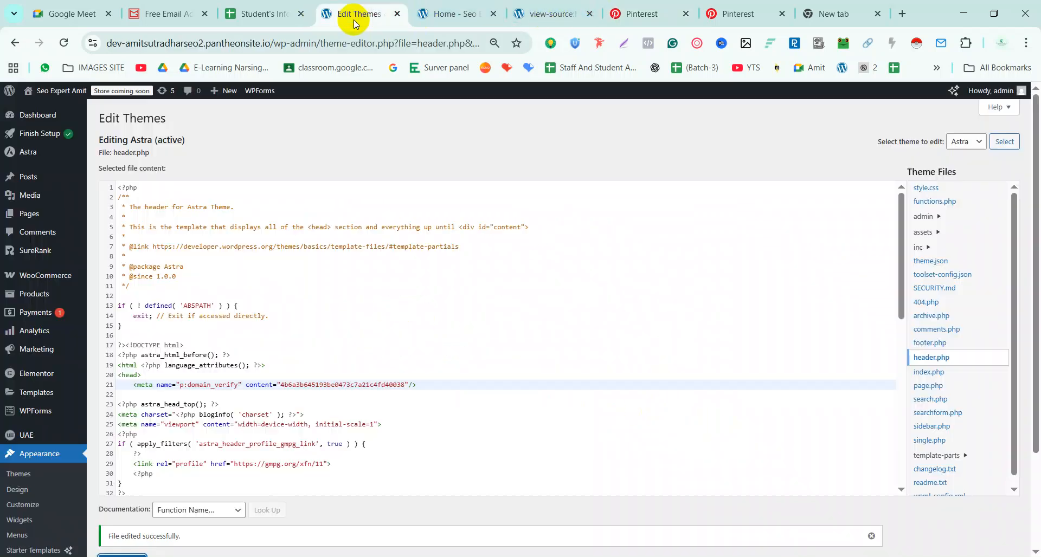
click(365, 15)
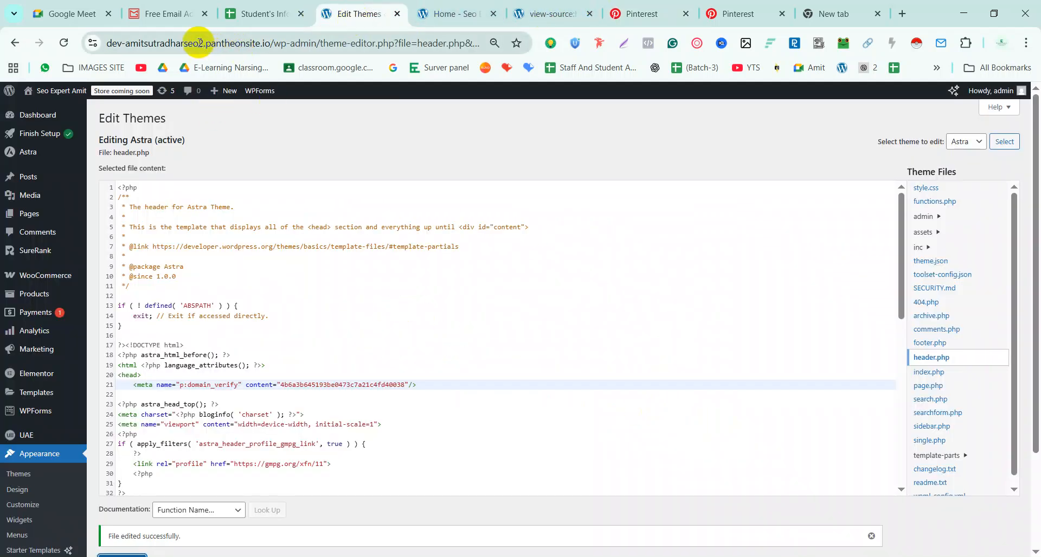
click(452, 17)
click(98, 42)
key(ctrl+c)
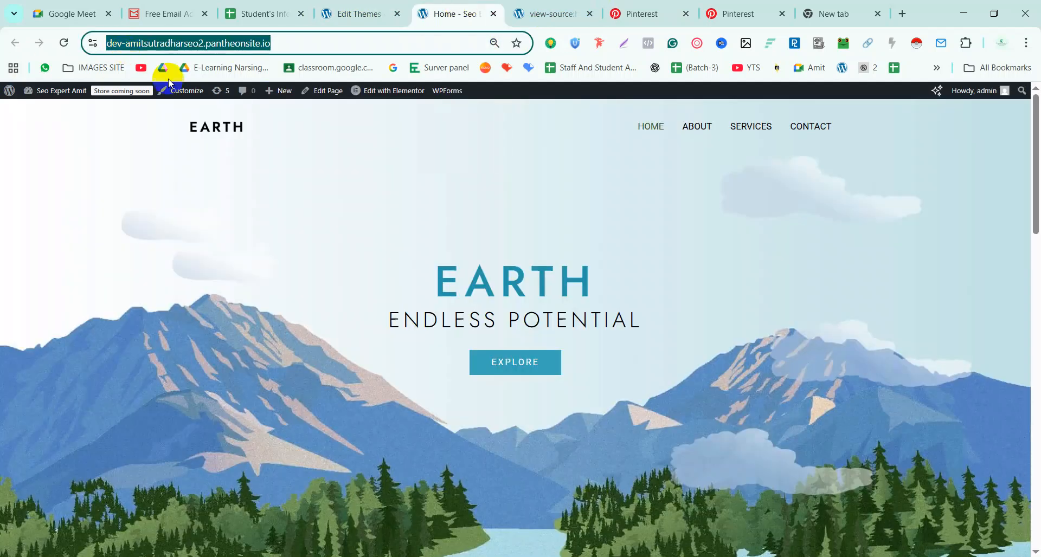
click(624, 13)
click(506, 350)
key(ctrl+v)
click(638, 361)
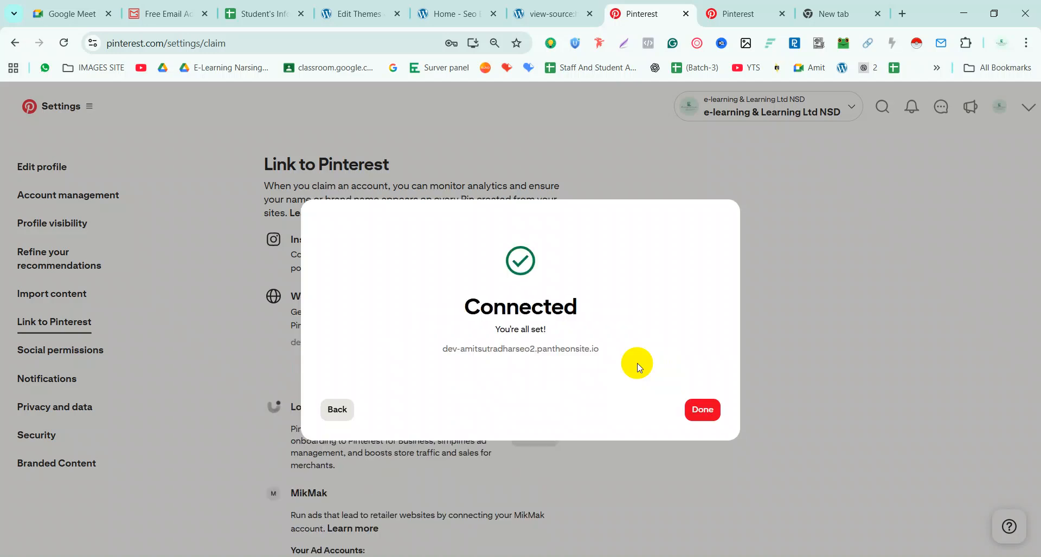
click(704, 414)
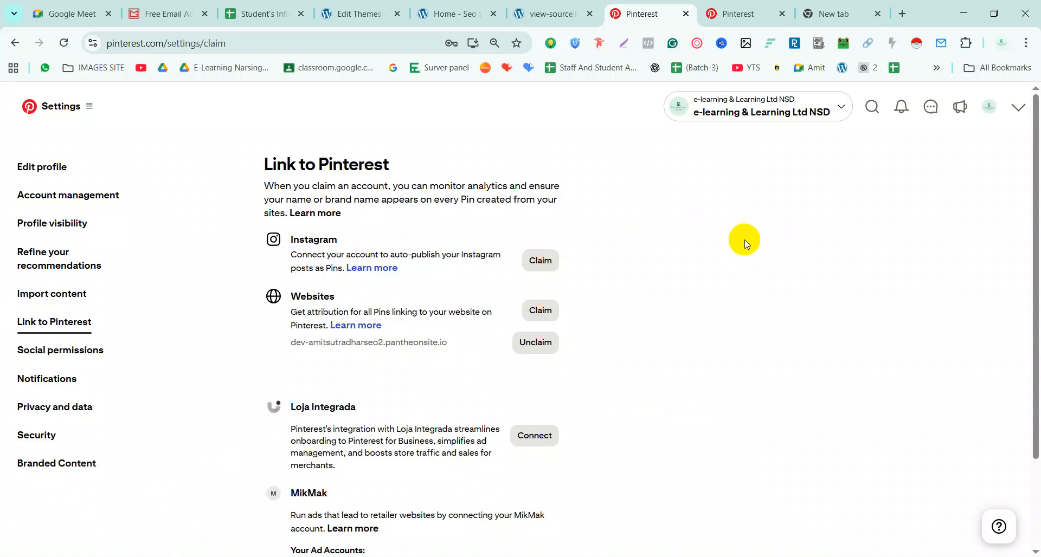
click(64, 349)
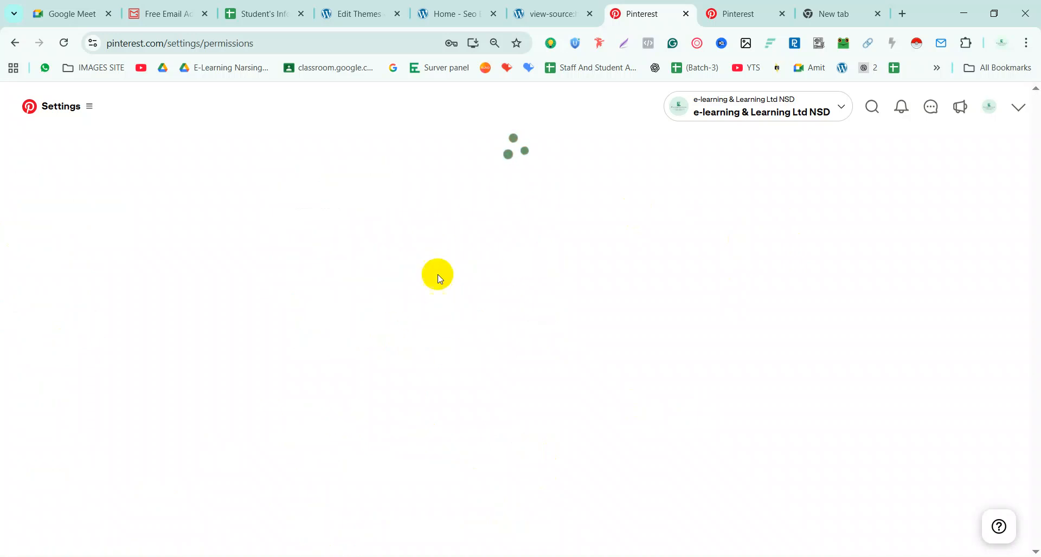
scroll(399, 337, down, 5)
scroll(411, 463, down, 3)
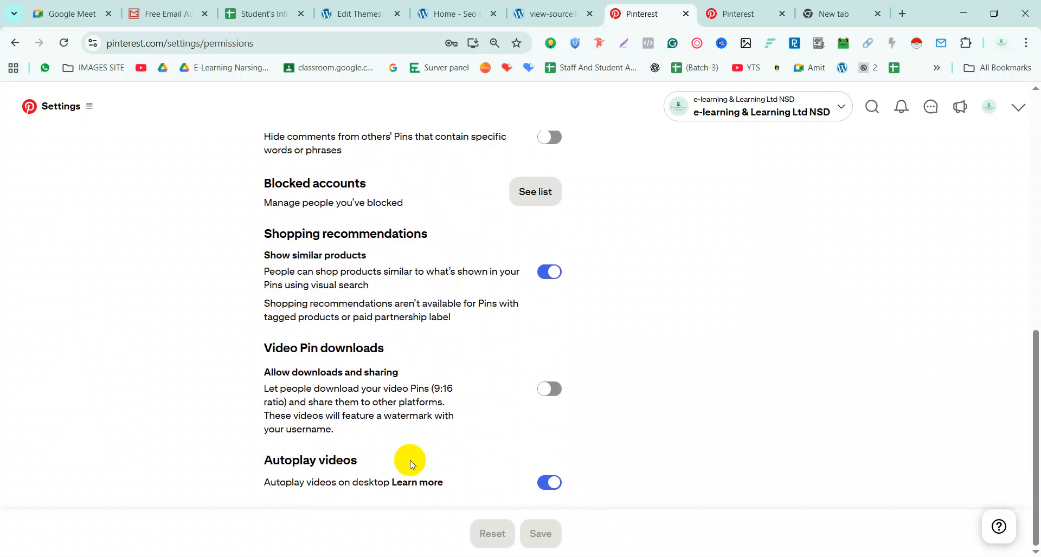
scroll(411, 463, up, 8)
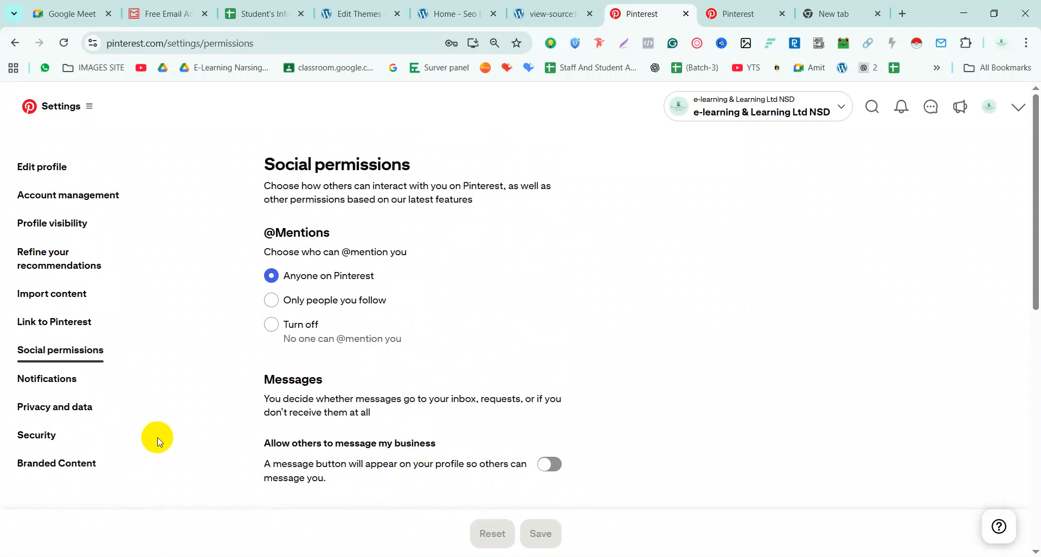
scroll(147, 488, down, 3)
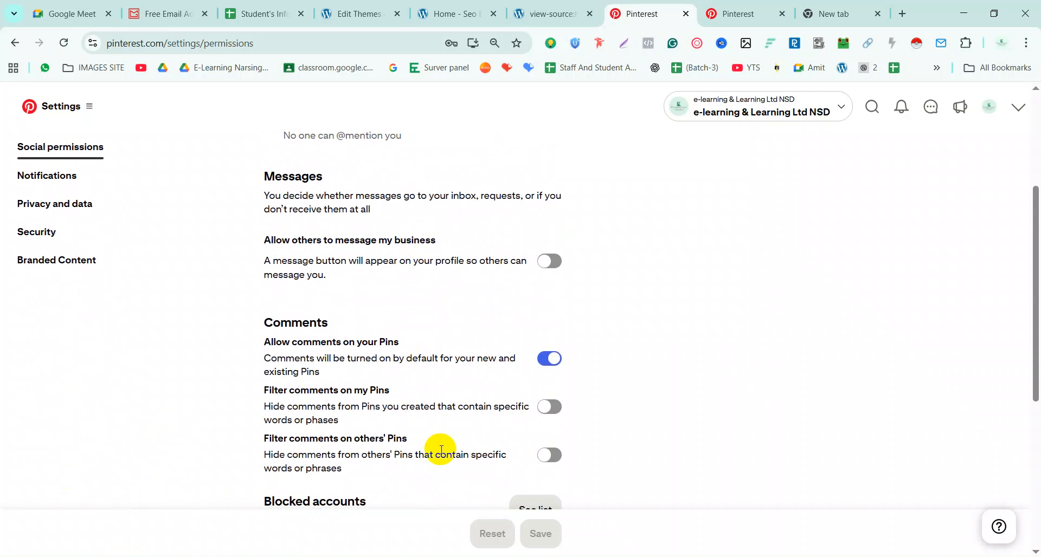
scroll(441, 450, up, 3)
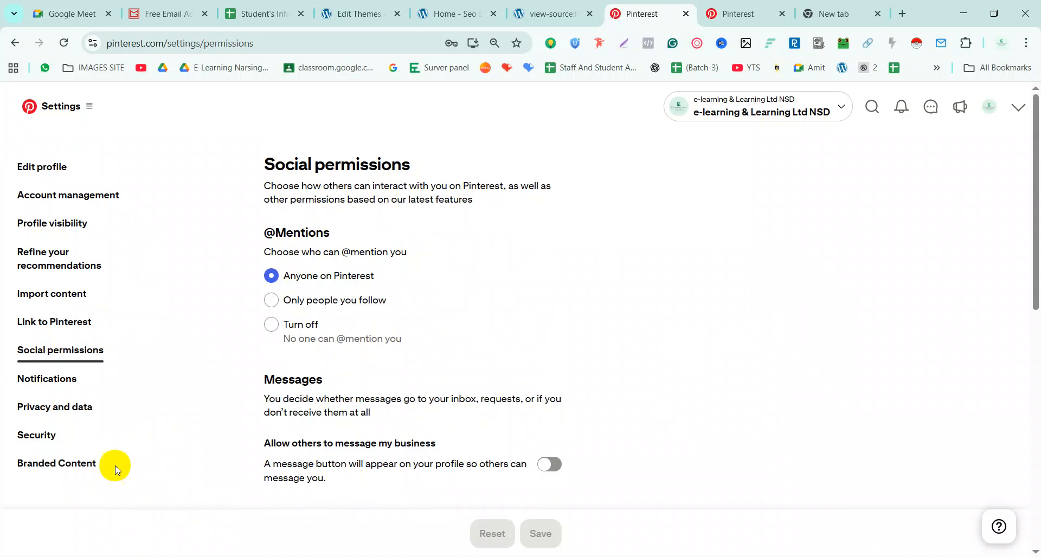
click(84, 321)
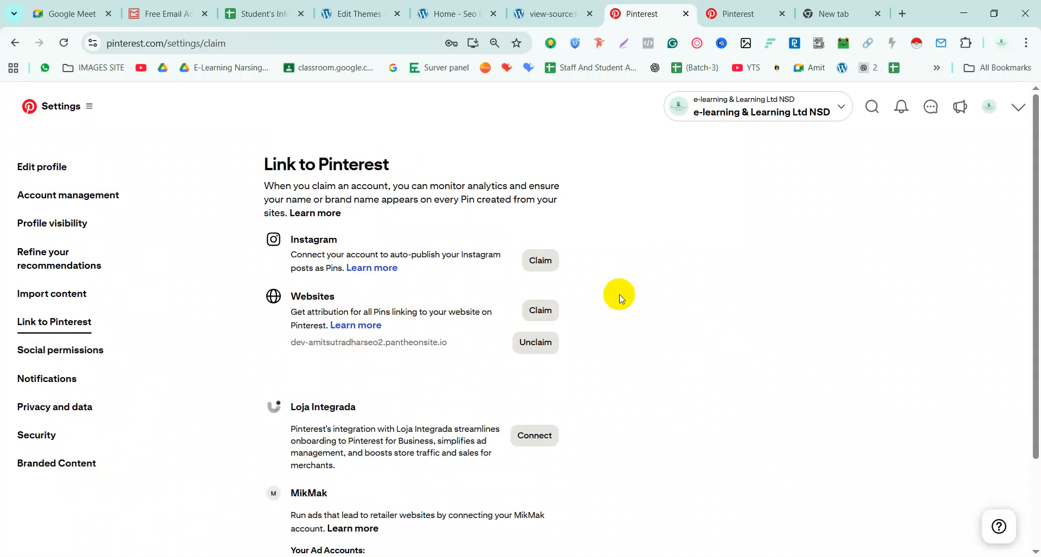
Choose Create Pin under Organic from Pinterest's main navigation menu
scroll(557, 338, down, 2)
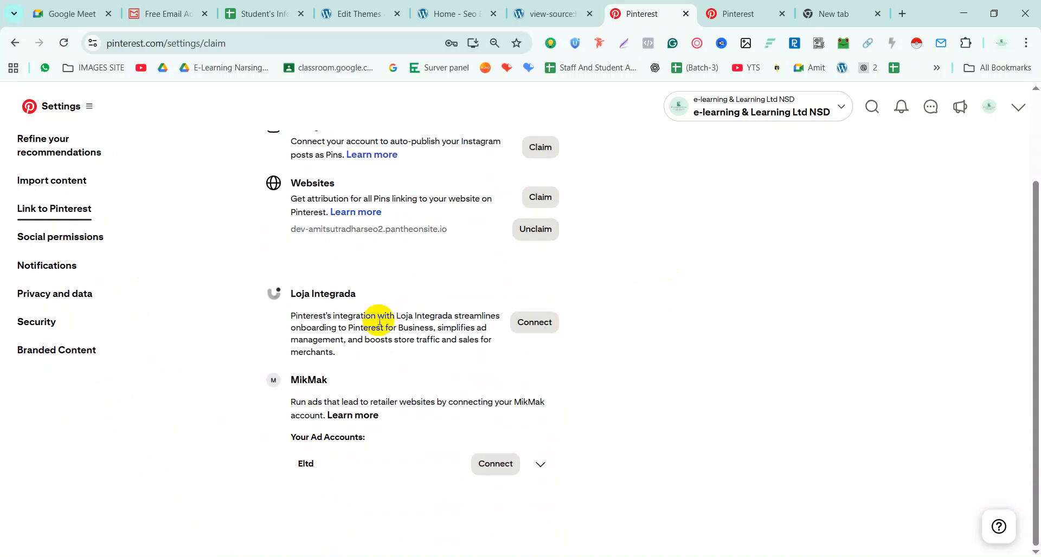
scroll(705, 304, up, 2)
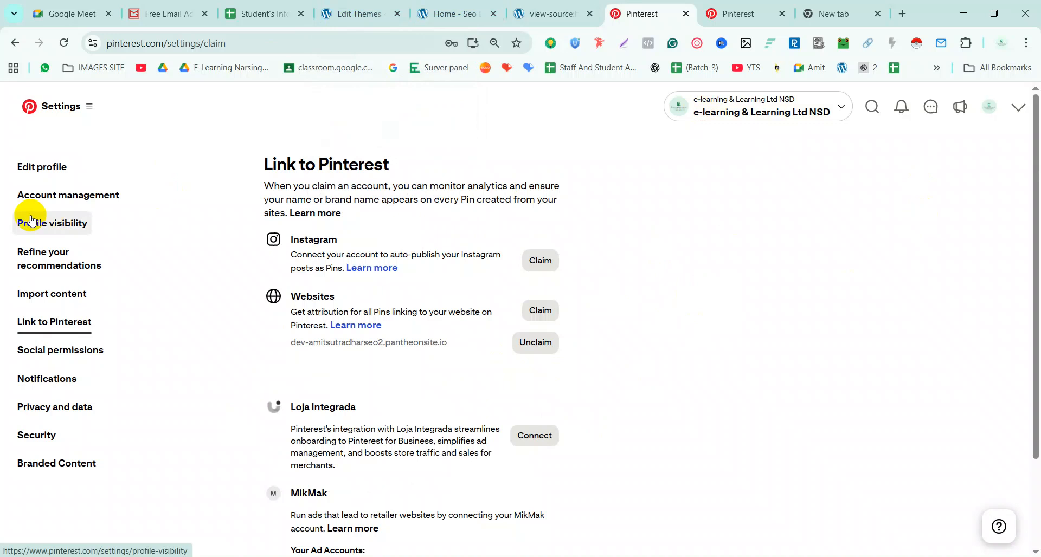
click(86, 112)
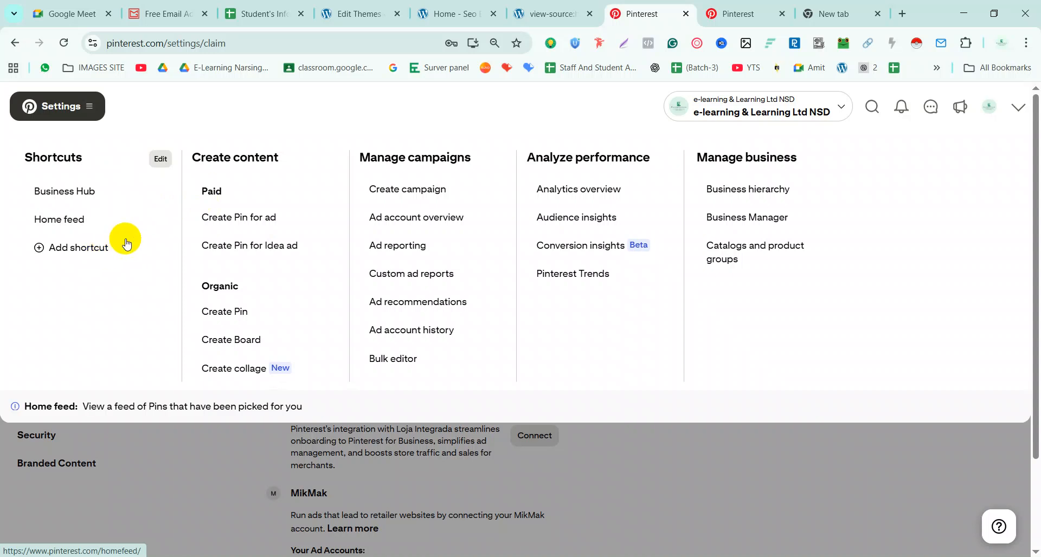
click(224, 311)
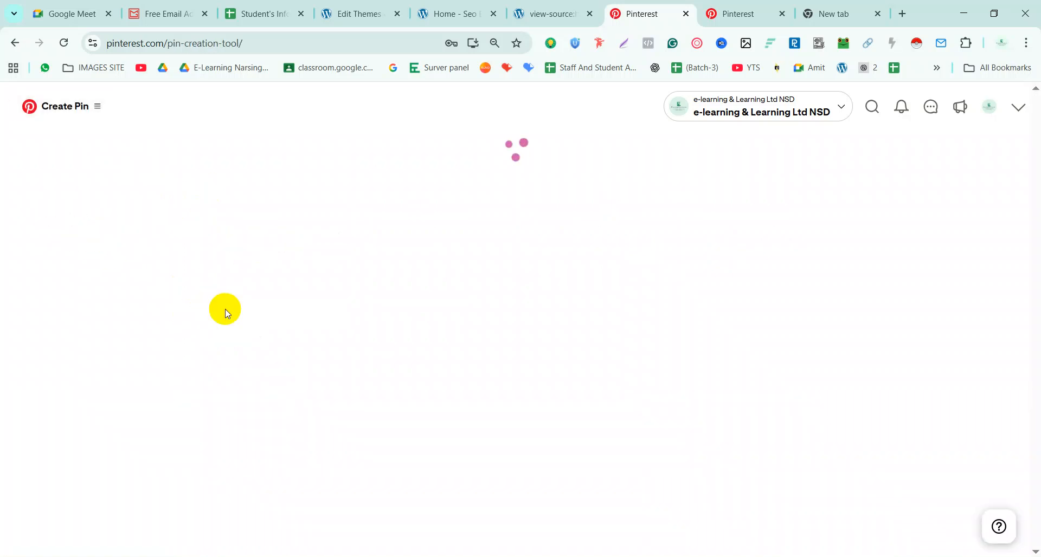
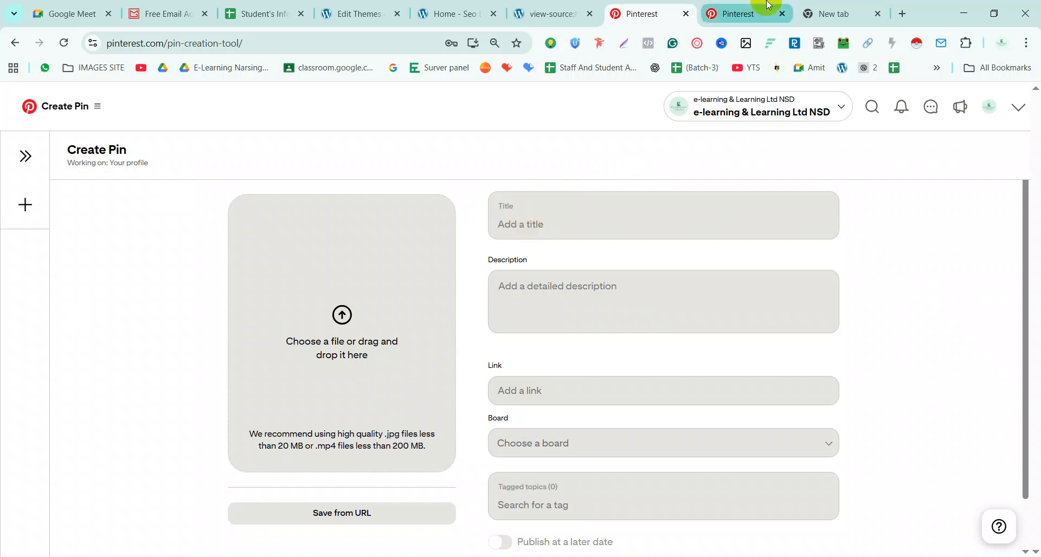
Open ChatGPT from the bookmarks bar in the empty new tab
click(855, 7)
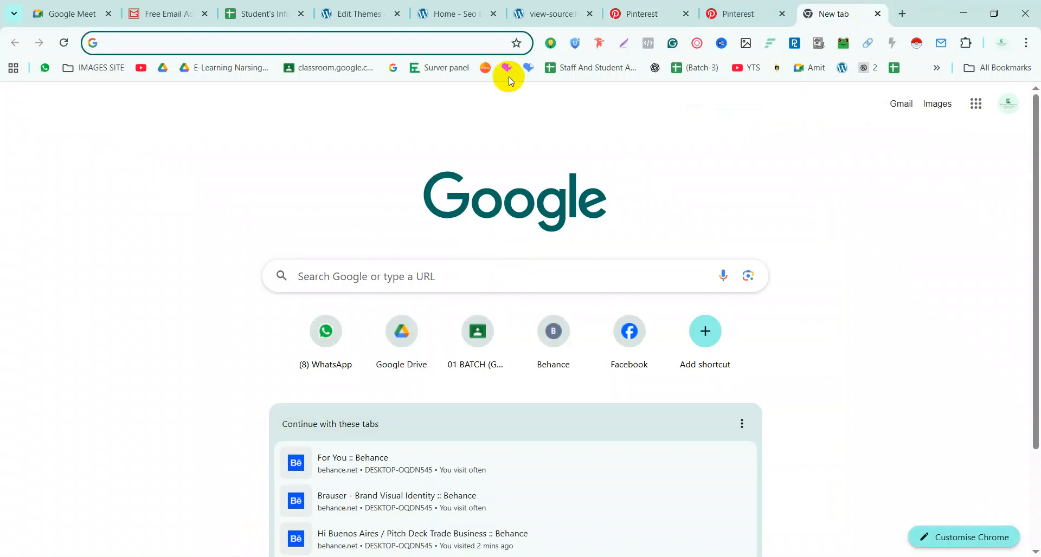
click(656, 68)
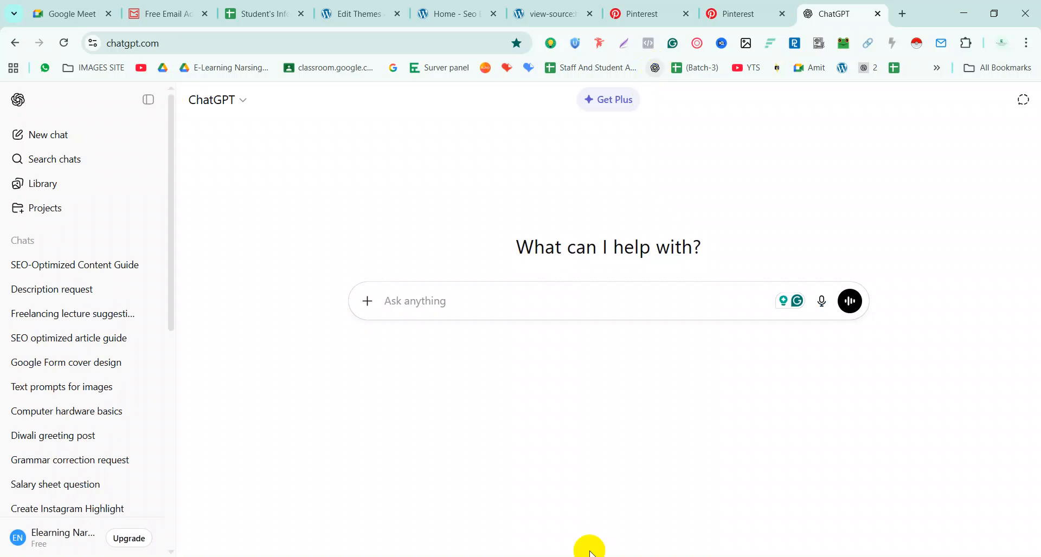
In the SEO-Optimized Content Guide chat, draft a request for a 15 SEO tips pin with hashtags, title and alt text
click(78, 275)
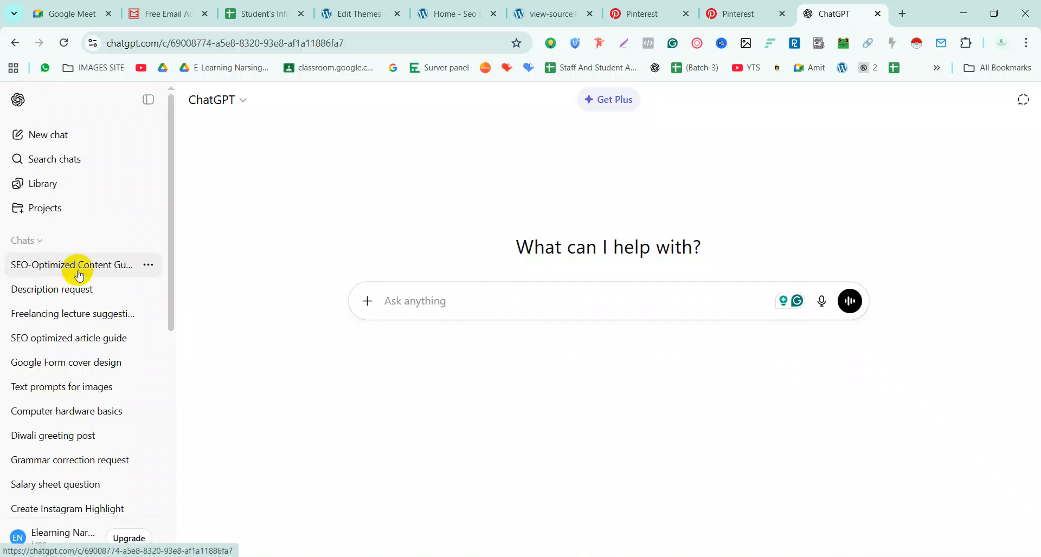
click(416, 518)
text(15 seo tips n)
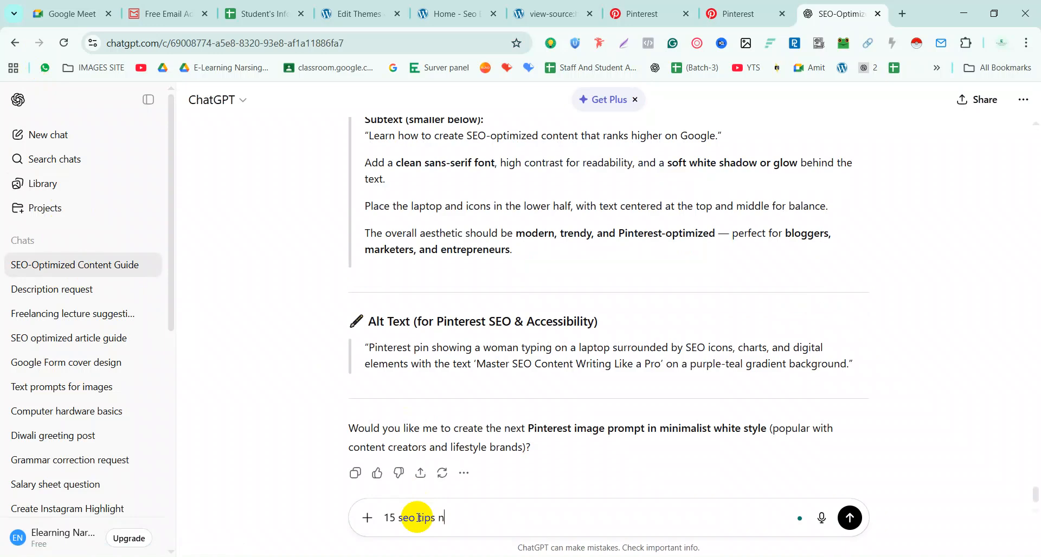
text(post for my new pin)
key(shift+Return)
text(give me)
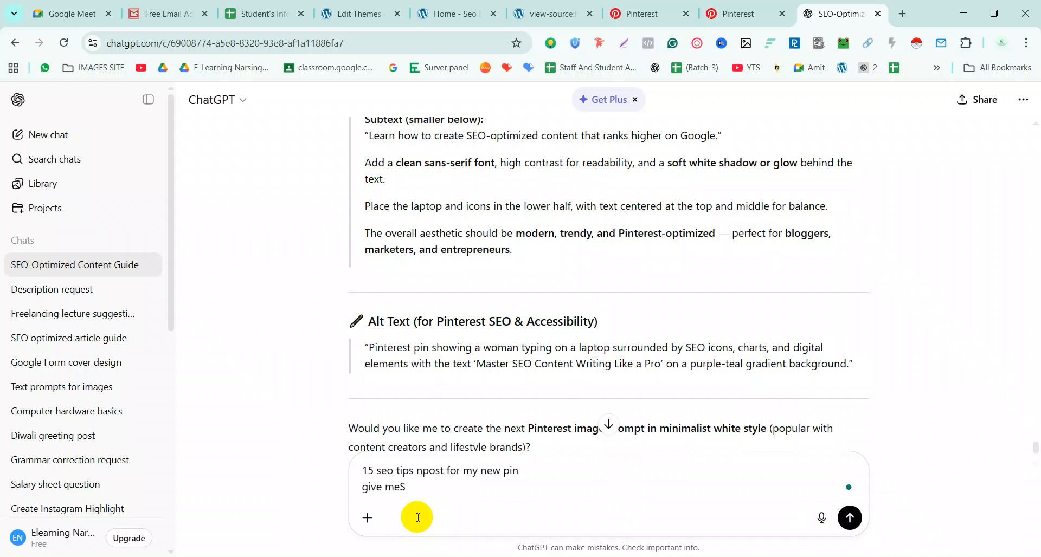
text( Seo friden)
text(fdly)
key(BackSpace)
key(BackSpace)
key(BackSpace)
key(BackSpace)
text(dly p)
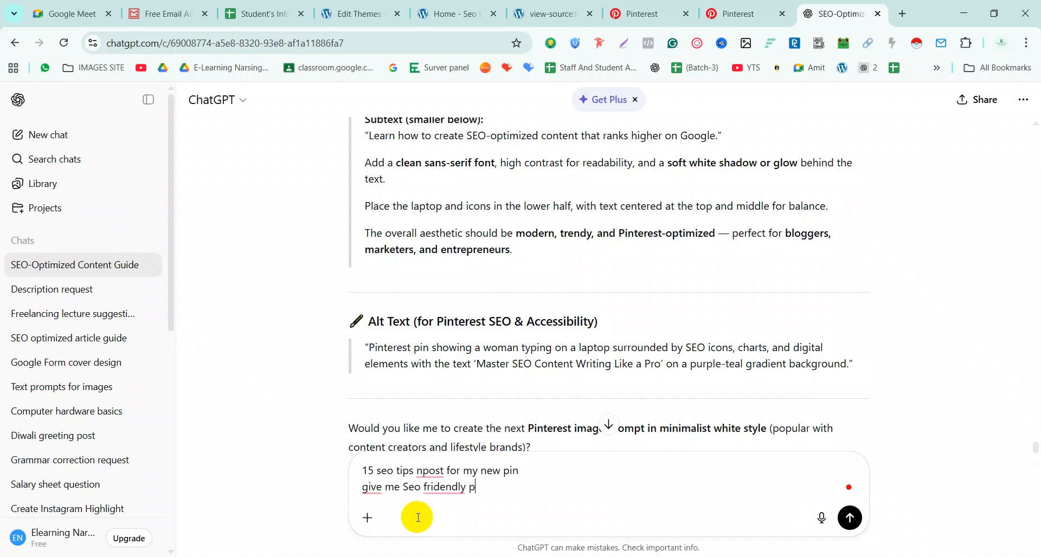
text(in a)
key(BackSpace)
key(BackSpace)
key(BackSpace)
text(with hash tags , taitle,)
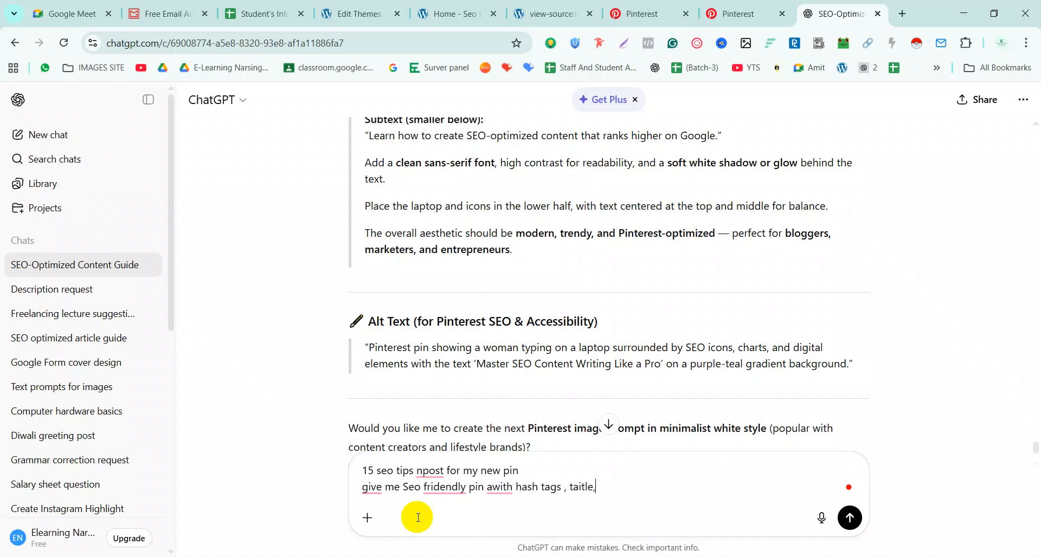
text( alt text)
key(Left)
key(Left)
key(Left)
key(Left)
key(Left)
key(Left)
key(Left)
key(Left)
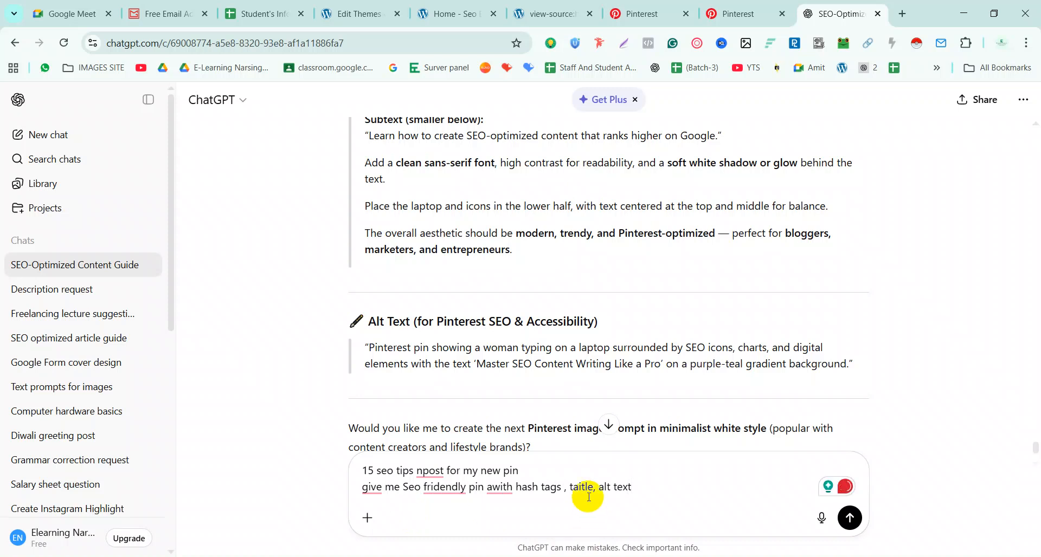
key(BackSpace)
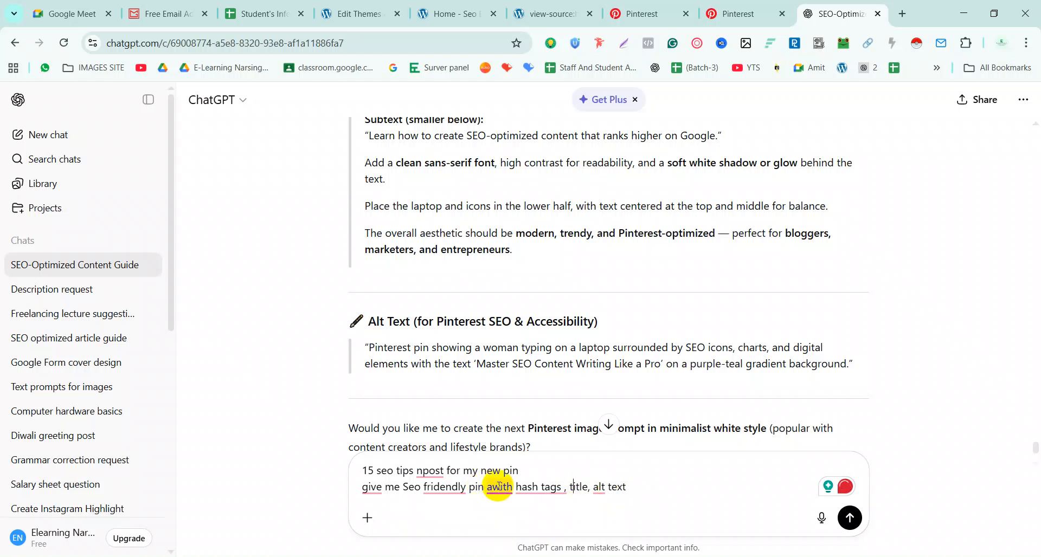
Fix the misspellings awith, hash tags, fridendly and npost using spelling suggestions
right_click(498, 486)
click(500, 390)
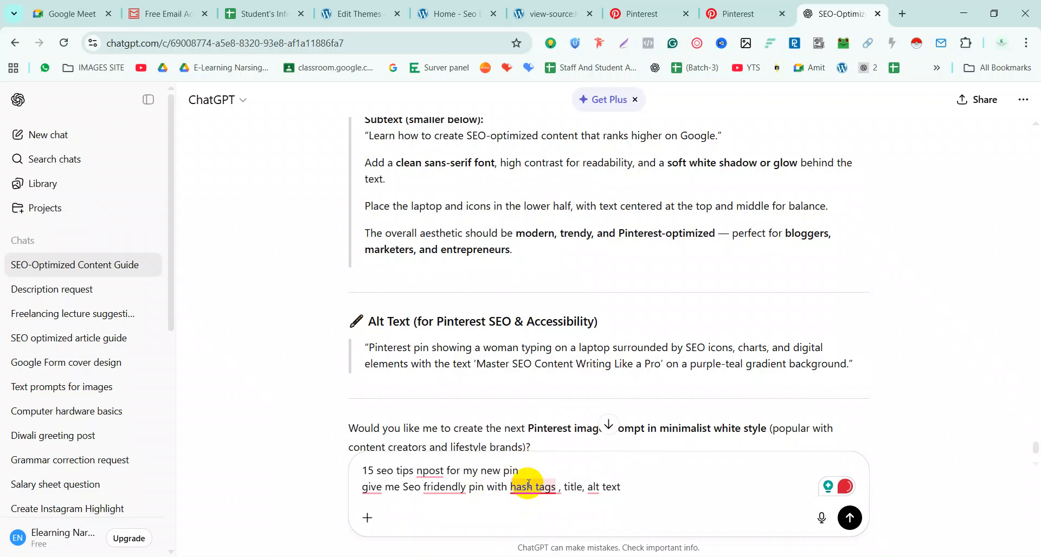
right_click(528, 485)
click(543, 435)
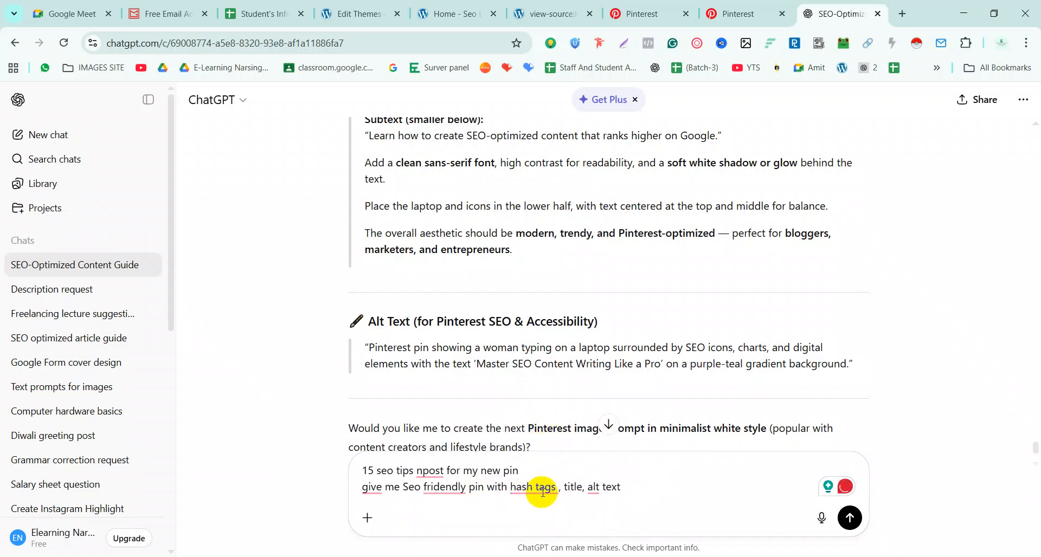
right_click(543, 491)
click(539, 415)
right_click(461, 487)
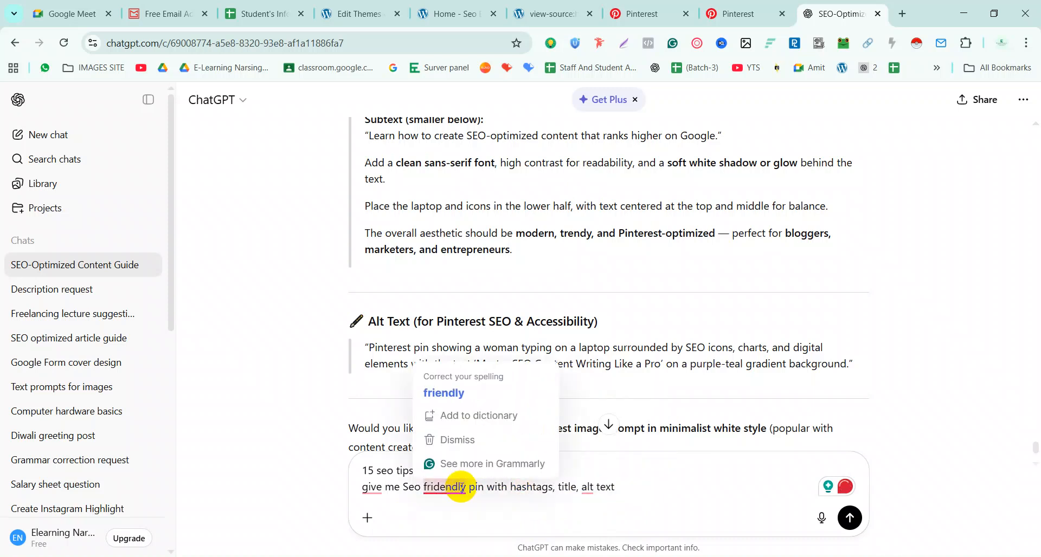
click(444, 393)
right_click(437, 470)
click(428, 377)
Capitalise 'Give', add 'and' before alt text, make it 'SEO-friendly', then send the prompt
right_click(372, 484)
click(371, 419)
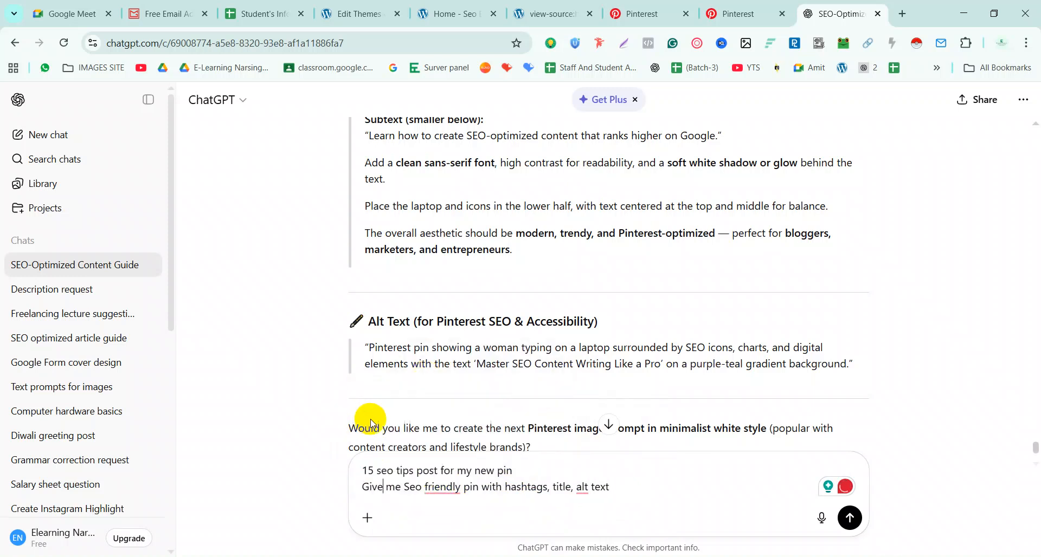
mouse_move(583, 487)
click(591, 419)
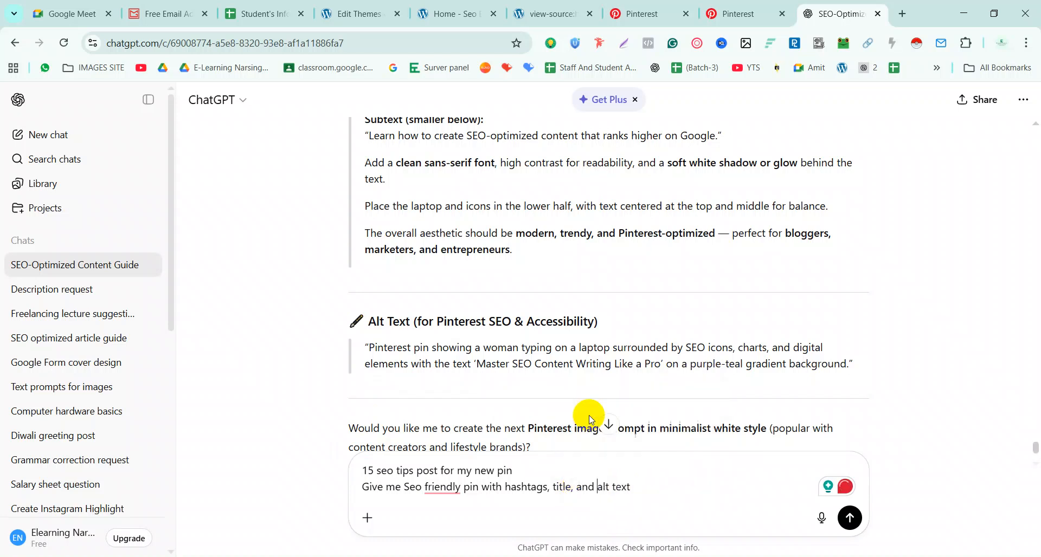
mouse_move(434, 484)
click(431, 419)
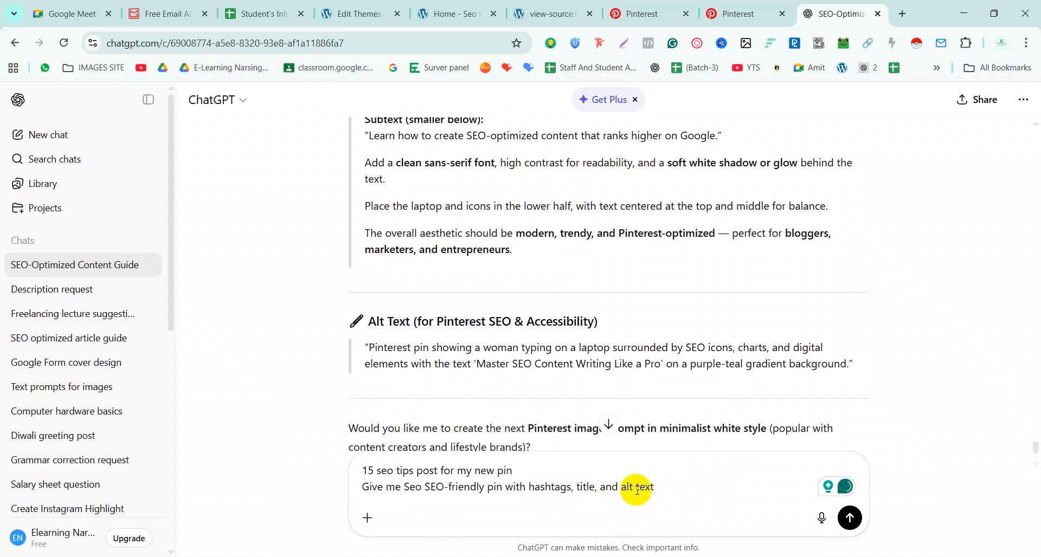
click(673, 487)
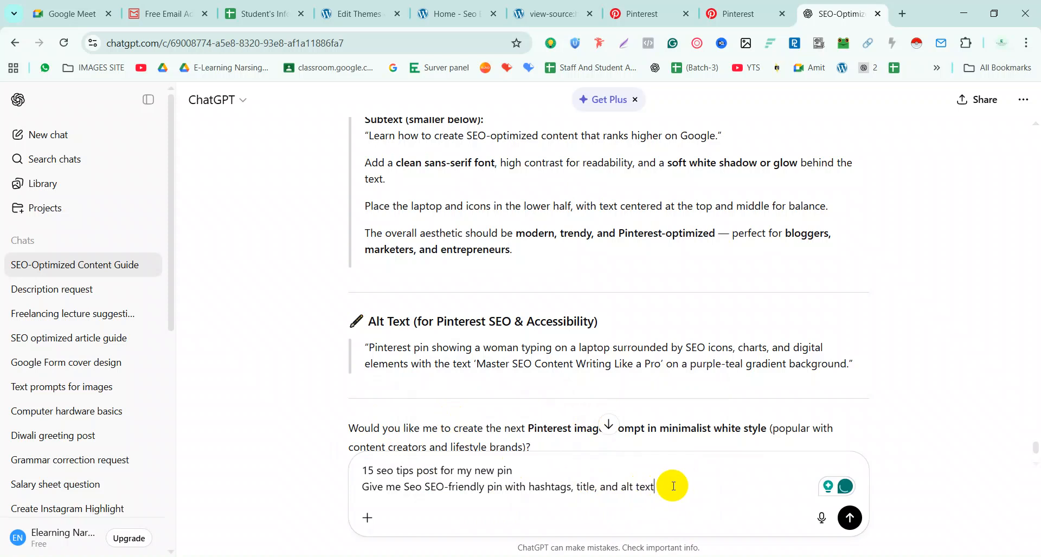
key(Return)
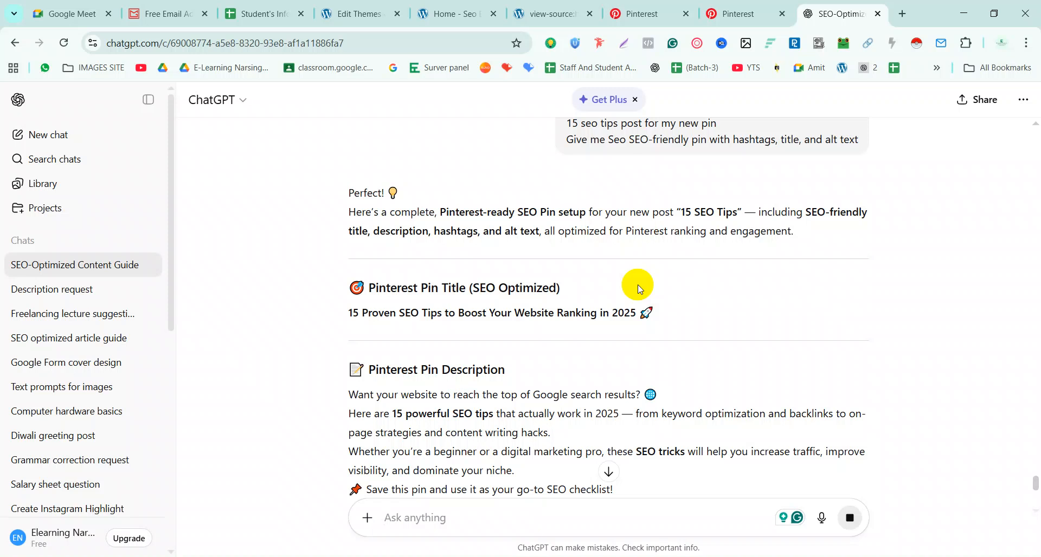
Review ChatGPT's pin reply and select its AI image prompt text
scroll(462, 348, down, 3)
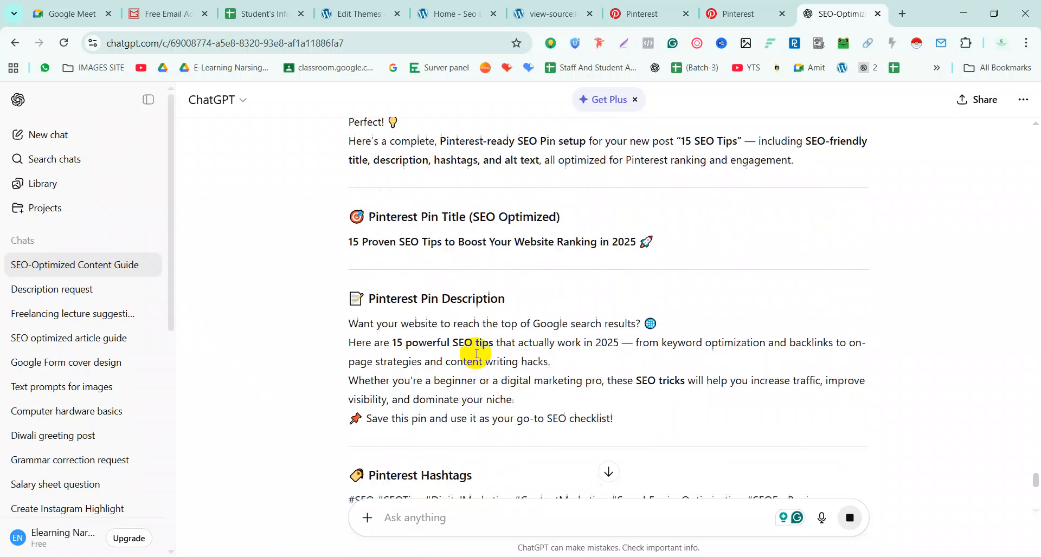
scroll(612, 353, down, 2)
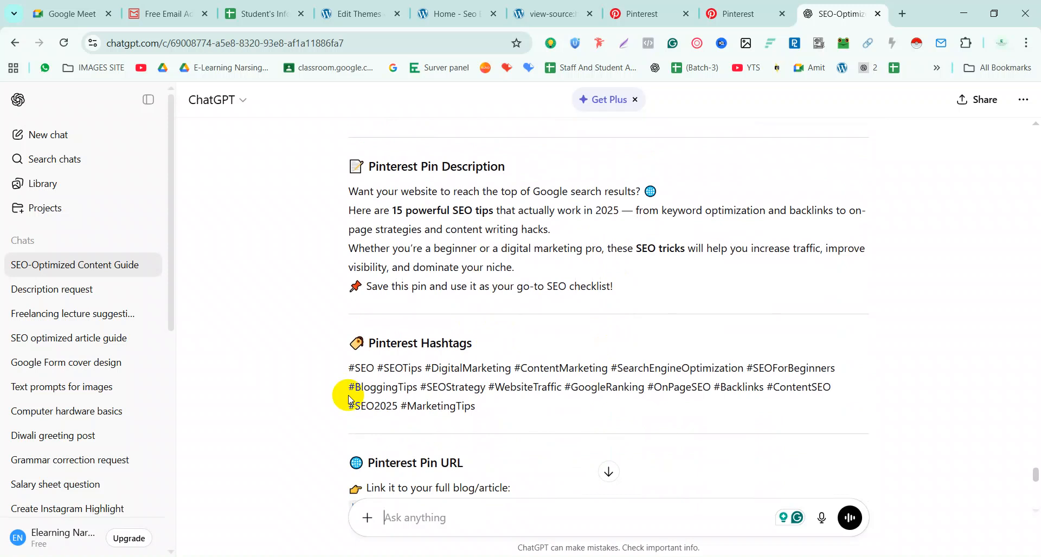
click(488, 556)
click(488, 556)
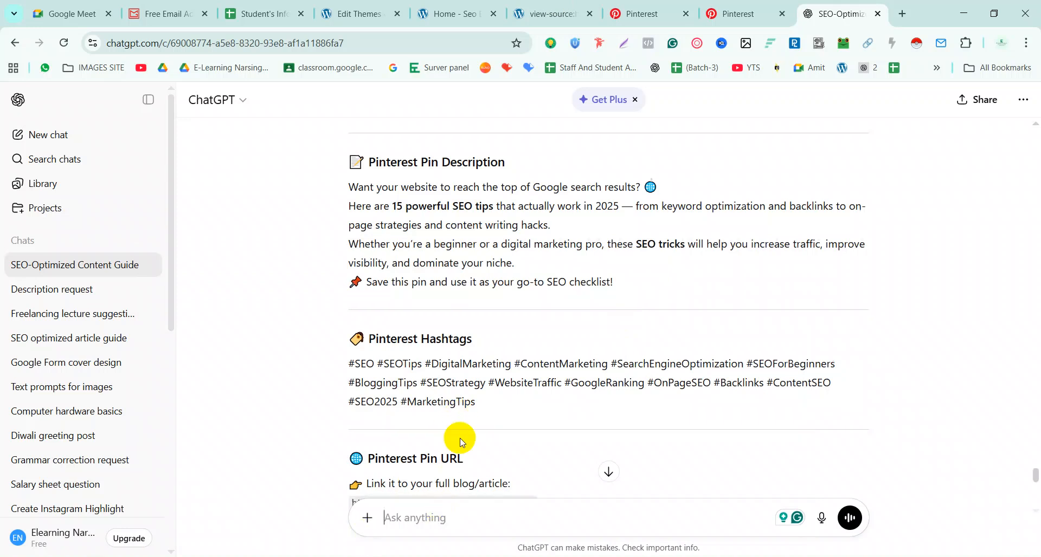
scroll(455, 437, down, 1)
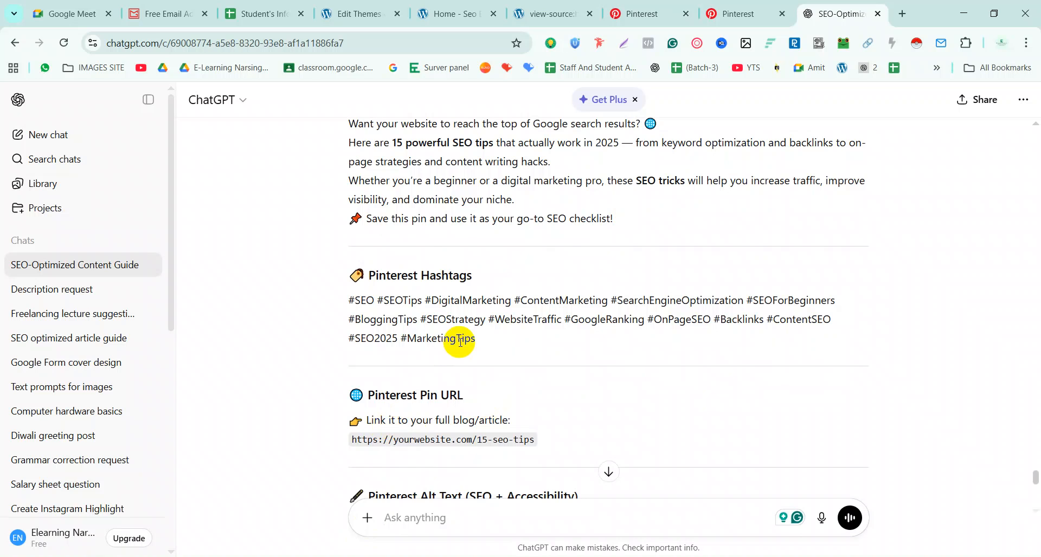
scroll(460, 342, down, 3)
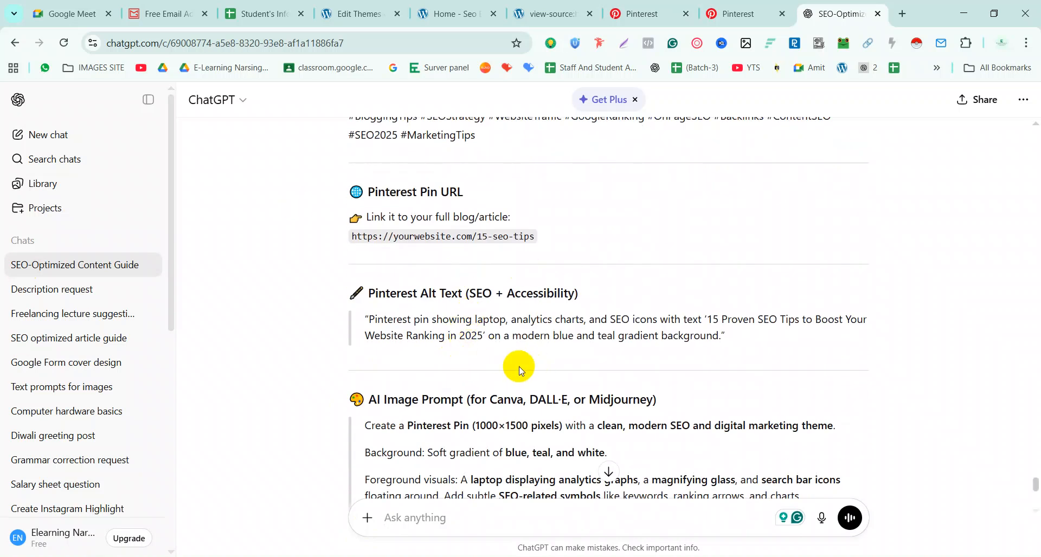
scroll(518, 367, down, 3)
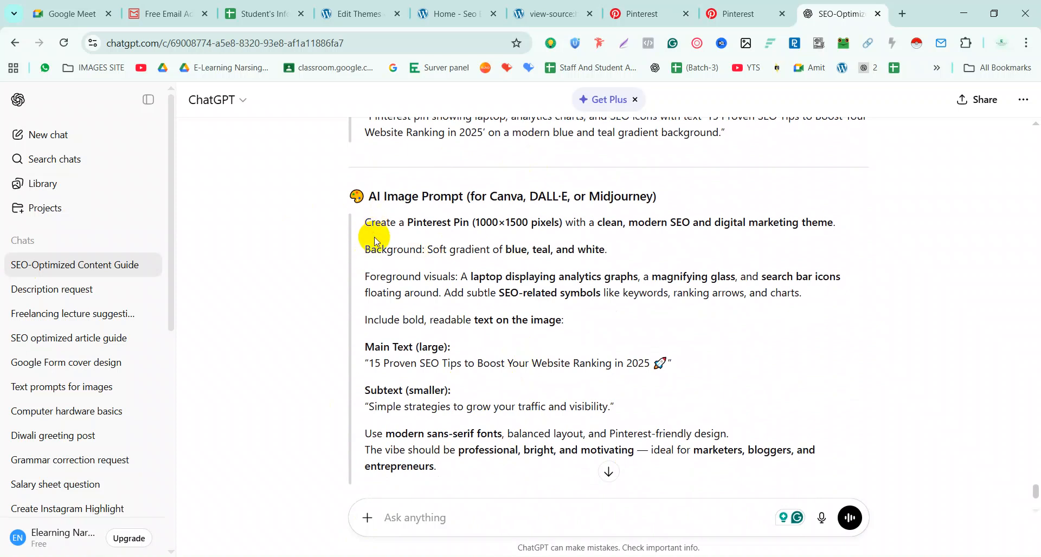
drag(372, 223, 848, 461)
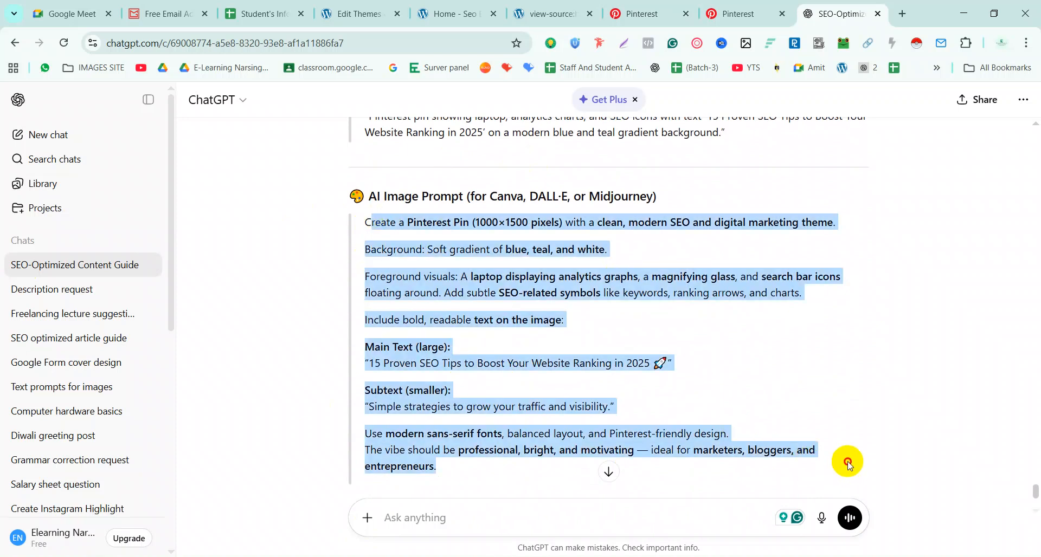
click(902, 13)
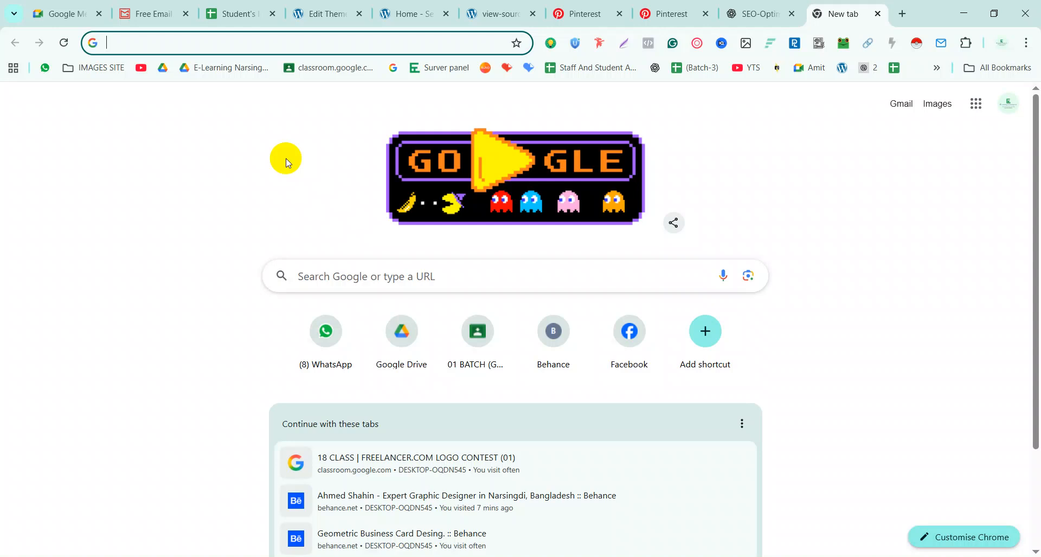
Return to the new tab's address bar, ready to enter the PicLumen address
click(216, 35)
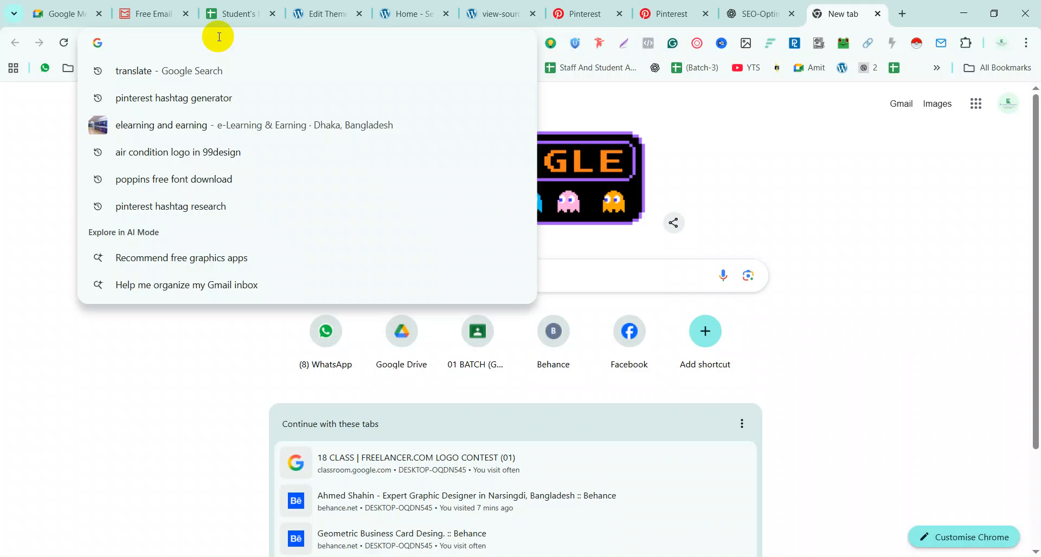
click(216, 362)
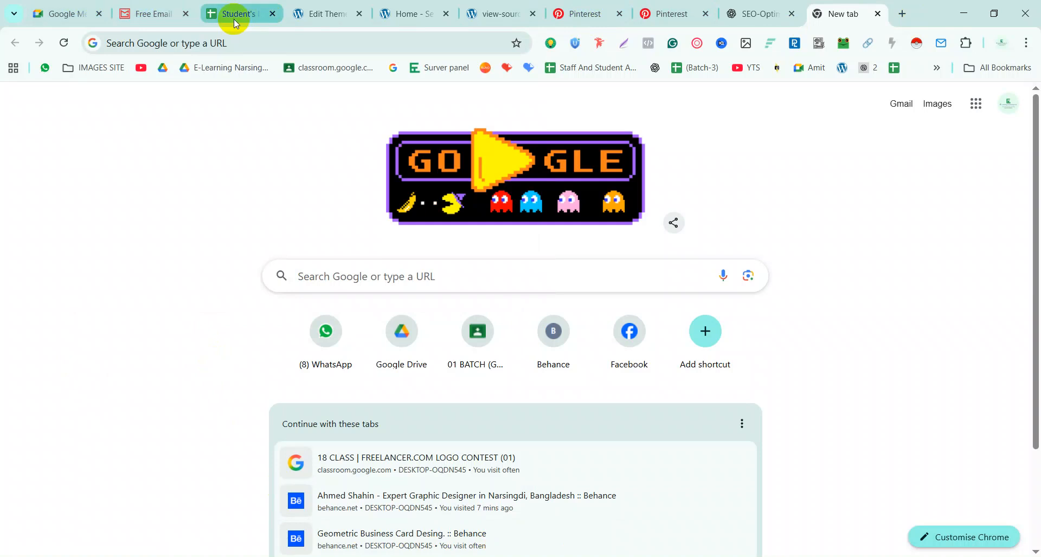
click(751, 16)
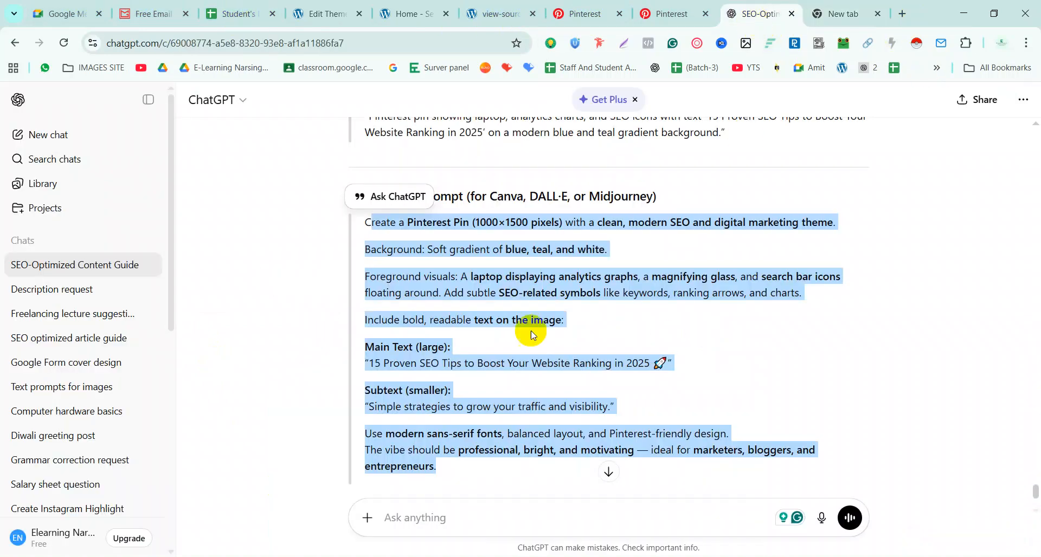
click(821, 14)
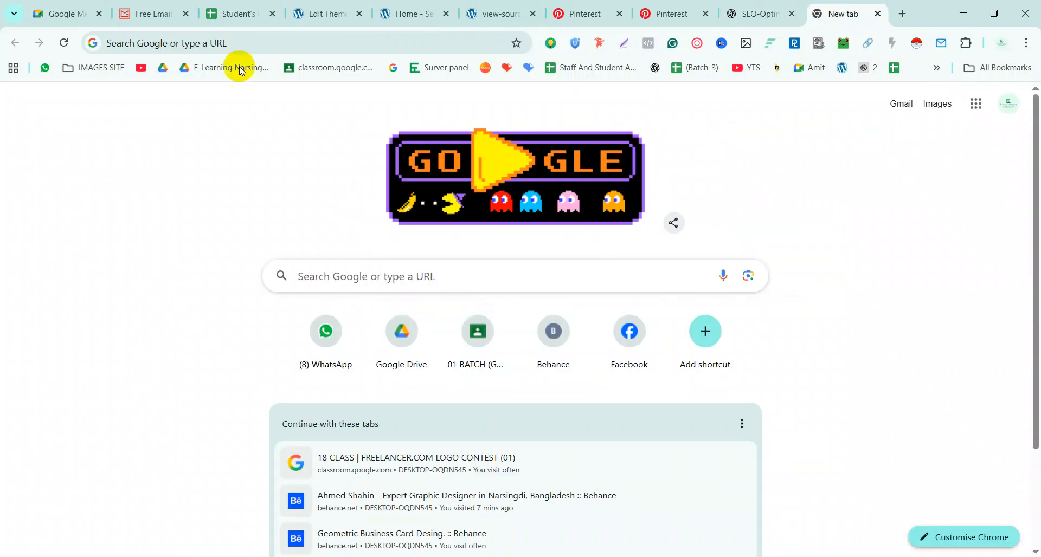
click(384, 44)
In PicLumen, set one image per batch, paste the SEO pin prompt and generate
text(pic)
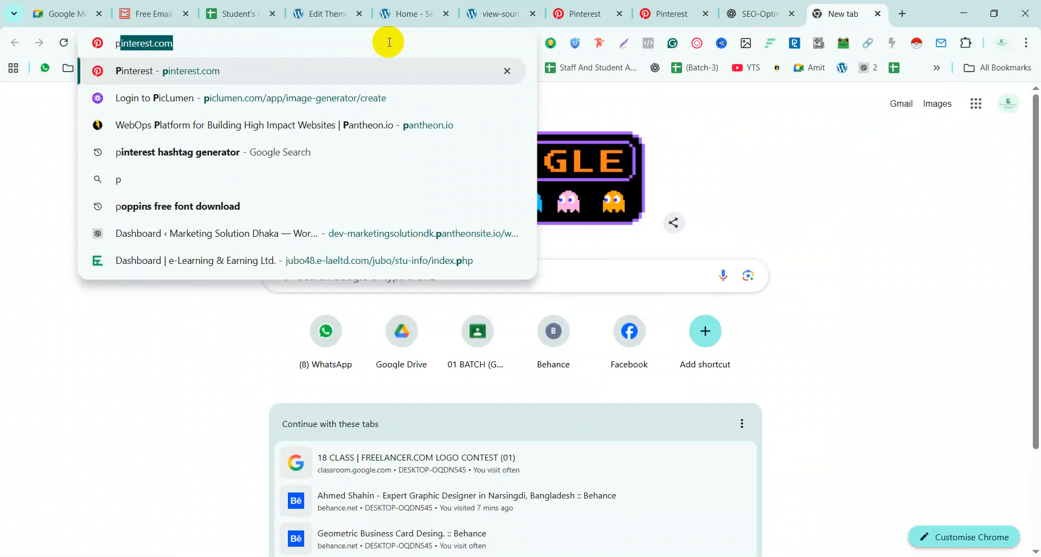
key(Return)
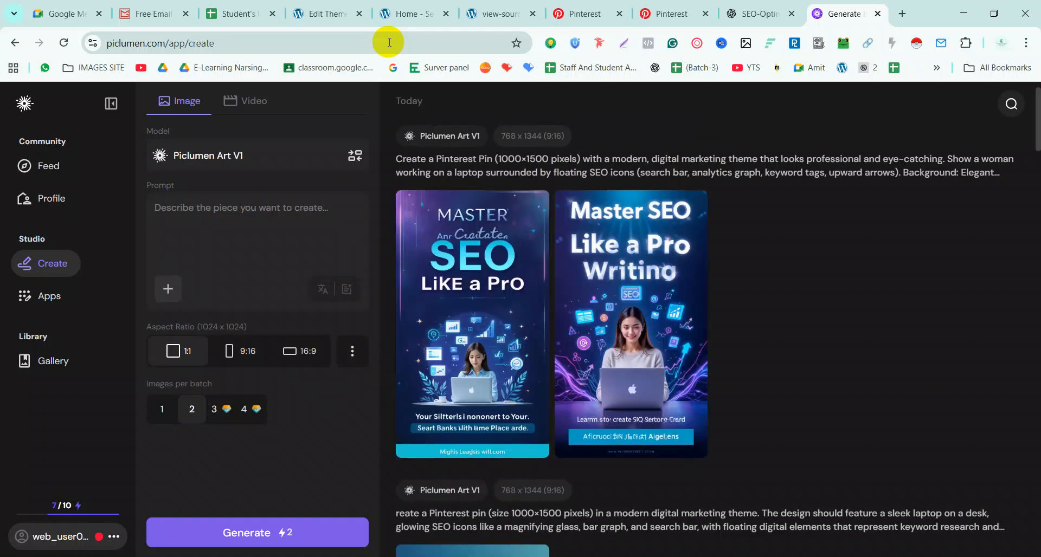
click(270, 287)
click(168, 417)
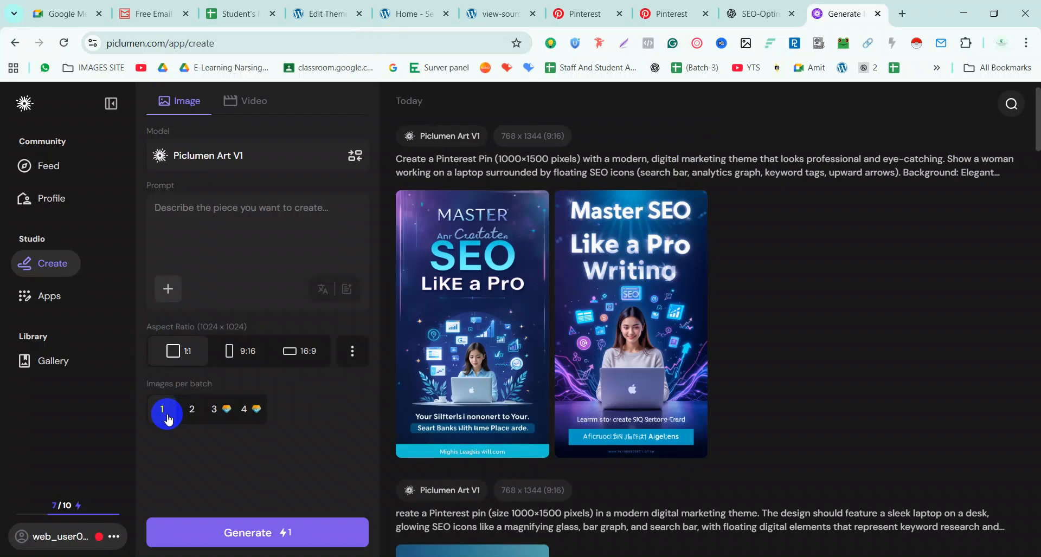
key(ctrl+v)
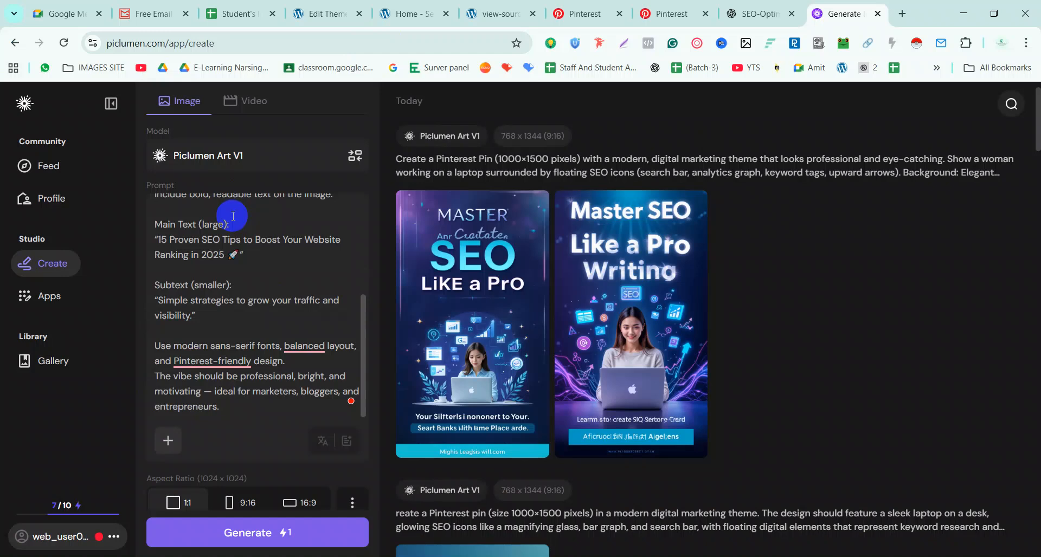
click(288, 526)
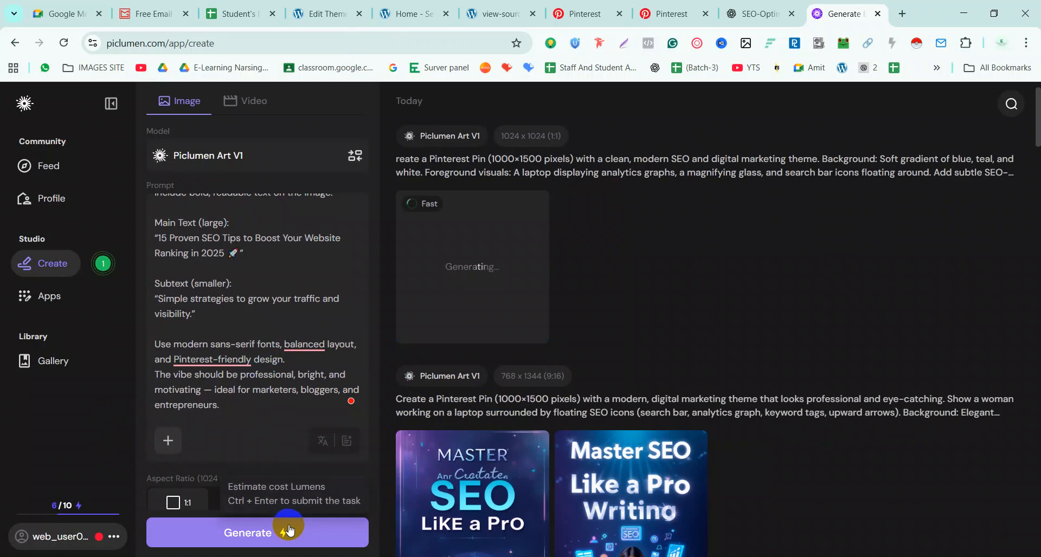
Regenerate the image in 9:16 aspect ratio and open the result
scroll(227, 369, down, 2)
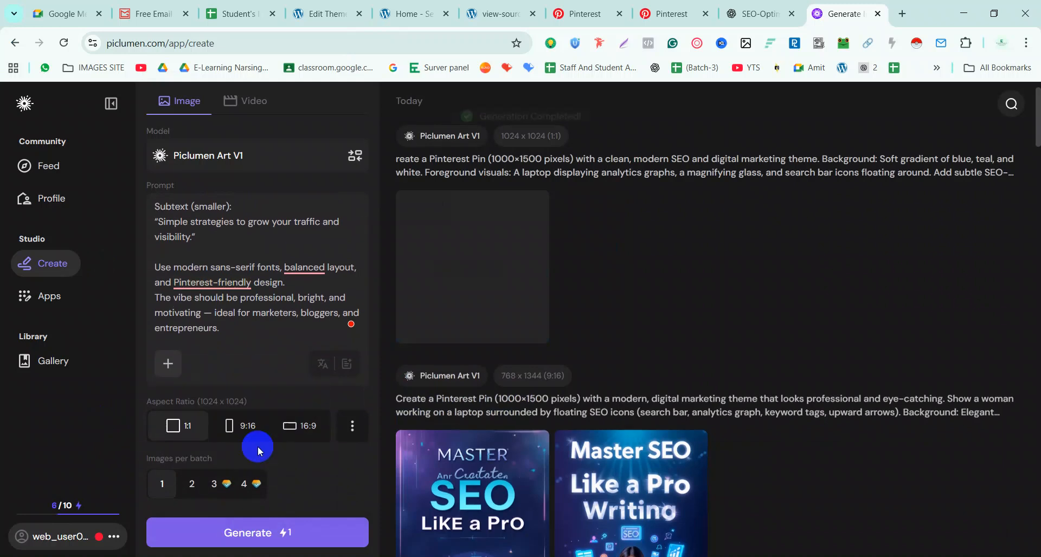
click(244, 431)
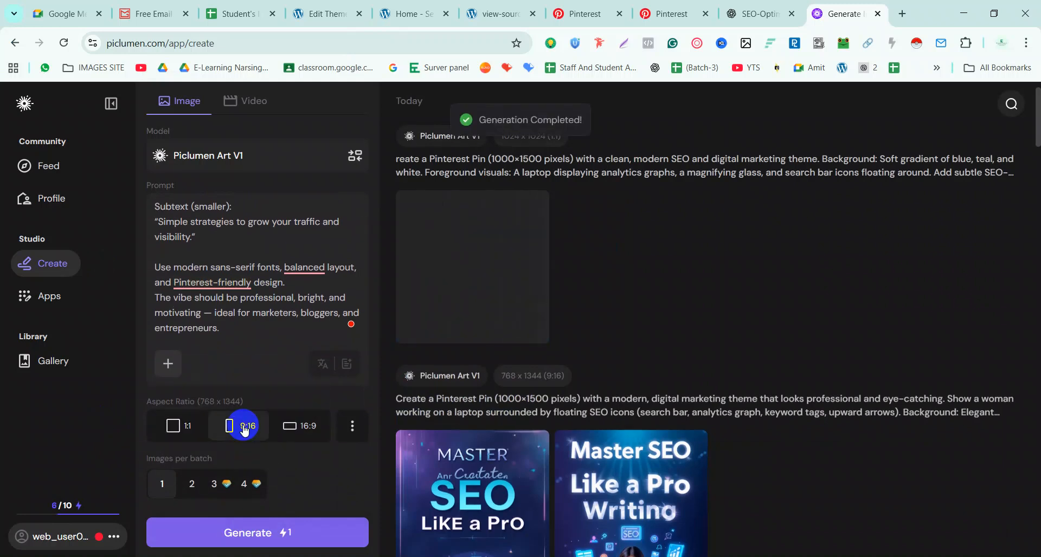
click(262, 535)
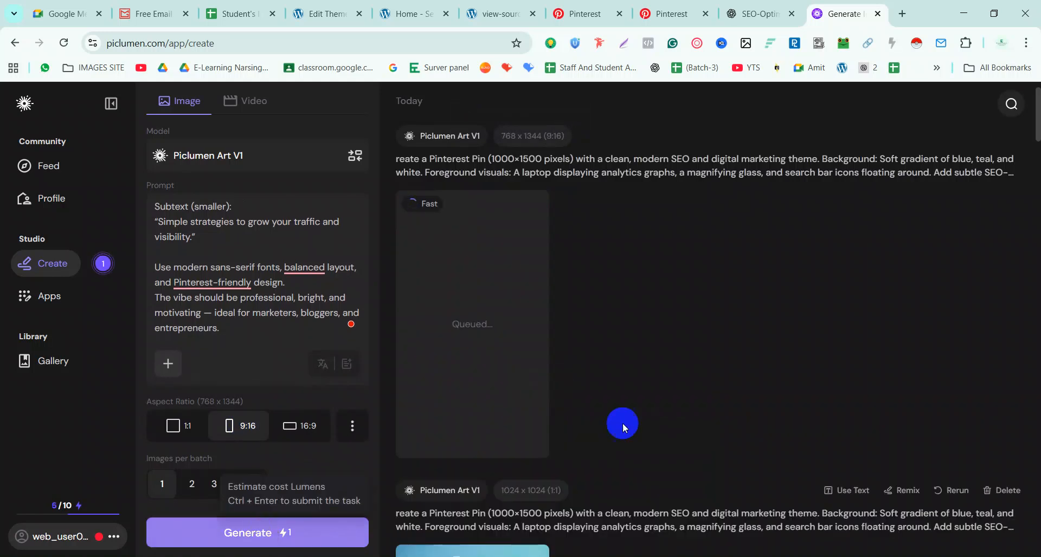
scroll(291, 271, up, 3)
scroll(292, 271, up, 3)
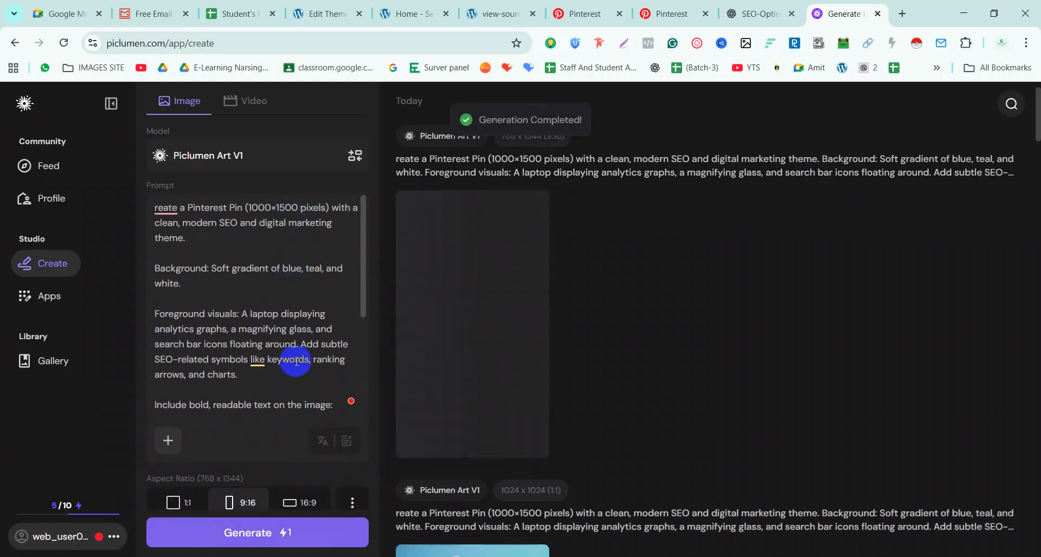
click(504, 404)
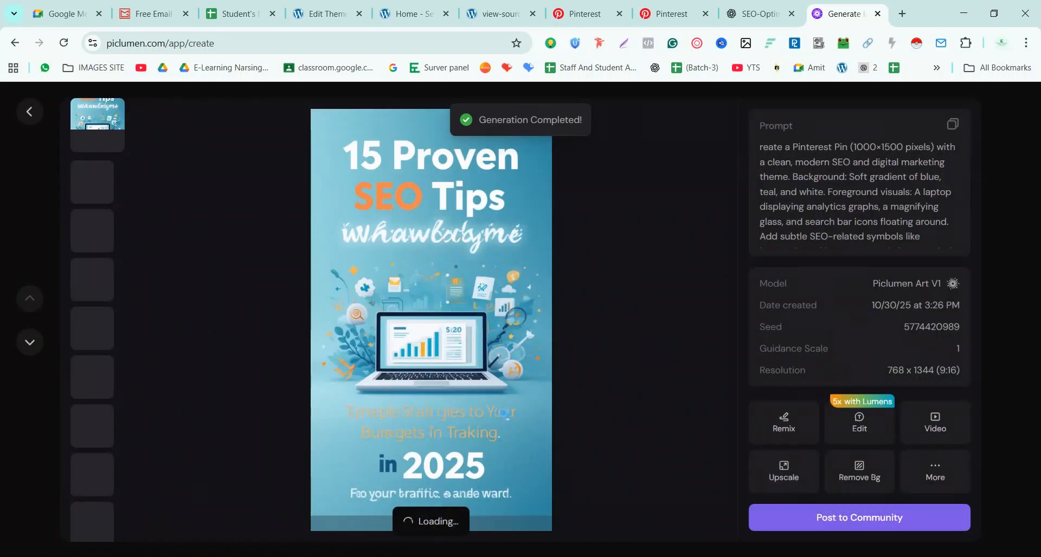
Save the generated image as JPG named '15 proven SEO tips' to Downloads
right_click(475, 269)
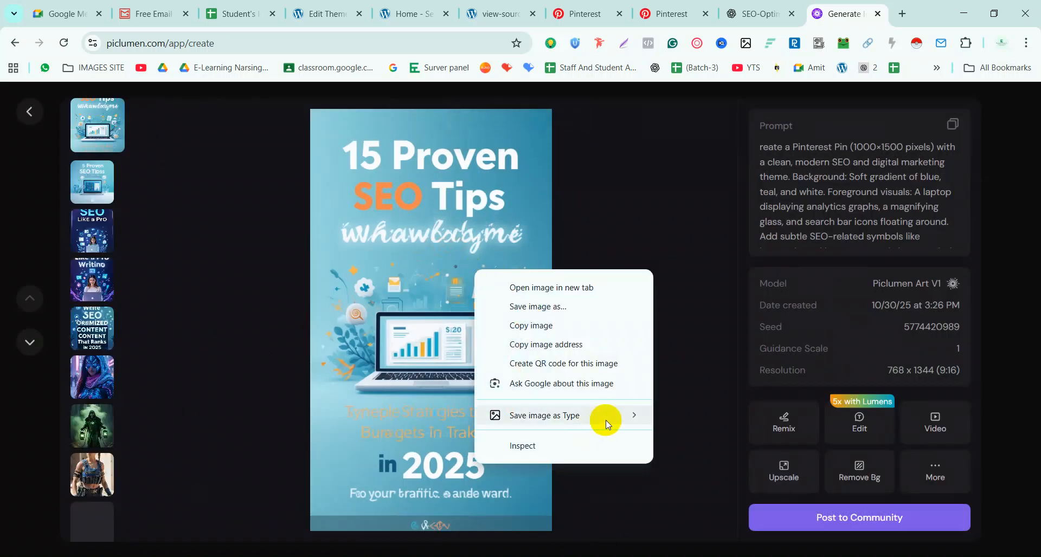
mouse_move(605, 421)
click(688, 415)
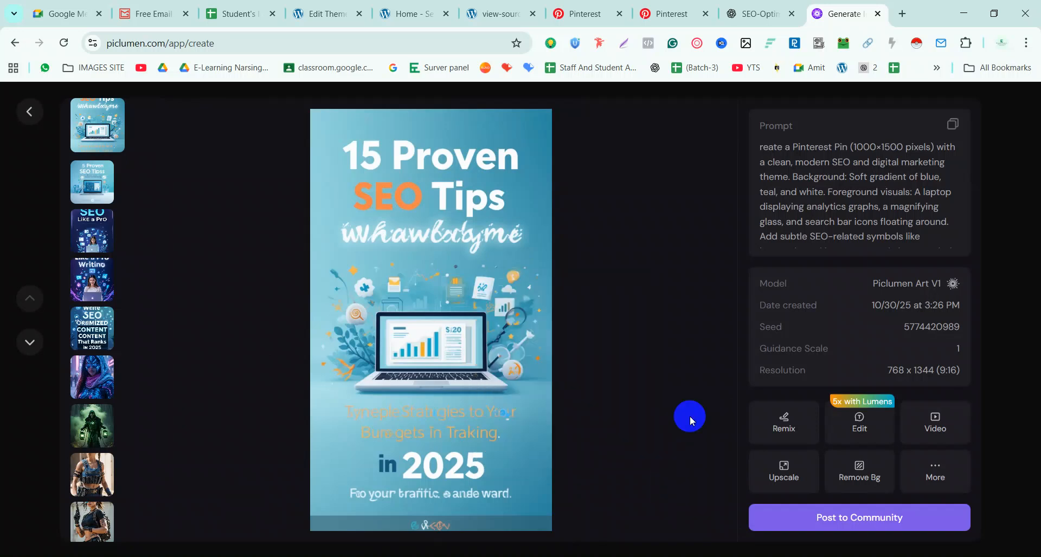
text(15)
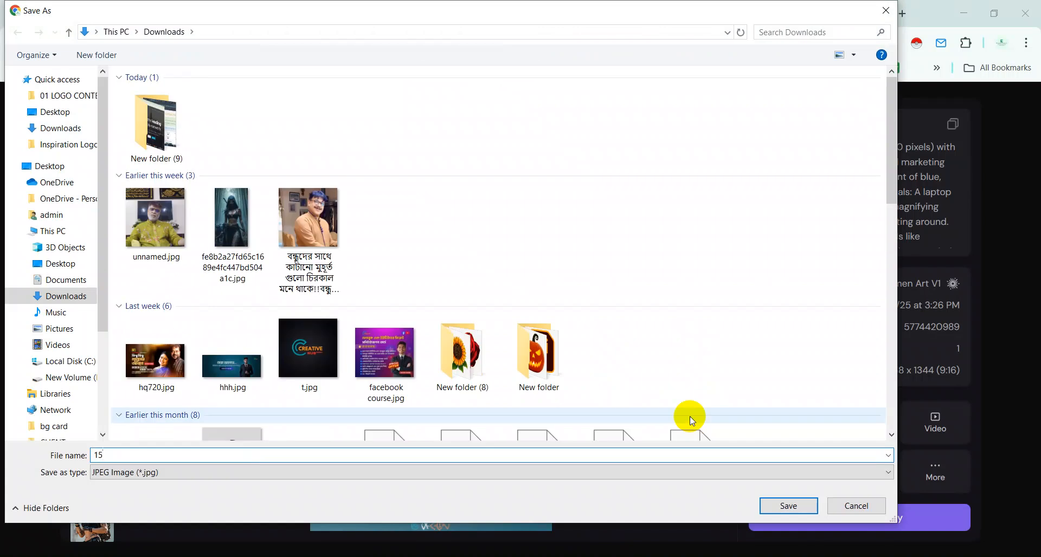
text( proven SEO tips)
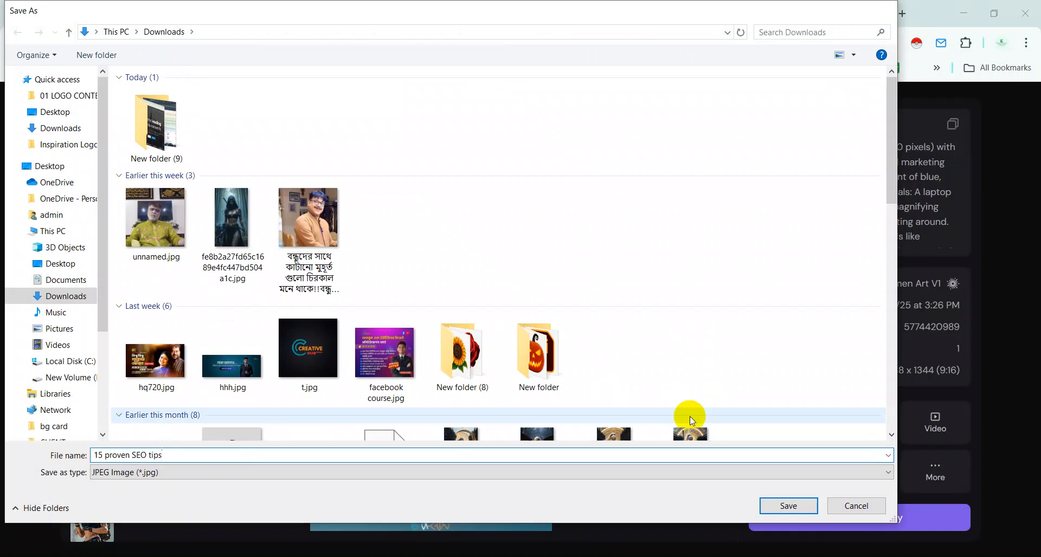
key(Return)
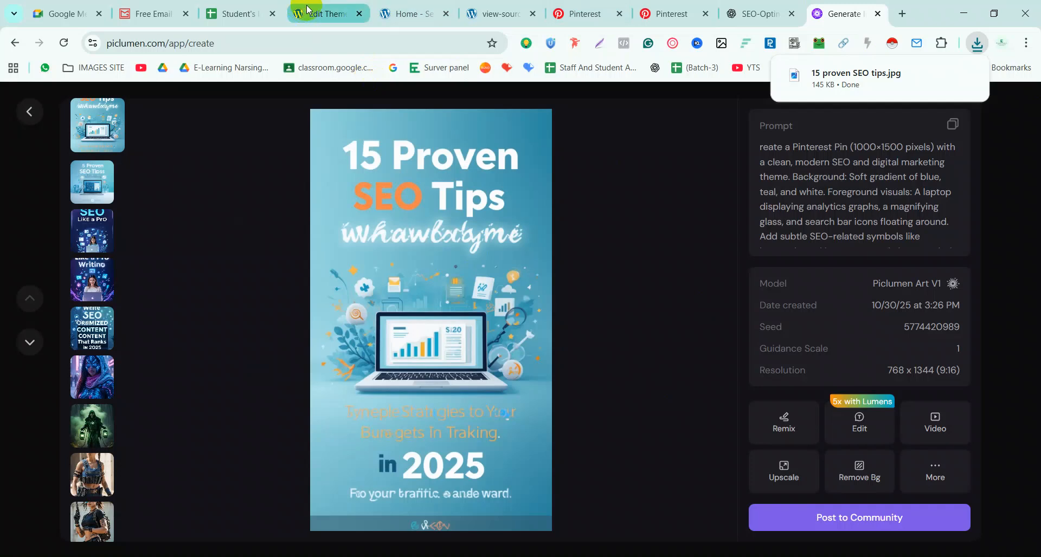
click(328, 13)
Upload '15 proven SEO tips.jpg' as the Pinterest pin image and confirm the editor with Done
click(590, 12)
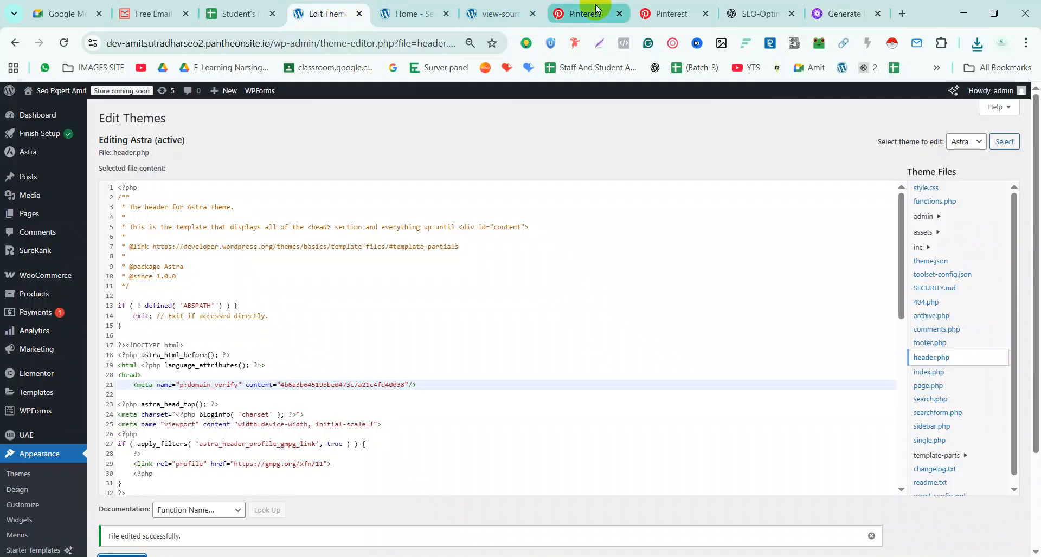
click(345, 313)
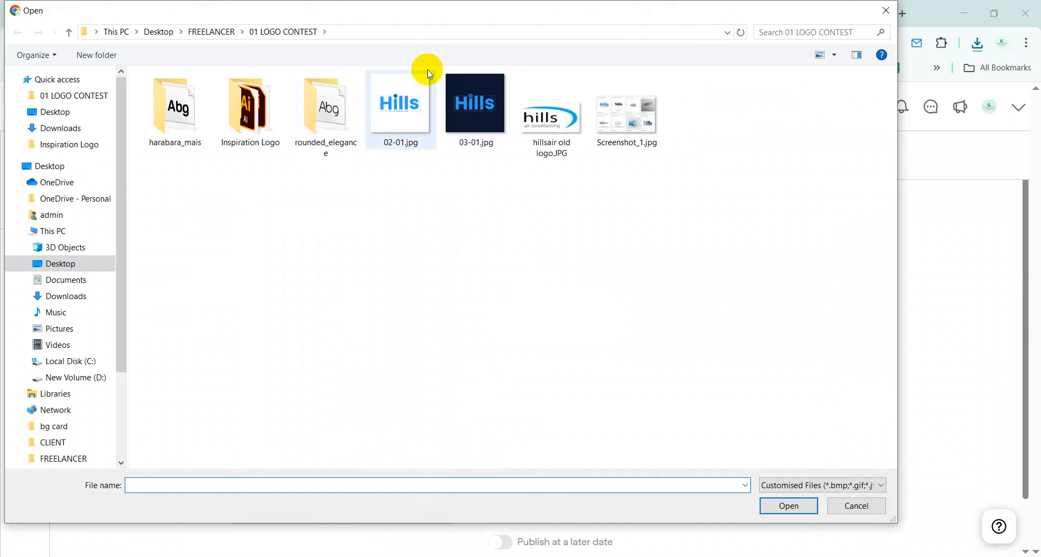
click(99, 79)
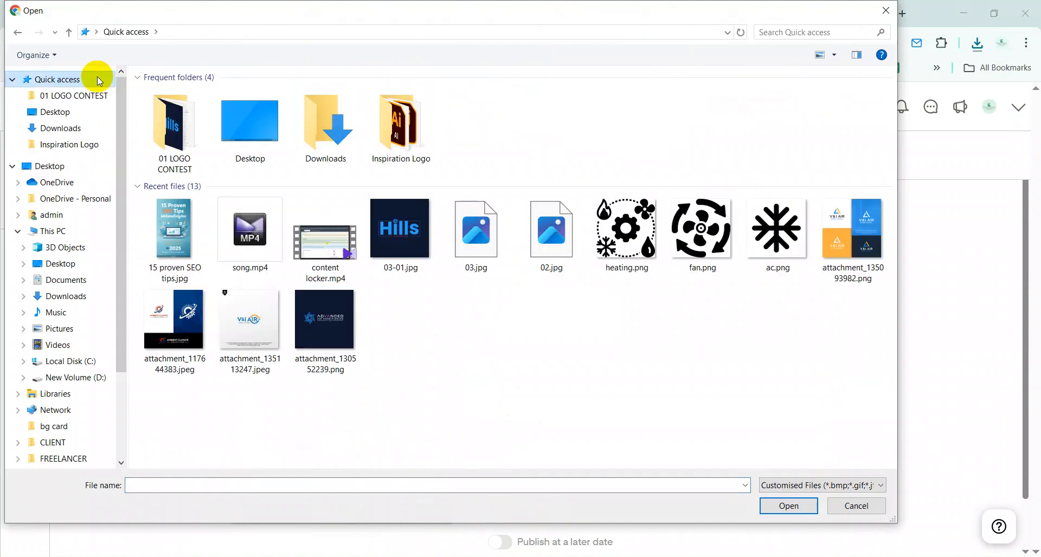
double_click(190, 256)
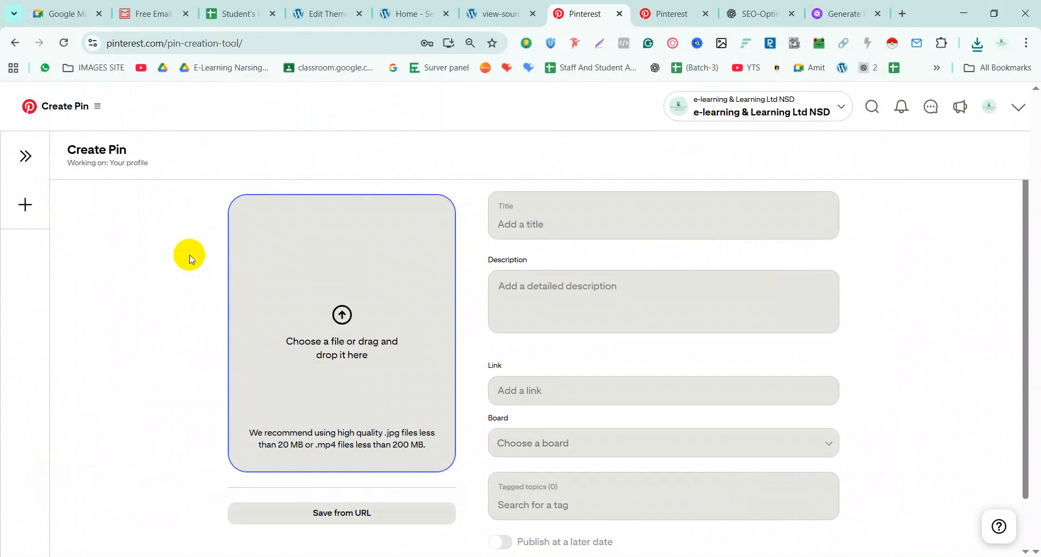
scroll(430, 282, down, 1)
scroll(429, 282, up, 1)
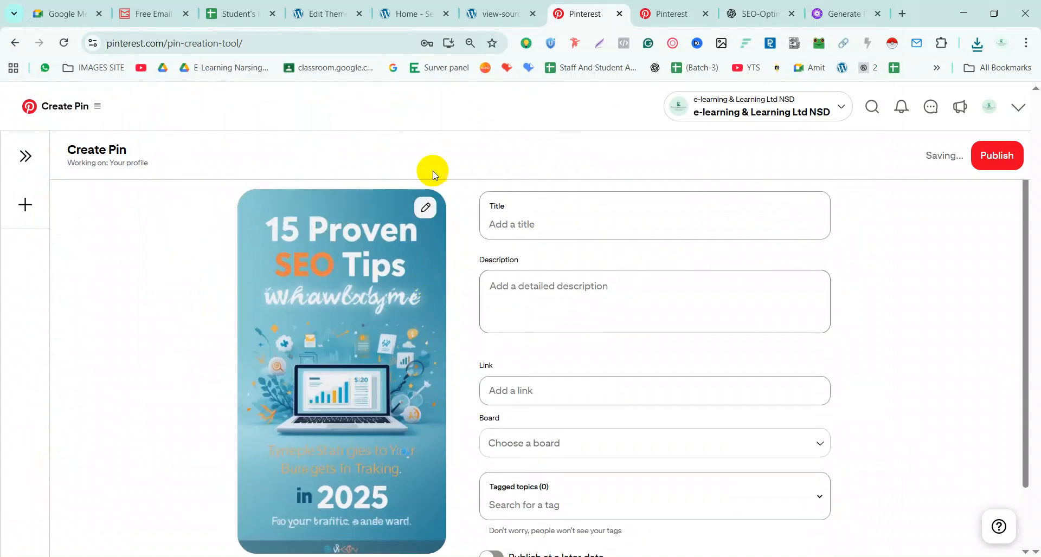
click(427, 143)
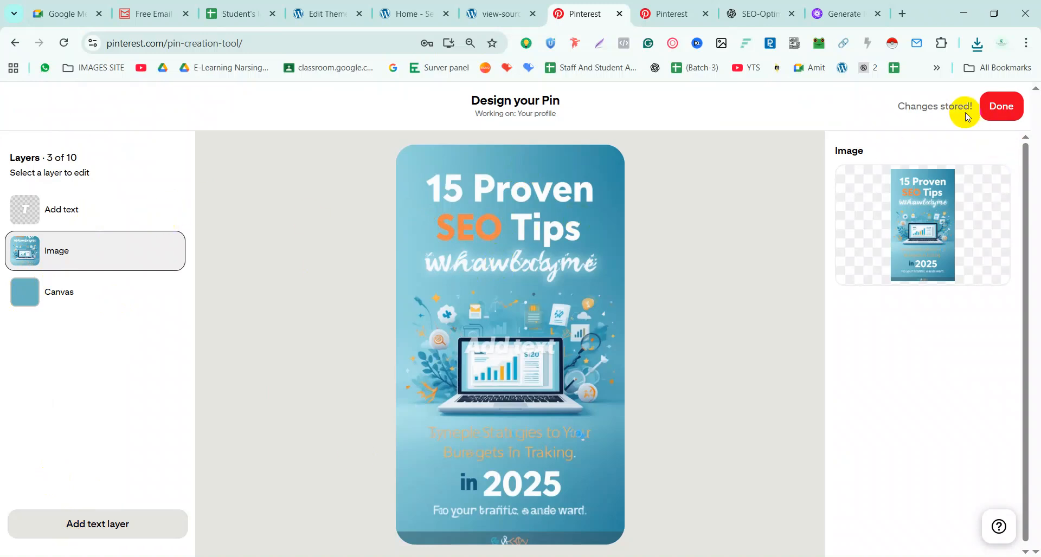
click(1000, 106)
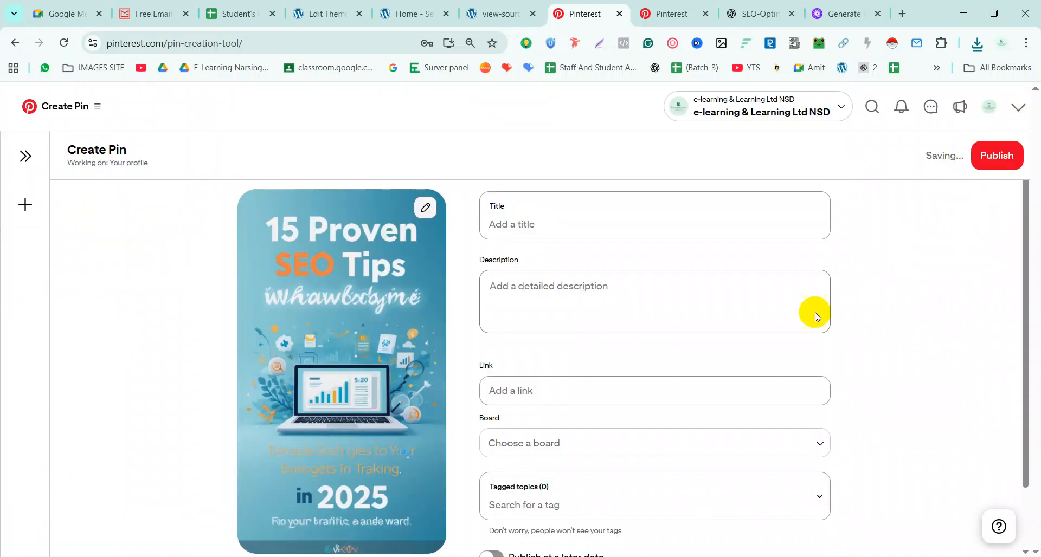
click(518, 224)
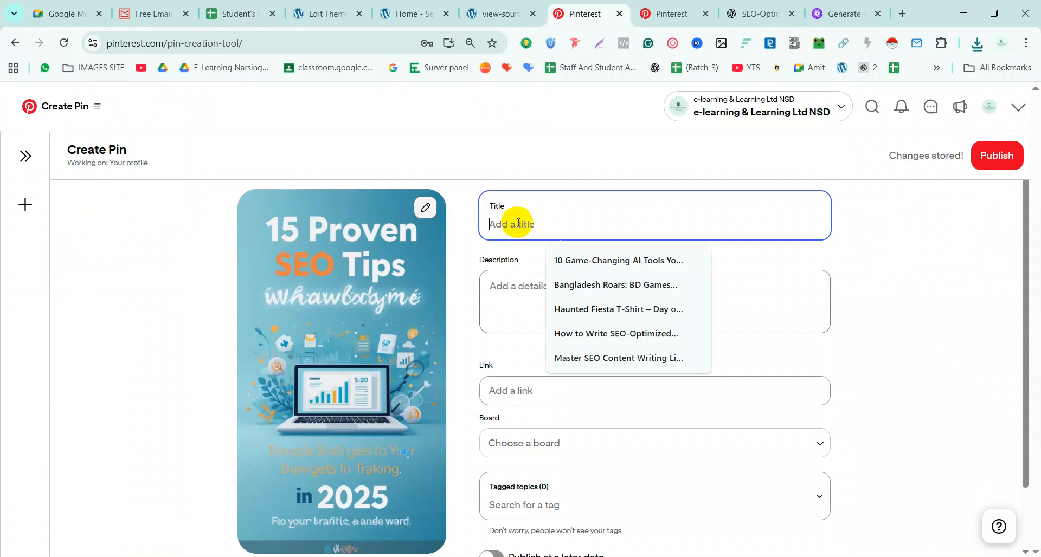
Copy ChatGPT's suggested '15 Proven SEO Tips' title into the pin's Title field
click(750, 15)
scroll(508, 250, up, 15)
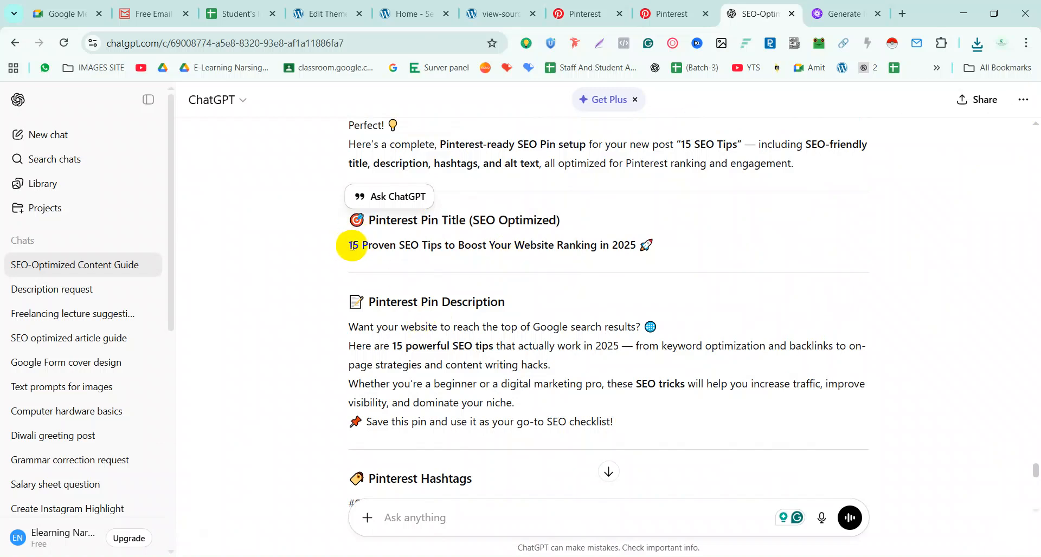
drag(353, 246, 473, 245)
click(474, 247)
drag(350, 247, 640, 245)
key(ctrl+c)
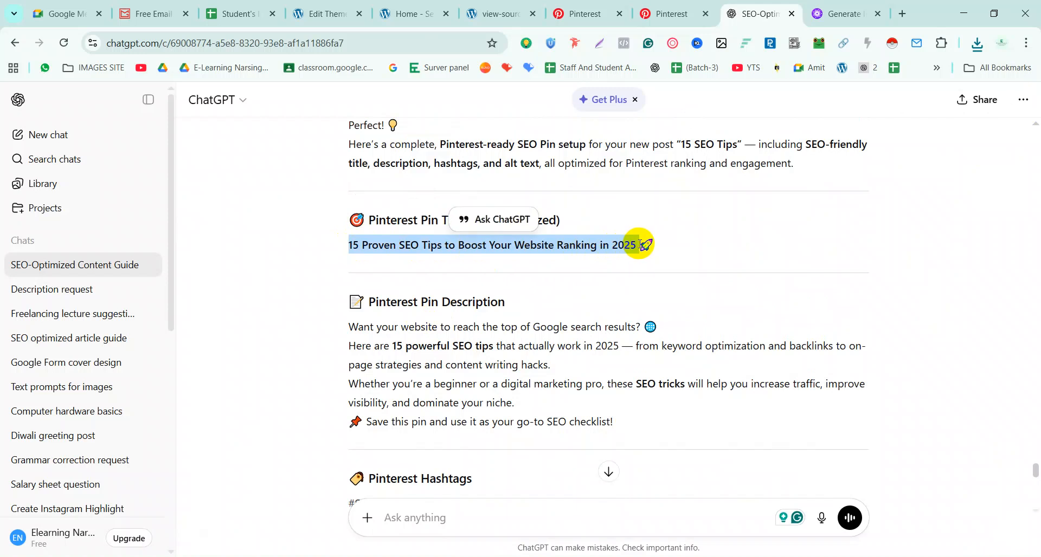
click(580, 13)
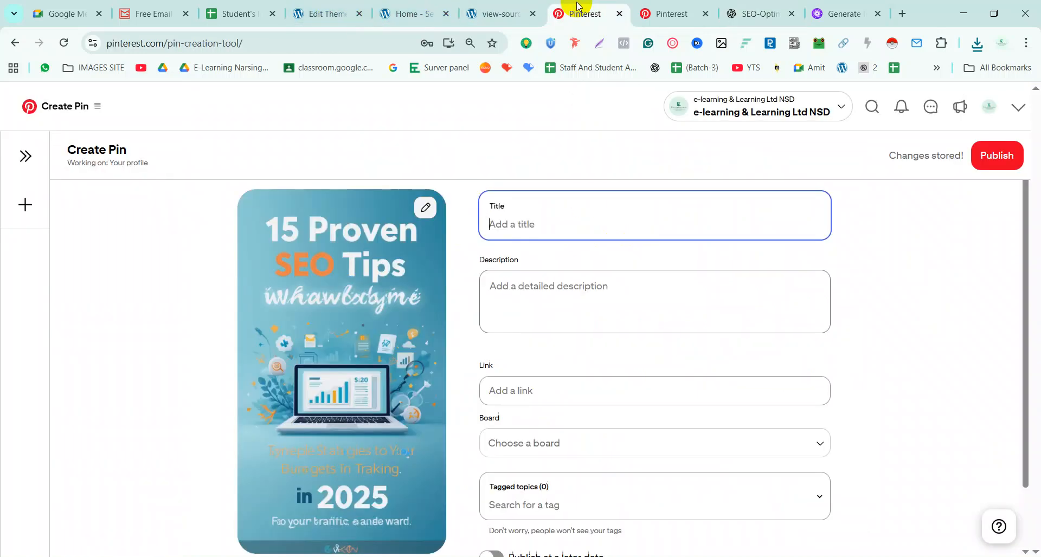
click(494, 222)
key(ctrl+v)
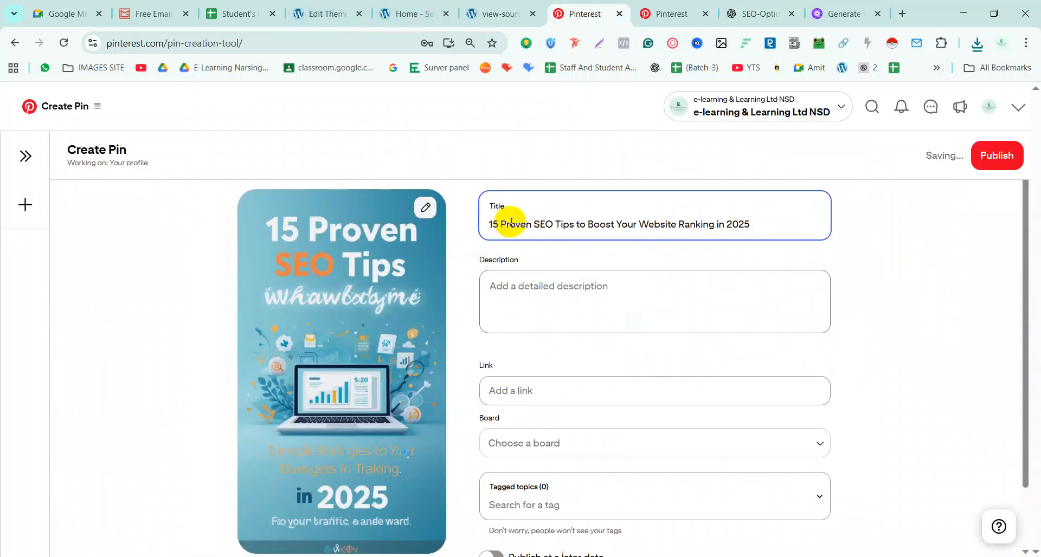
Paste ChatGPT's SEO description paragraph into the pin description
click(572, 294)
click(699, 20)
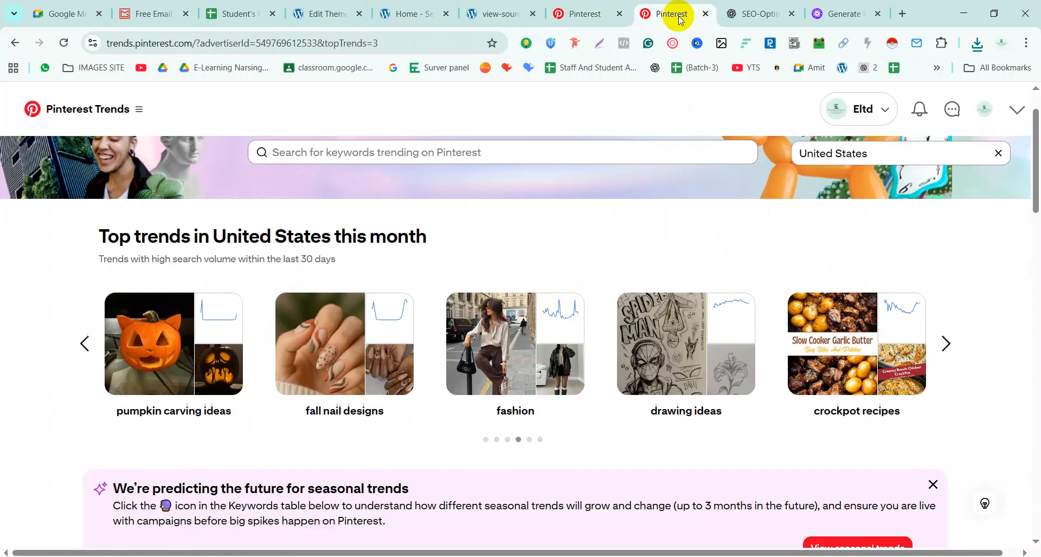
click(579, 13)
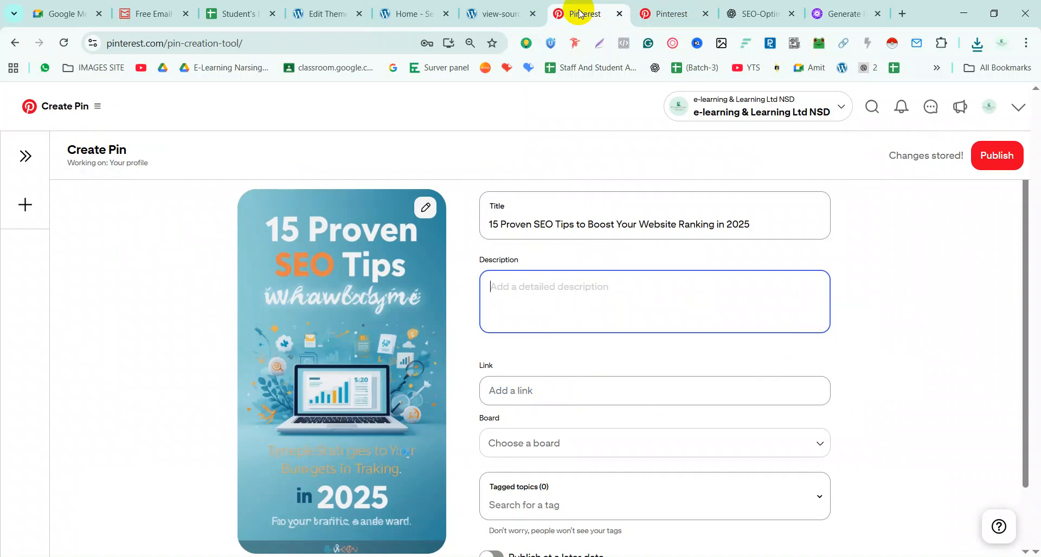
click(754, 13)
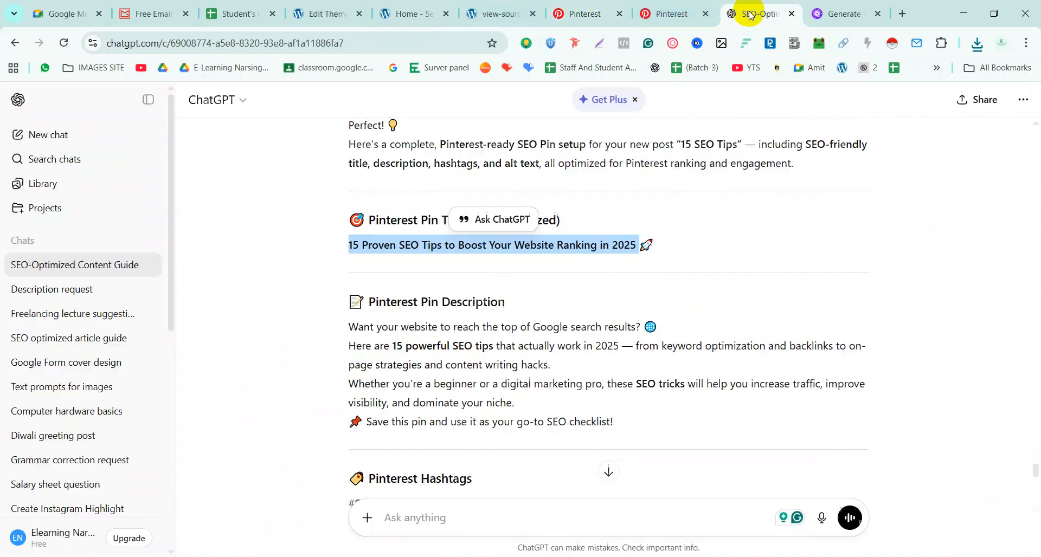
drag(345, 327, 629, 429)
key(ctrl+c)
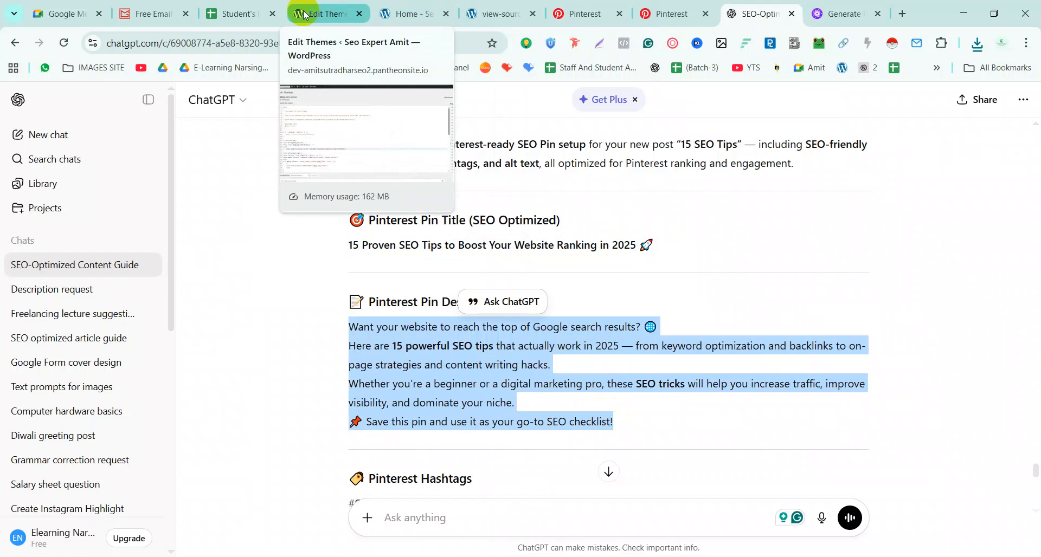
click(586, 13)
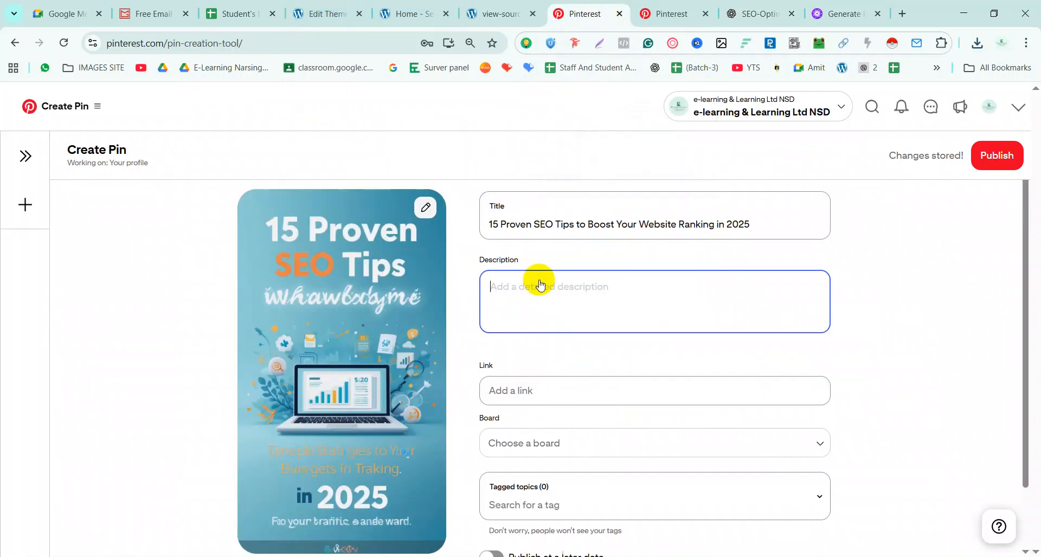
key(ctrl+v)
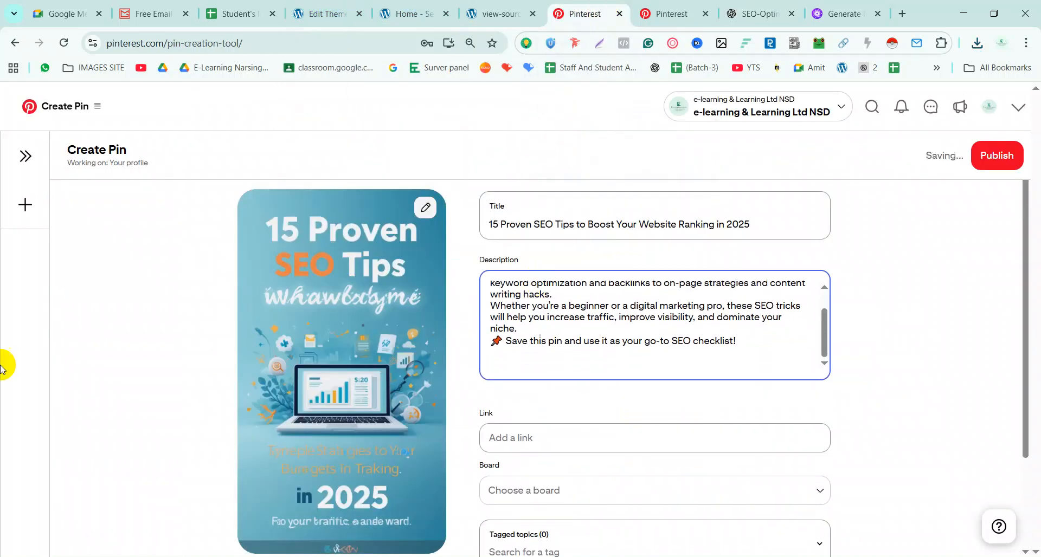
Append ChatGPT's four suggested hashtags, #SEO to #ContentMarketing, to the pin description
click(902, 14)
click(682, 13)
scroll(570, 344, down, 5)
drag(350, 164, 610, 164)
key(ctrl+c)
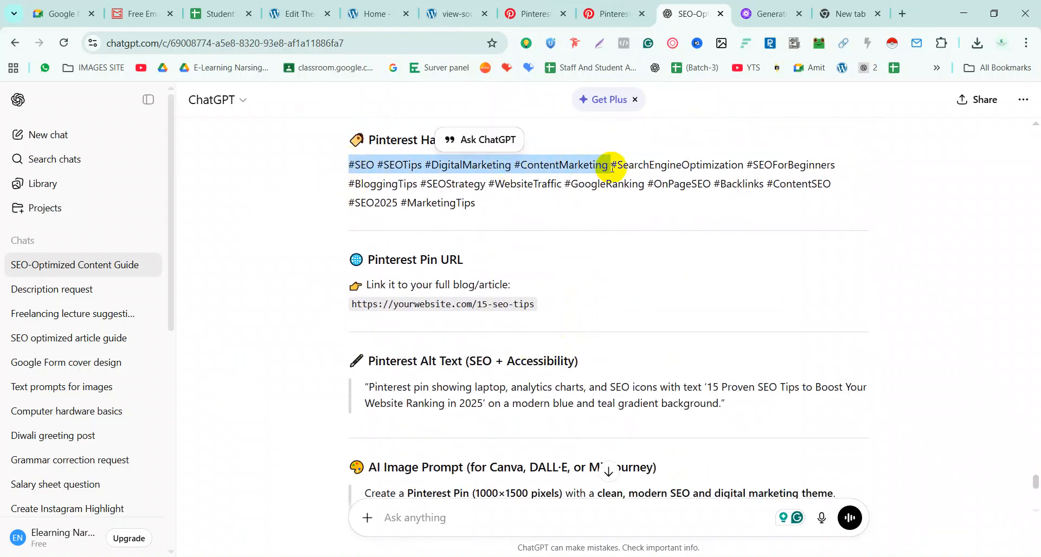
click(548, 10)
click(549, 362)
key(ctrl+v)
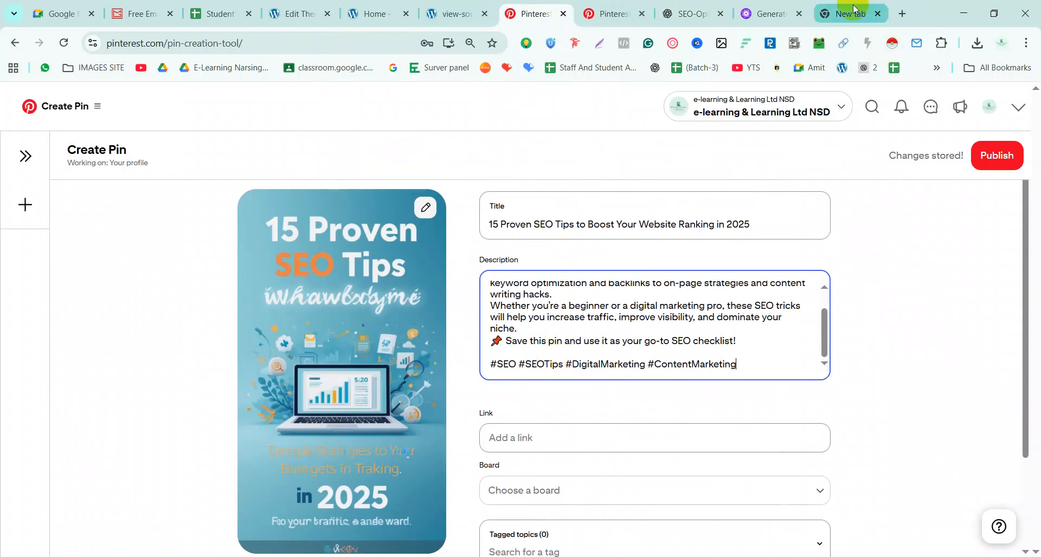
click(849, 13)
Search Google for 'pinterest hashtag generator' and open Hootsuite's Free AI Hashtag Generator
click(343, 40)
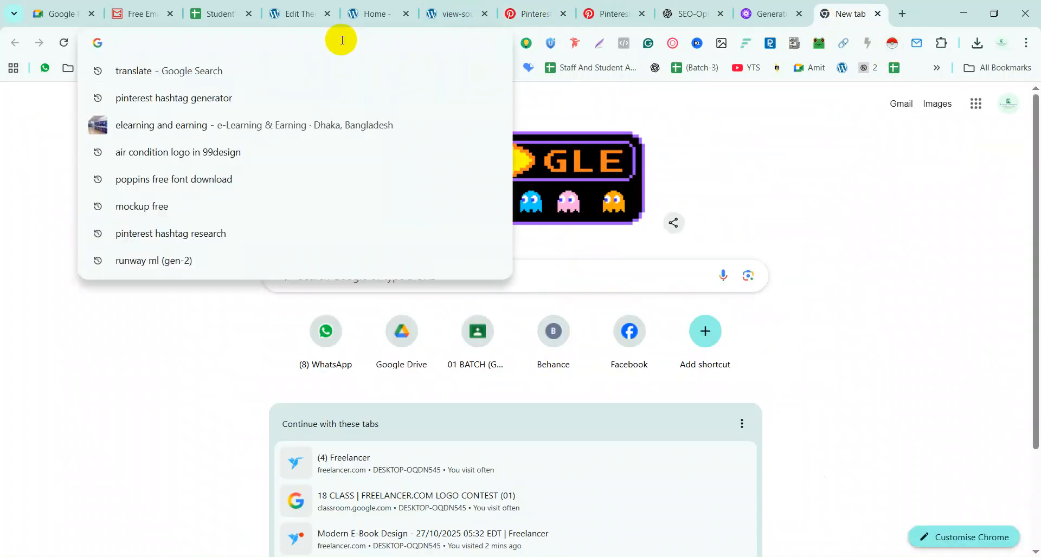
click(186, 103)
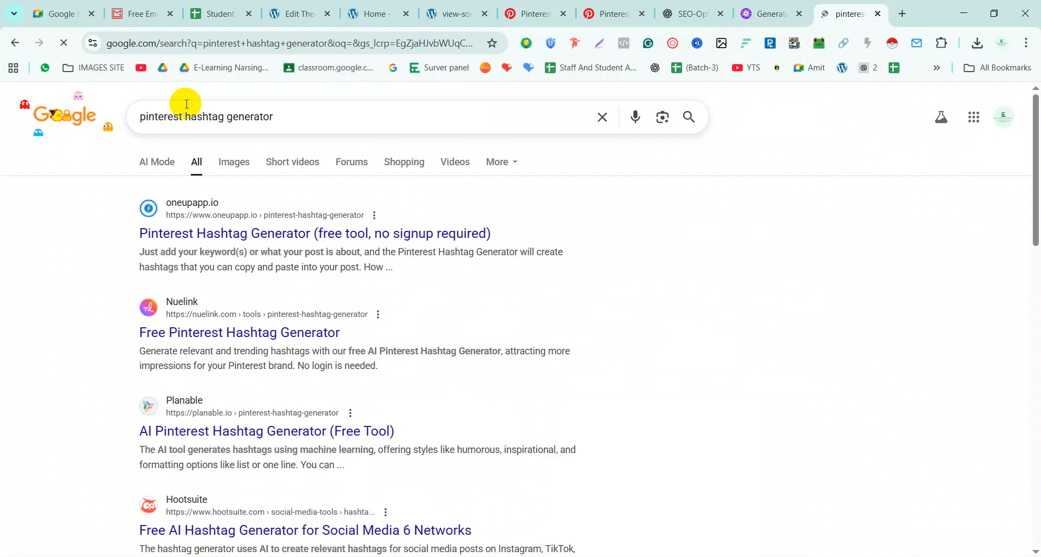
scroll(268, 251, down, 3)
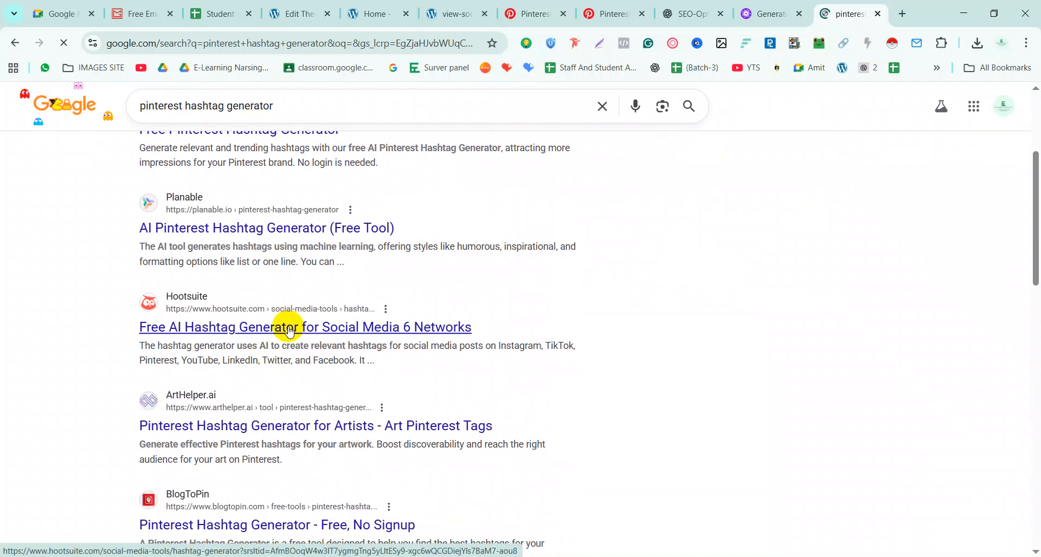
click(290, 328)
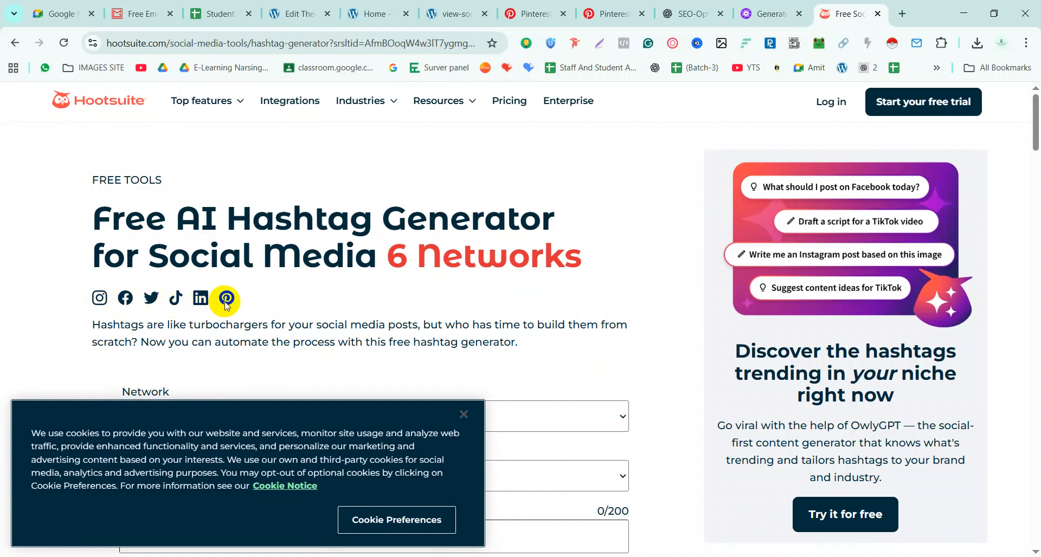
Dismiss the cookie notice and set Network to Pinterest and Language to English
click(463, 414)
scroll(242, 314, down, 3)
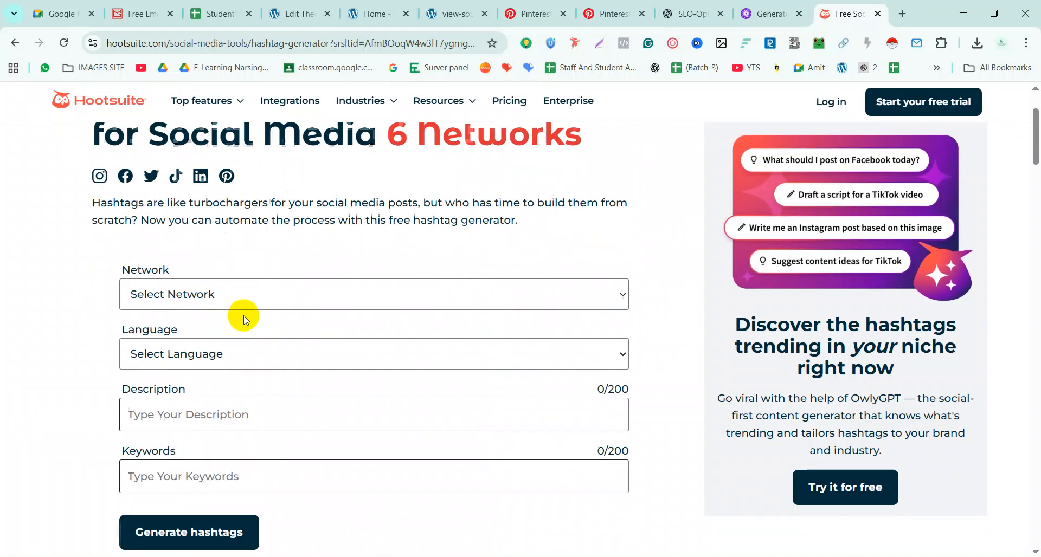
click(219, 284)
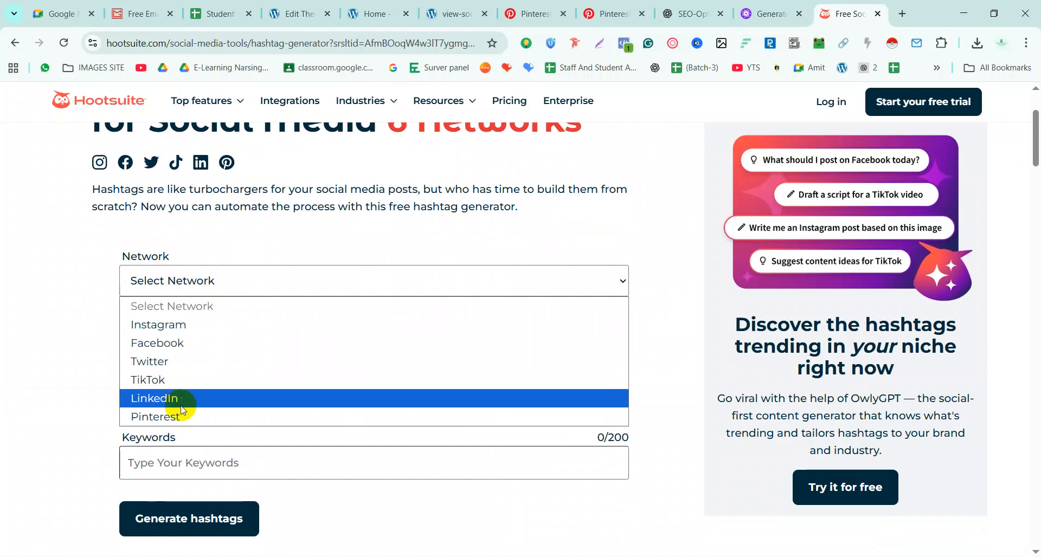
click(210, 417)
click(206, 348)
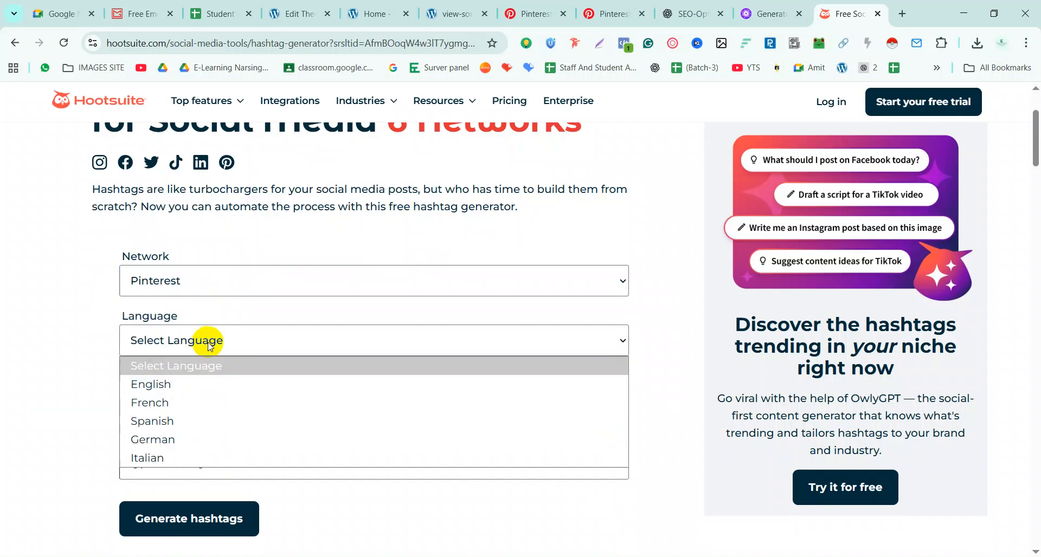
click(166, 386)
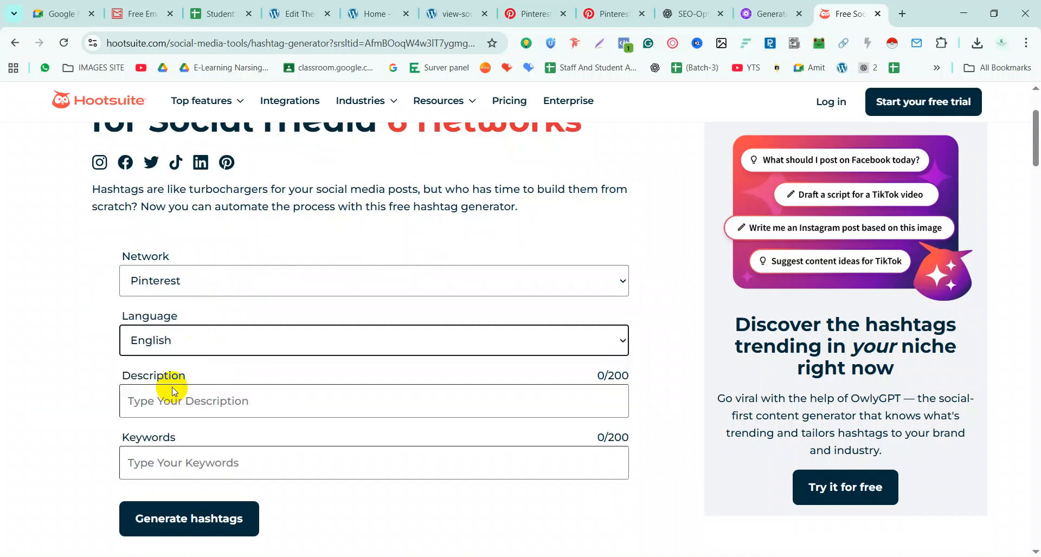
Paste the pin description from ChatGPT into the generator's description field
click(217, 402)
click(683, 17)
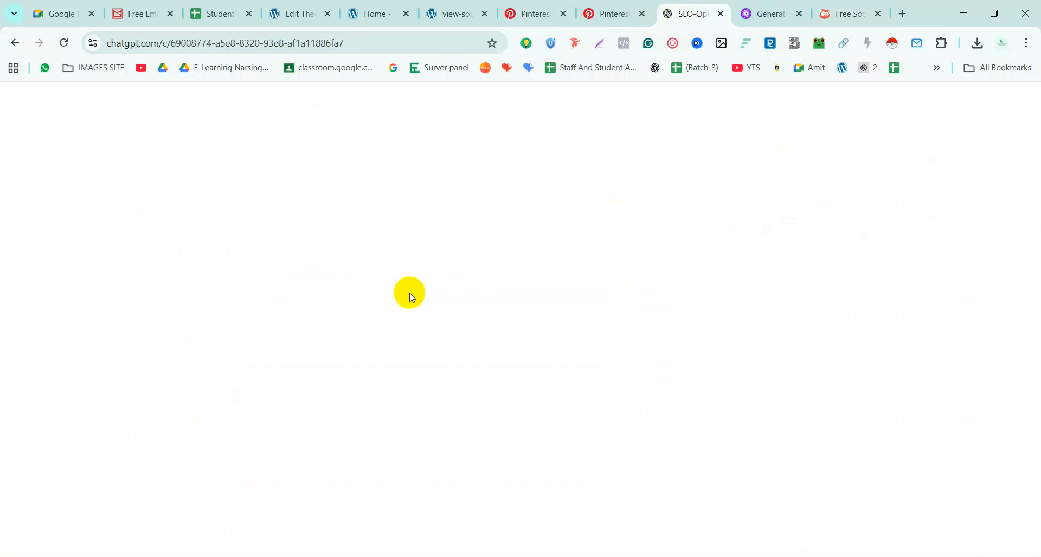
click(541, 225)
scroll(537, 250, up, 5)
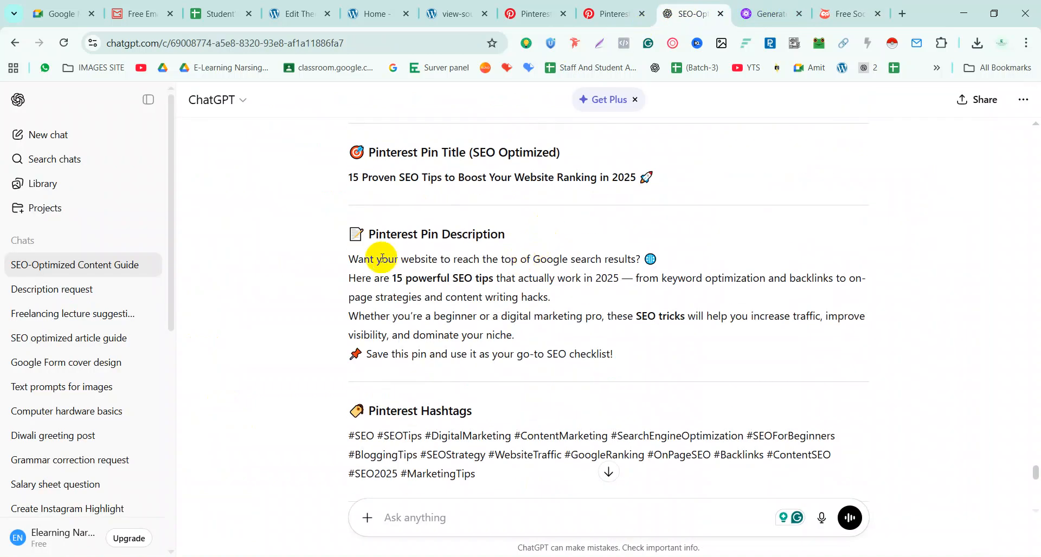
drag(349, 259, 623, 354)
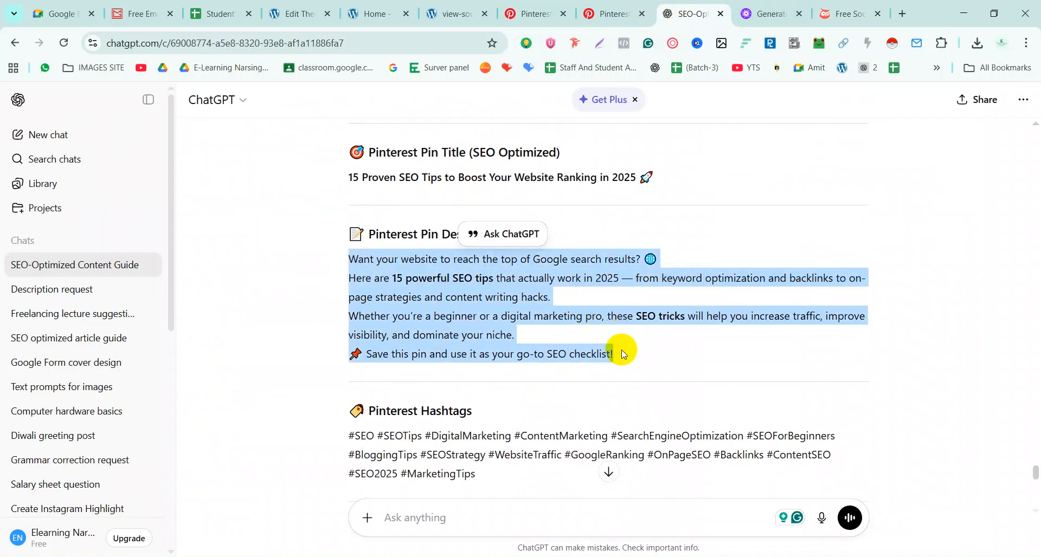
click(827, 15)
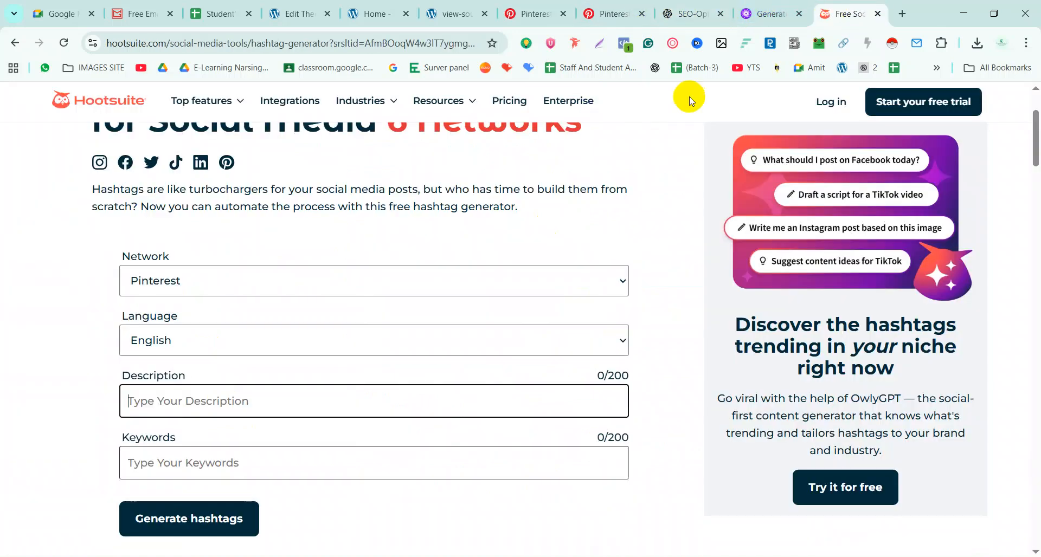
click(197, 402)
key(ctrl+v)
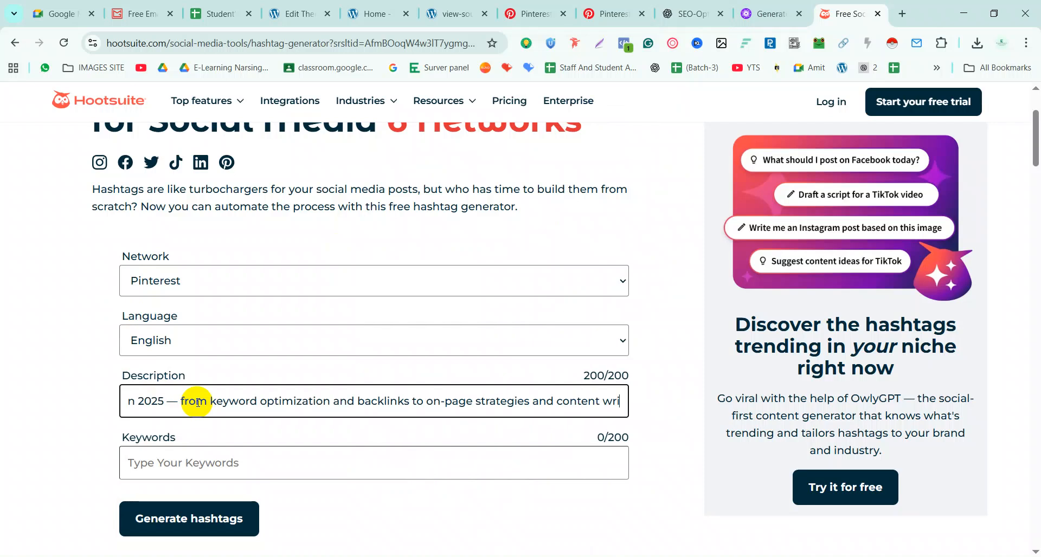
Enter keyword SEO, generate ten hashtags and select #SEOTips
click(210, 472)
text(SEO)
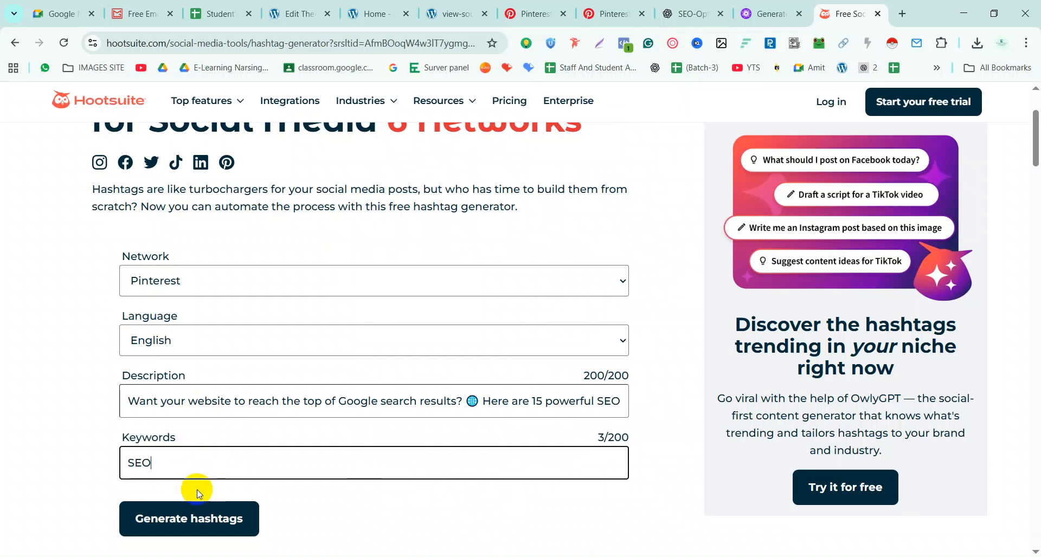
click(199, 518)
scroll(293, 394, down, 4)
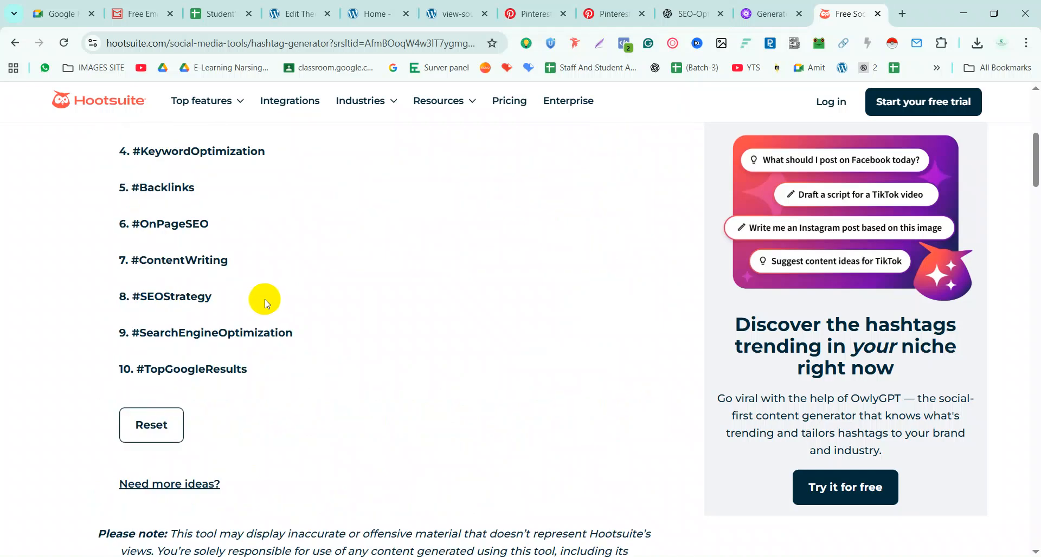
scroll(244, 344, up, 5)
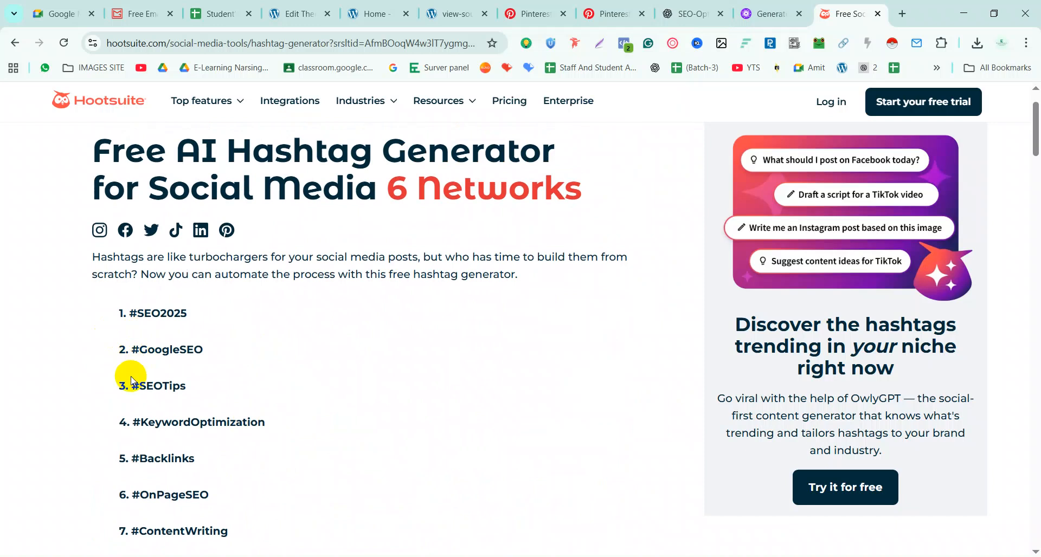
drag(132, 386, 195, 393)
key(ctrl+c)
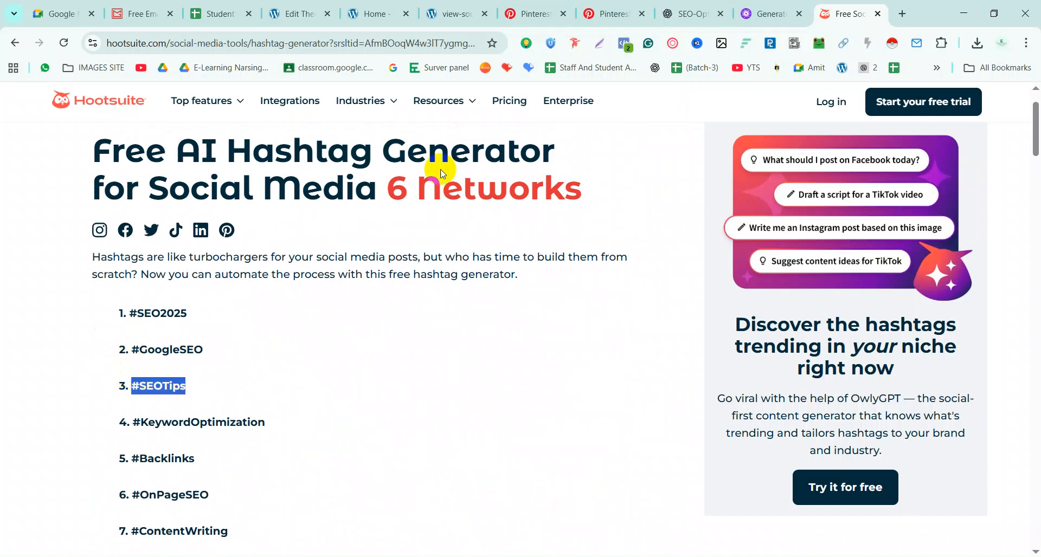
click(602, 15)
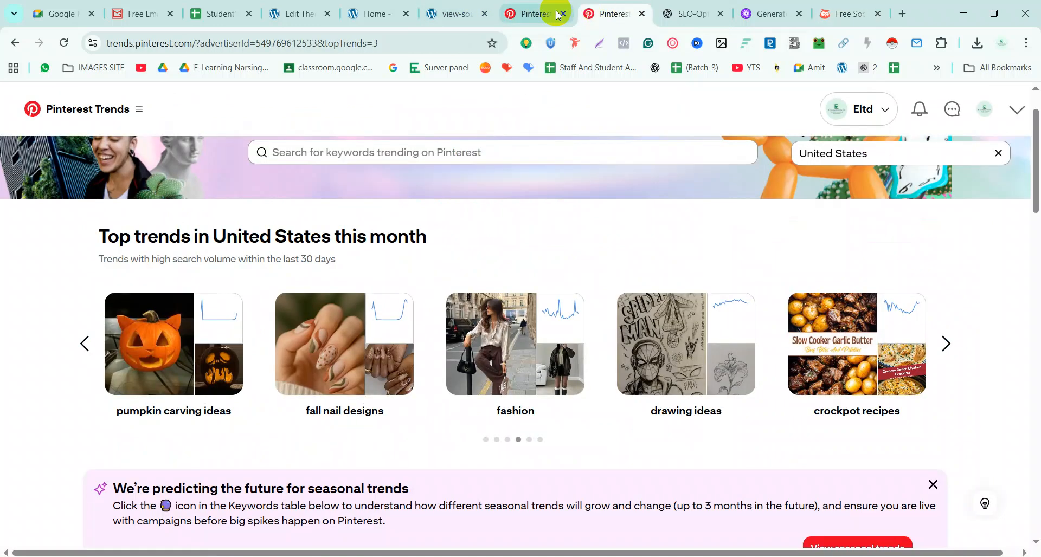
Paste #SEOTips after the last hashtag in the pin description, making five hashtags
click(520, 15)
click(766, 377)
key(ctrl+v)
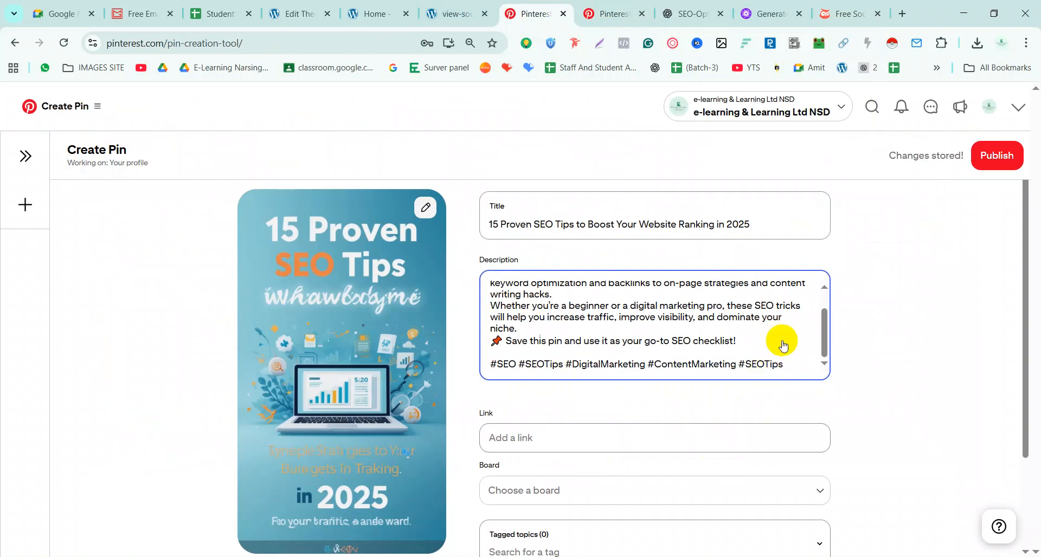
click(589, 439)
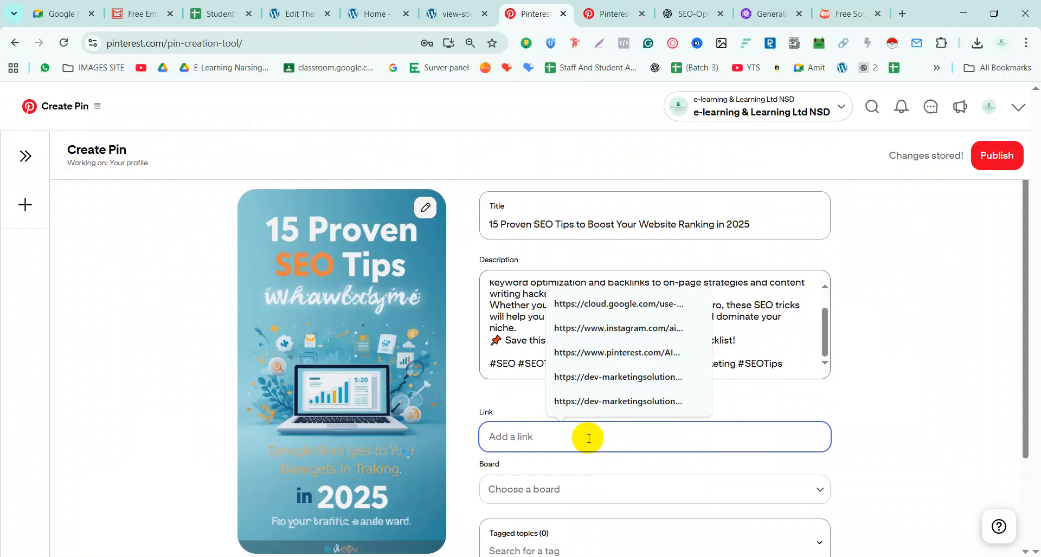
View the site's About page, then open the '10 Proven SEO Strategies' post in the WordPress editor
click(361, 13)
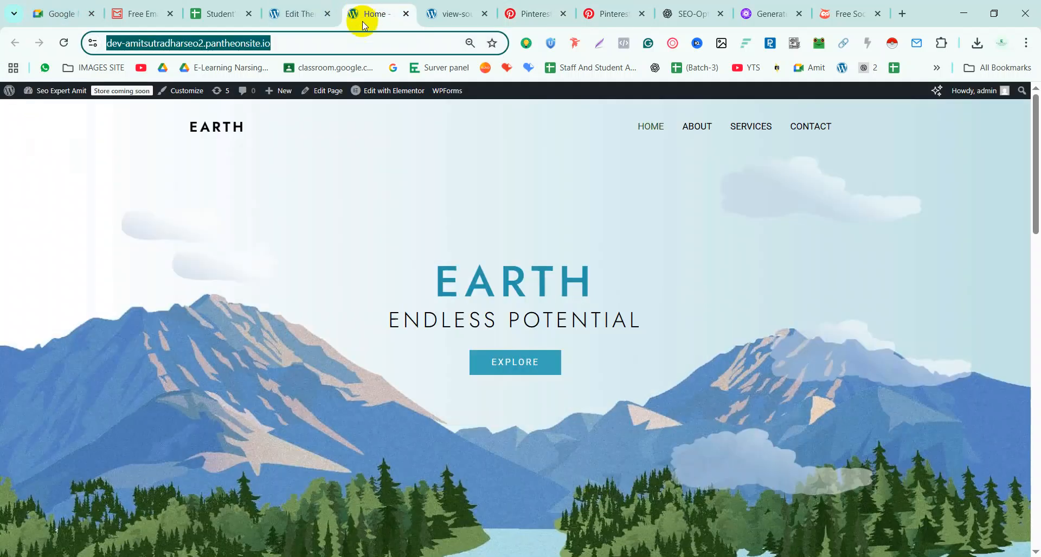
click(696, 133)
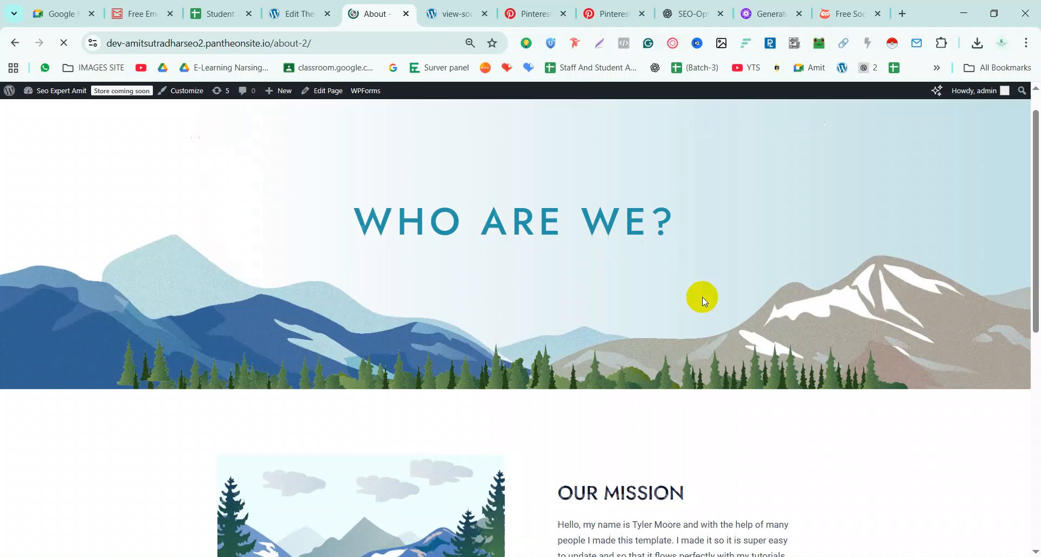
scroll(702, 297, down, 5)
click(295, 13)
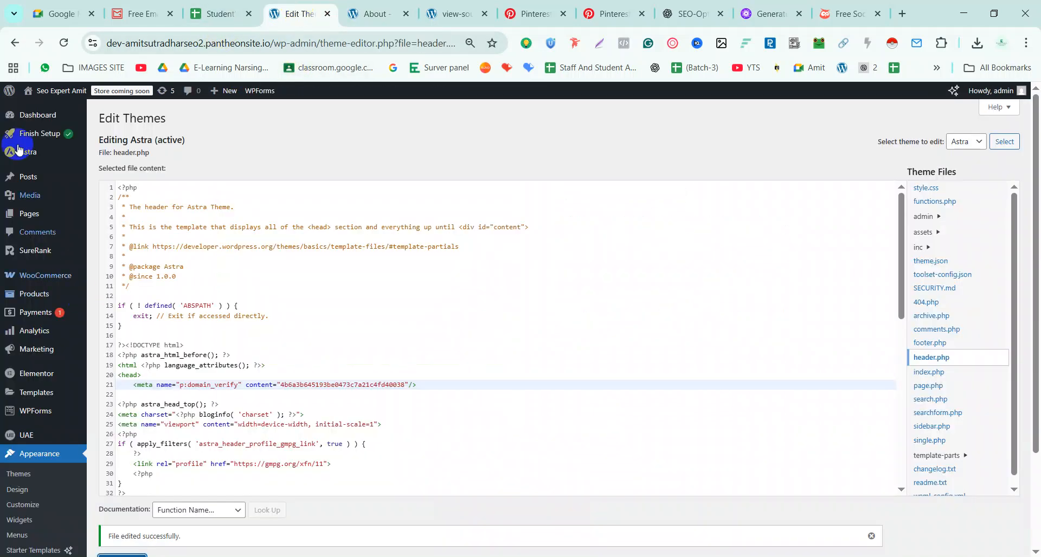
click(32, 185)
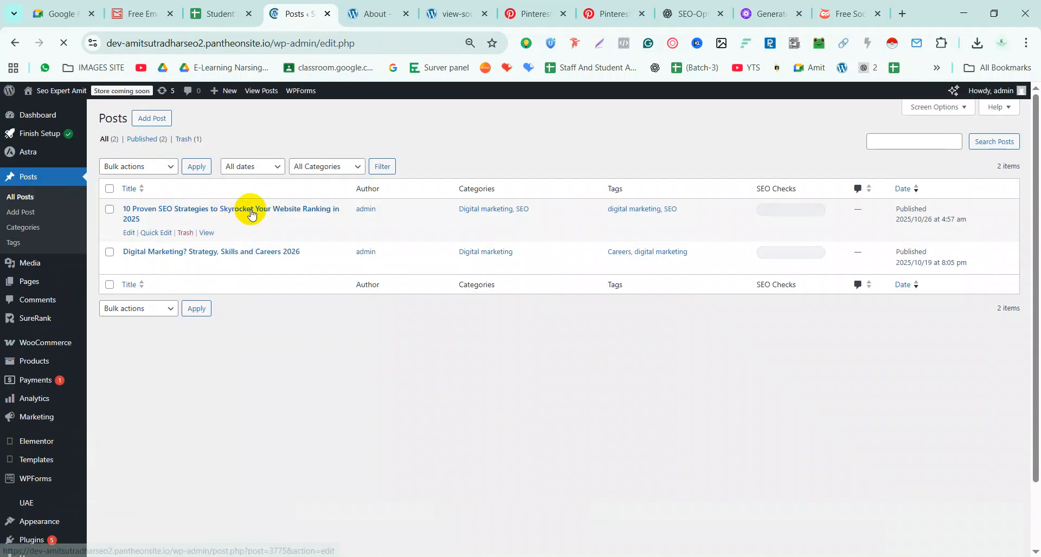
click(251, 211)
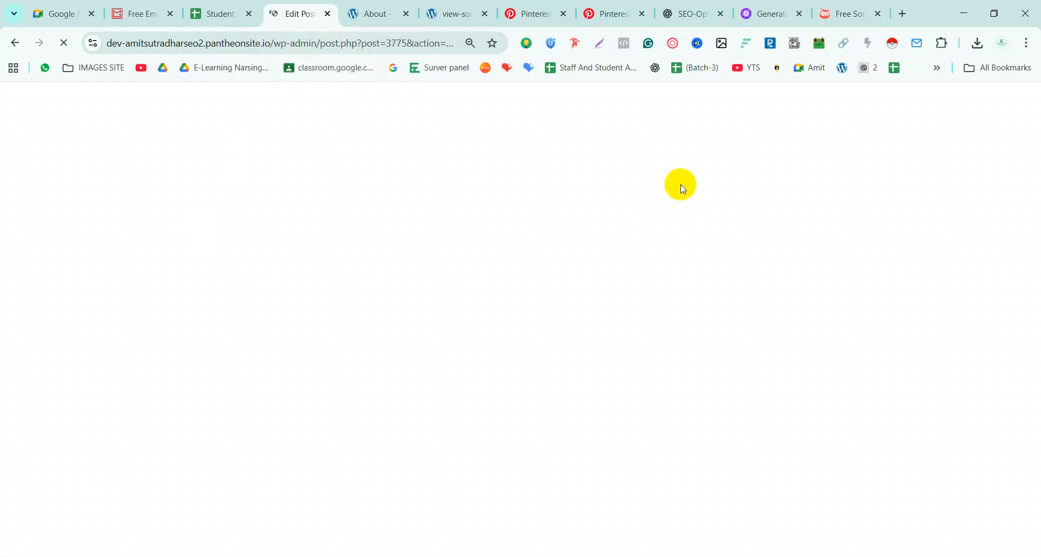
click(518, 12)
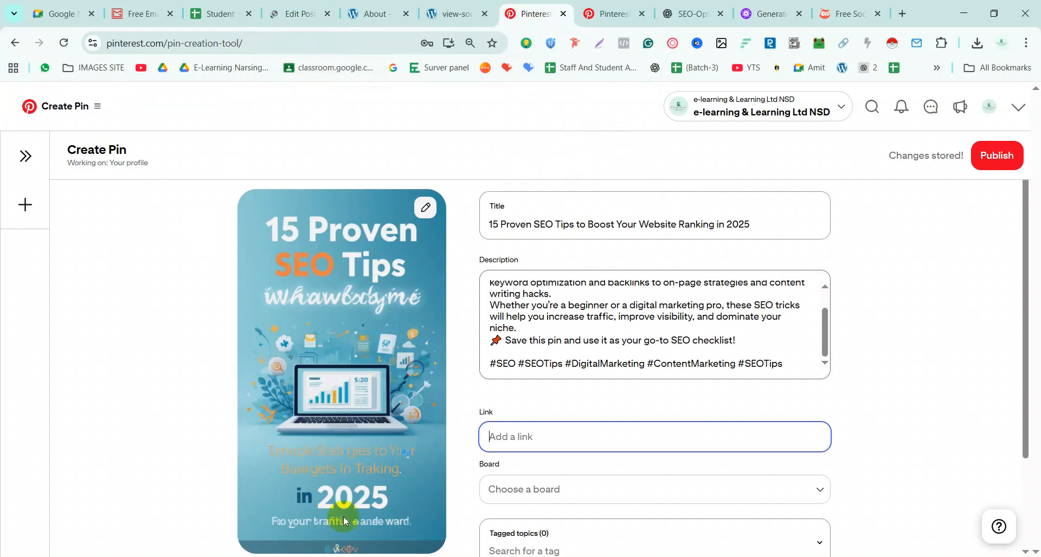
From the Pinterest home feed, open the social media bios pin and visit its linked article
click(609, 22)
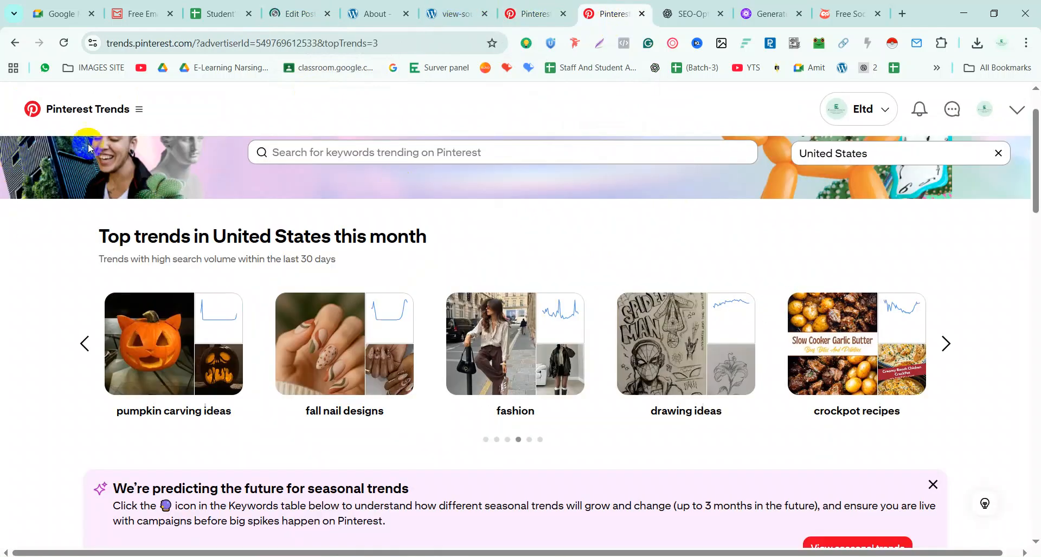
click(145, 112)
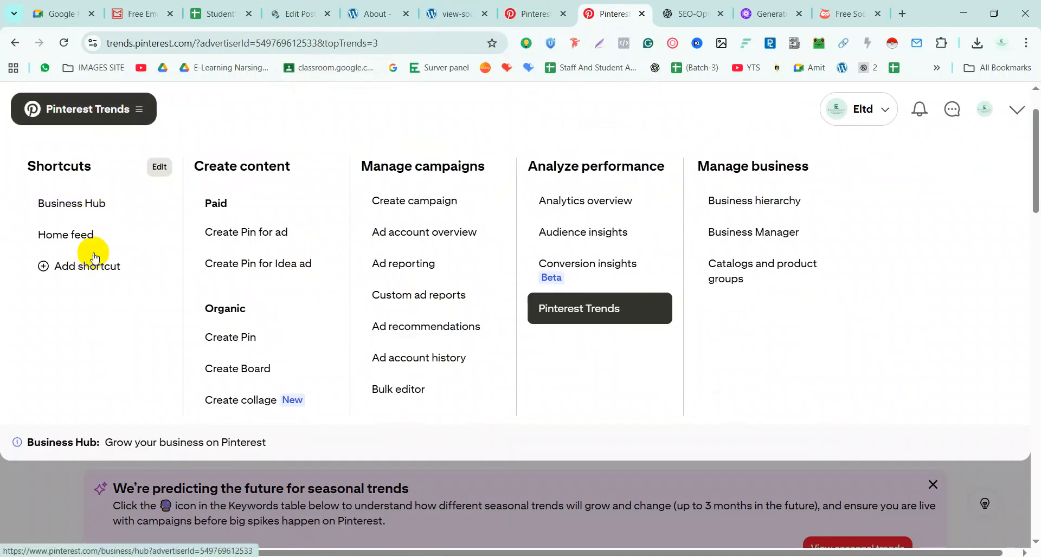
click(95, 239)
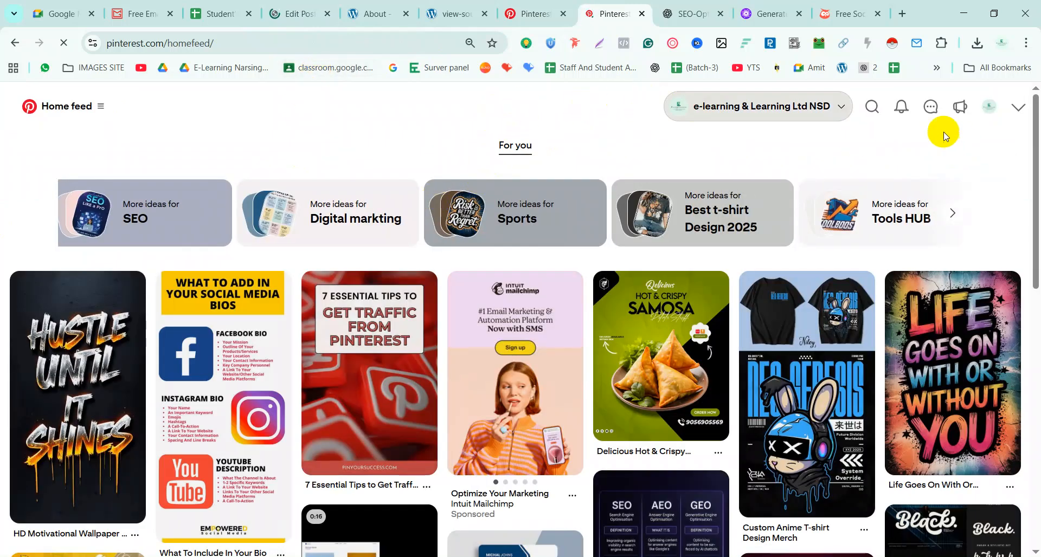
click(871, 106)
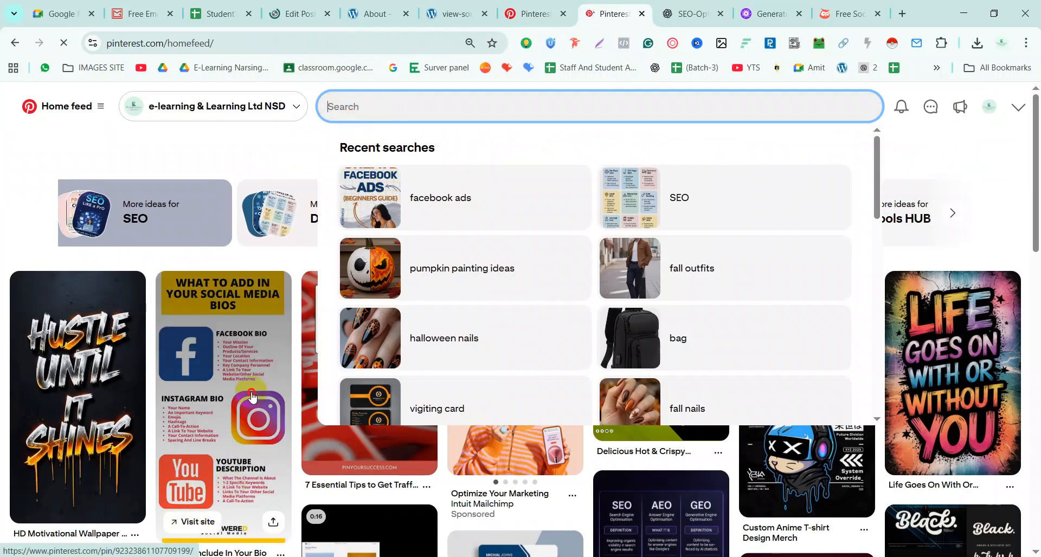
click(252, 398)
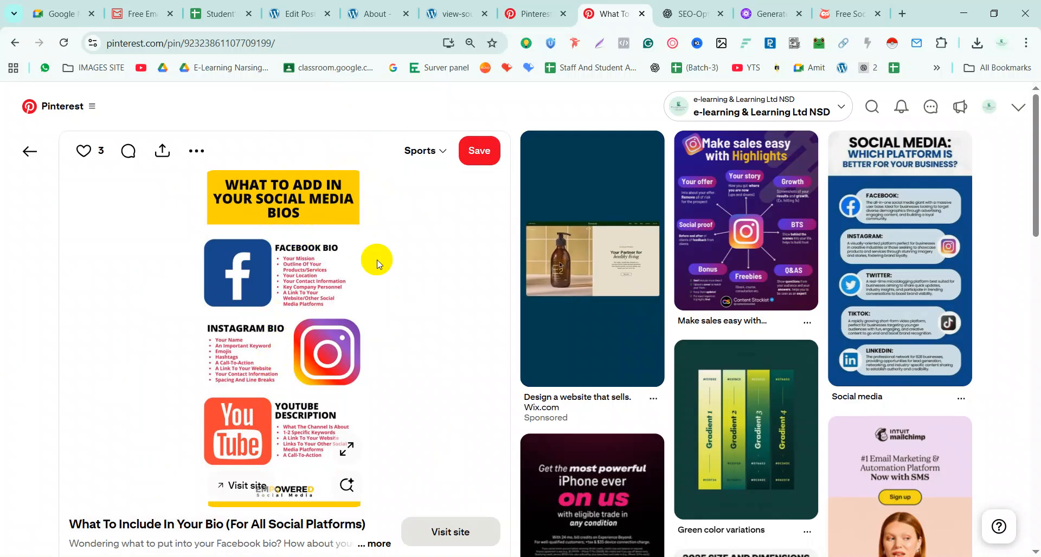
click(242, 492)
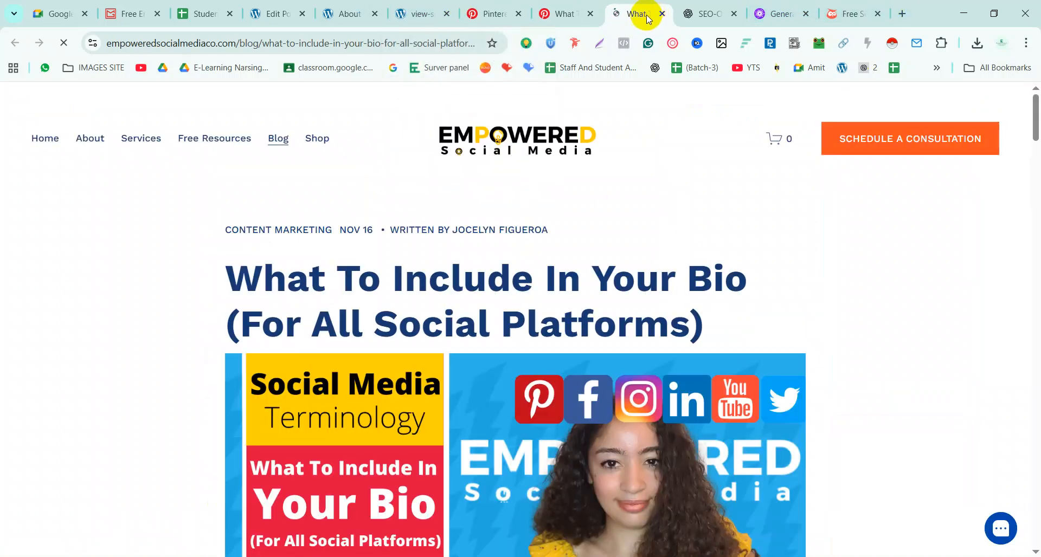
scroll(539, 300, down, 10)
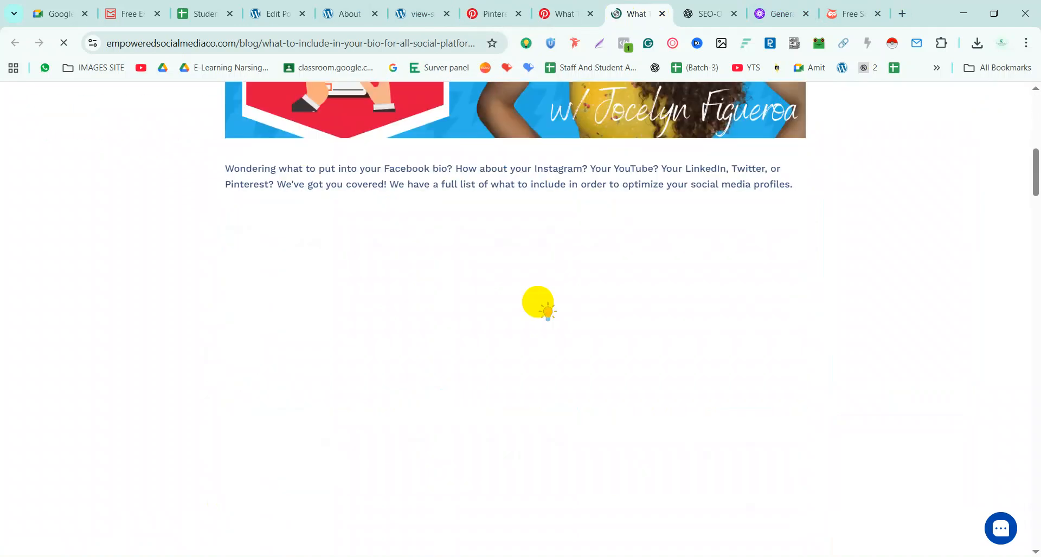
scroll(539, 302, down, 20)
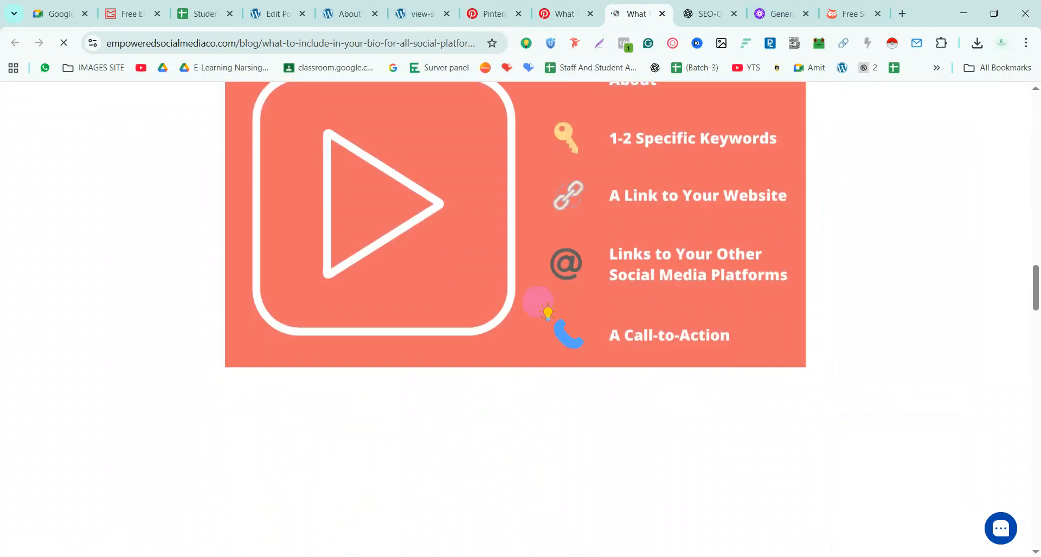
scroll(539, 302, down, 20)
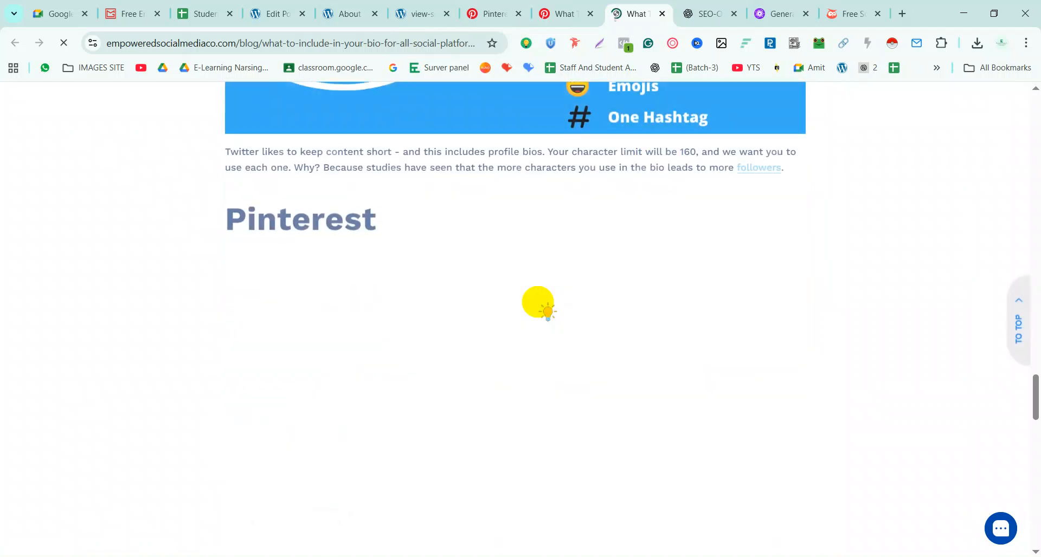
scroll(538, 302, down, 10)
scroll(538, 303, up, 15)
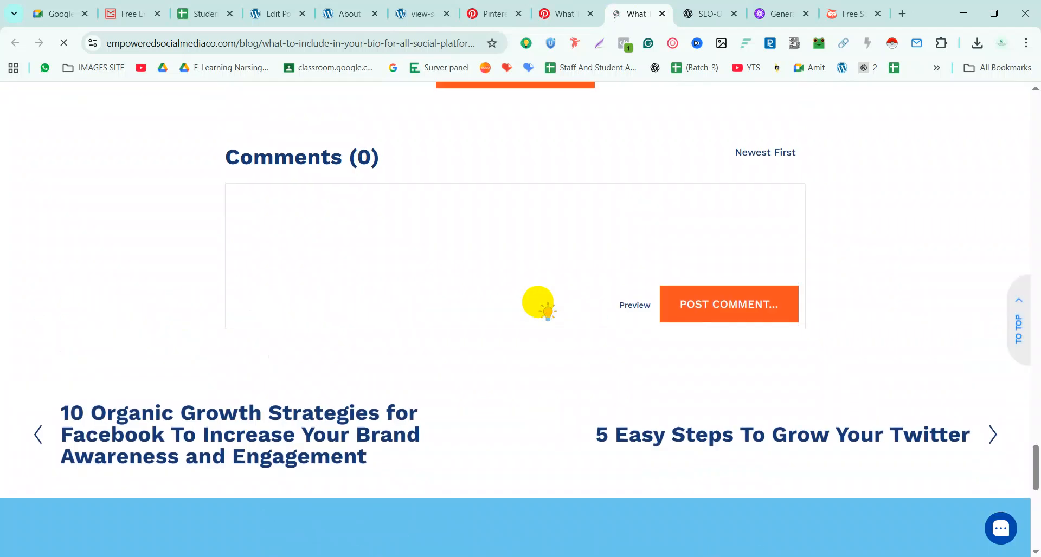
scroll(539, 302, up, 20)
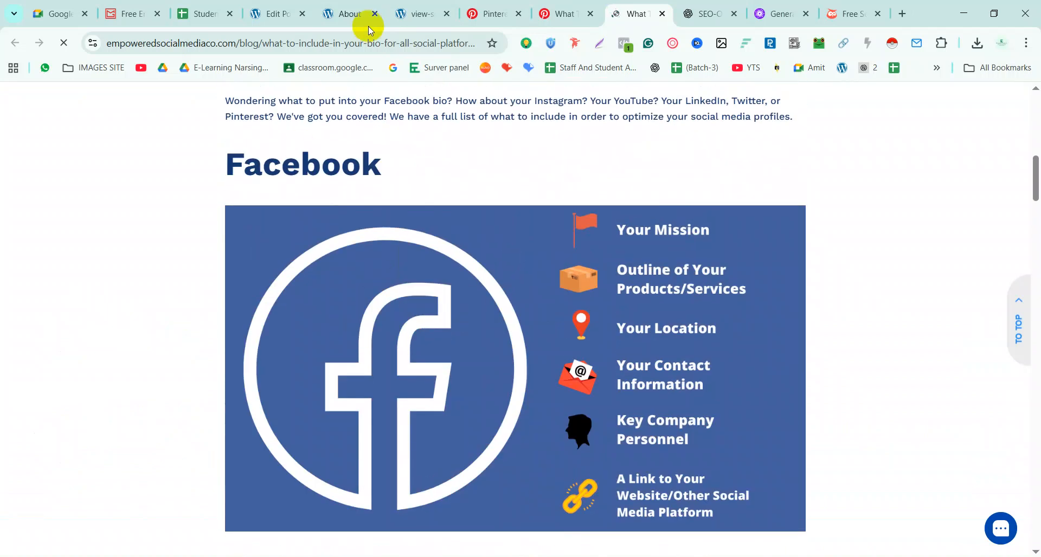
click(361, 42)
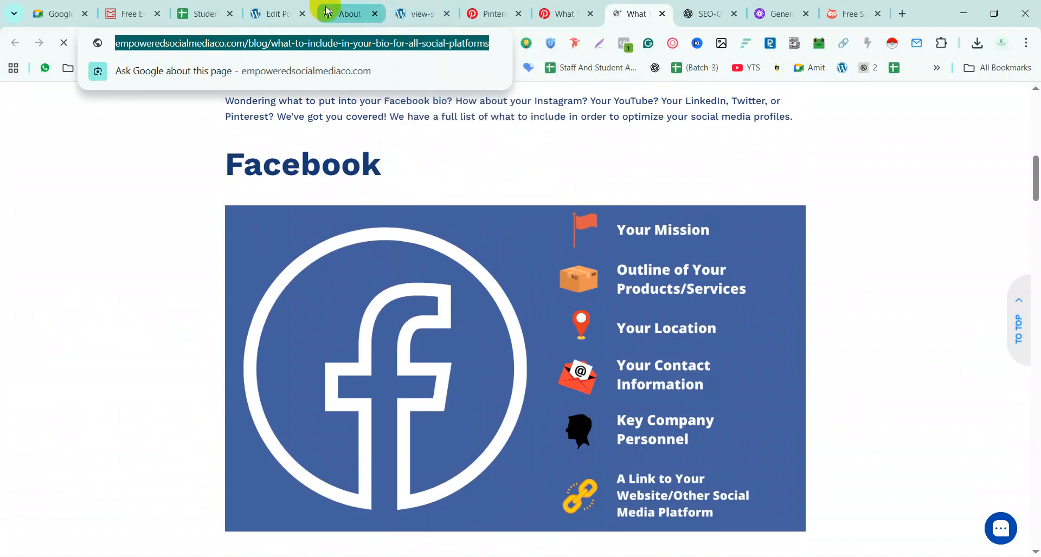
Open the live '10 Proven SEO Strategies' post in a new tab and select its URL
click(283, 10)
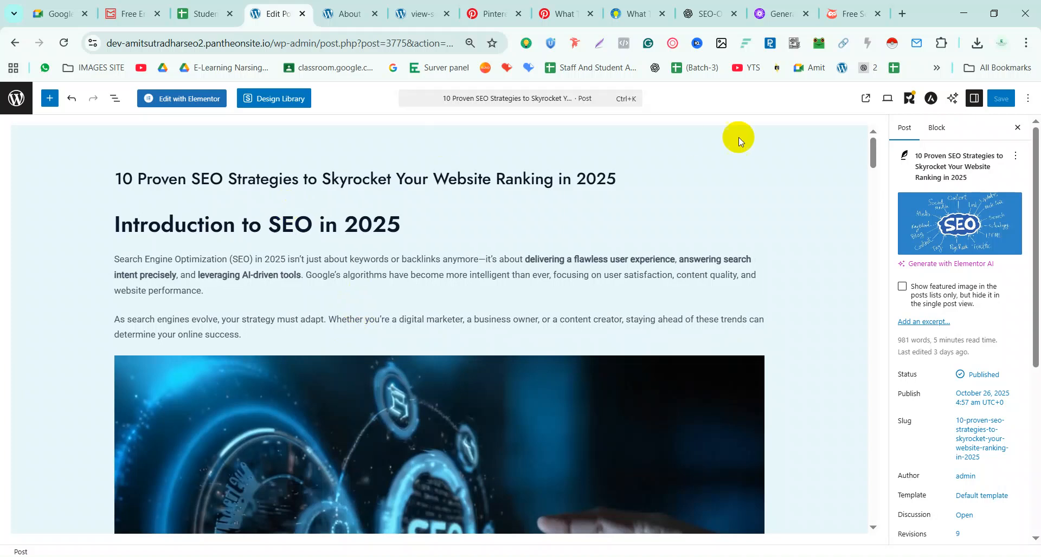
click(866, 98)
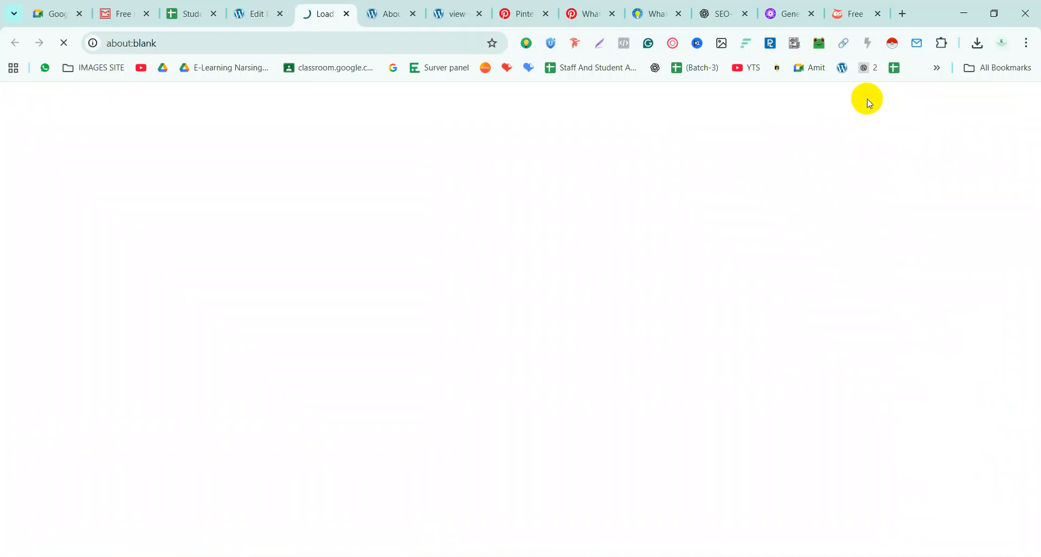
click(289, 40)
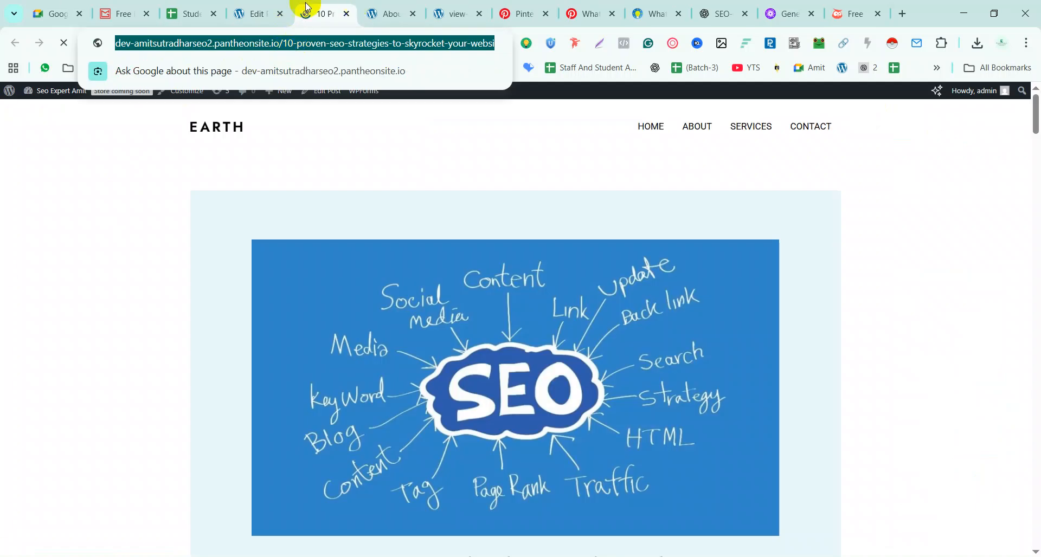
Paste the live blog post's URL into the pin's Link field
click(550, 12)
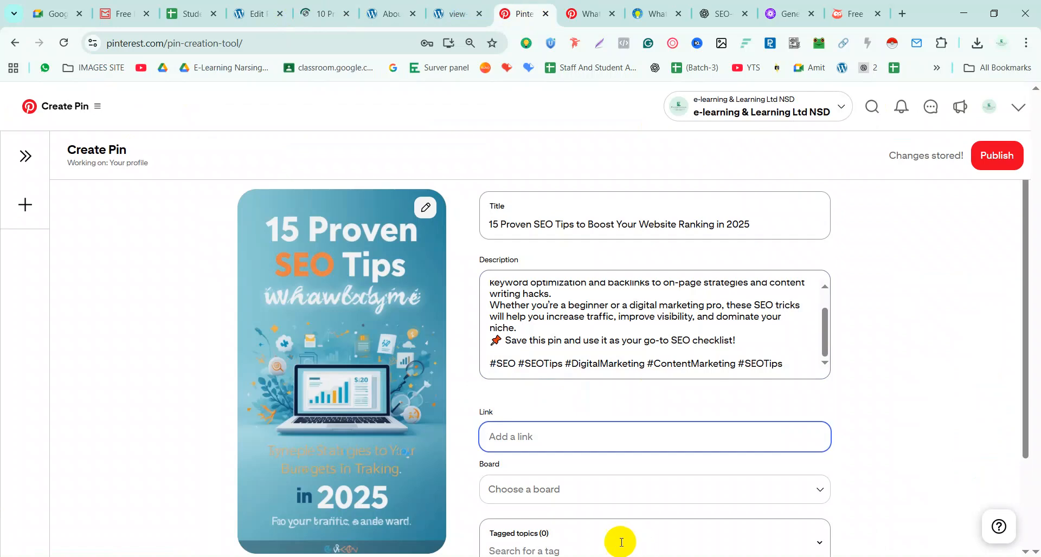
click(565, 432)
key(ctrl+v)
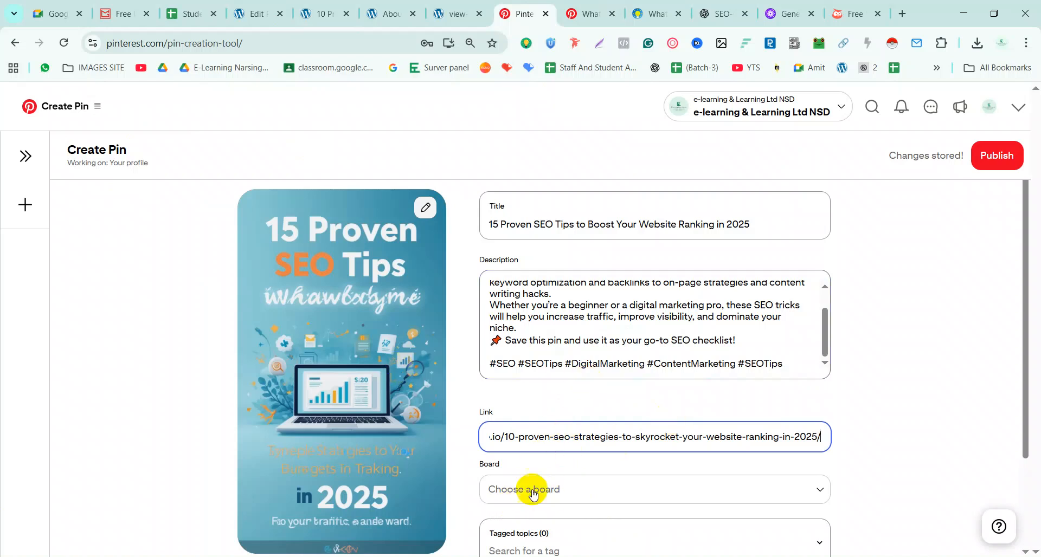
scroll(558, 434, down, 2)
click(581, 378)
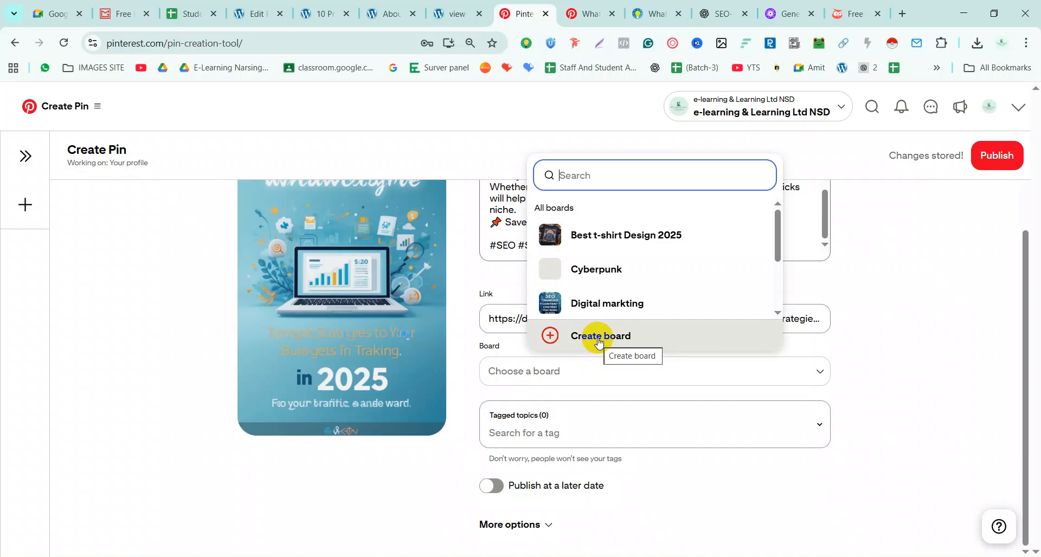
Save the pin to the SEO board, abandoning a started new-board form
scroll(624, 260, down, 2)
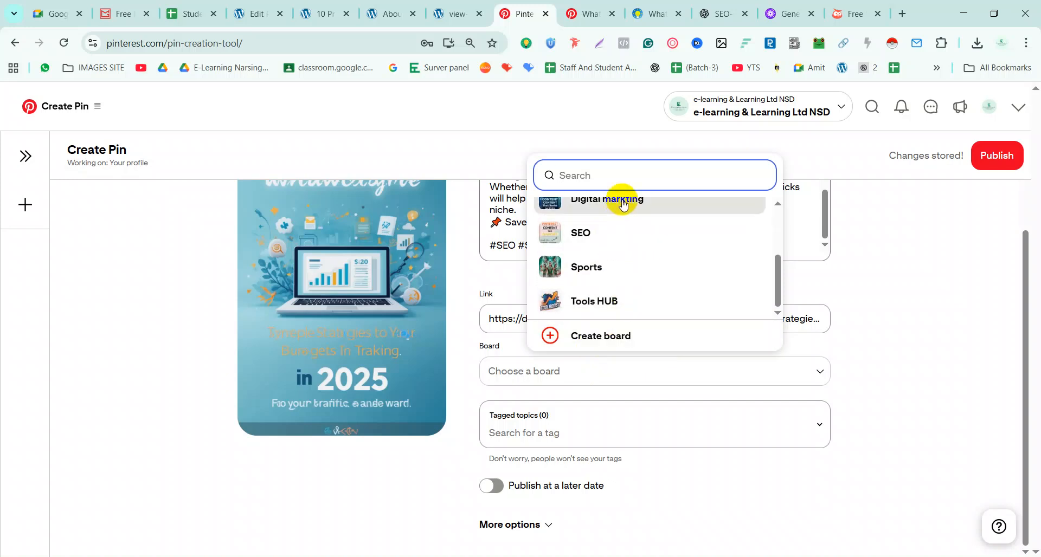
click(585, 236)
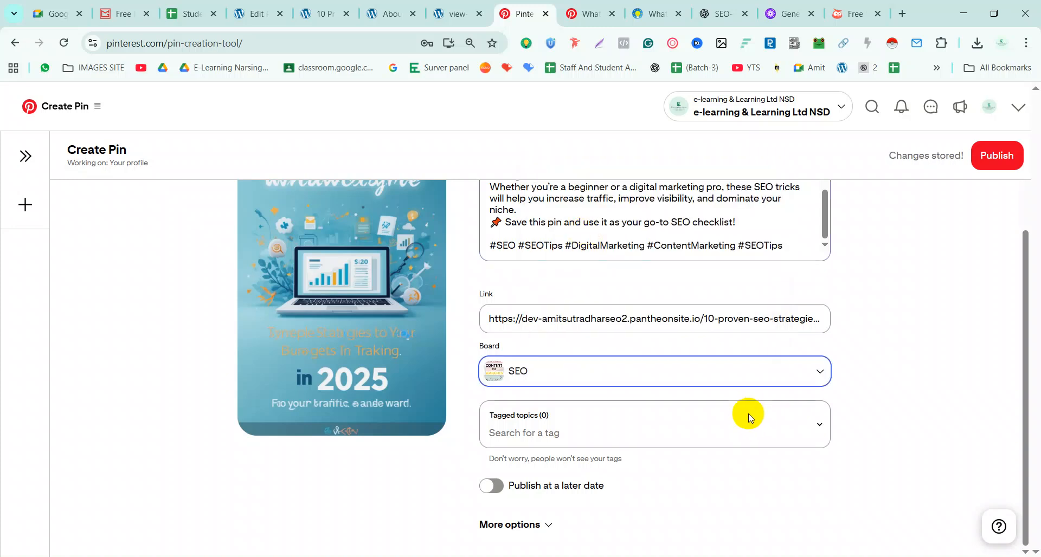
click(765, 388)
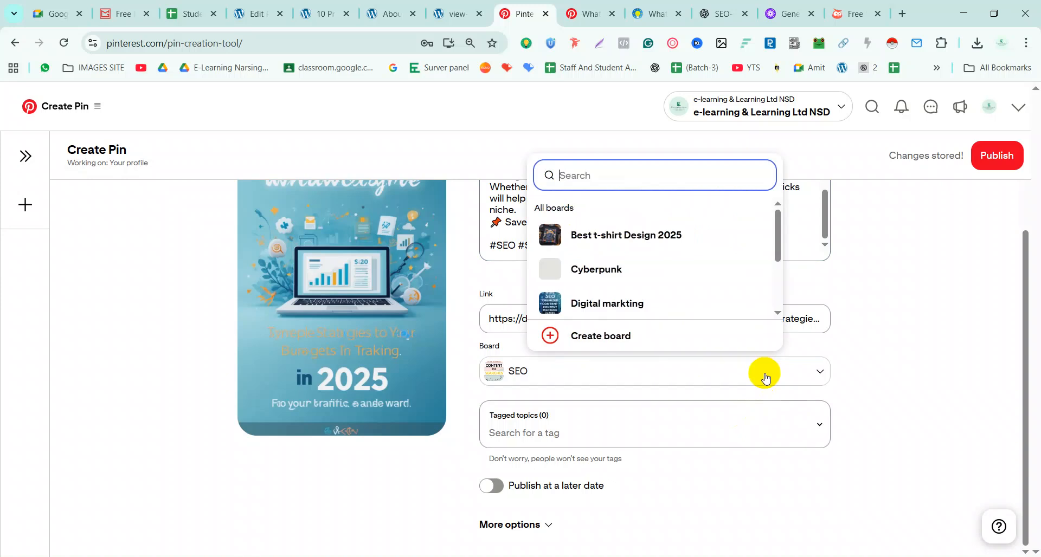
click(589, 337)
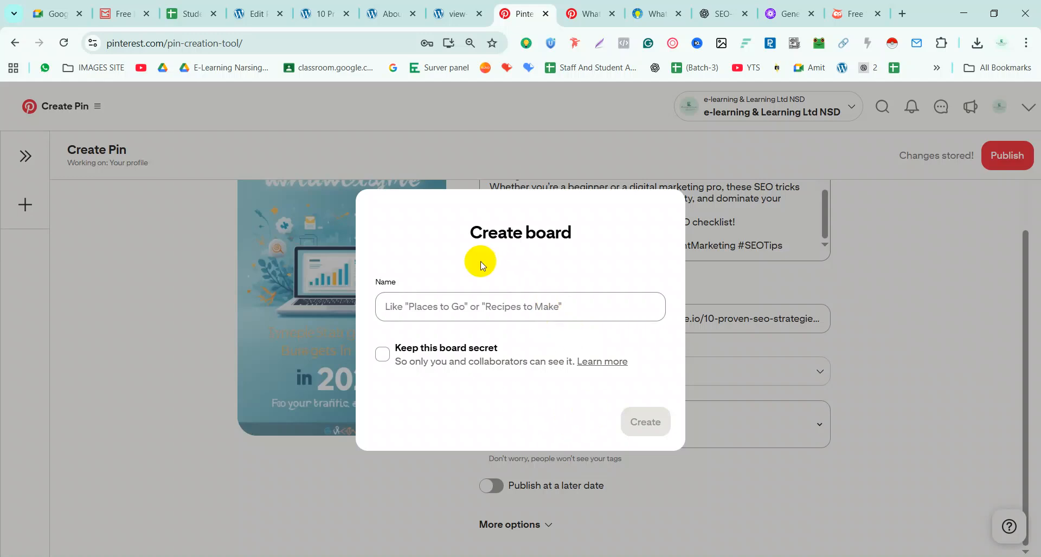
click(721, 233)
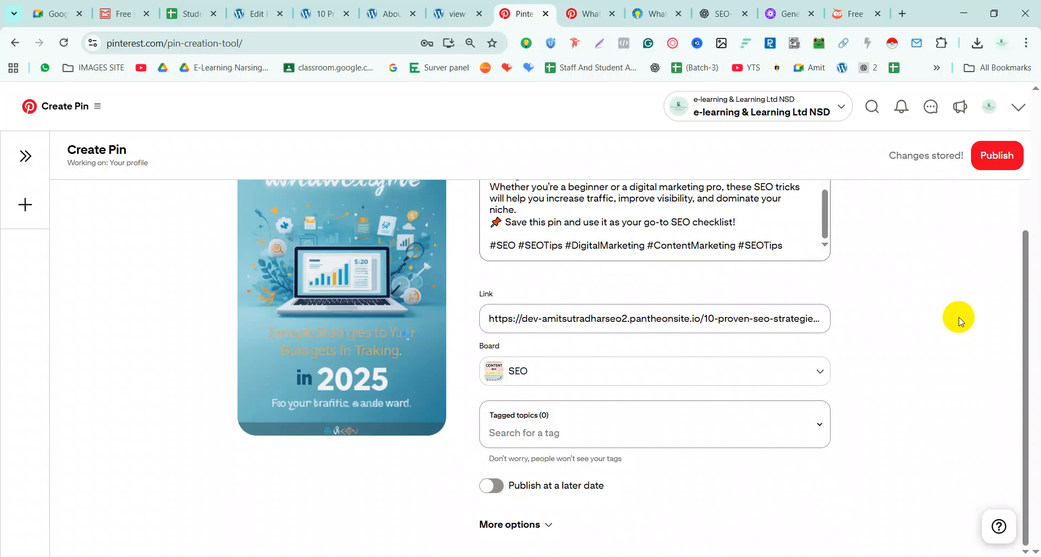
click(530, 436)
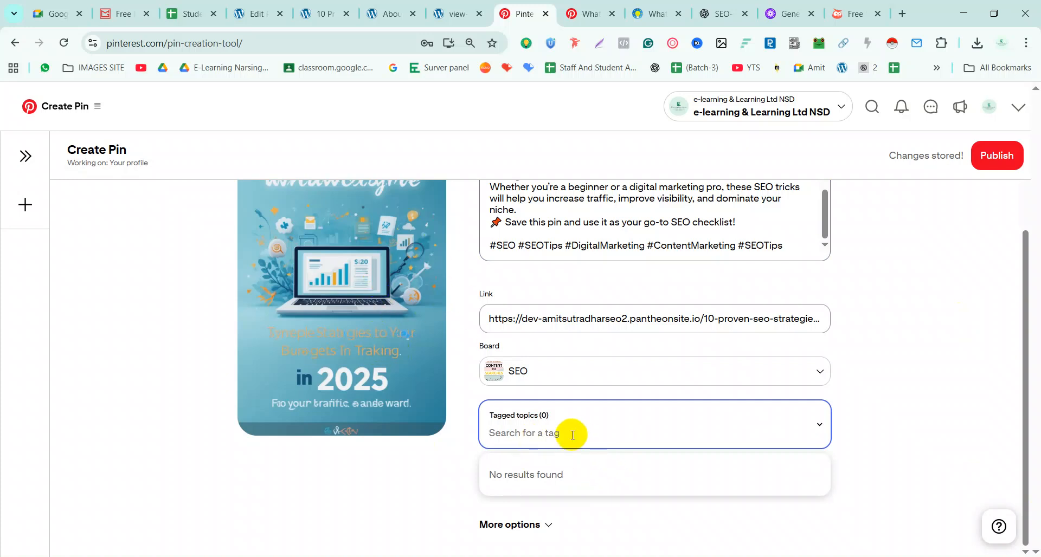
Search 'SEO' and 'marketing' in Tagged topics, adding Search Engine Optimization and Affiliate Marketing
text(SEO)
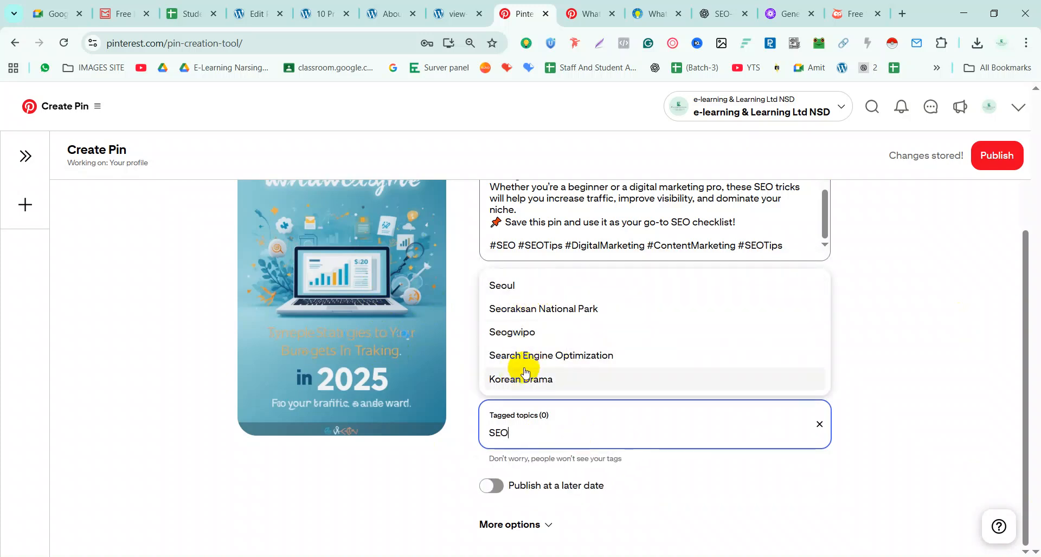
click(546, 361)
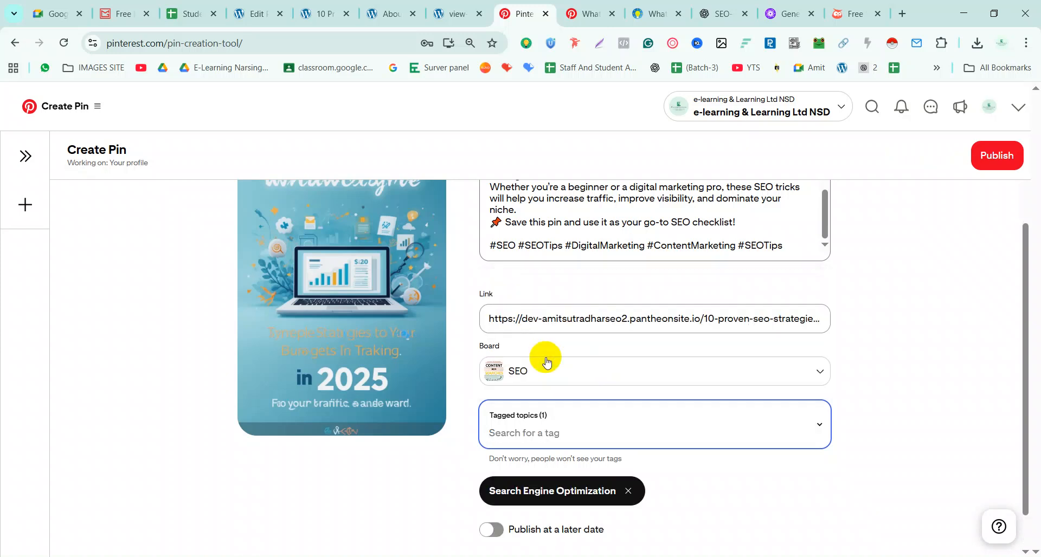
click(556, 429)
text(mark)
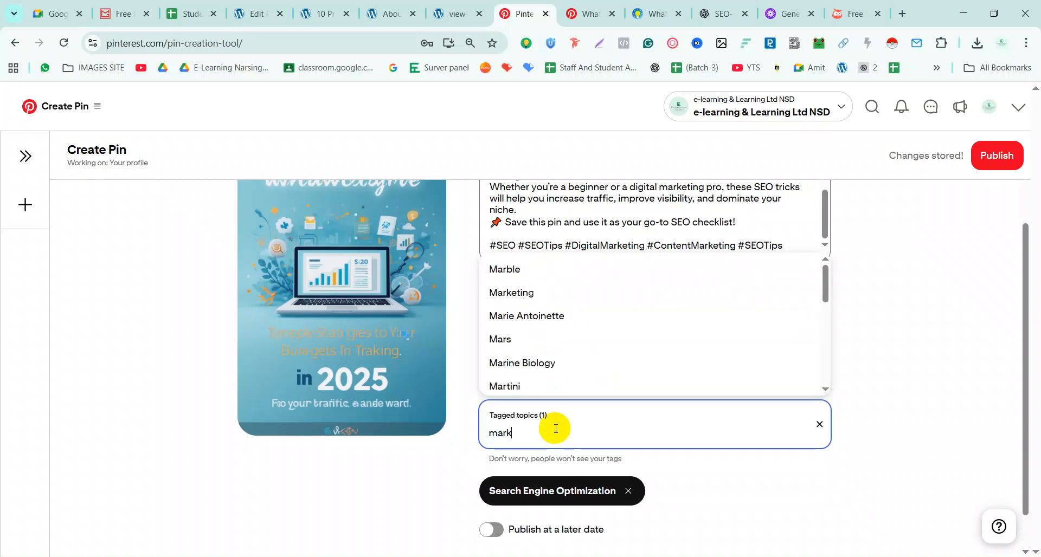
text(eting)
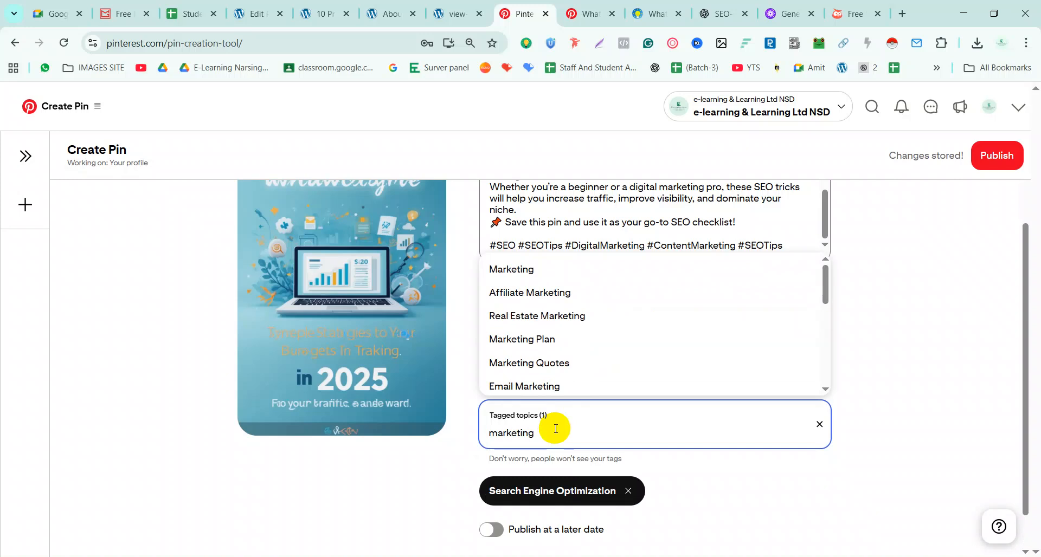
scroll(535, 296, down, 4)
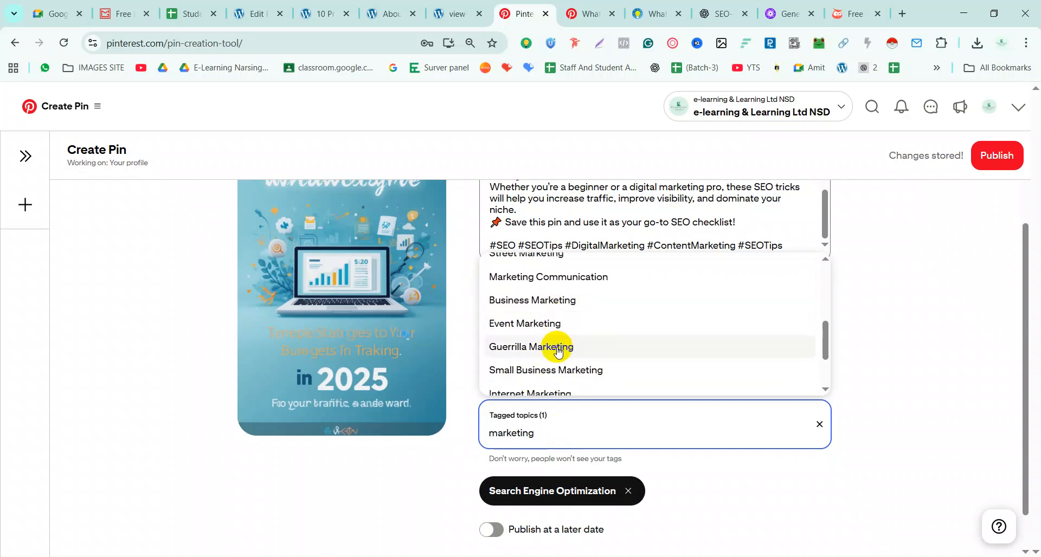
scroll(556, 350, down, 3)
scroll(554, 360, up, 5)
scroll(555, 364, up, 3)
click(551, 292)
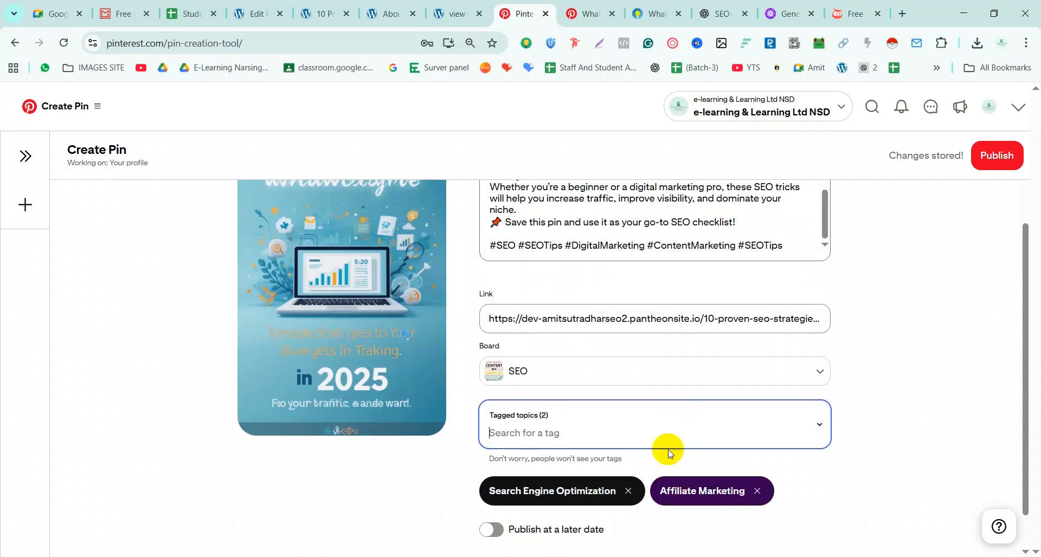
scroll(658, 435, down, 1)
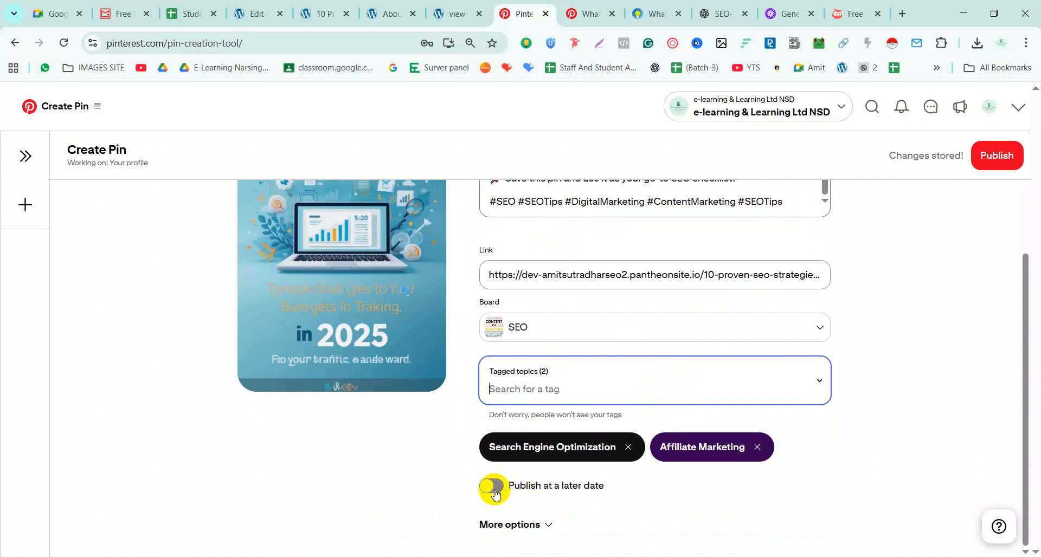
click(493, 488)
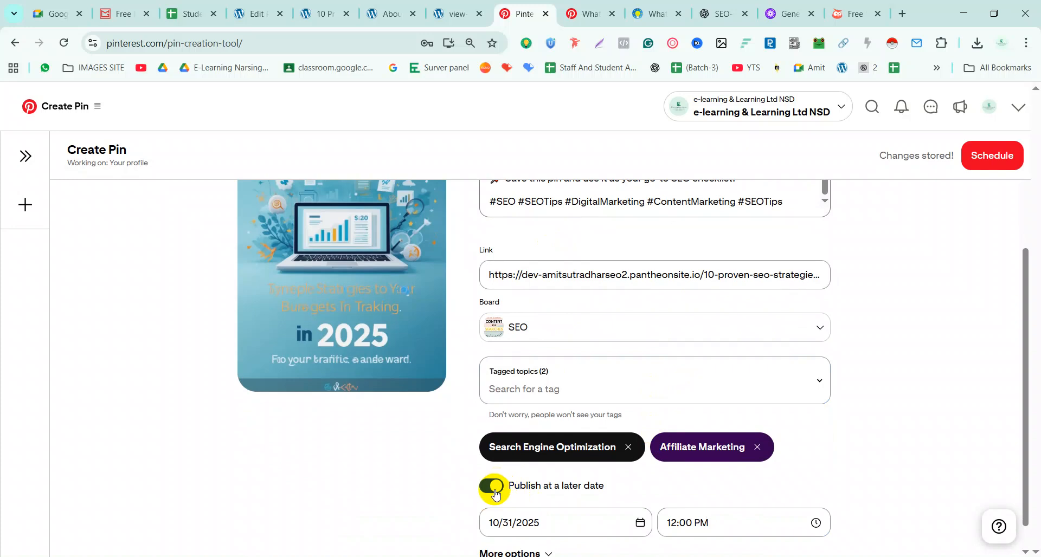
click(494, 488)
click(494, 488)
scroll(581, 479, down, 1)
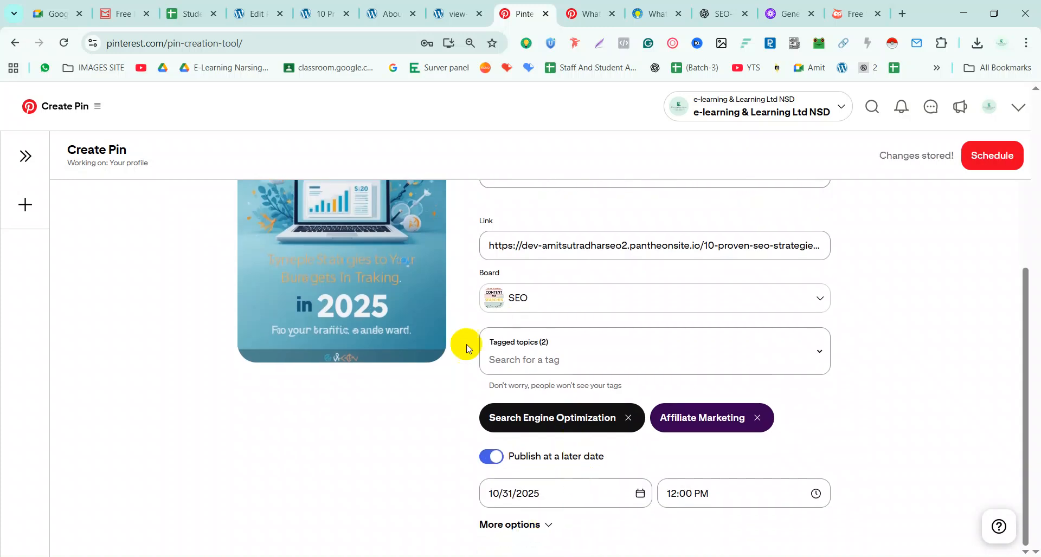
click(488, 461)
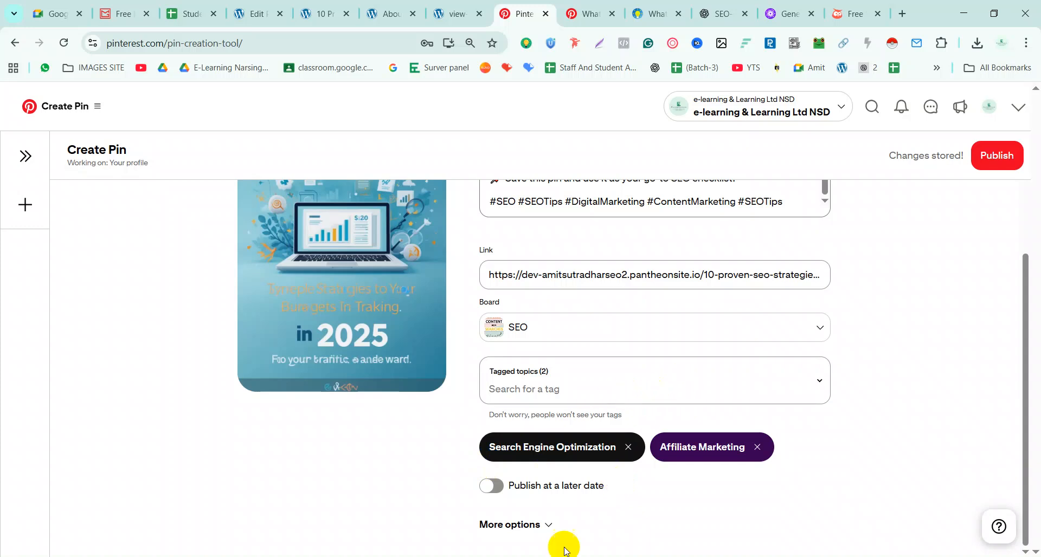
Expand the pin's More options, keeping comments and similar products allowed and Alt Text blank
click(548, 525)
scroll(688, 388, down, 1)
scroll(688, 387, down, 2)
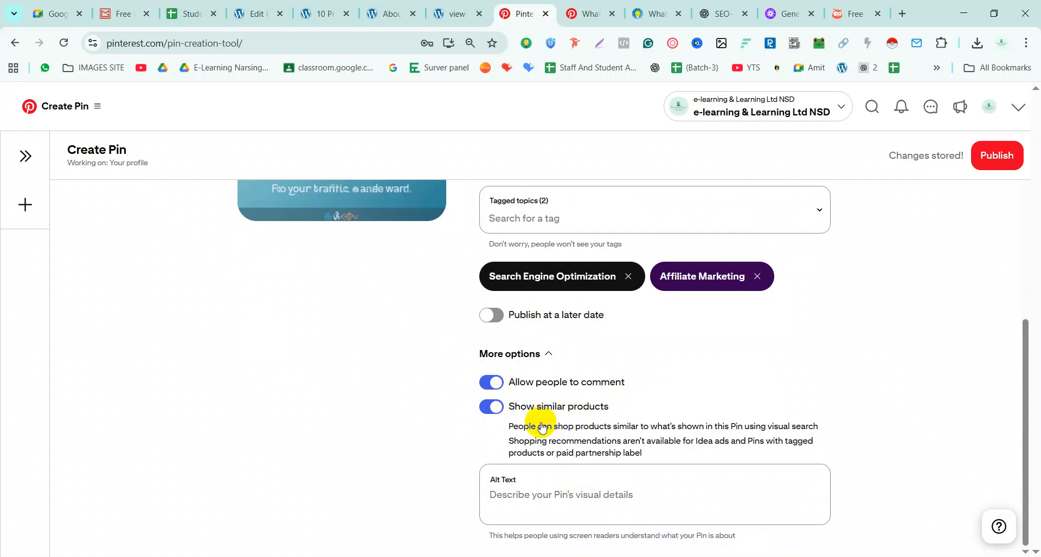
click(556, 498)
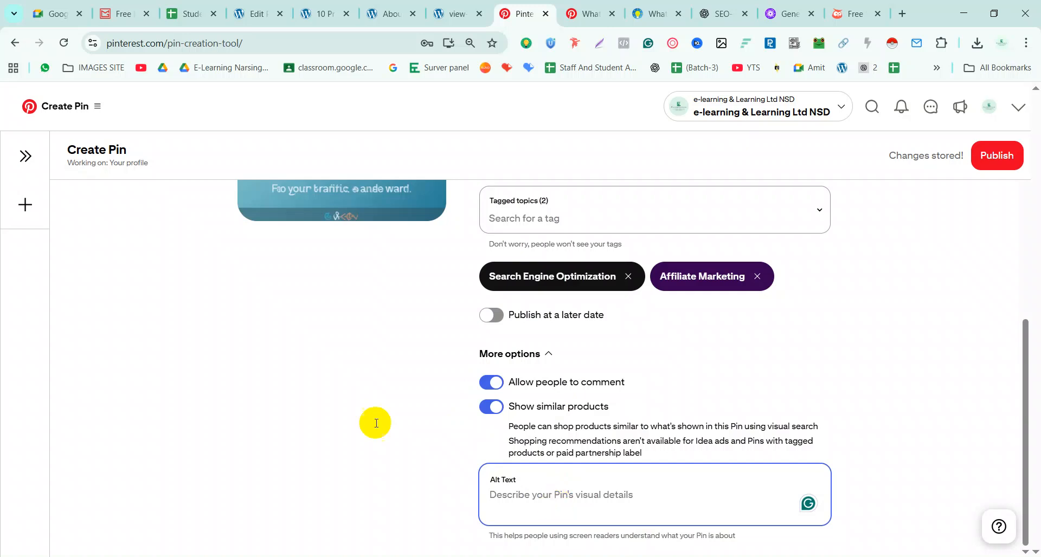
scroll(372, 241, up, 6)
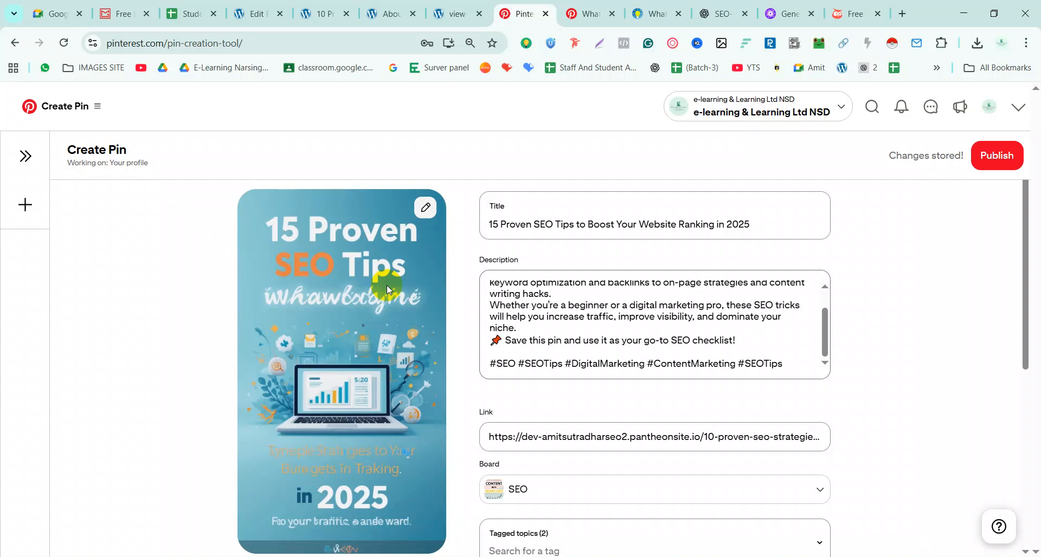
Search Google for a person's name in a new tab, view image results, then return to Pinterest
click(910, 18)
click(373, 38)
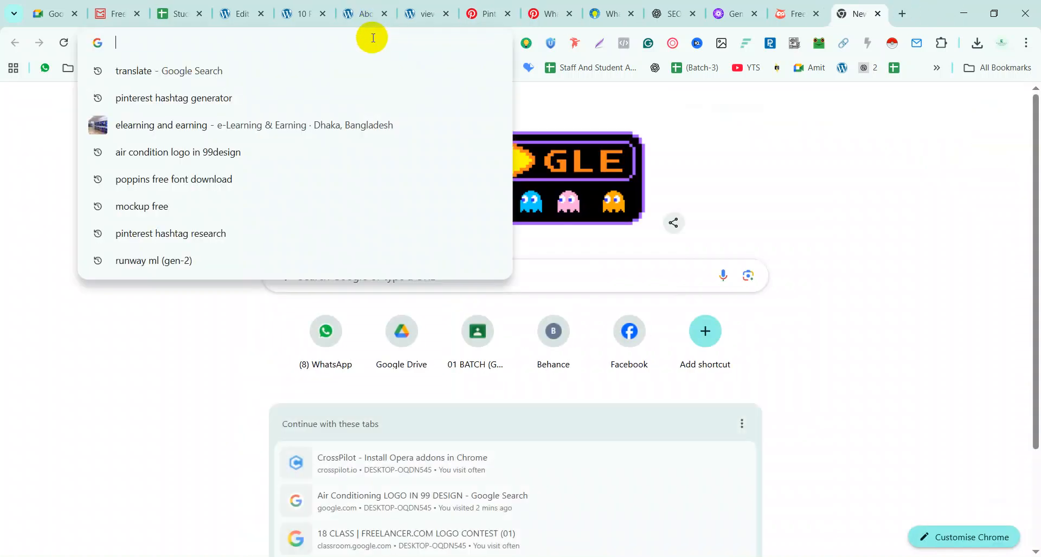
text(amit sutradhar)
key(Return)
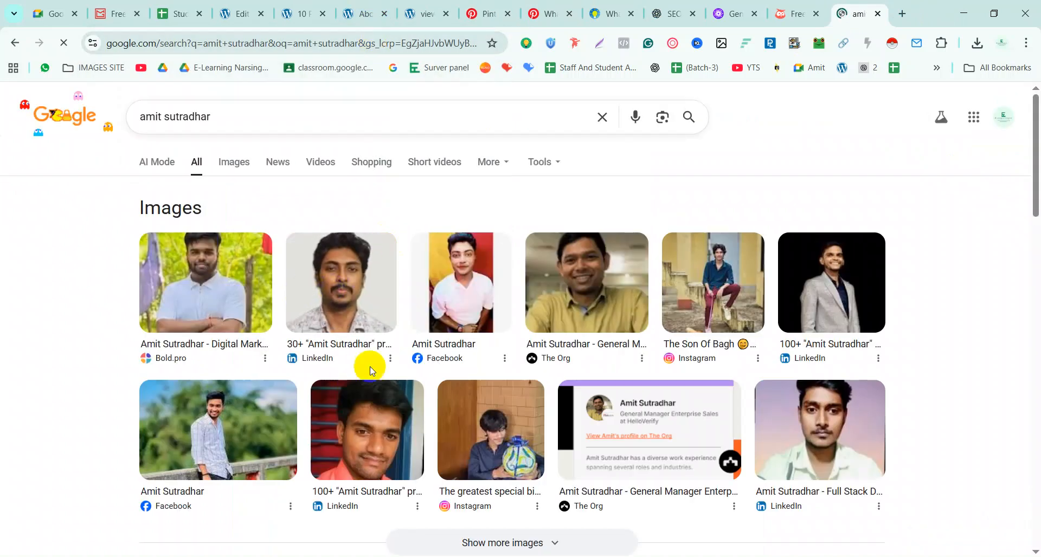
drag(212, 102, 128, 117)
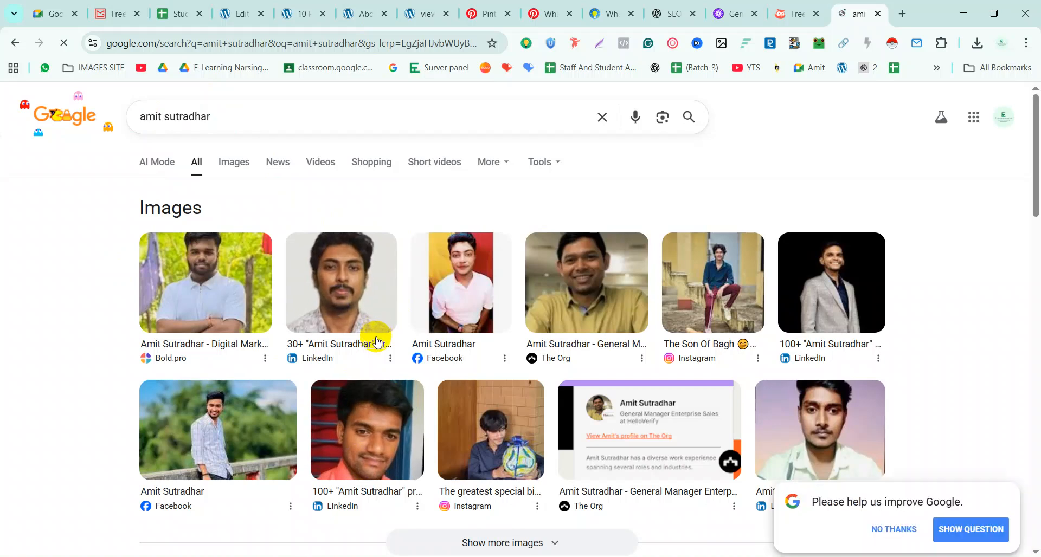
click(337, 281)
click(486, 11)
scroll(450, 412, down, 1)
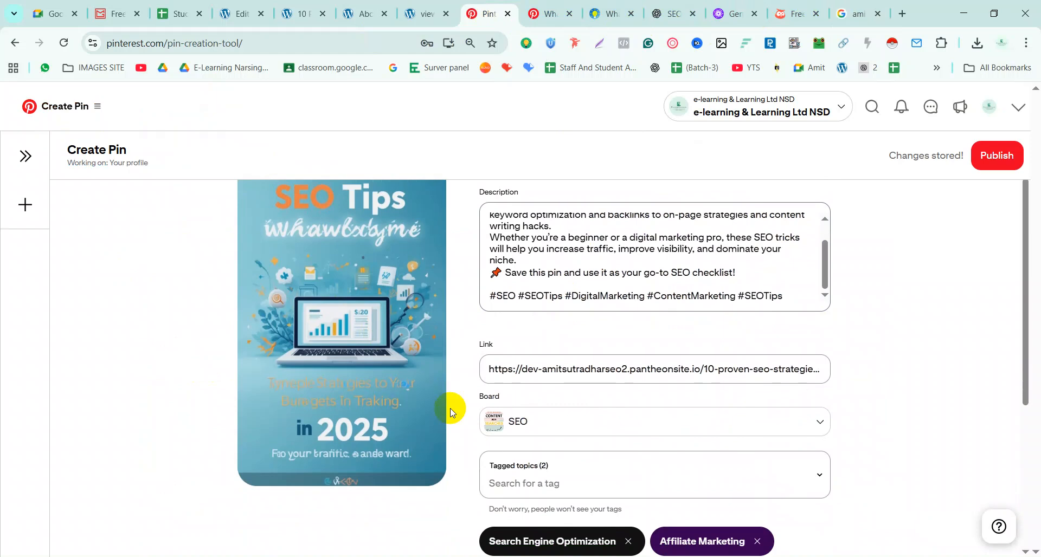
Check the pin's Alt Text field, then switch to the ChatGPT chat holding the drafted pin copy
scroll(450, 412, down, 4)
click(572, 495)
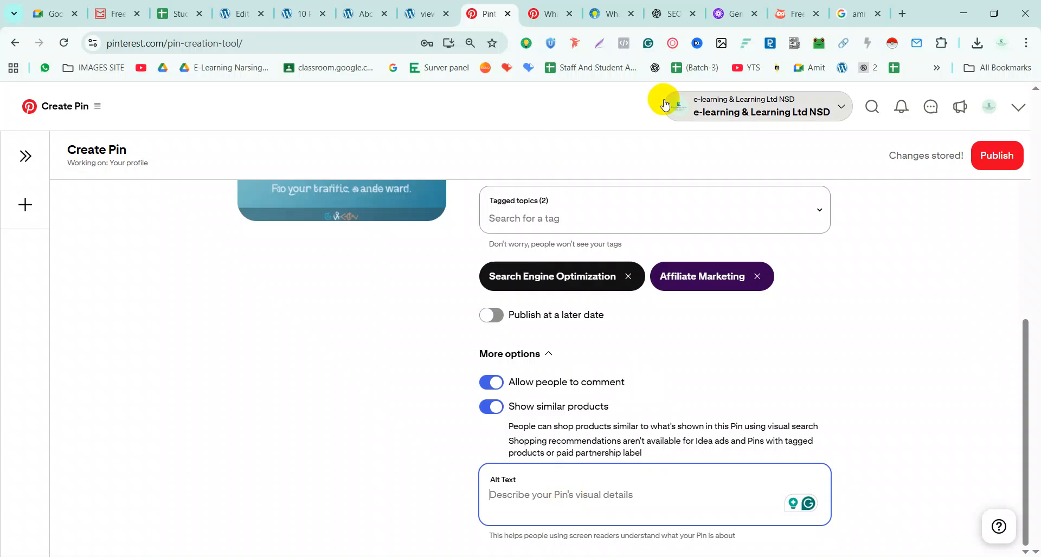
scroll(674, 225, up, 2)
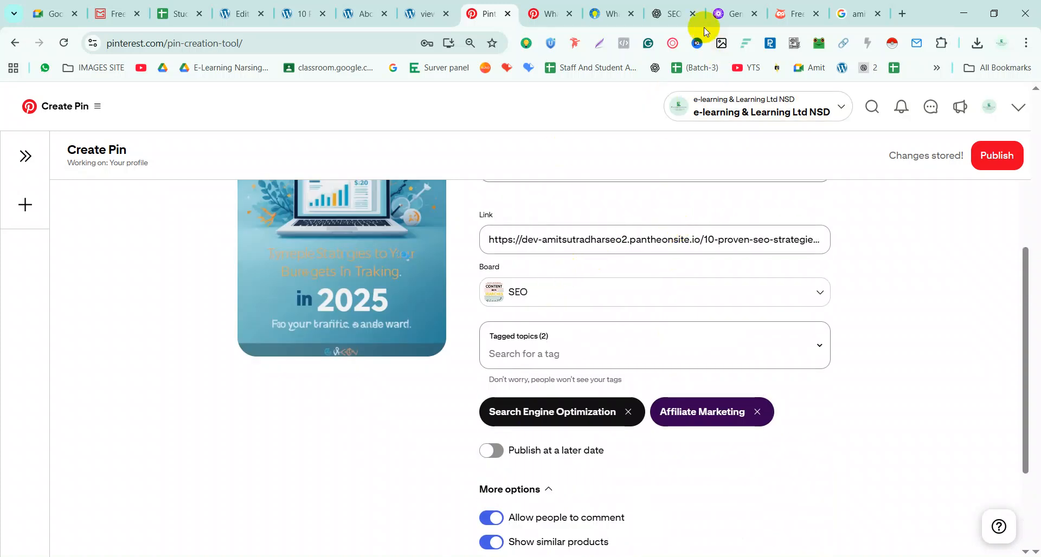
click(664, 13)
scroll(408, 394, down, 3)
scroll(408, 394, down, 9)
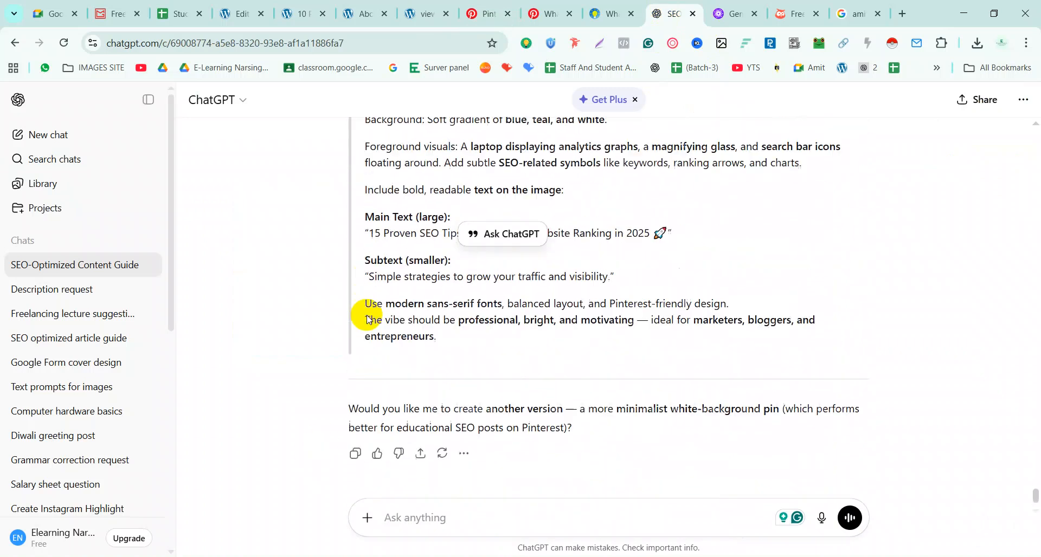
Copy ChatGPT's suggested Pinterest alt text describing the laptop, analytics charts and blue-teal gradient background
scroll(366, 320, up, 5)
drag(367, 269, 720, 291)
key(ctrl+c)
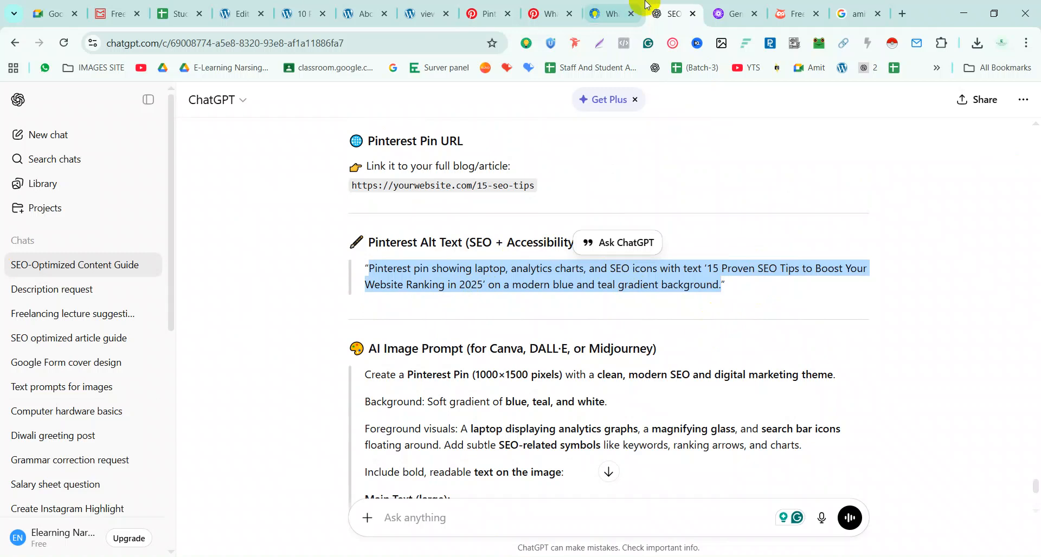
Paste the copied description into the pin's Alt Text, remove the stray opening quote, and publish
click(480, 14)
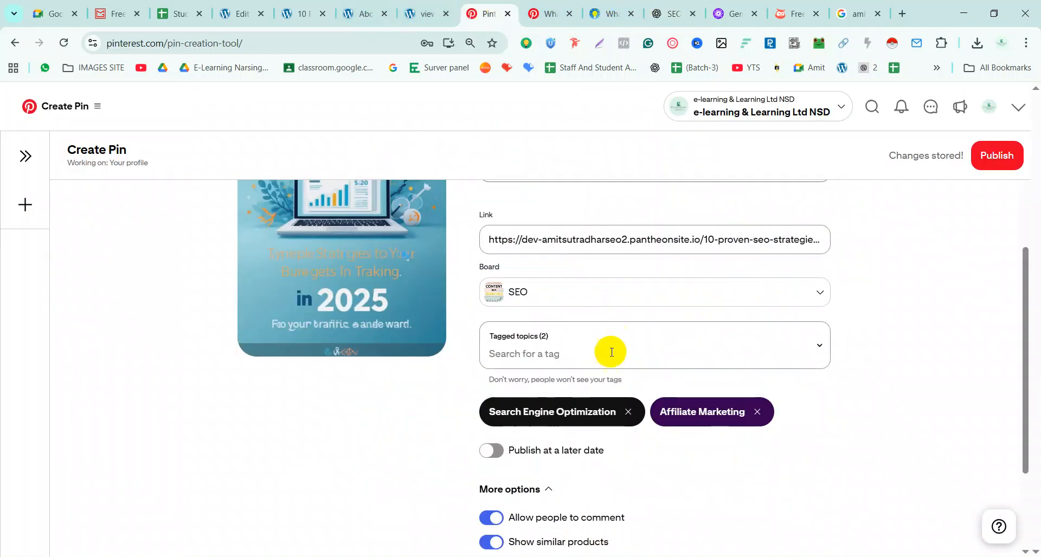
scroll(530, 470, down, 3)
click(536, 484)
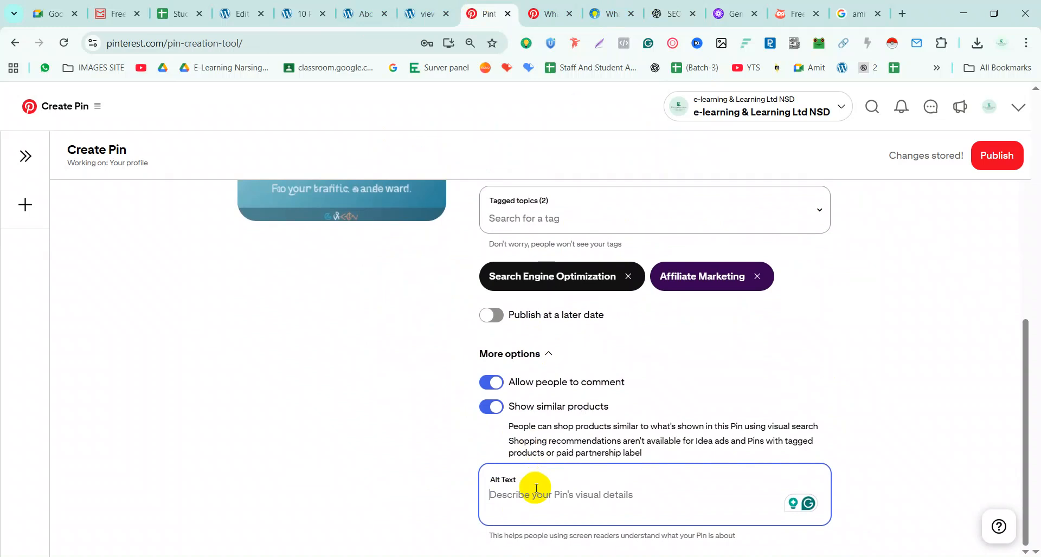
key(ctrl+v)
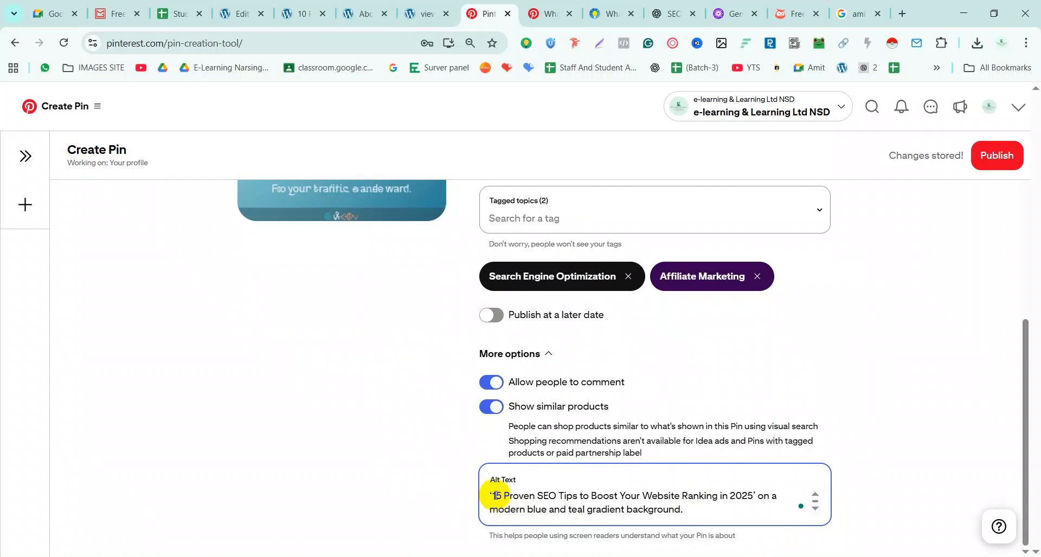
key(BackSpace)
click(1000, 162)
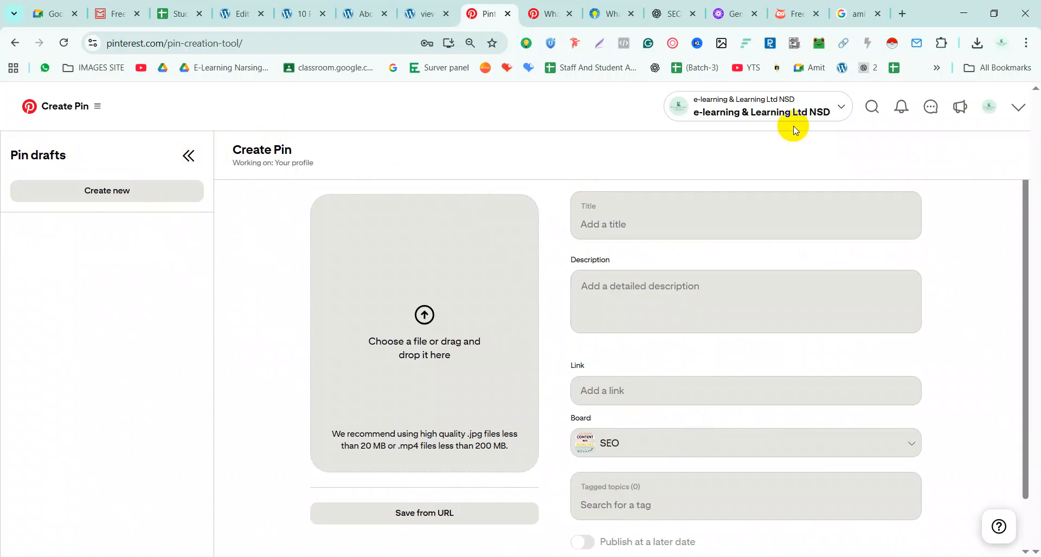
Open the 15 Proven SEO Tips pin from the profile's created pins and follow its blog link
click(989, 106)
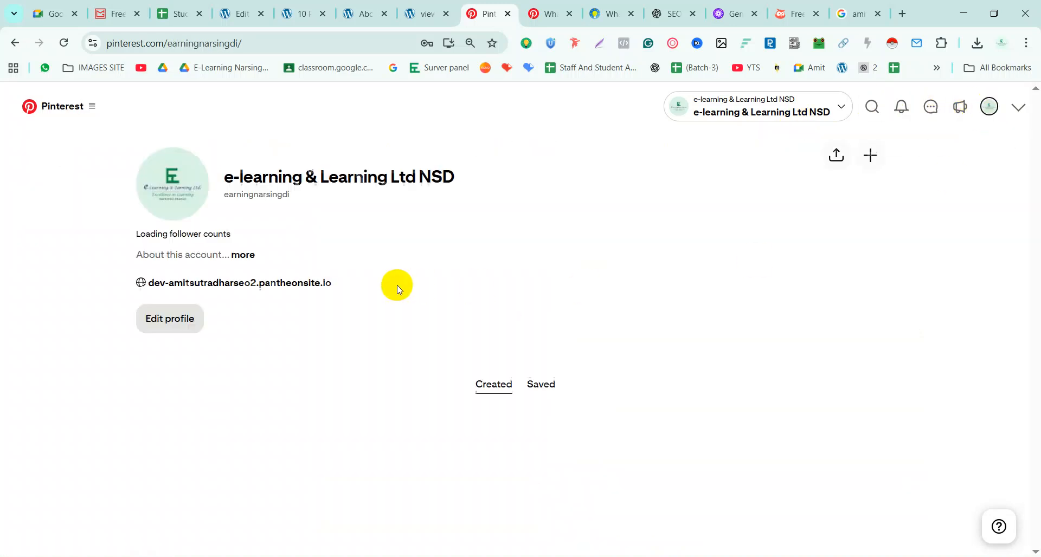
scroll(224, 412, down, 3)
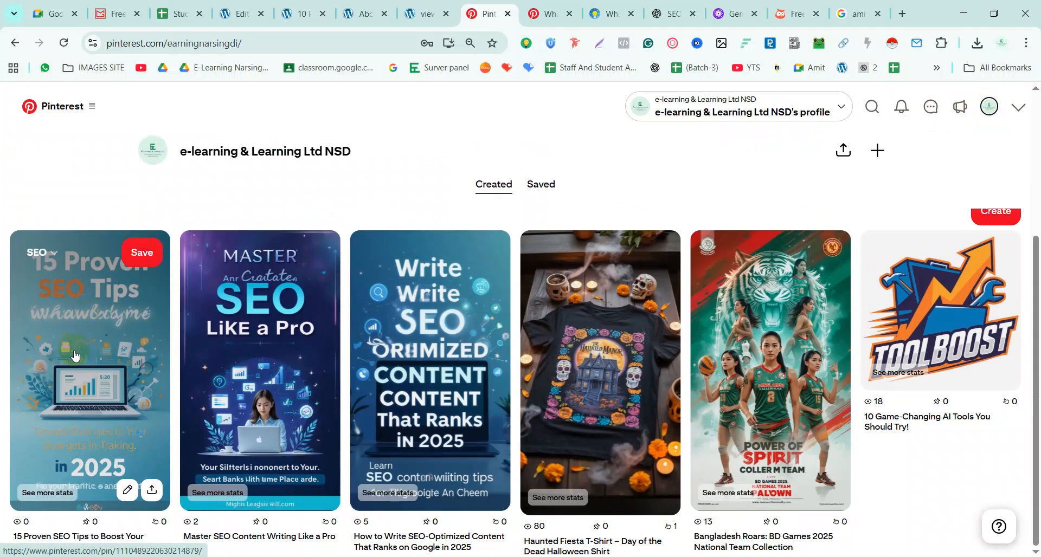
click(75, 355)
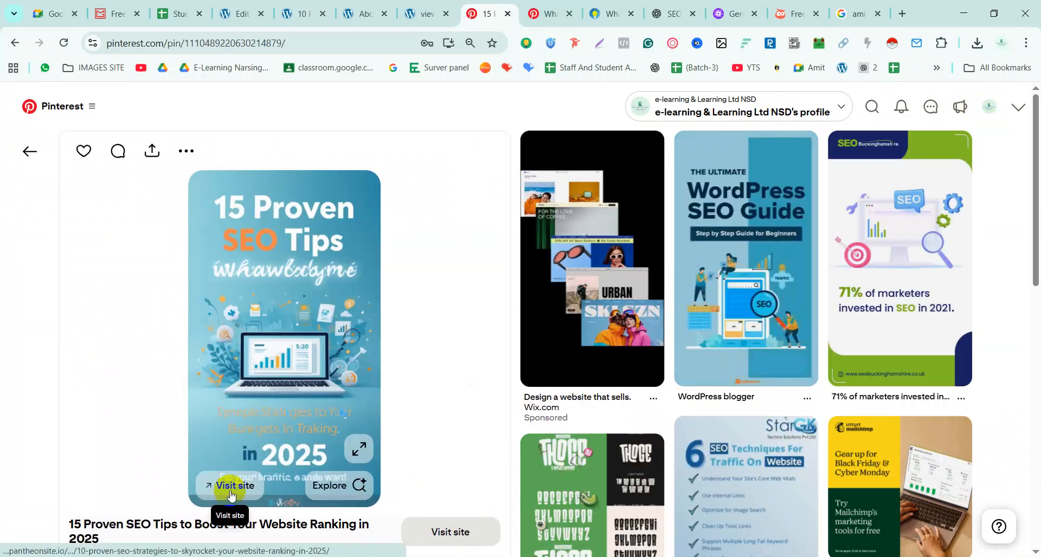
click(231, 487)
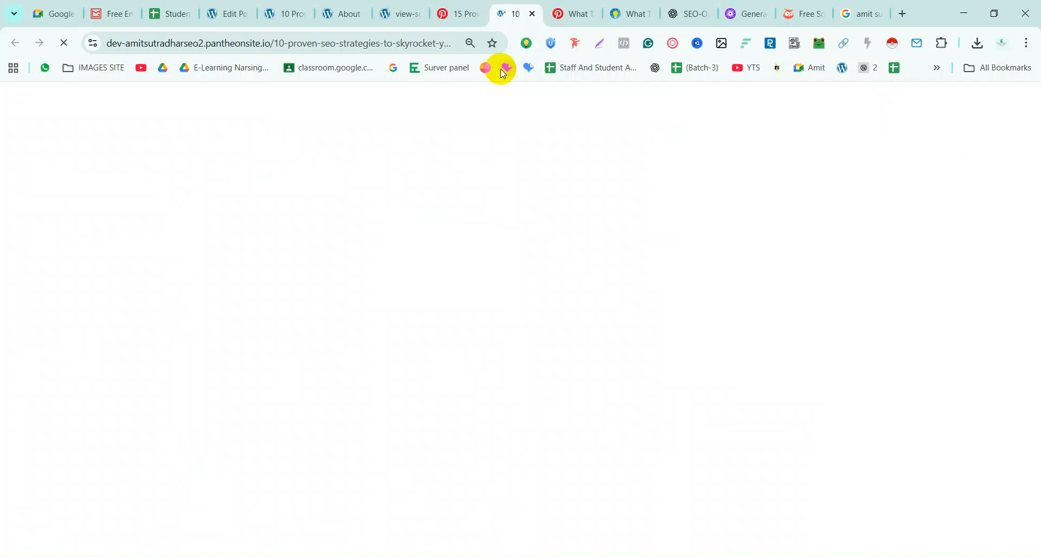
Scroll through the linked '10 Proven SEO Strategies' WordPress post, then return to the Pinterest pin page
scroll(516, 346, down, 20)
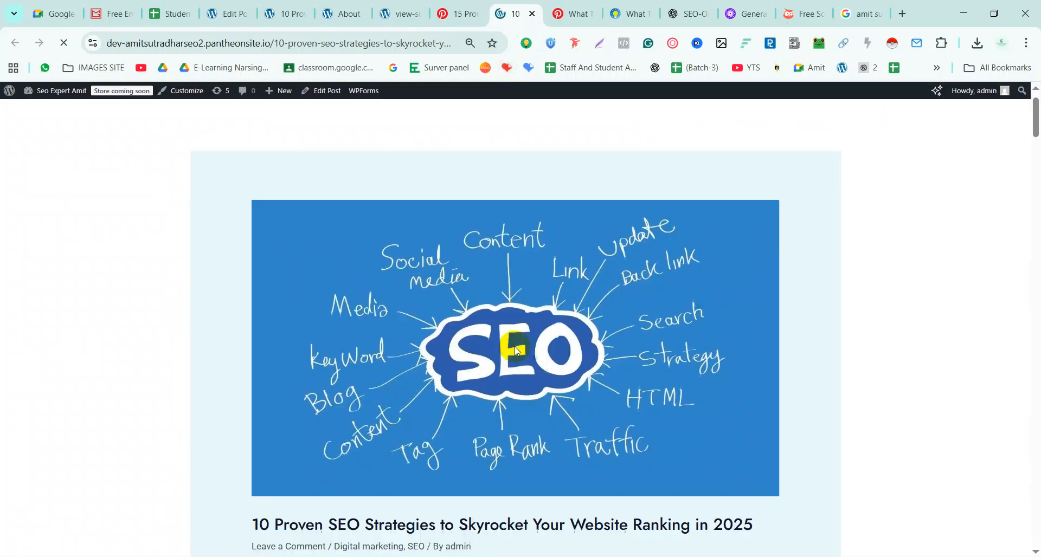
scroll(510, 361, down, 20)
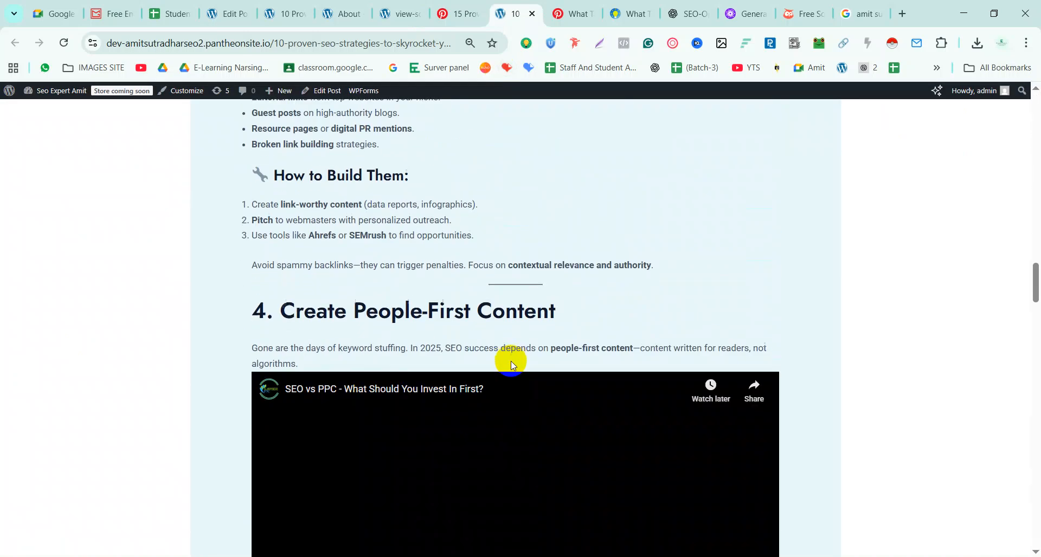
scroll(511, 361, down, 15)
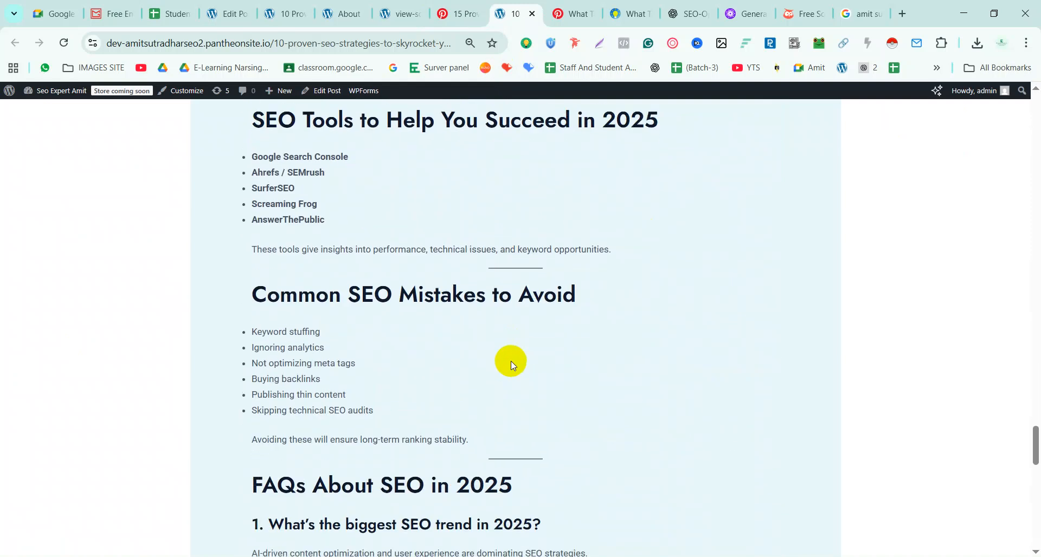
scroll(511, 361, up, 8)
scroll(511, 361, up, 20)
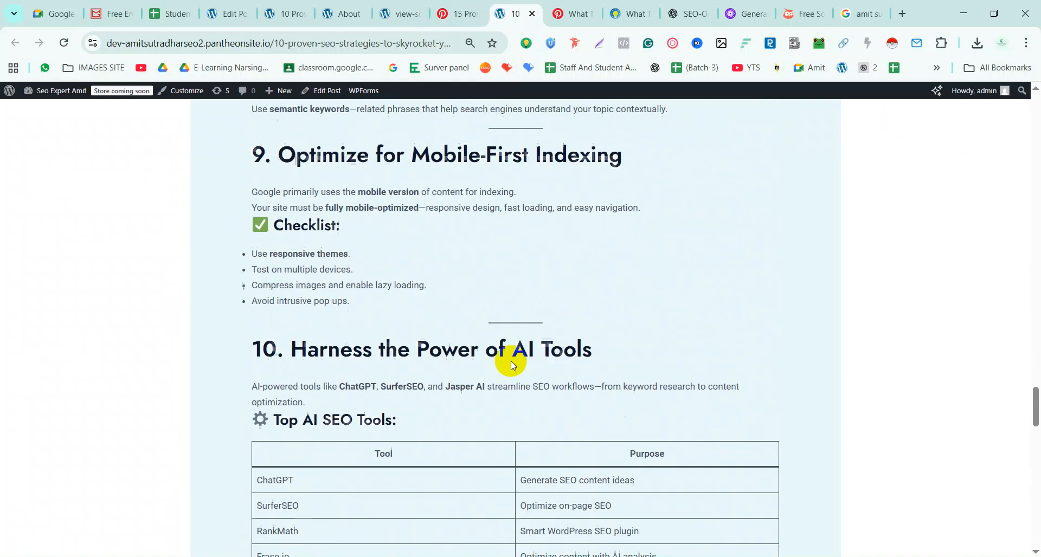
scroll(511, 361, up, 20)
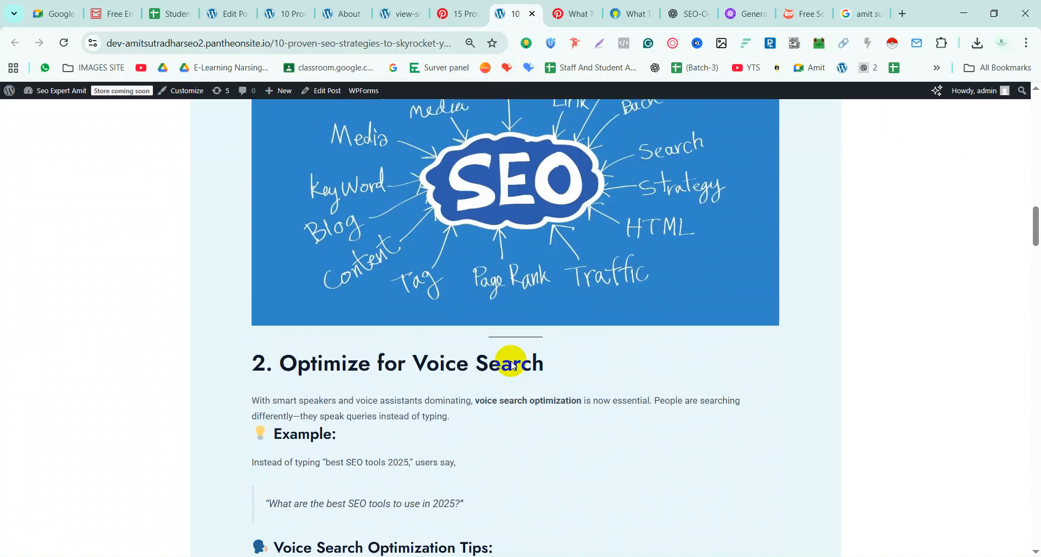
scroll(511, 361, up, 5)
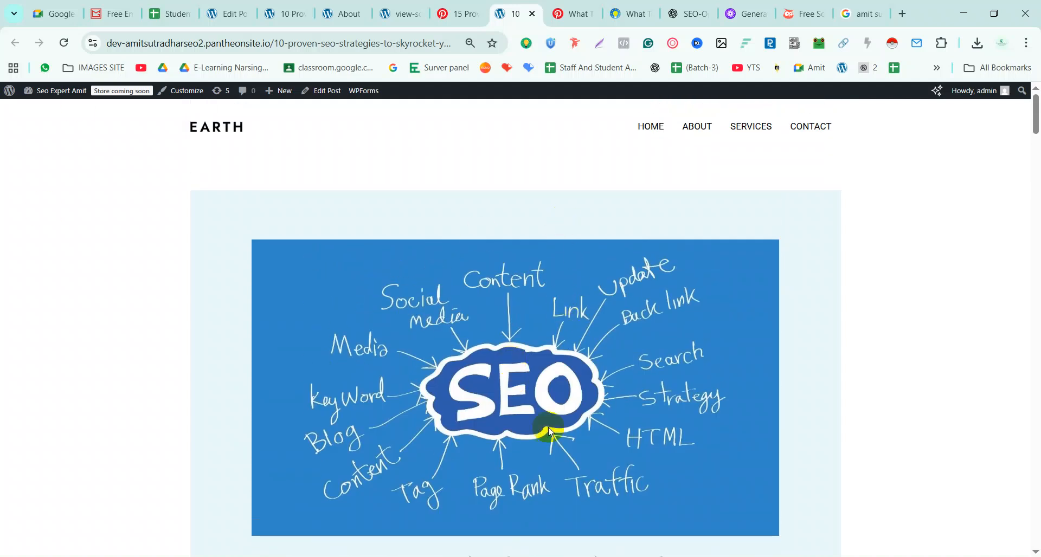
scroll(548, 427, down, 15)
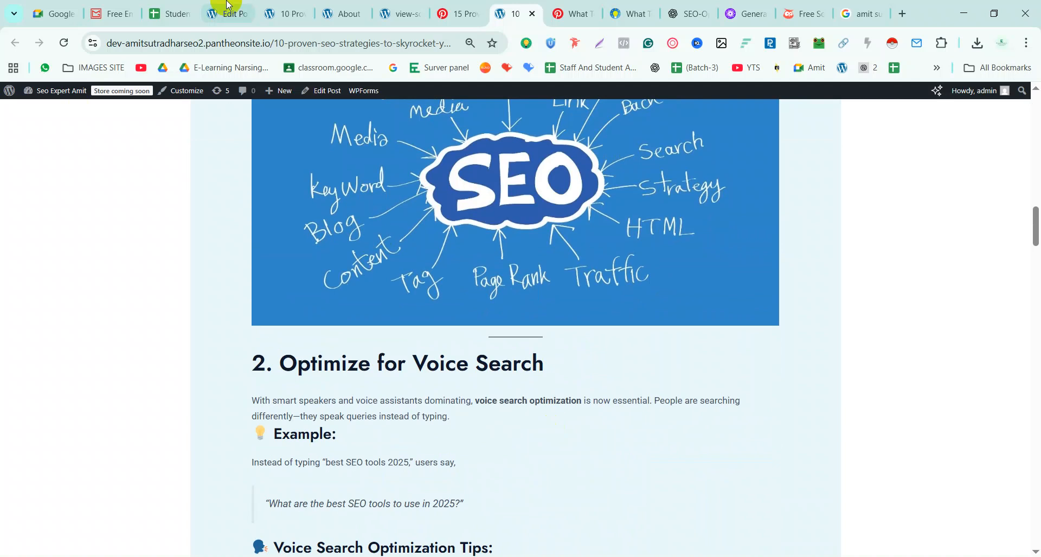
click(460, 13)
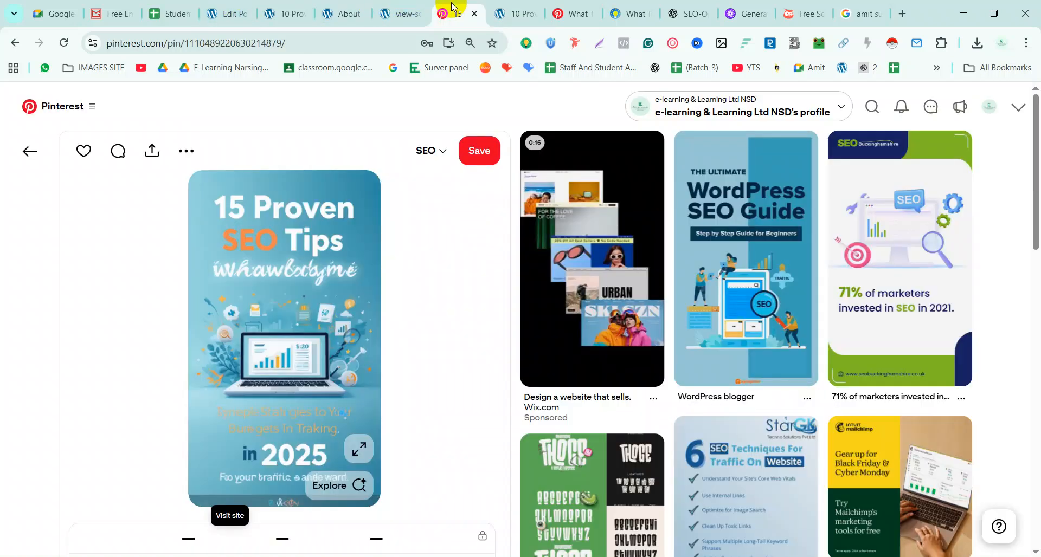
Close the WordPress post tab, look over the published pin page, and bring up Pinterest's recent searches
click(532, 20)
click(534, 17)
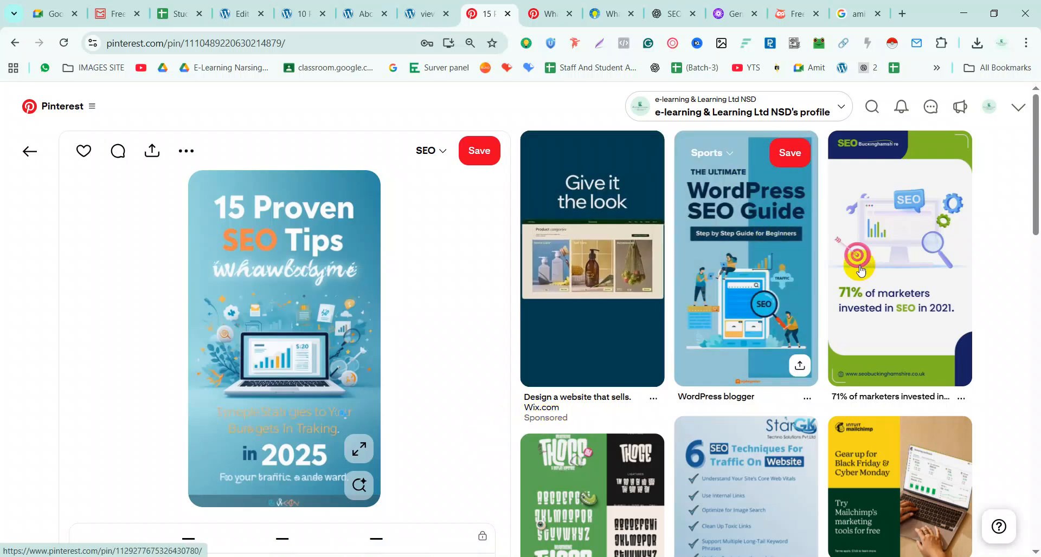
scroll(507, 423, down, 1)
scroll(507, 423, down, 5)
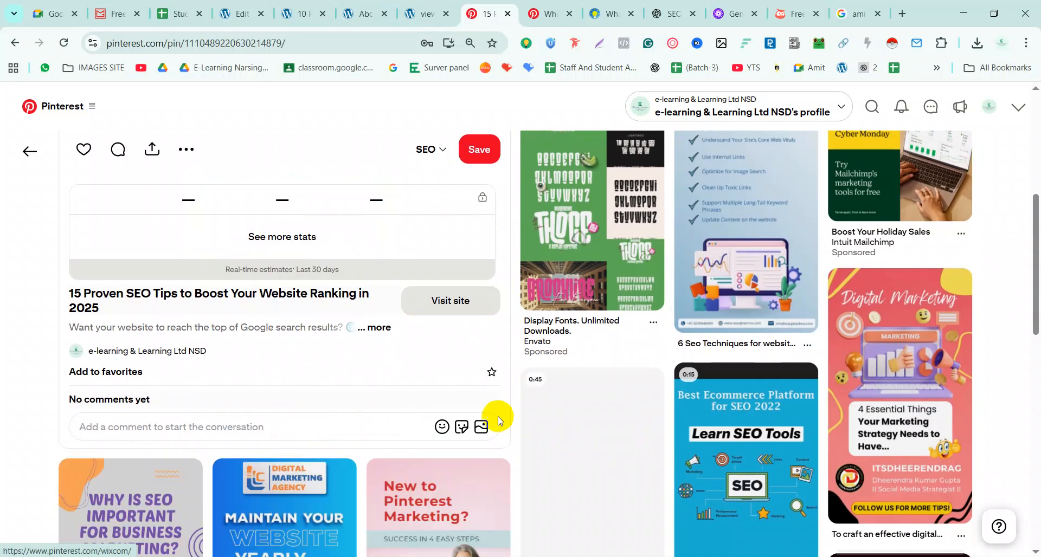
scroll(496, 418, up, 6)
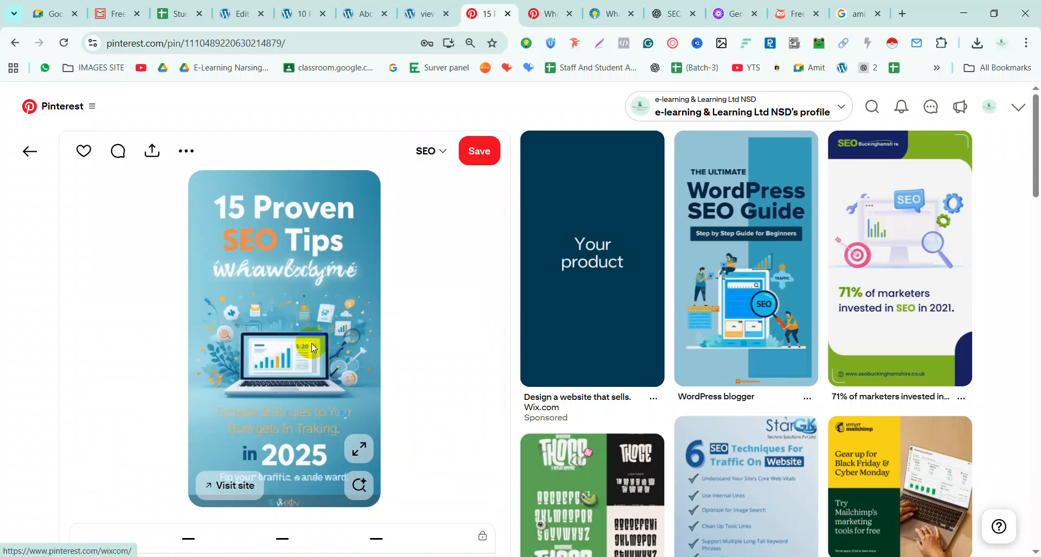
mouse_move(523, 325)
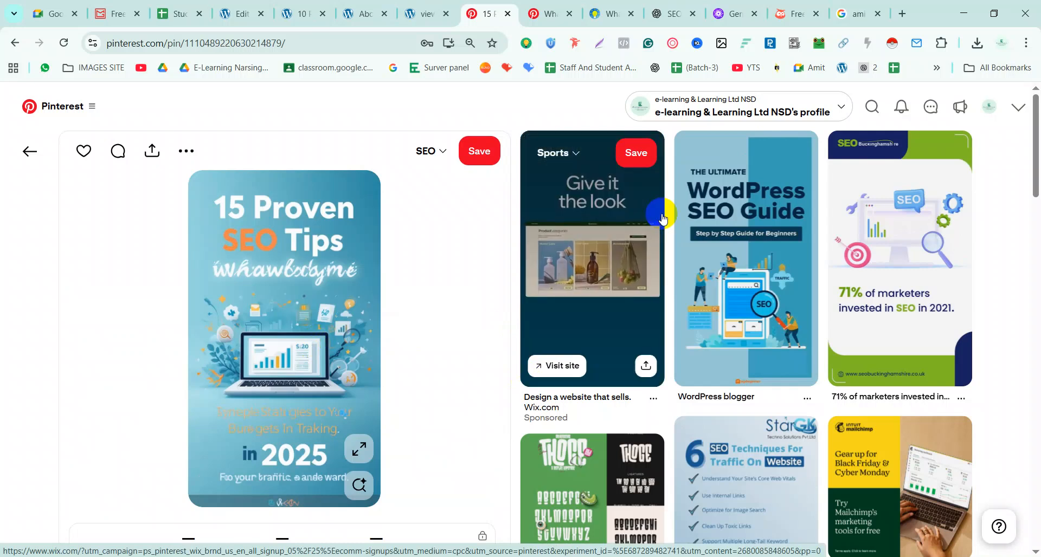
scroll(725, 273, down, 5)
scroll(725, 273, up, 5)
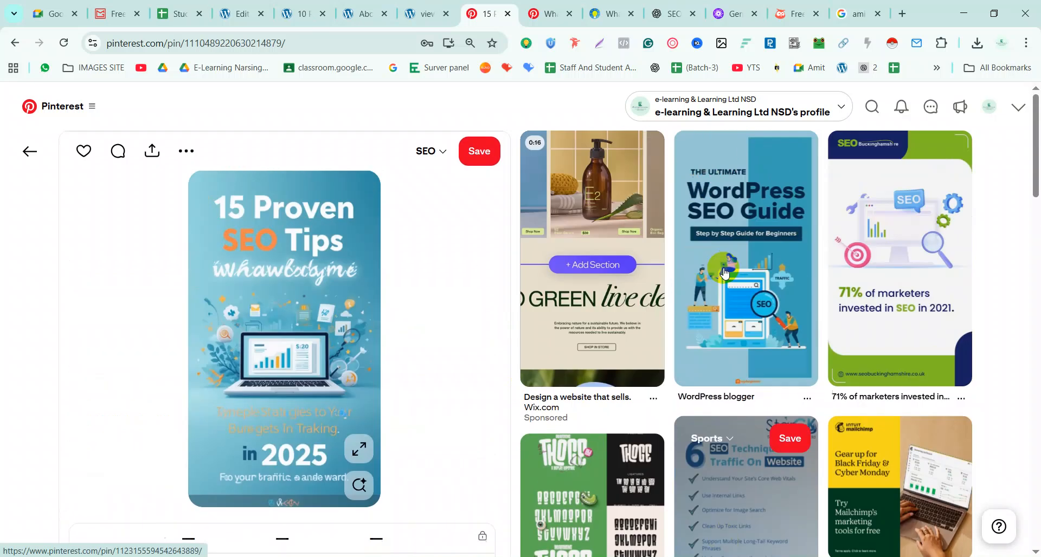
click(871, 107)
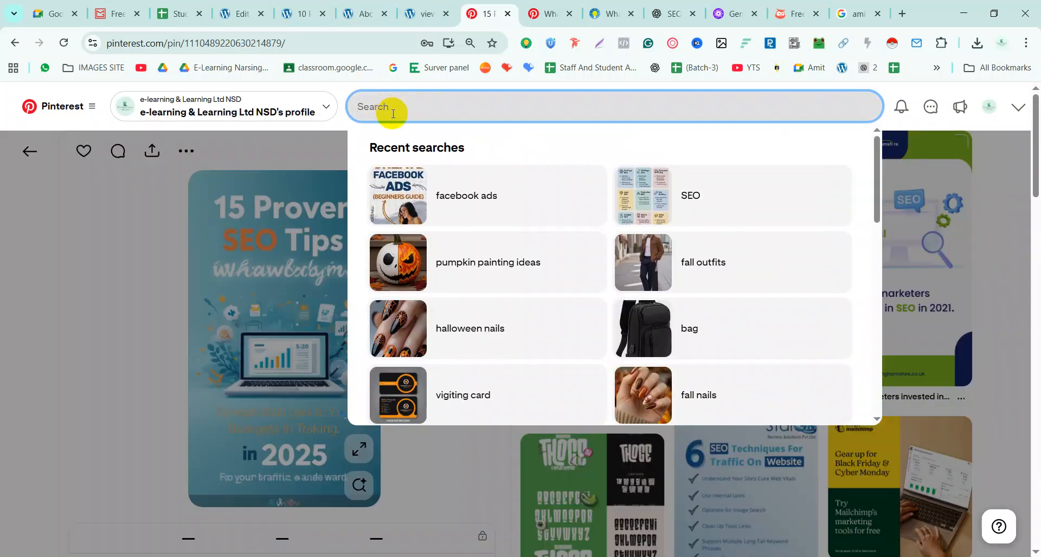
Search Pinterest for 'seo'
text(seo)
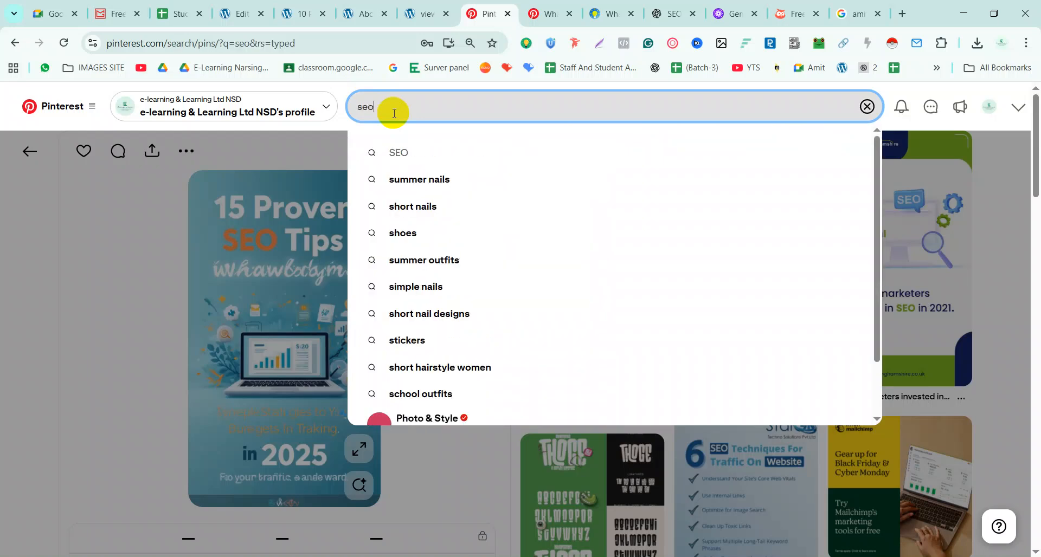
key(Return)
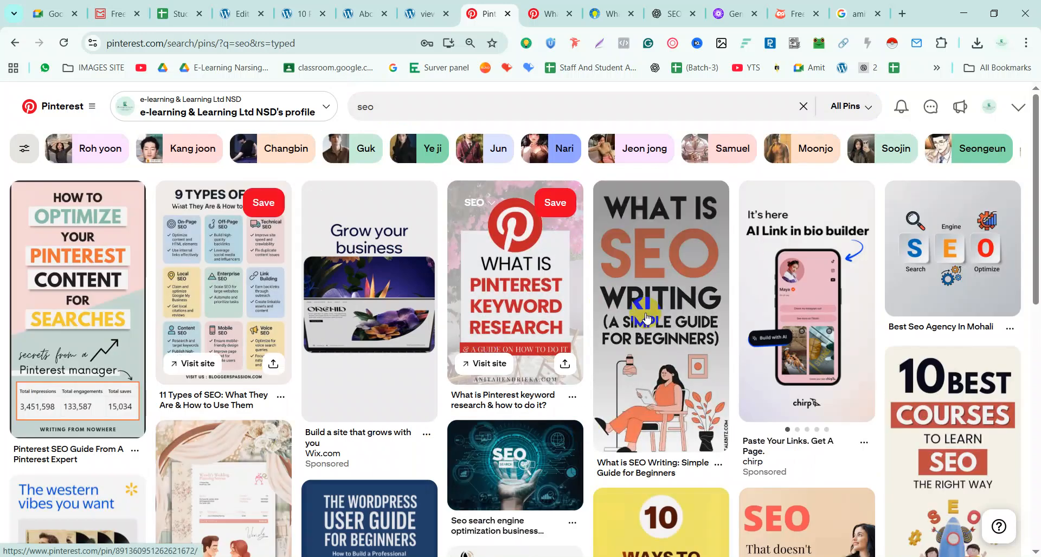
Save the 'What is SEO Writing: Simple Guide for Beginners' pin to the SEO board and view the board
click(688, 281)
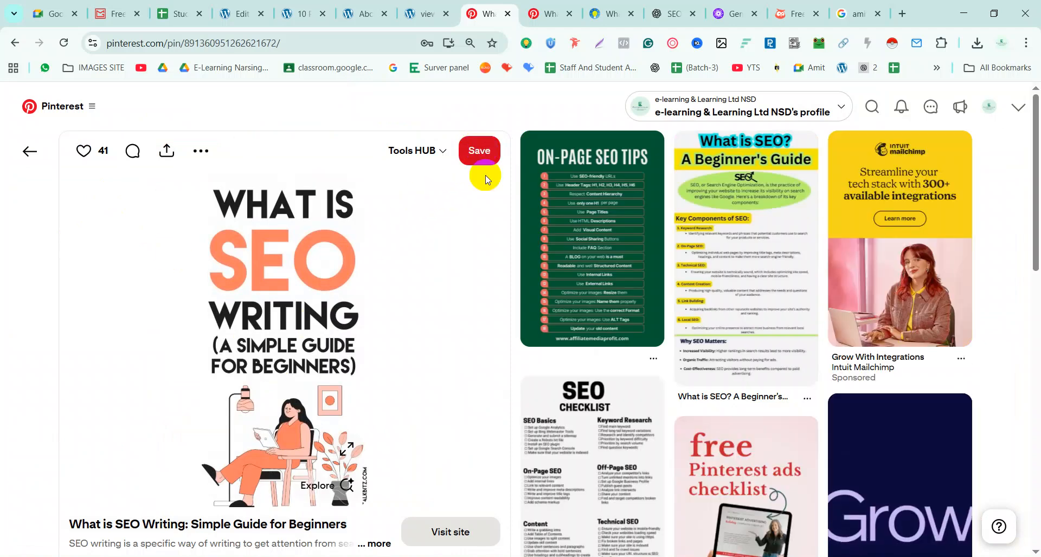
click(443, 158)
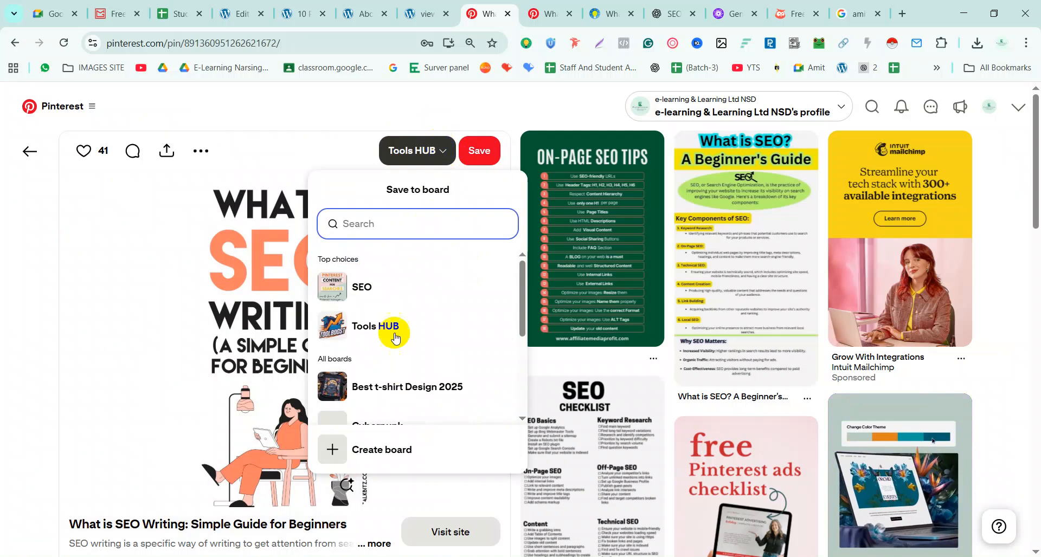
scroll(369, 373, down, 3)
scroll(369, 374, down, 1)
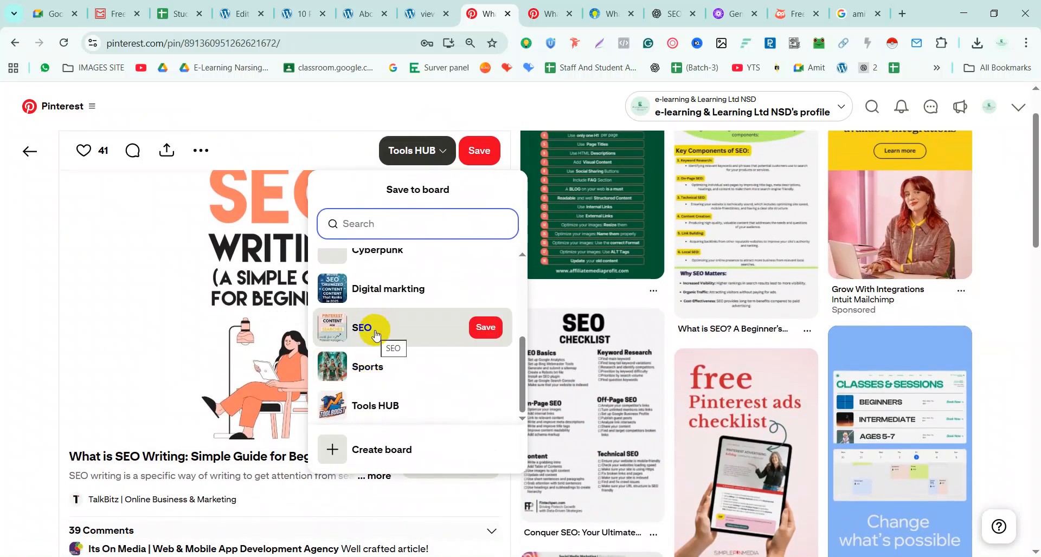
click(483, 328)
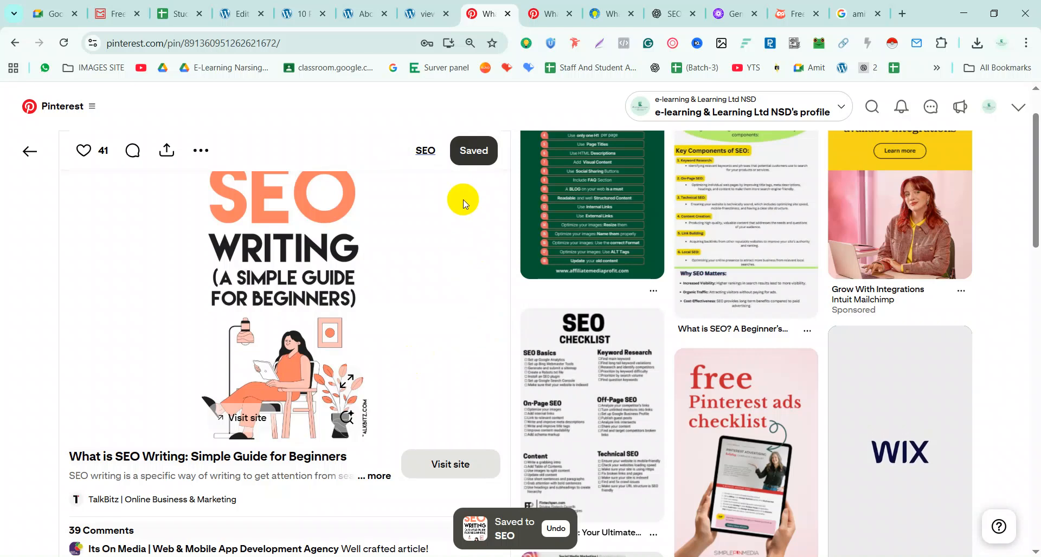
click(423, 152)
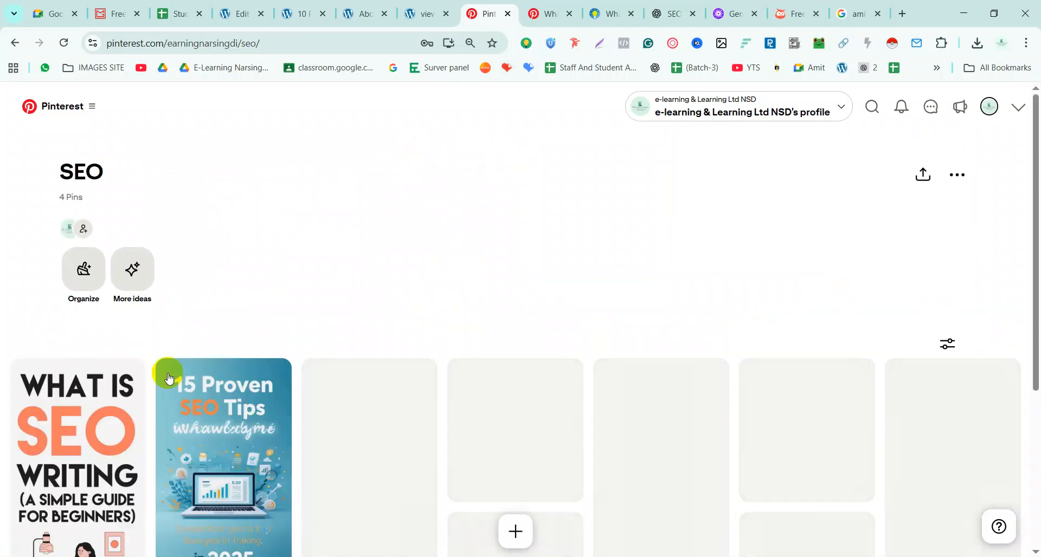
Browse the SEO board, go back to the previous pin, and open 'Conquer SEO: Your Ultimate Checklist for Success!'
scroll(126, 402, down, 5)
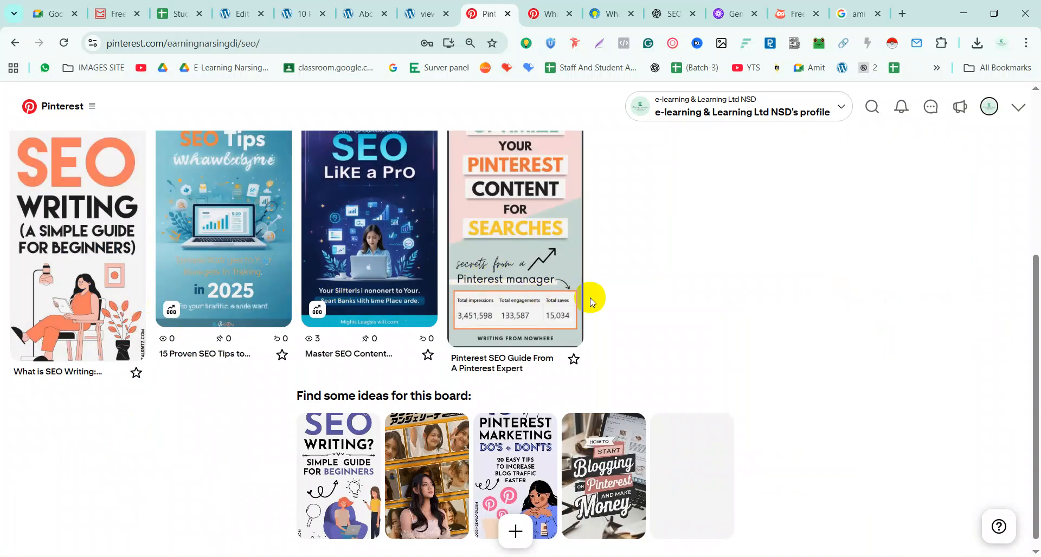
scroll(576, 326, down, 1)
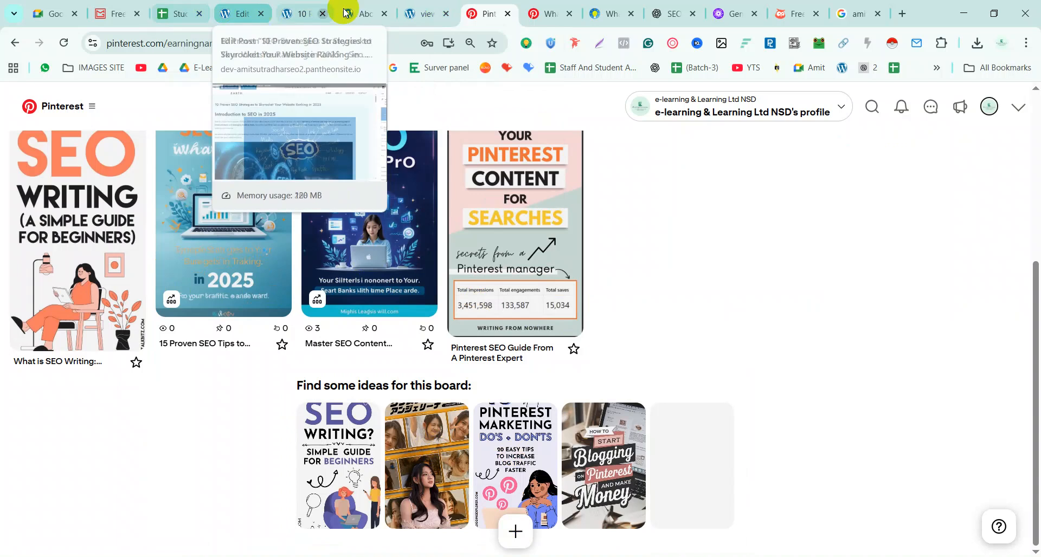
click(427, 13)
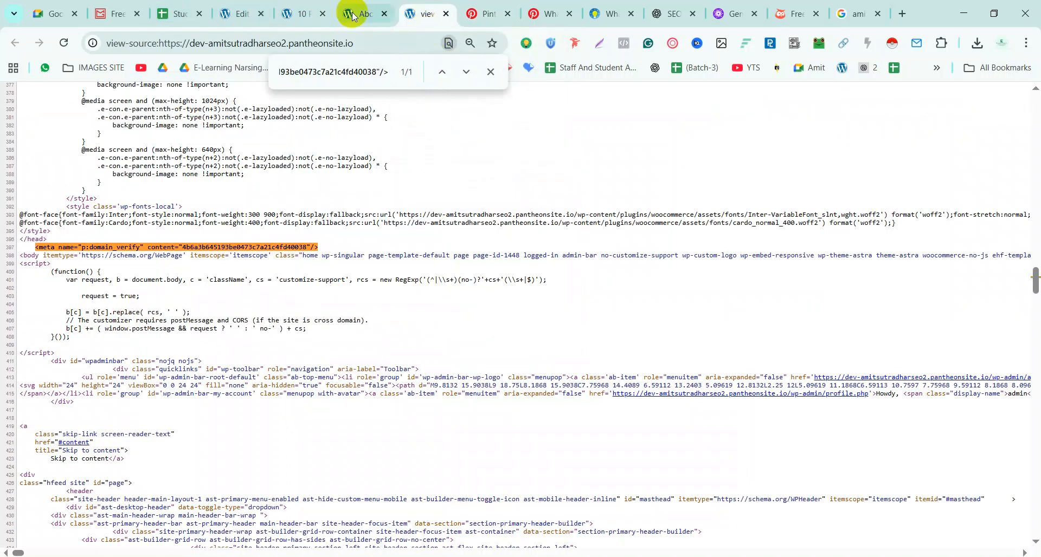
click(484, 13)
scroll(580, 226, up, 4)
click(16, 44)
scroll(650, 330, down, 5)
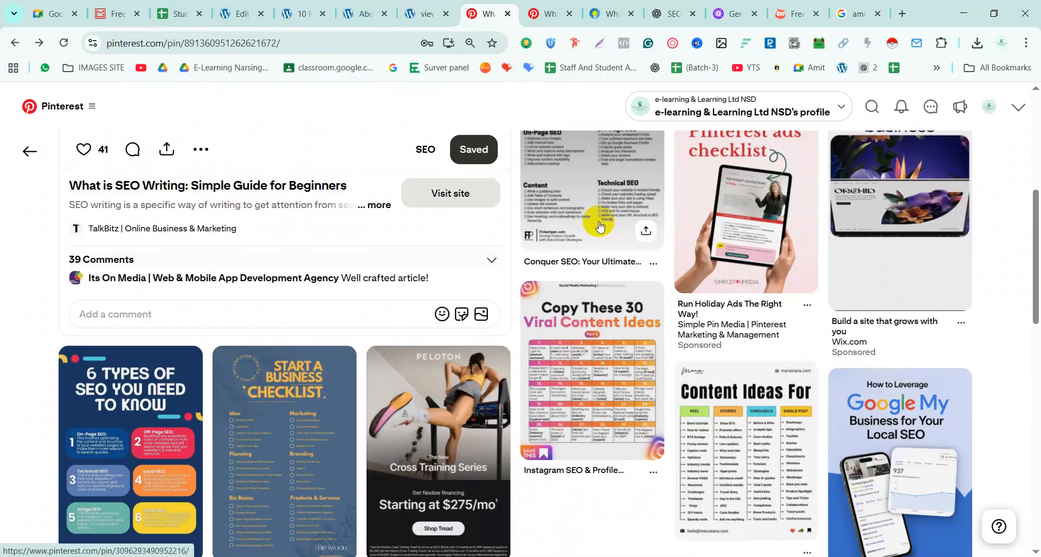
scroll(595, 225, up, 3)
click(590, 282)
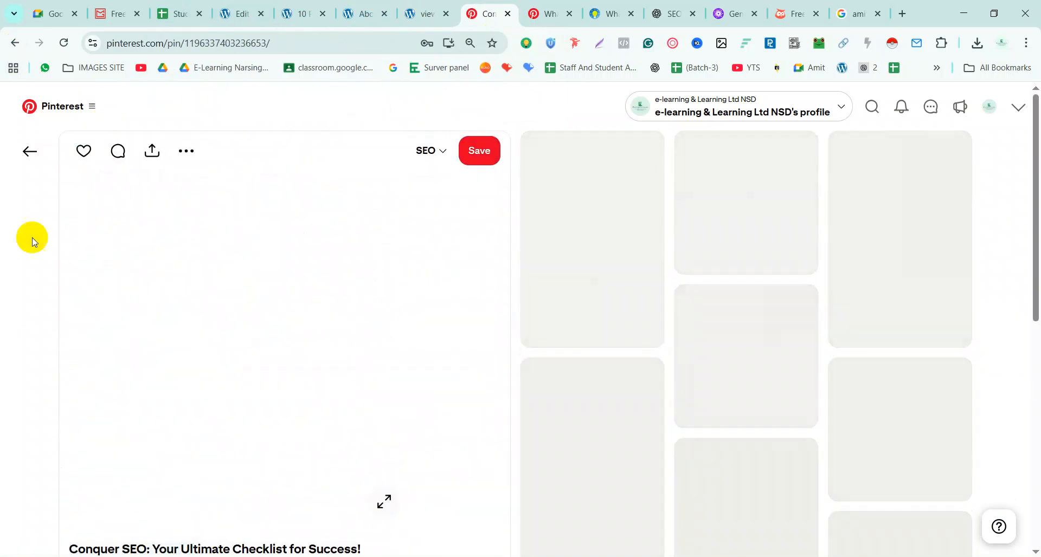
Save the Conquer SEO checklist pin and '27 SEO Mistakes to Avoid Always' to SEO, then view the board
click(482, 151)
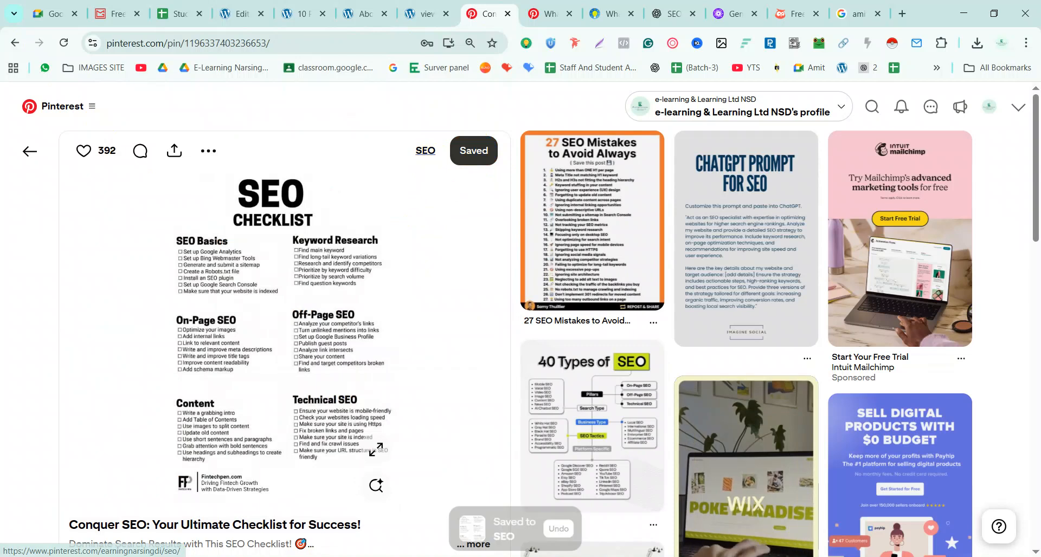
click(607, 216)
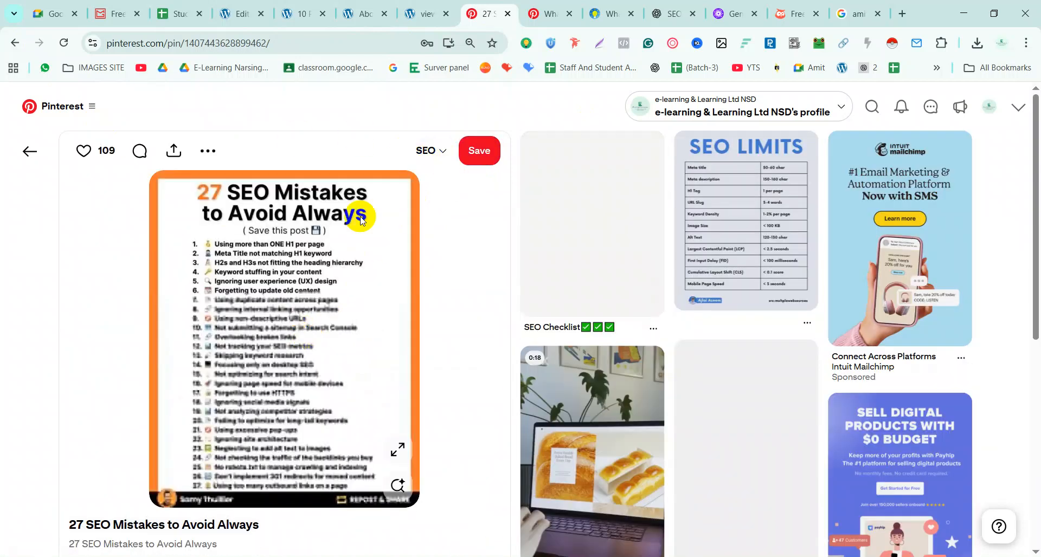
click(477, 153)
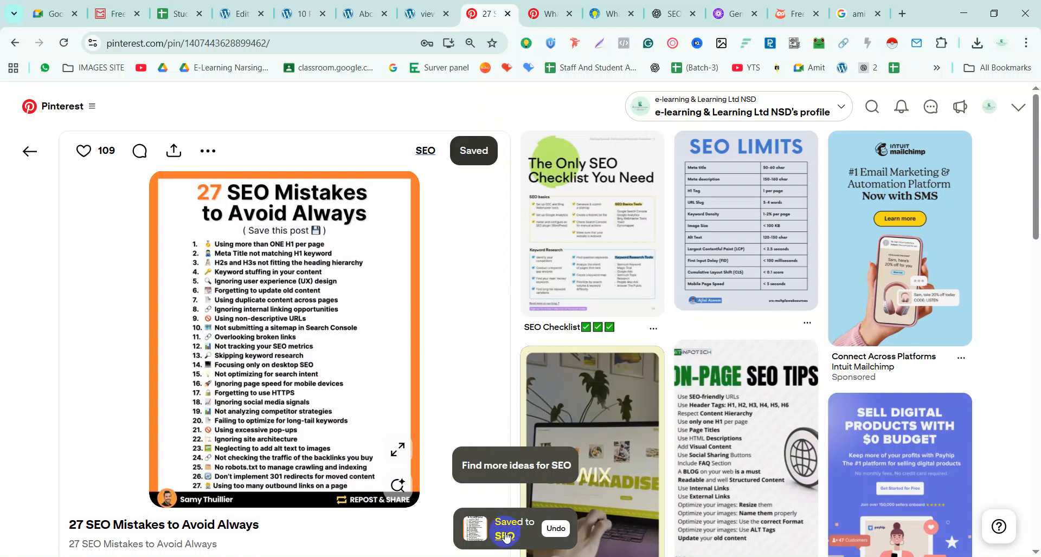
click(504, 537)
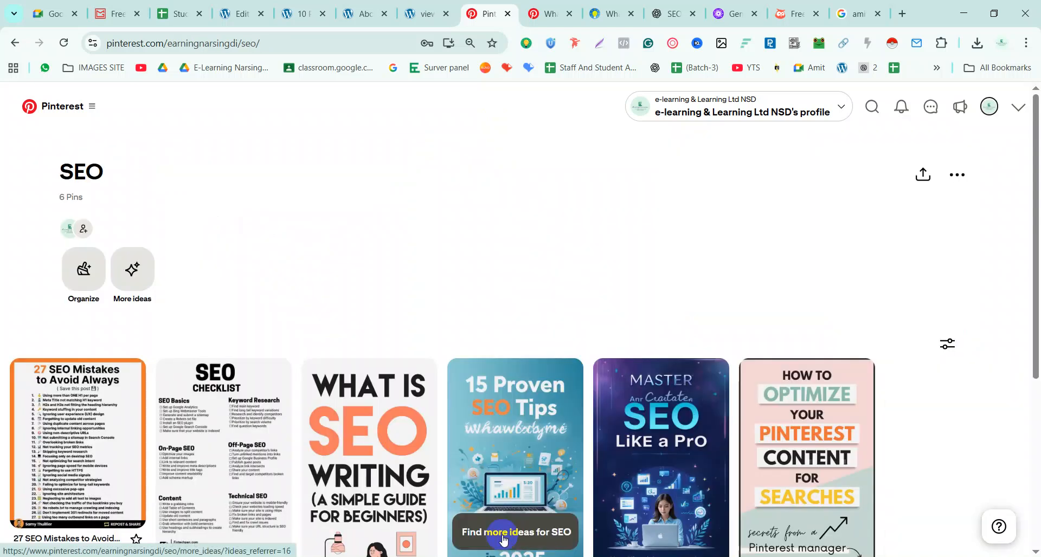
Review the 6-pin SEO board, highlight its title, and bring up the main navigation menu
scroll(234, 223, down, 5)
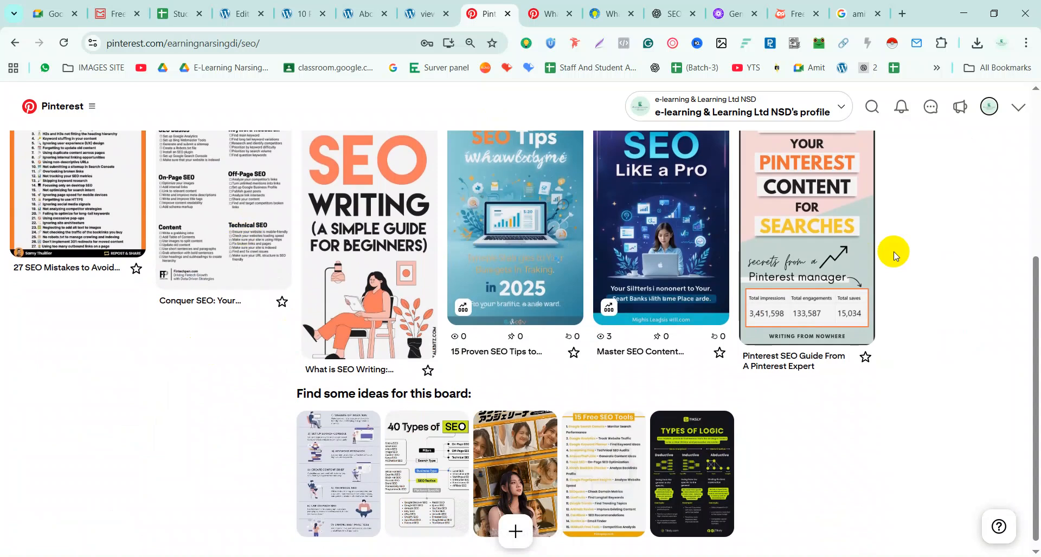
scroll(894, 254, up, 5)
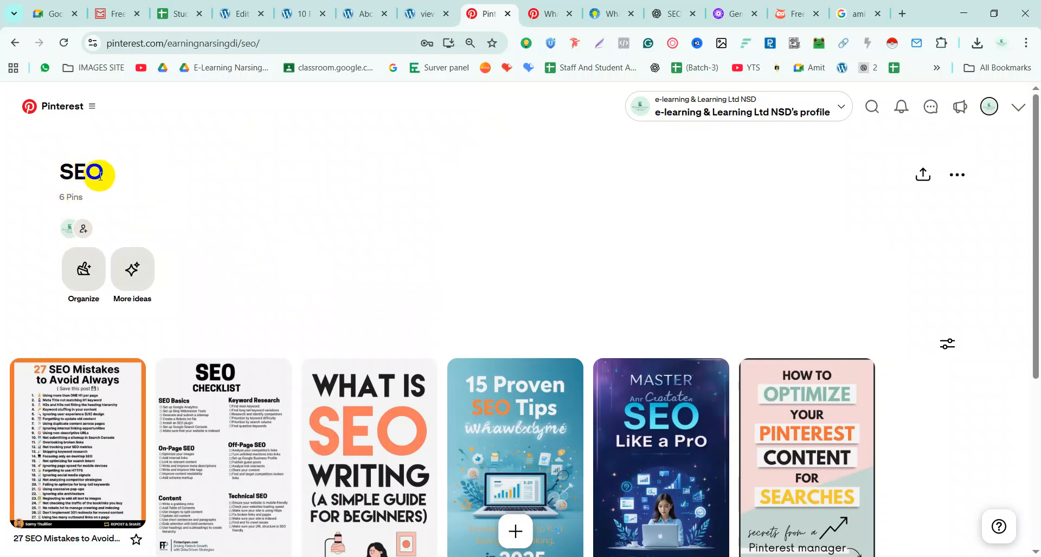
drag(109, 175, 67, 185)
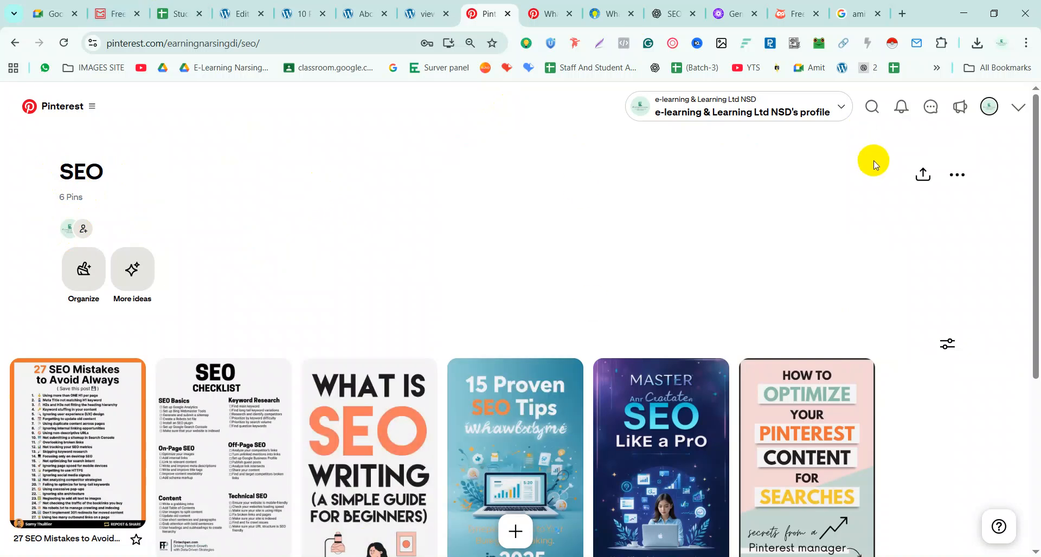
click(97, 106)
click(454, 199)
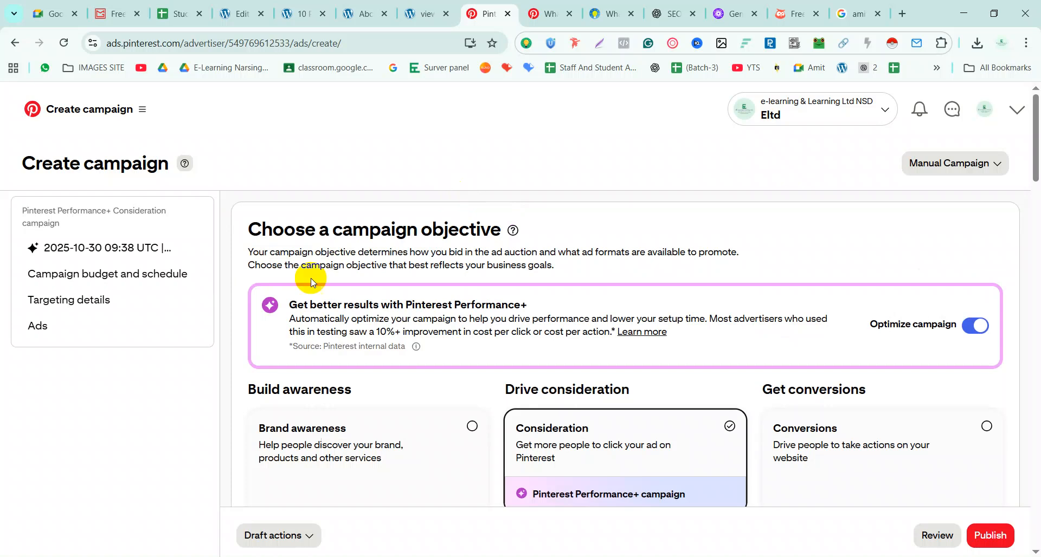
scroll(291, 357, down, 5)
scroll(376, 315, up, 4)
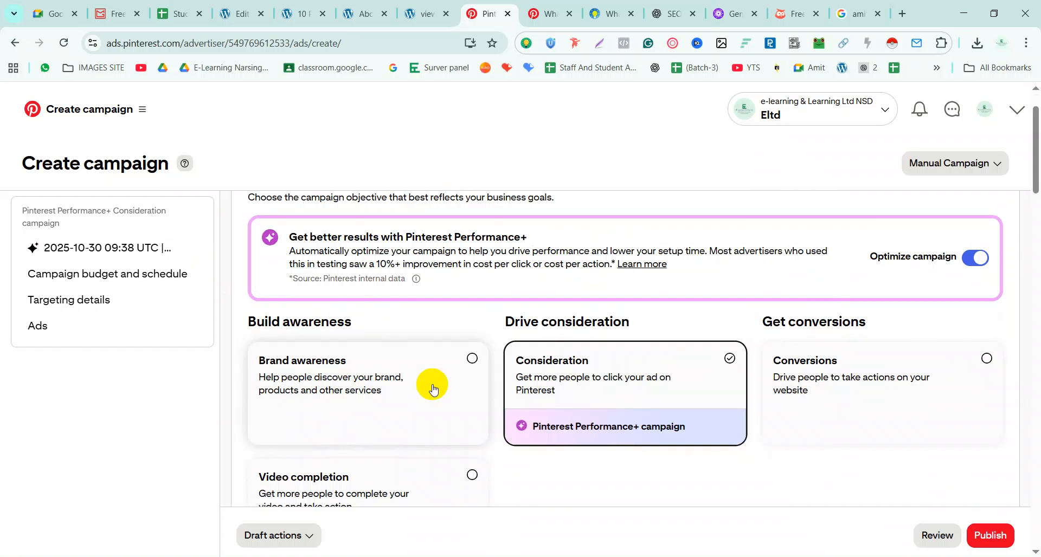
scroll(896, 383, down, 3)
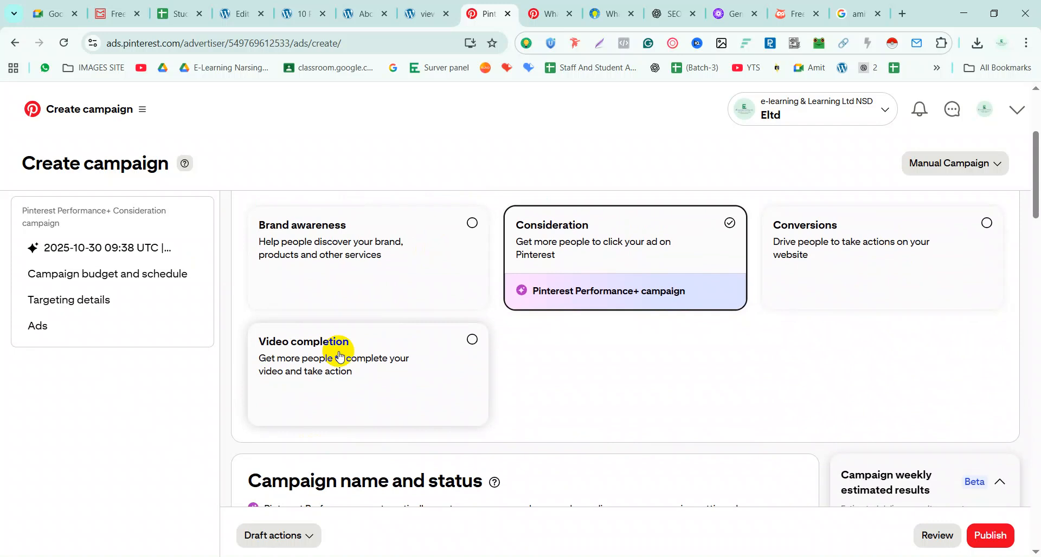
scroll(411, 358, down, 3)
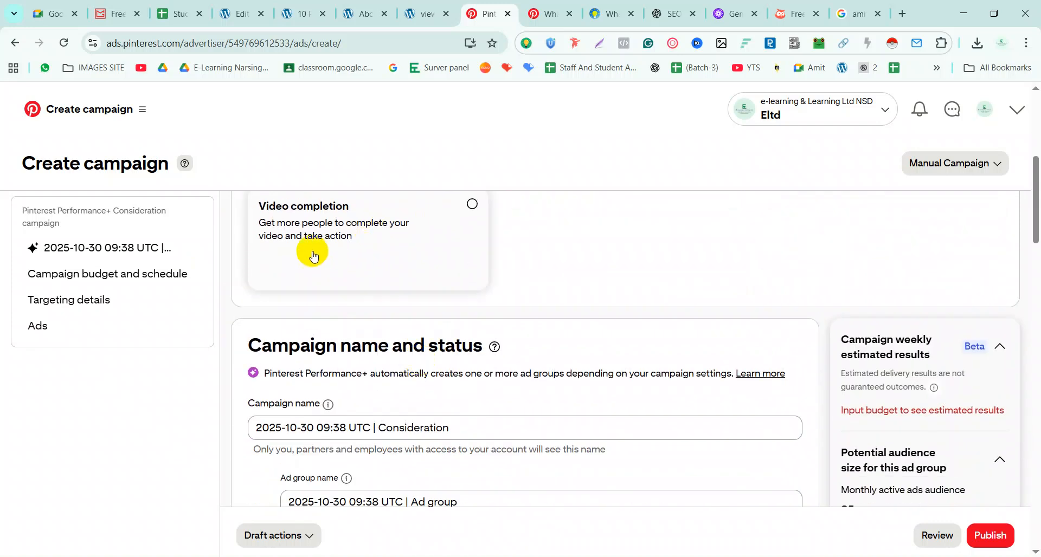
scroll(366, 320, down, 3)
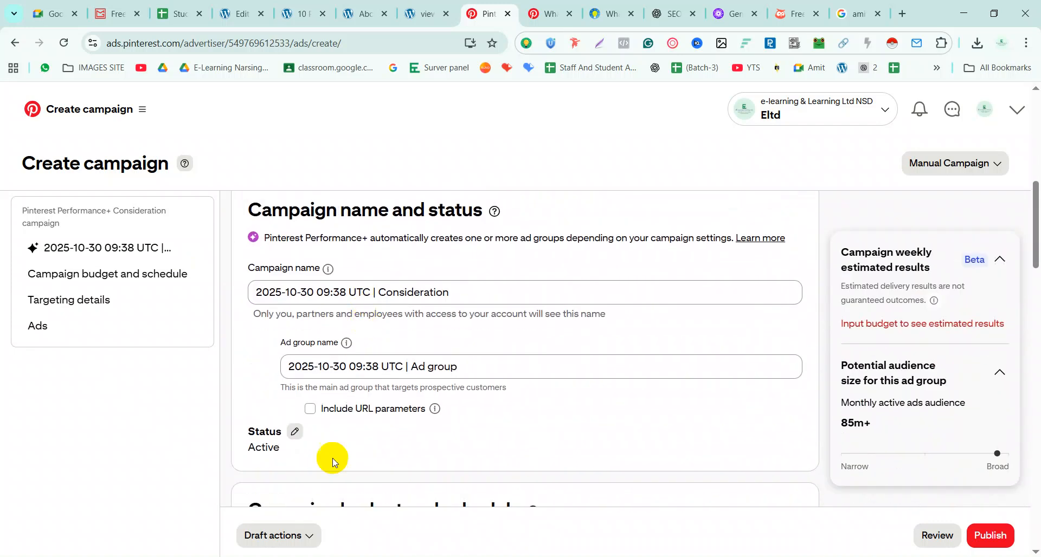
click(459, 290)
key(ctrl+a)
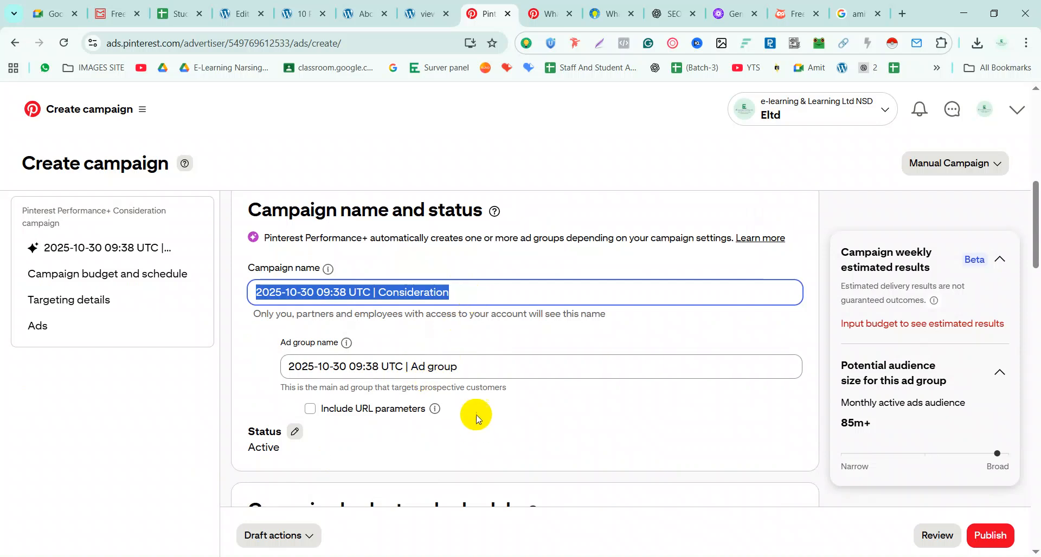
click(487, 368)
key(ctrl+a)
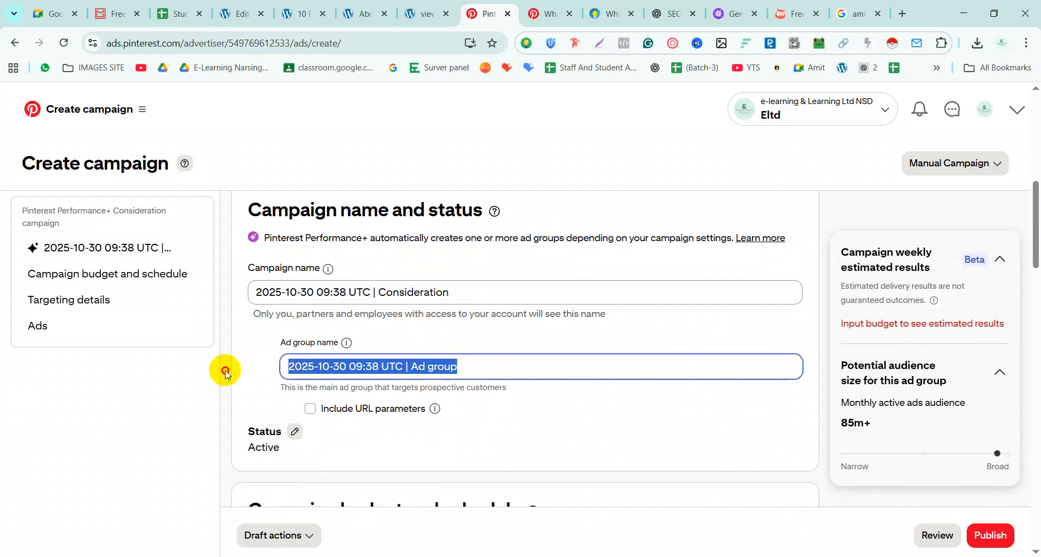
scroll(437, 361, down, 2)
scroll(440, 366, down, 1)
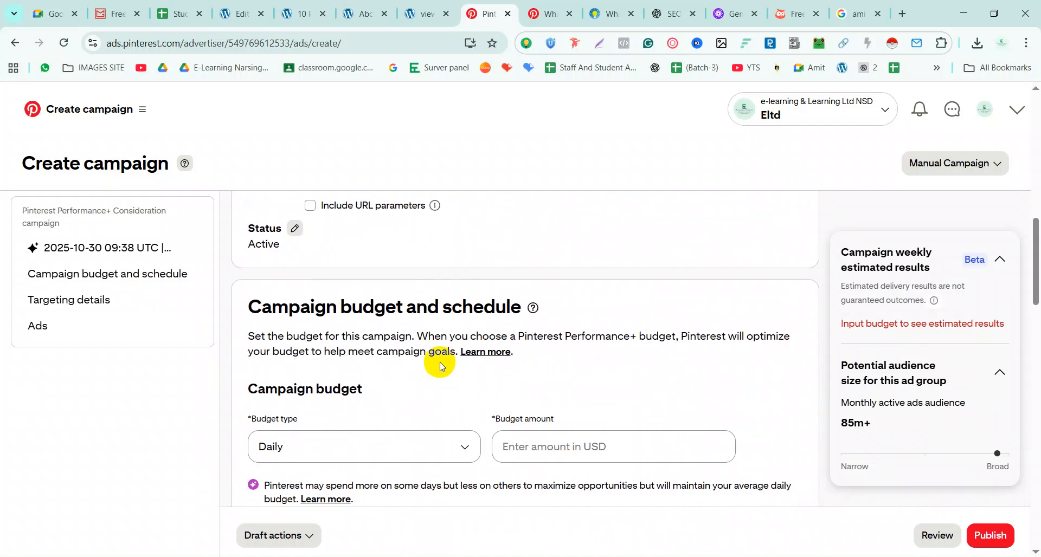
click(386, 442)
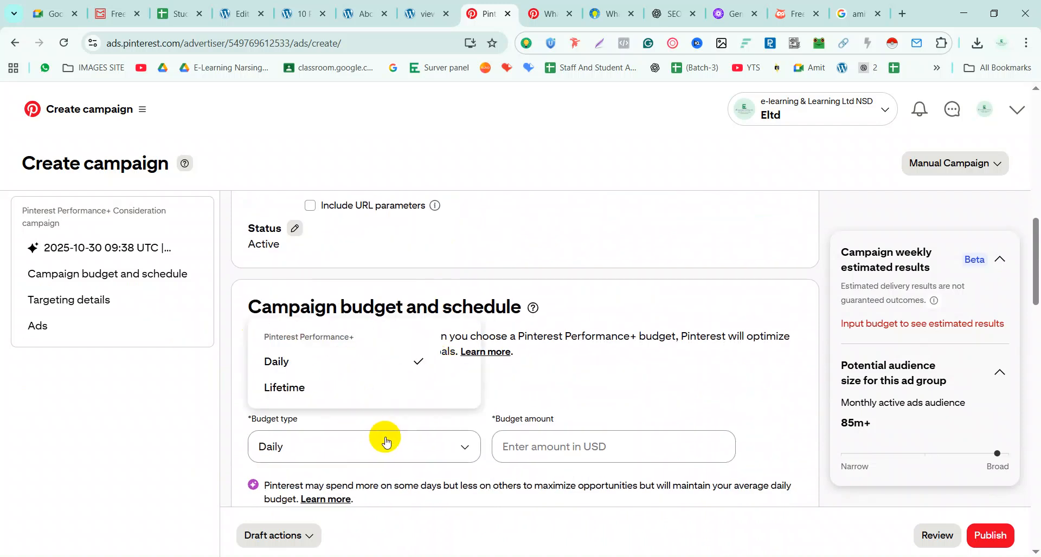
click(646, 450)
scroll(552, 394, down, 3)
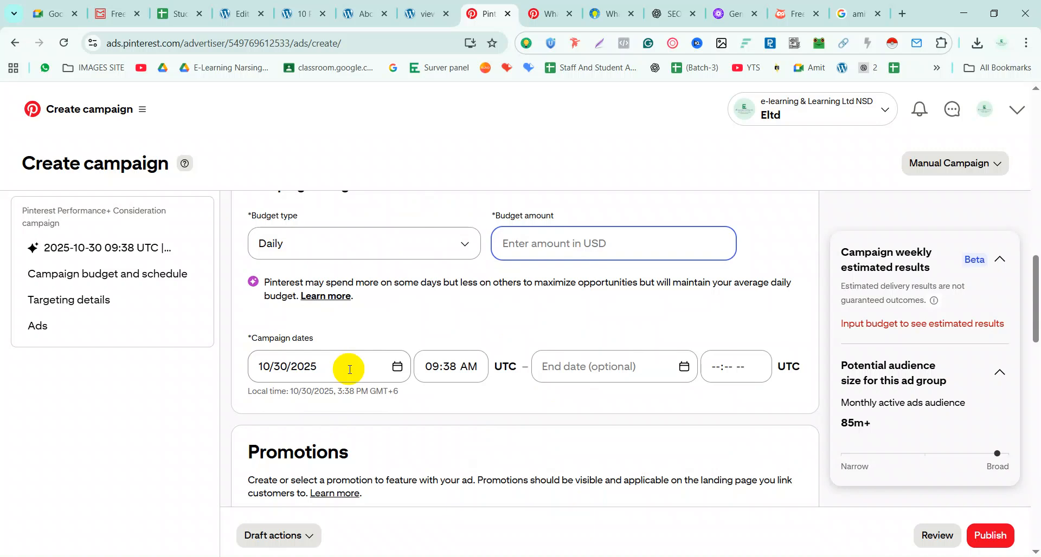
scroll(651, 367, down, 2)
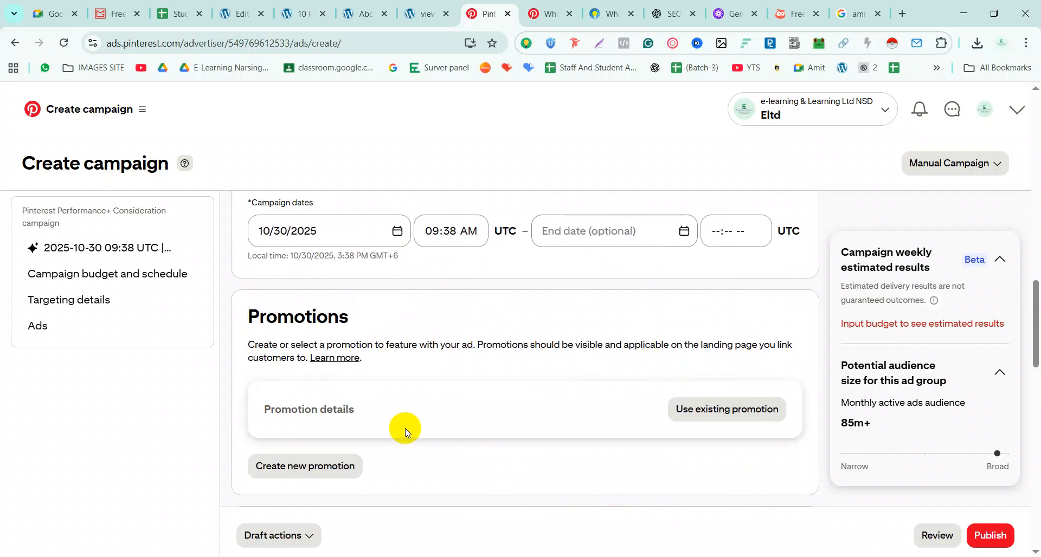
scroll(375, 418, down, 1)
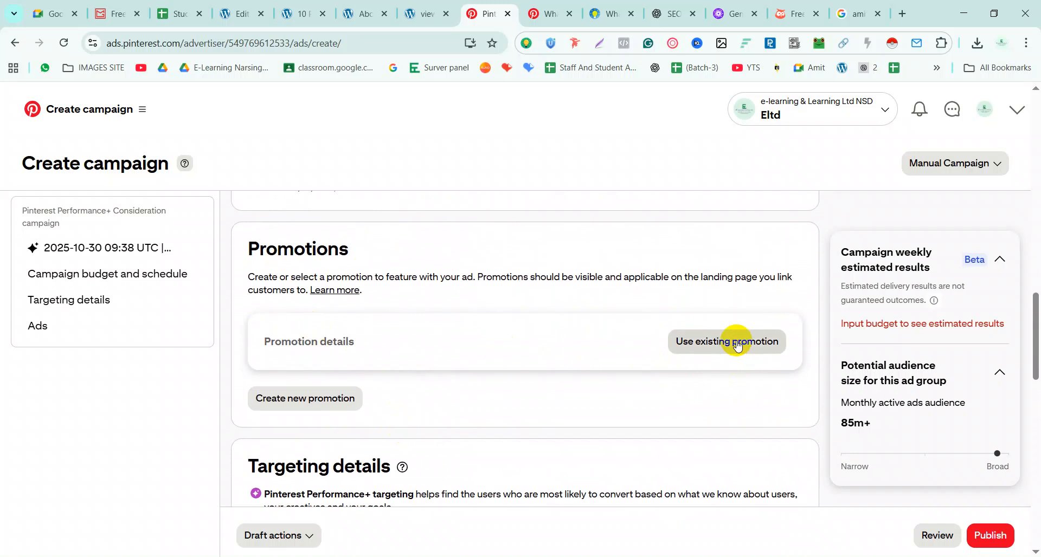
scroll(336, 396, down, 1)
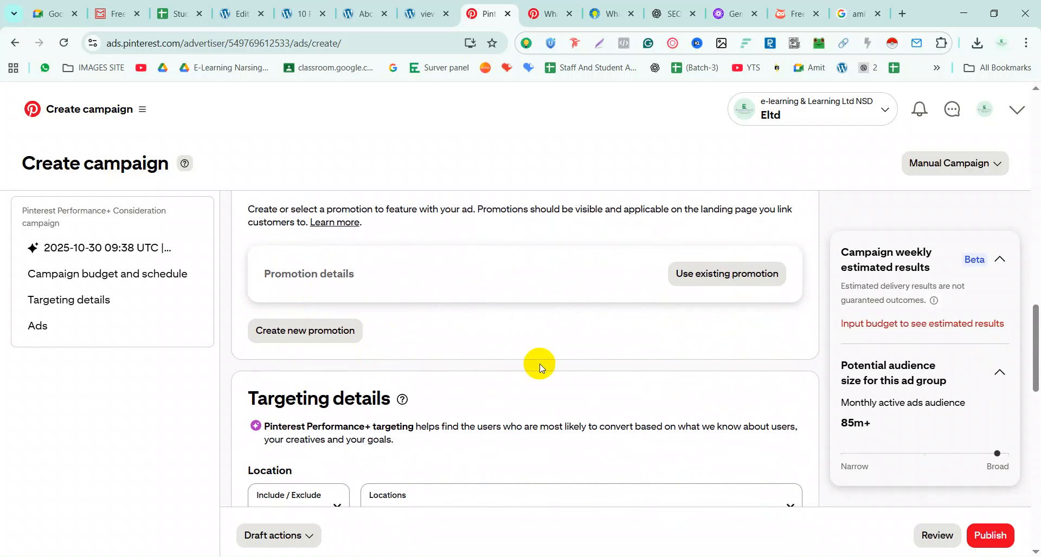
scroll(540, 366, down, 3)
scroll(336, 239, up, 1)
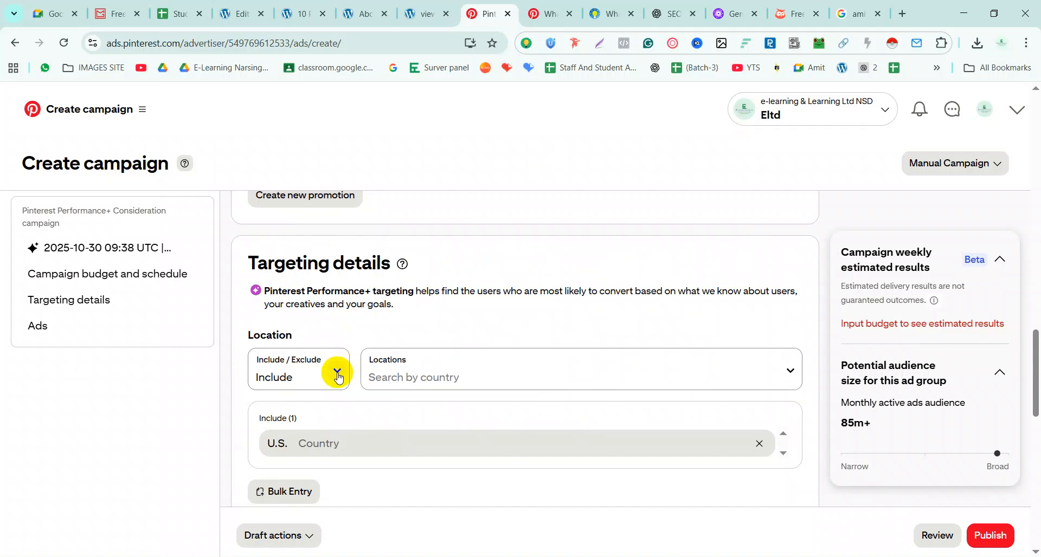
scroll(337, 374, down, 1)
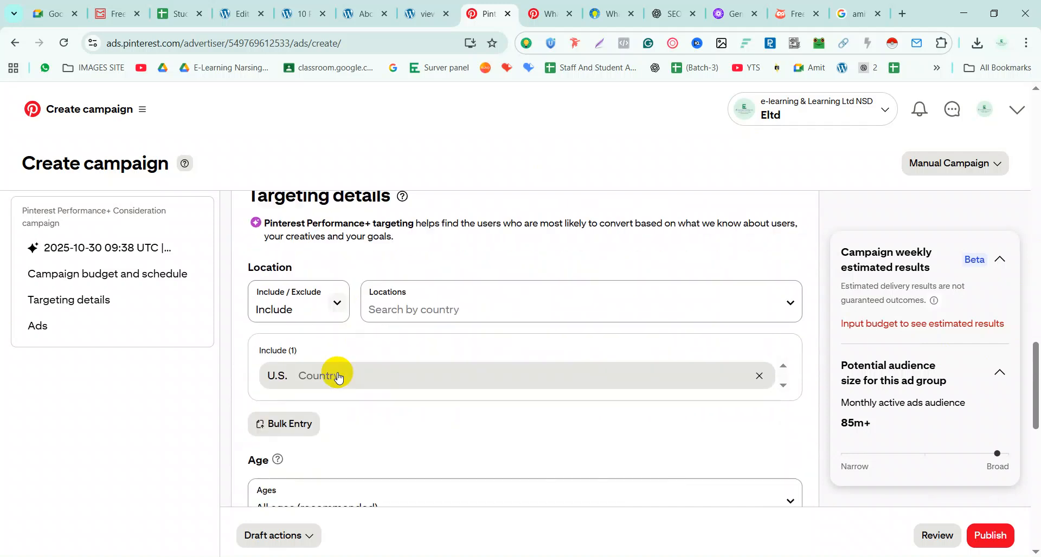
scroll(312, 434, down, 2)
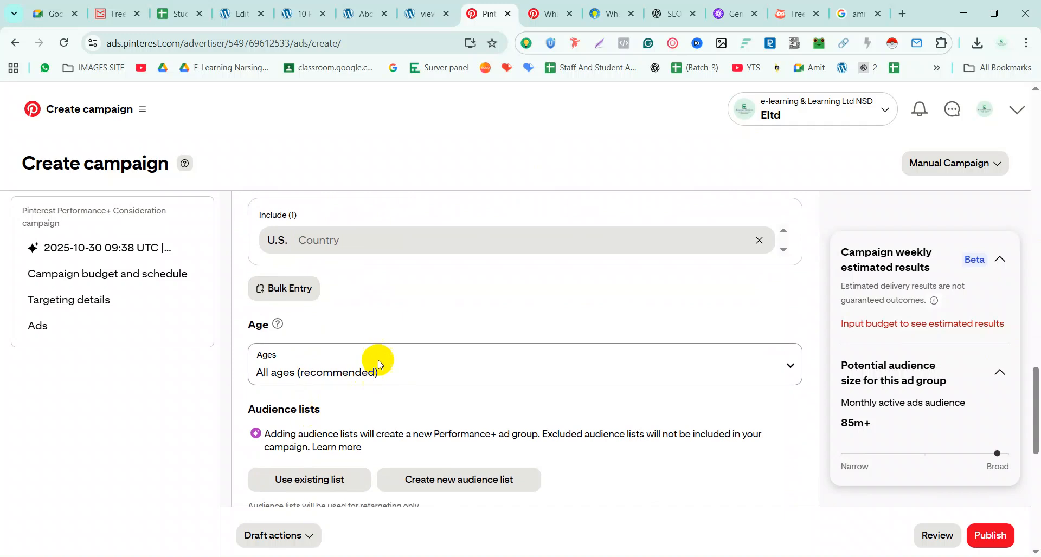
scroll(376, 358, down, 2)
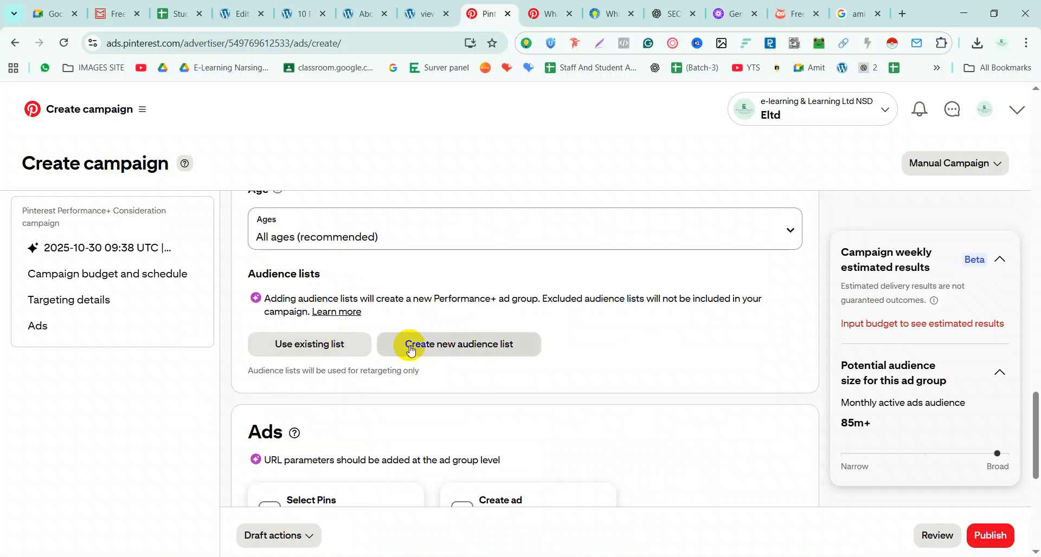
click(439, 346)
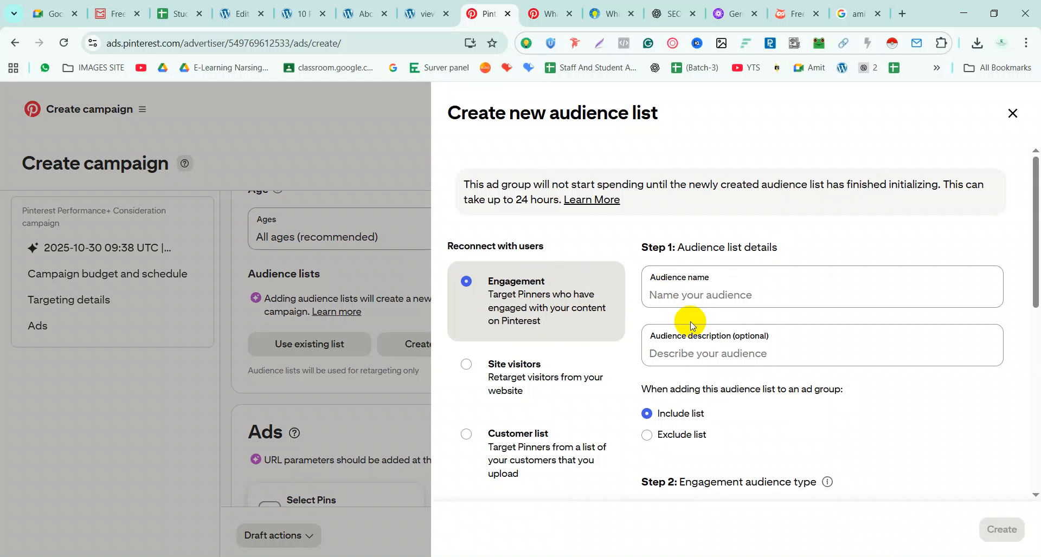
scroll(521, 379, down, 1)
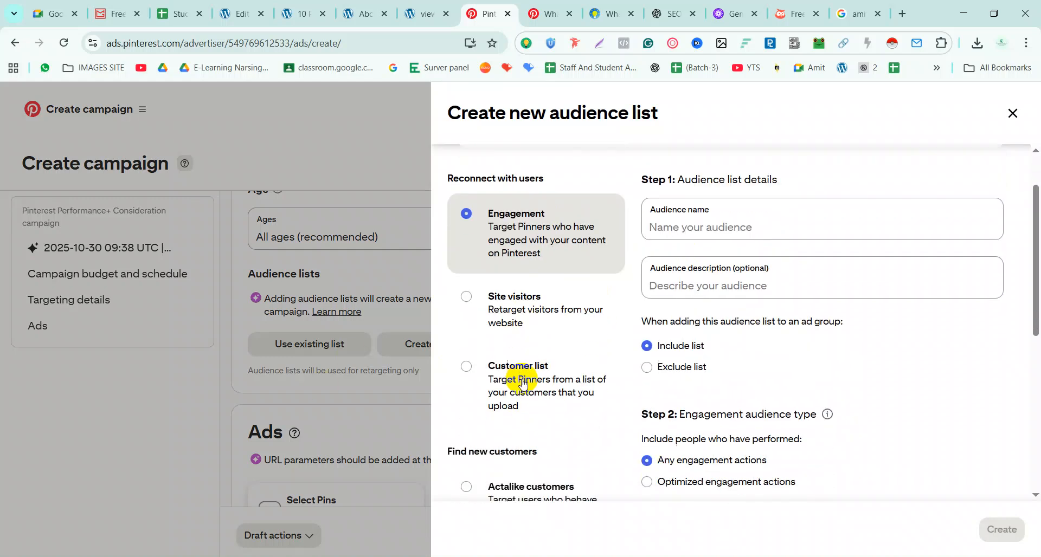
click(466, 299)
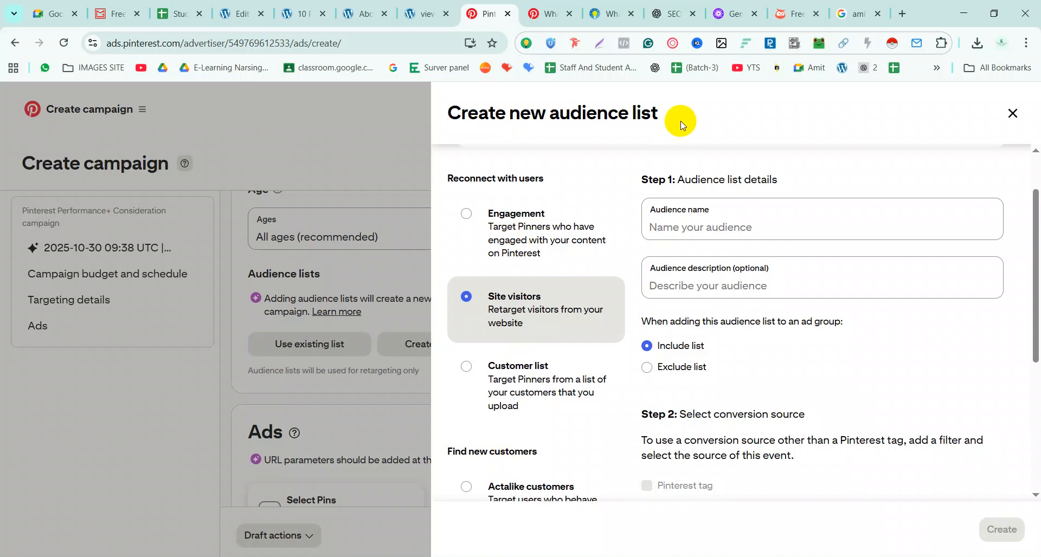
click(662, 224)
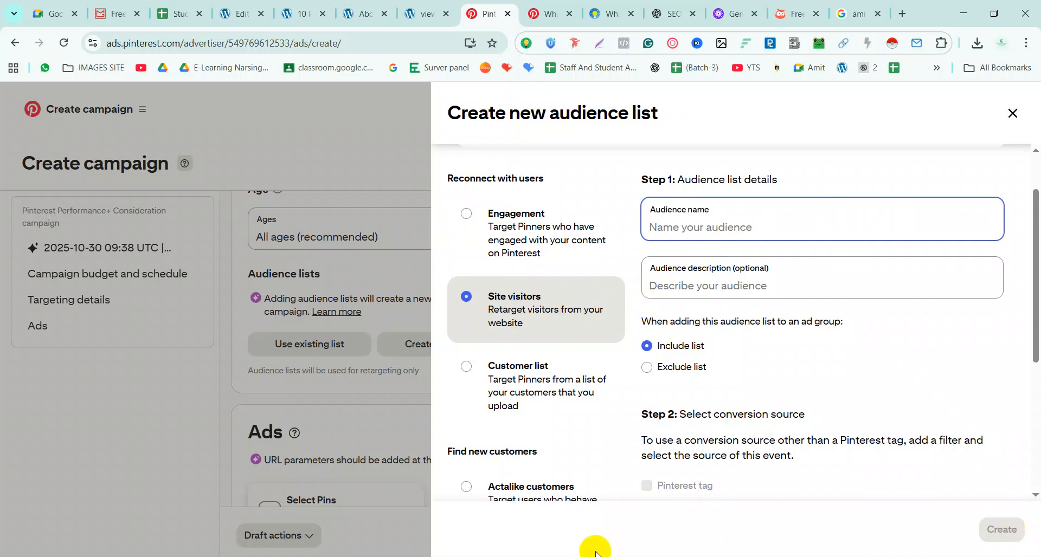
scroll(617, 473, down, 1)
scroll(617, 474, down, 3)
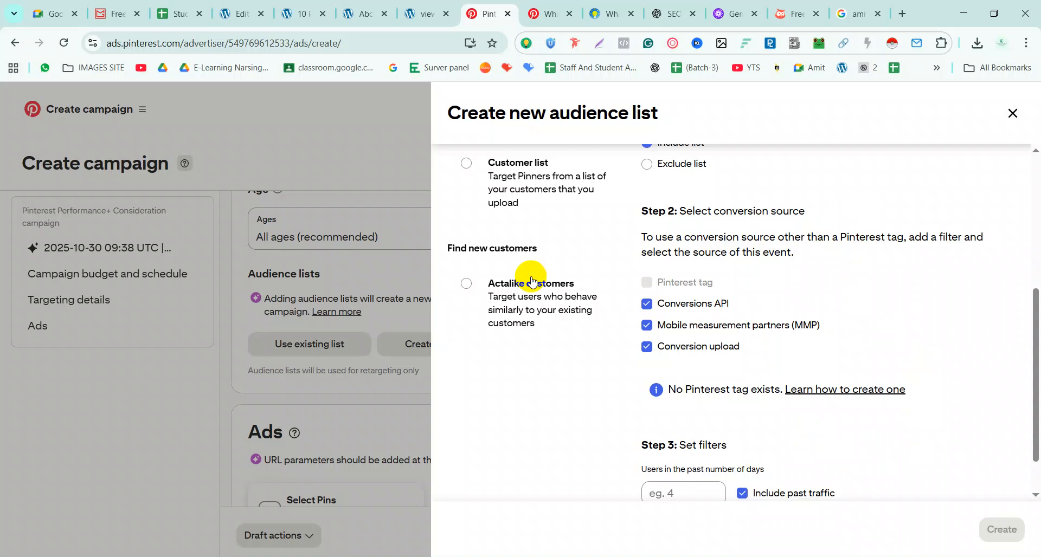
scroll(607, 380, up, 5)
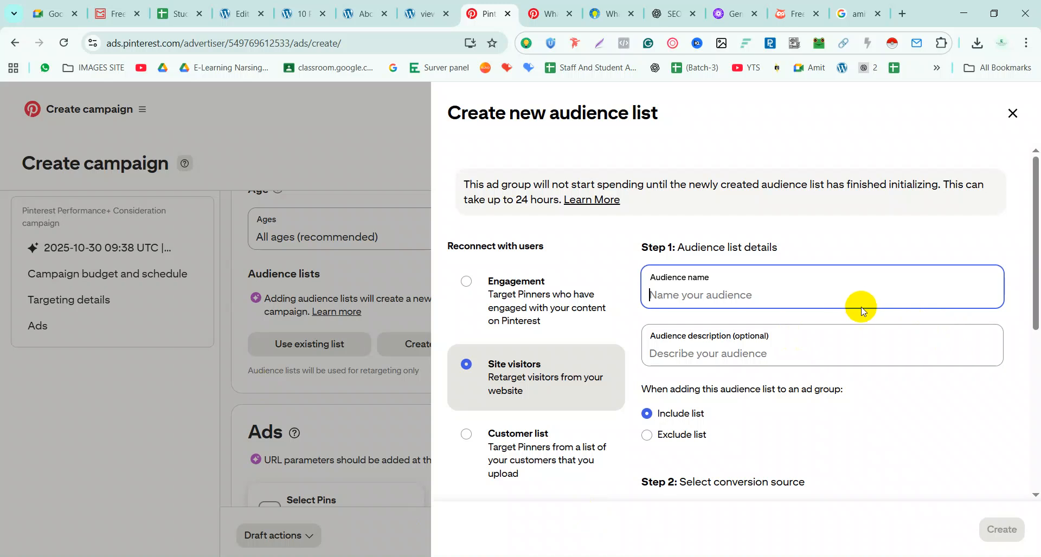
click(1013, 114)
Open and dismiss the Select Pins picker and the standard ad builder without choosing anything
scroll(342, 430, down, 6)
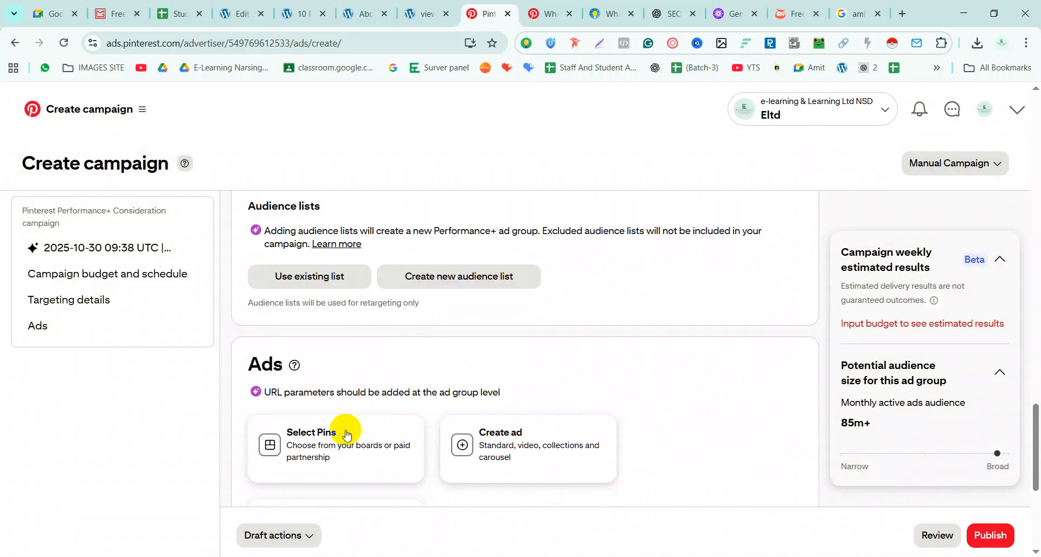
scroll(412, 297, up, 4)
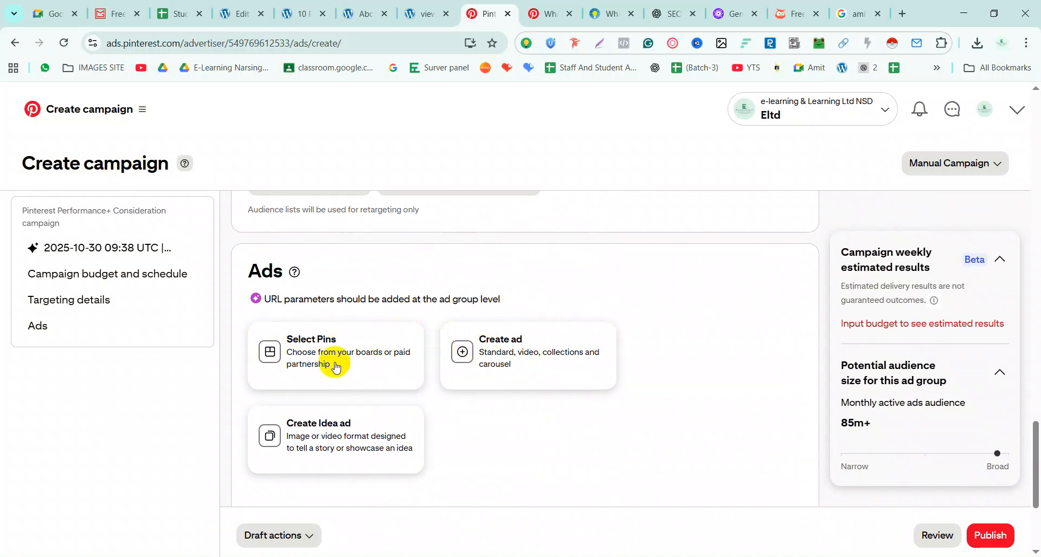
click(265, 354)
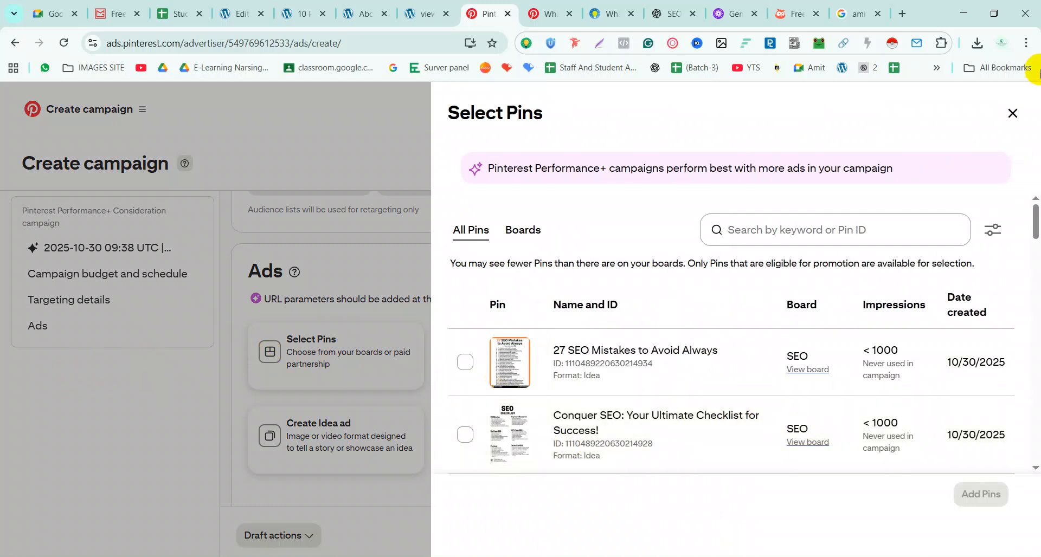
click(1013, 112)
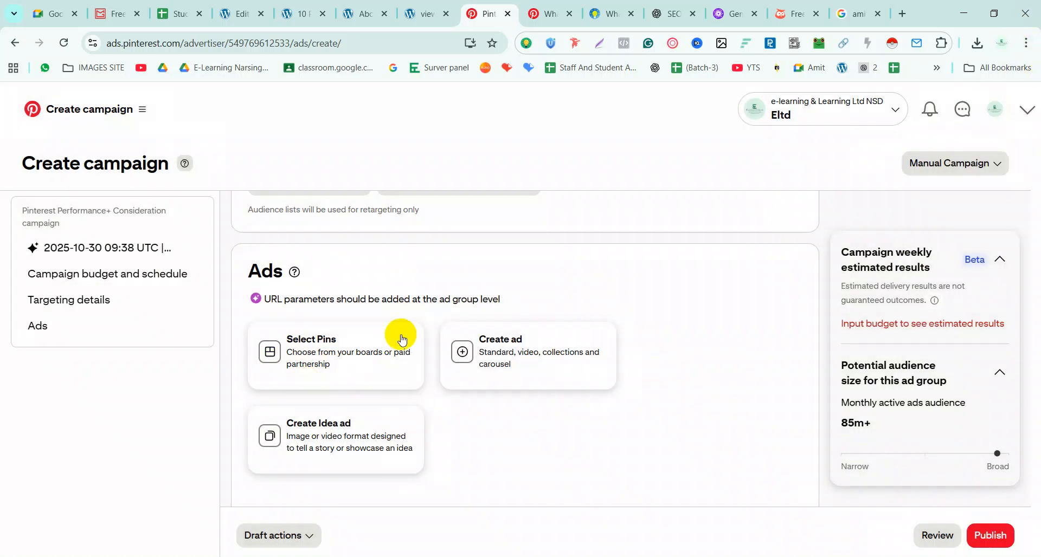
click(461, 353)
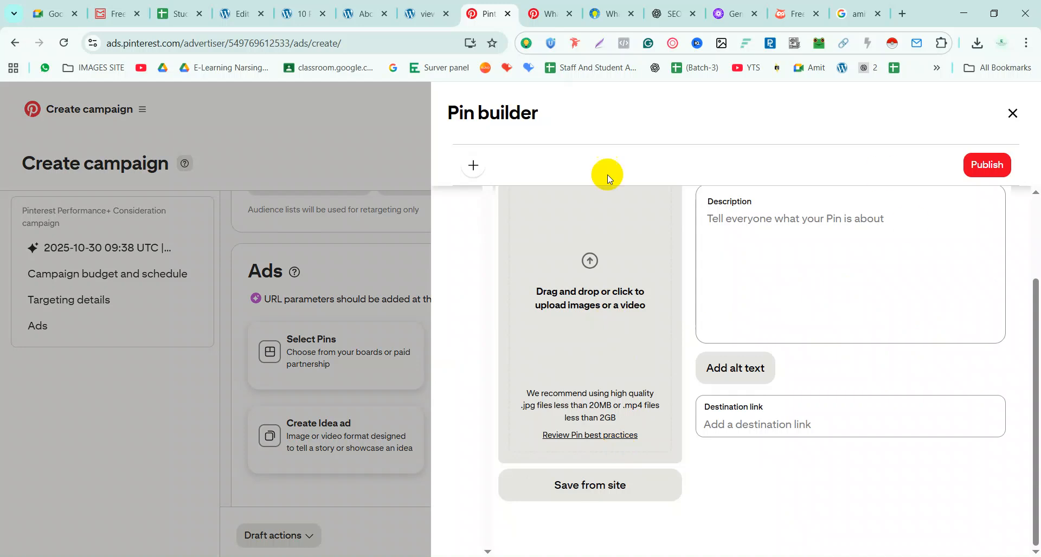
click(56, 457)
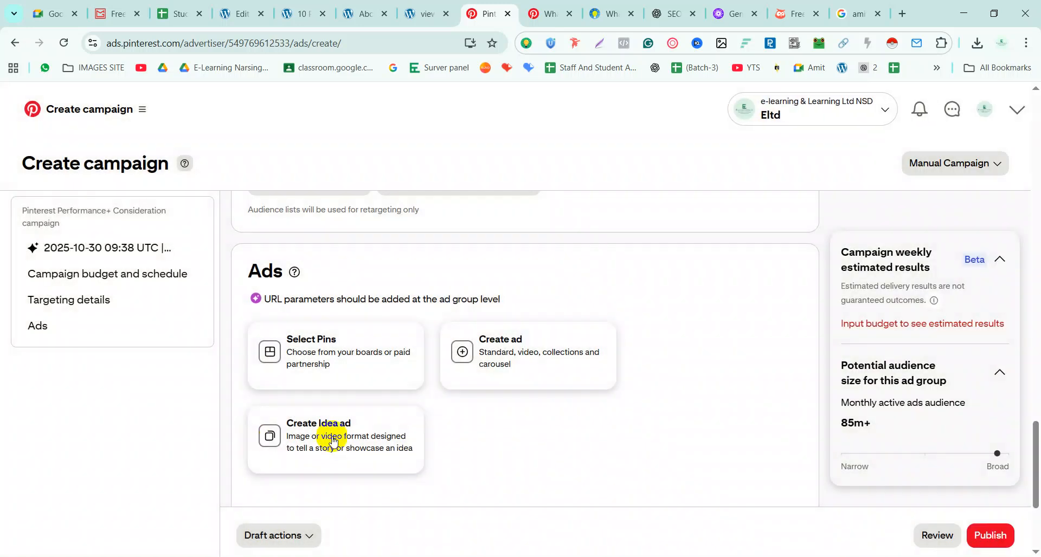
Start an Idea ad with 15 proven SEO tips.jpg and close it, storing it as a draft
click(253, 440)
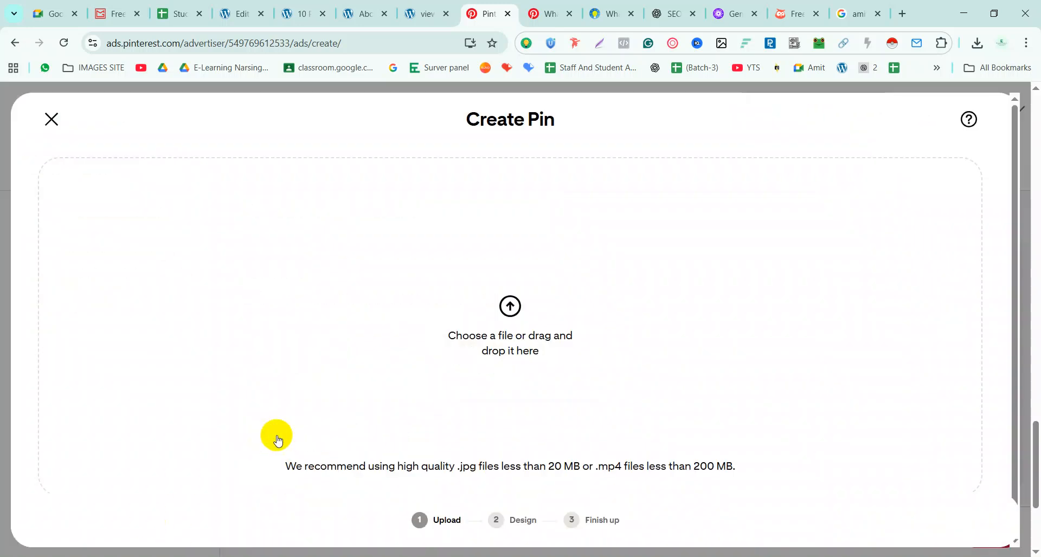
scroll(531, 347, down, 1)
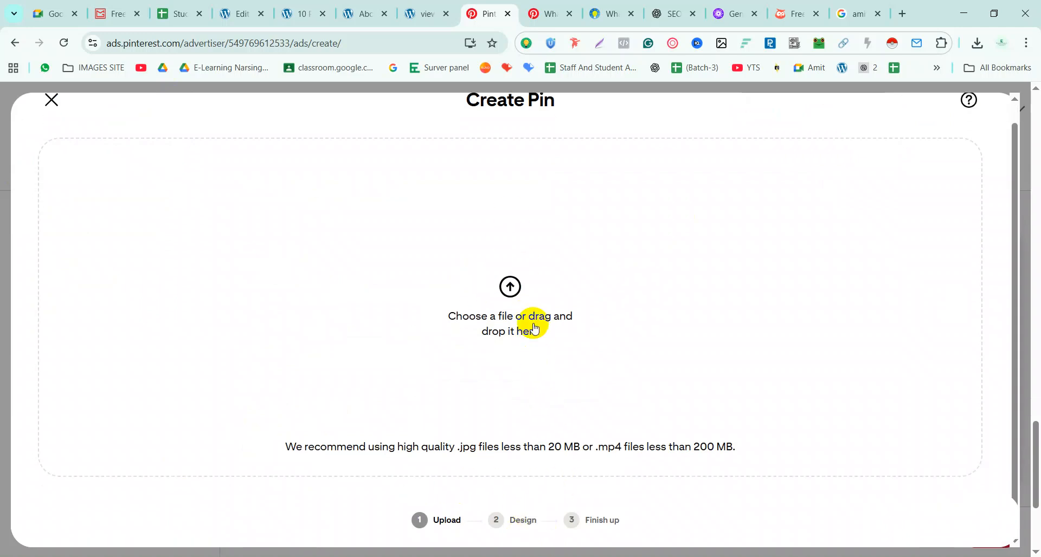
click(514, 268)
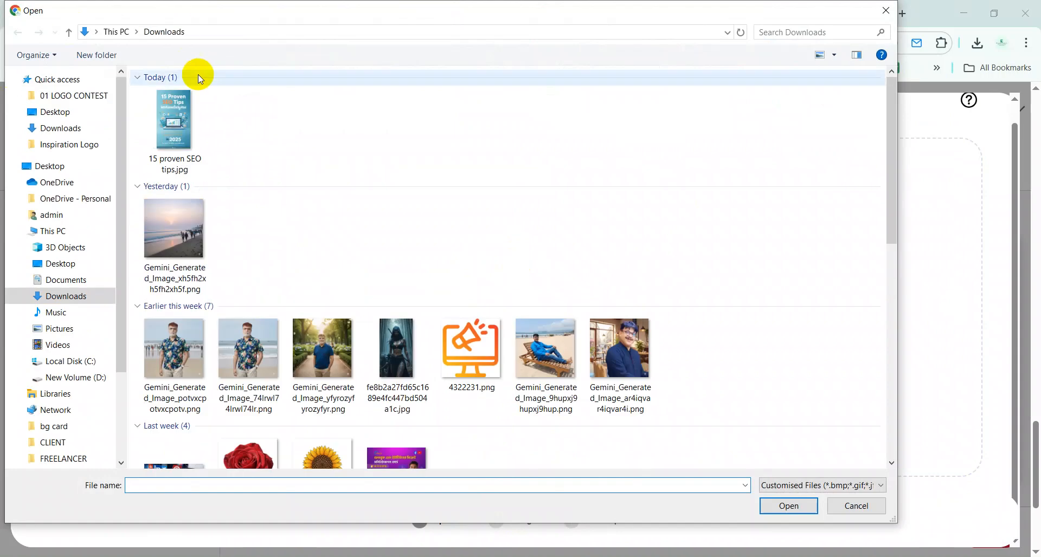
double_click(202, 132)
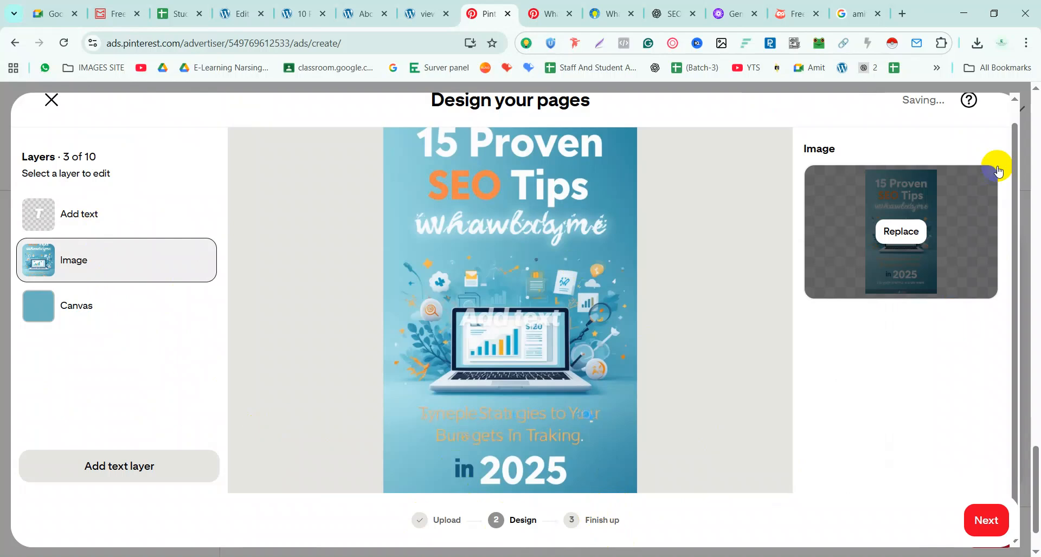
click(987, 521)
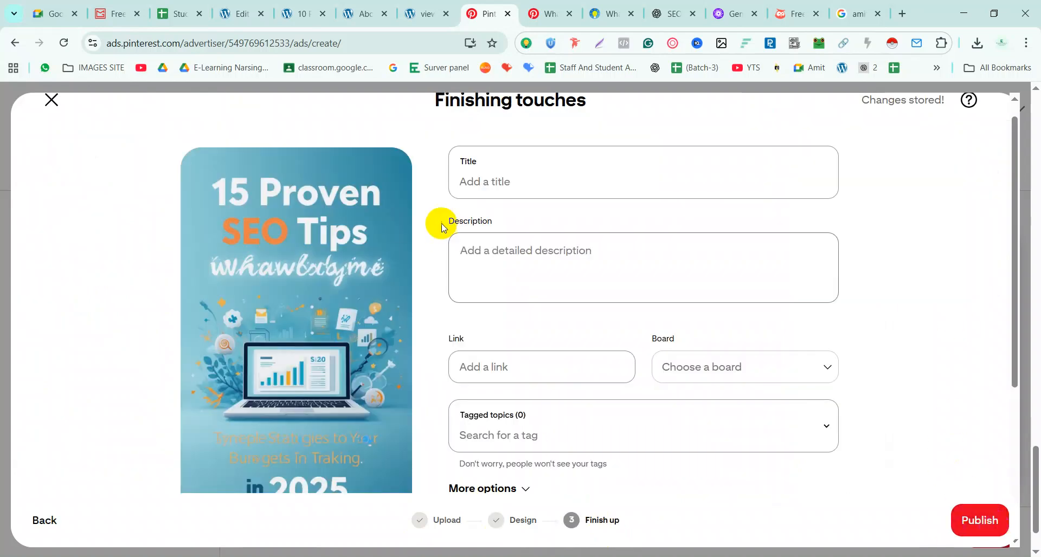
scroll(532, 376, down, 2)
scroll(532, 373, up, 3)
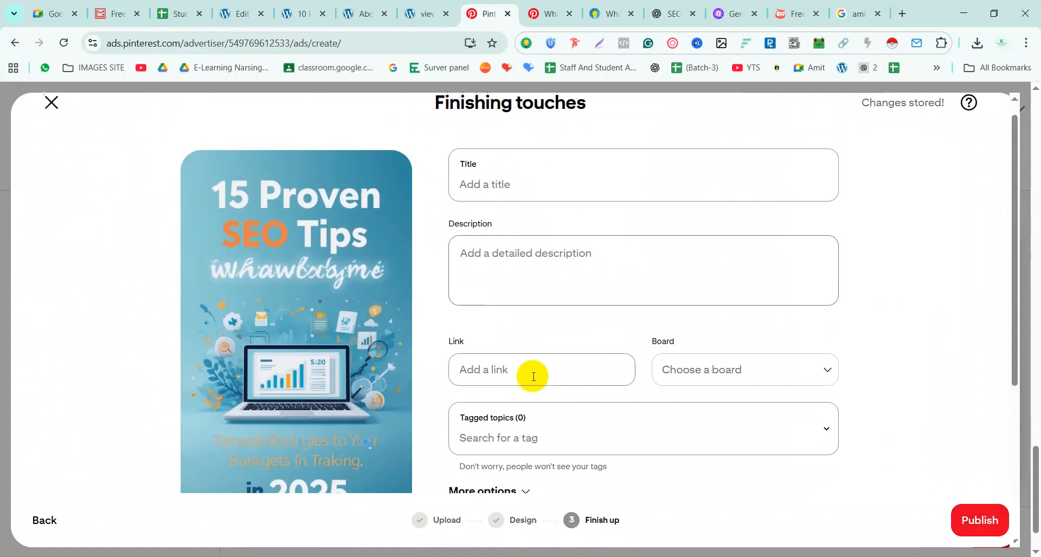
click(52, 118)
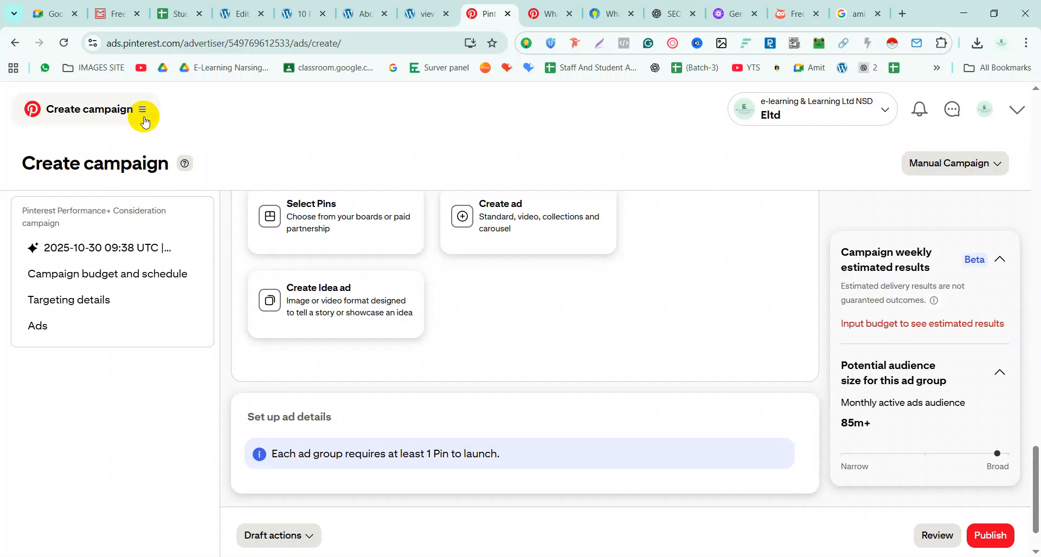
Try publishing the campaign, which fails on budget-required and no-ads errors, then open the ads navigation
scroll(21, 434, down, 2)
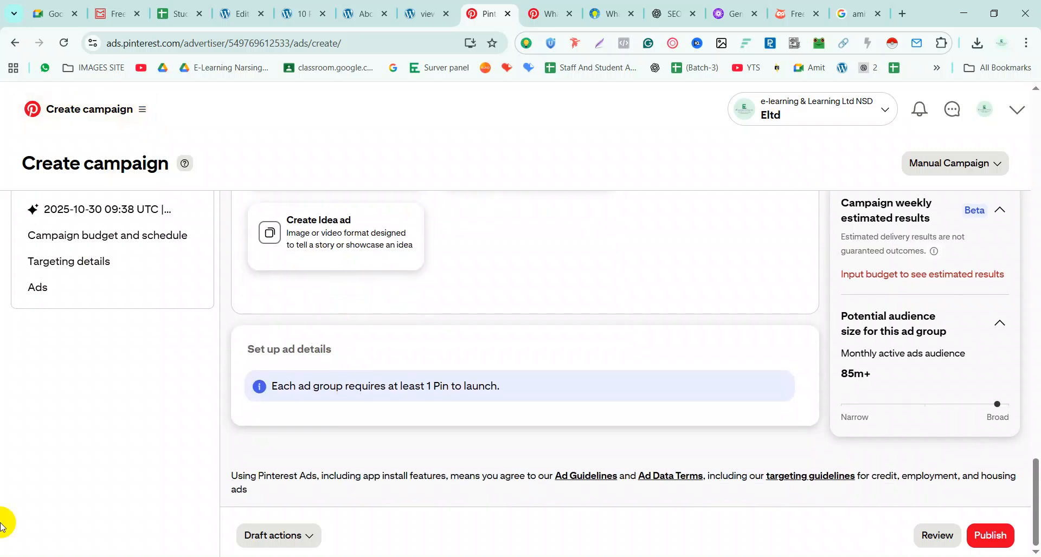
click(992, 536)
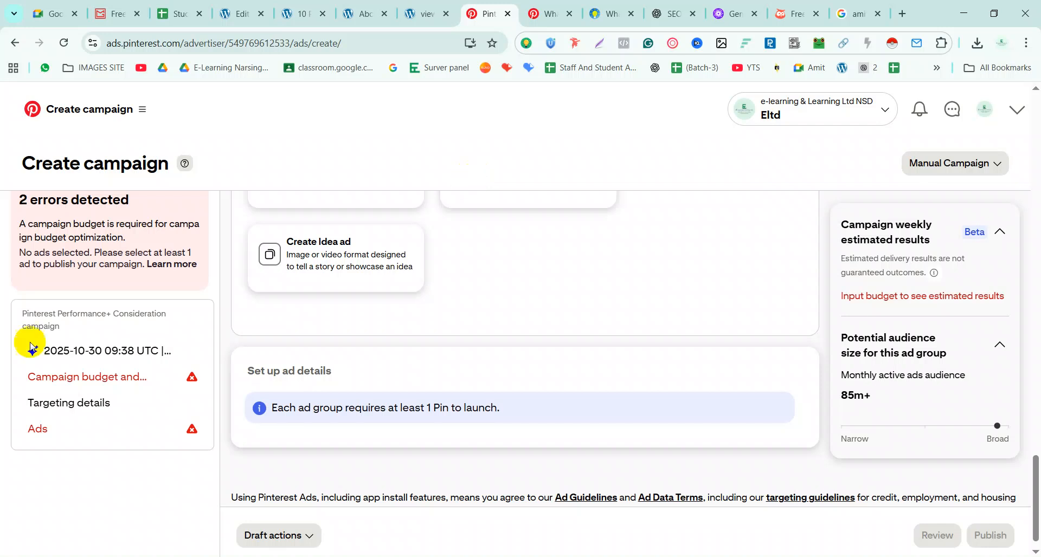
click(1020, 119)
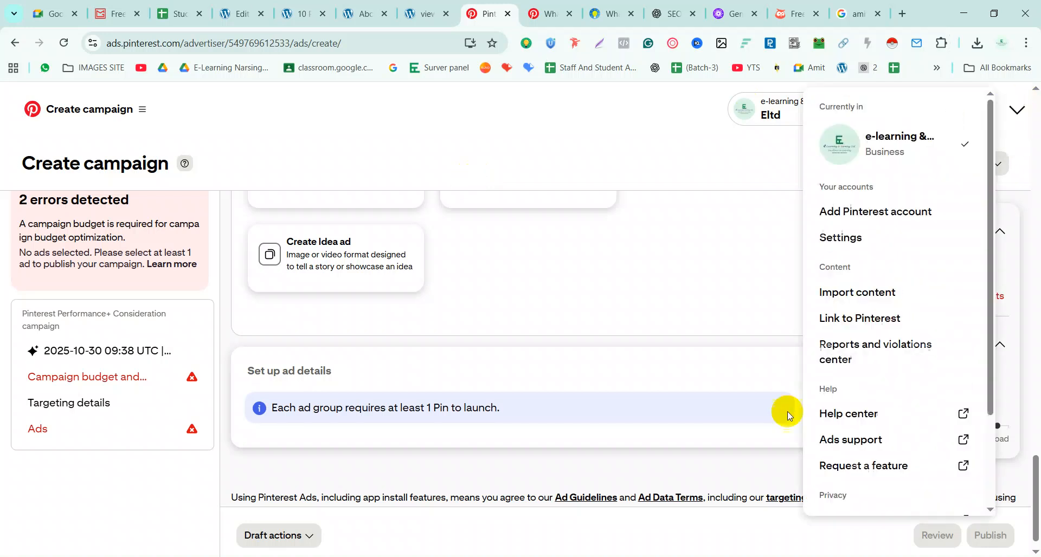
click(107, 109)
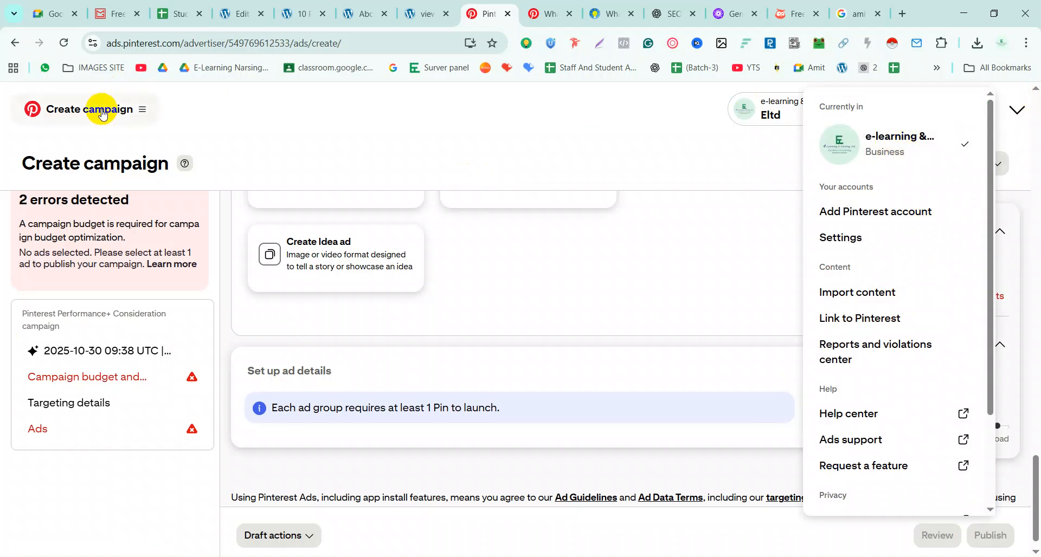
click(31, 489)
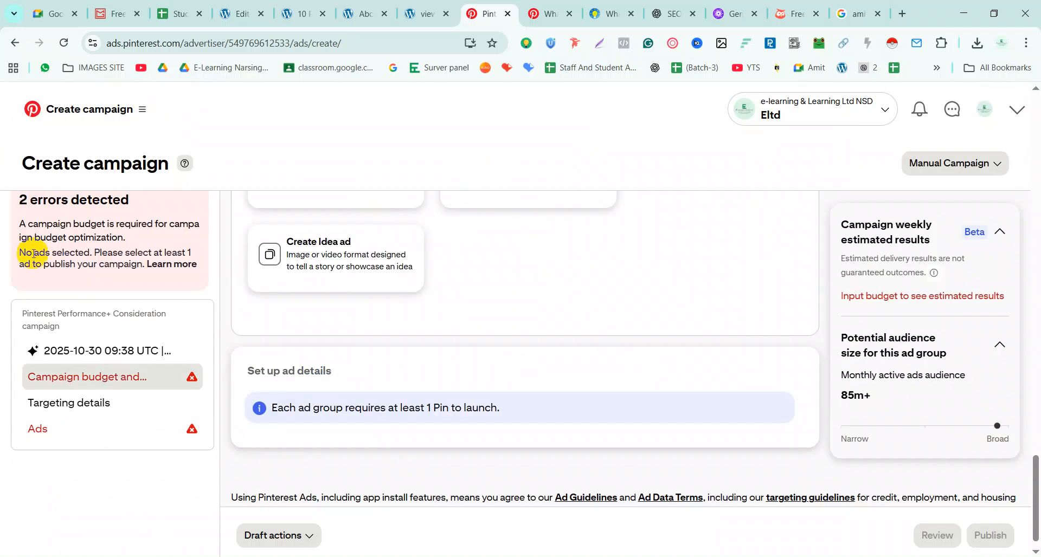
click(24, 111)
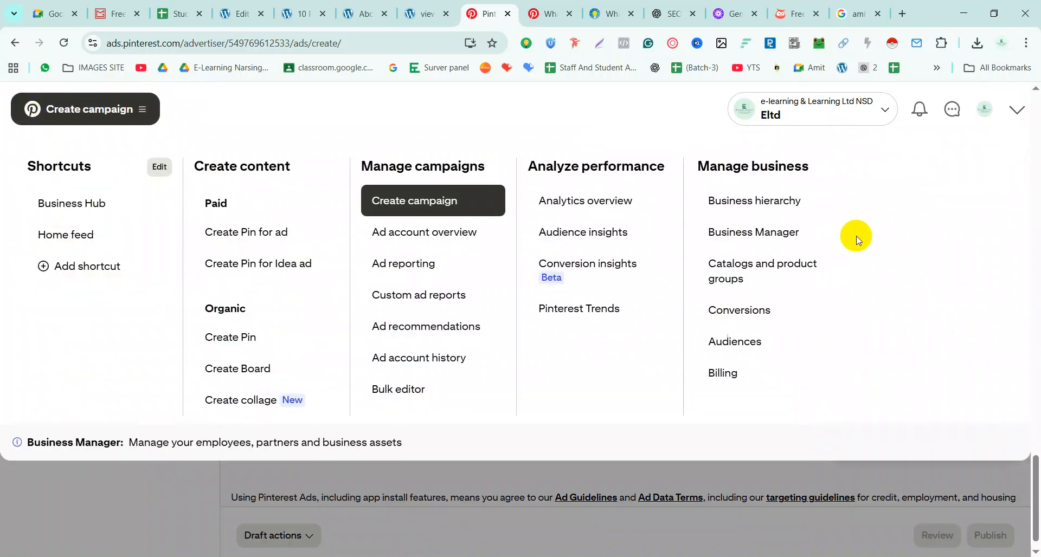
Check Billing's payment settings for adding ad account information, then close the Ads tab for the bio pin
click(727, 377)
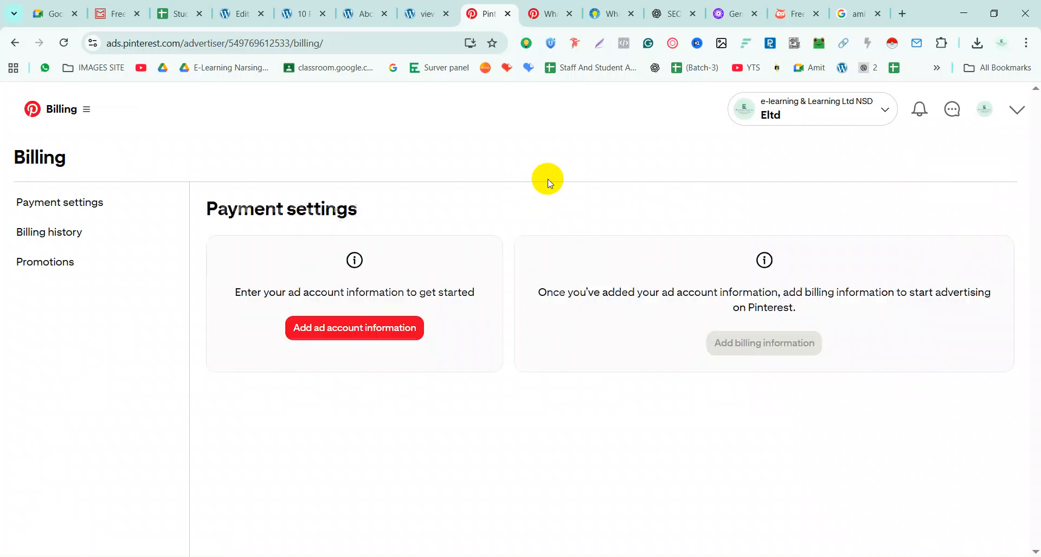
click(367, 337)
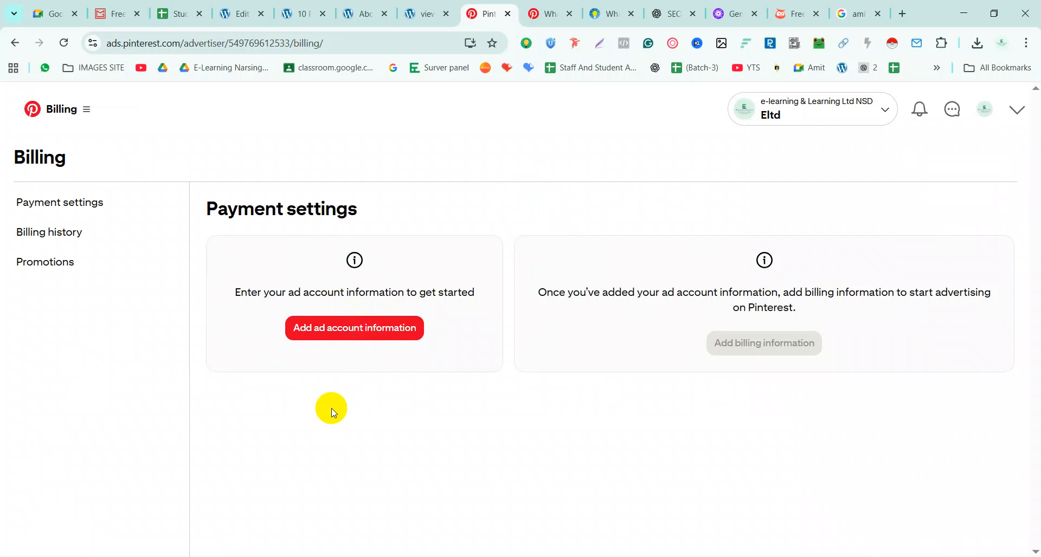
click(549, 14)
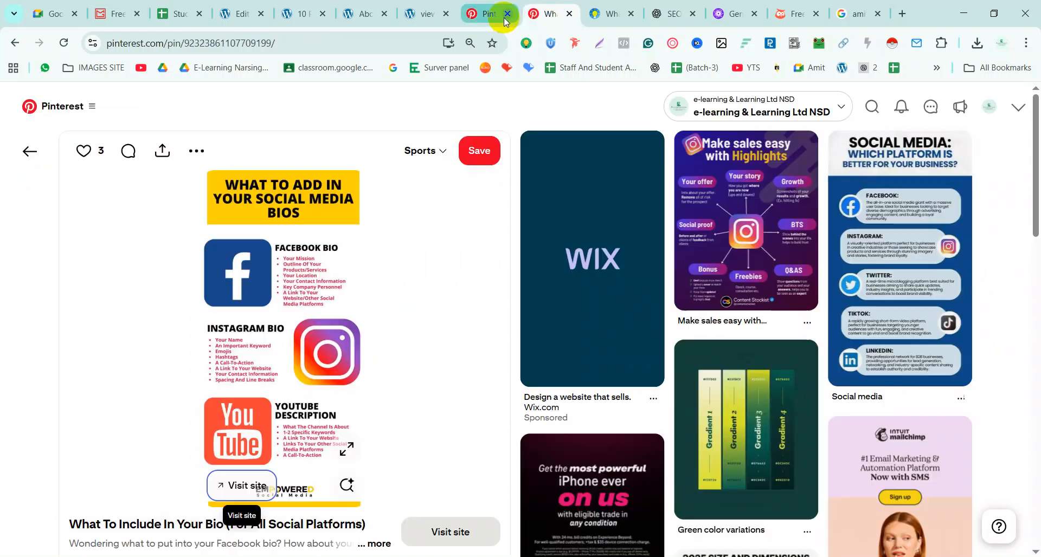
click(507, 14)
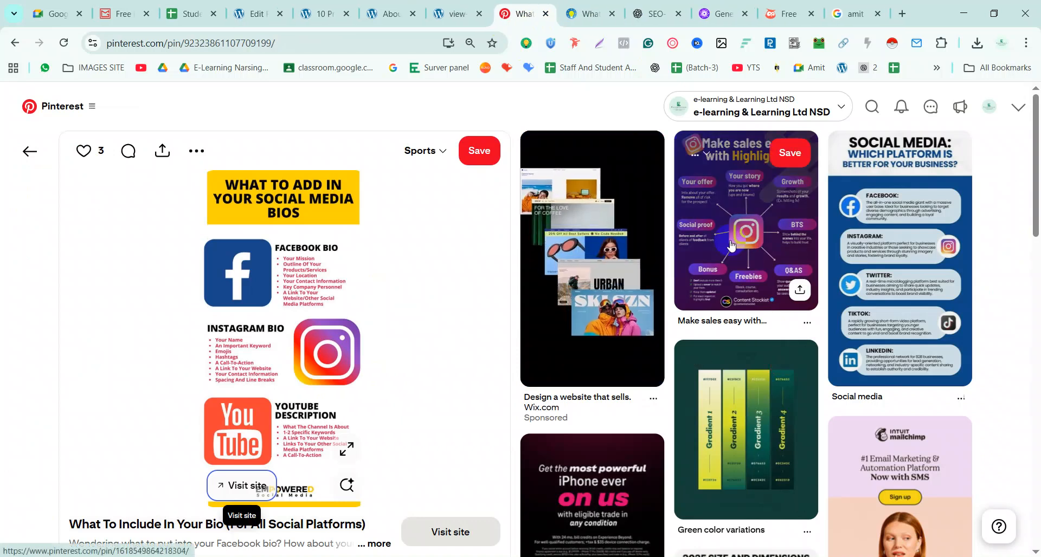